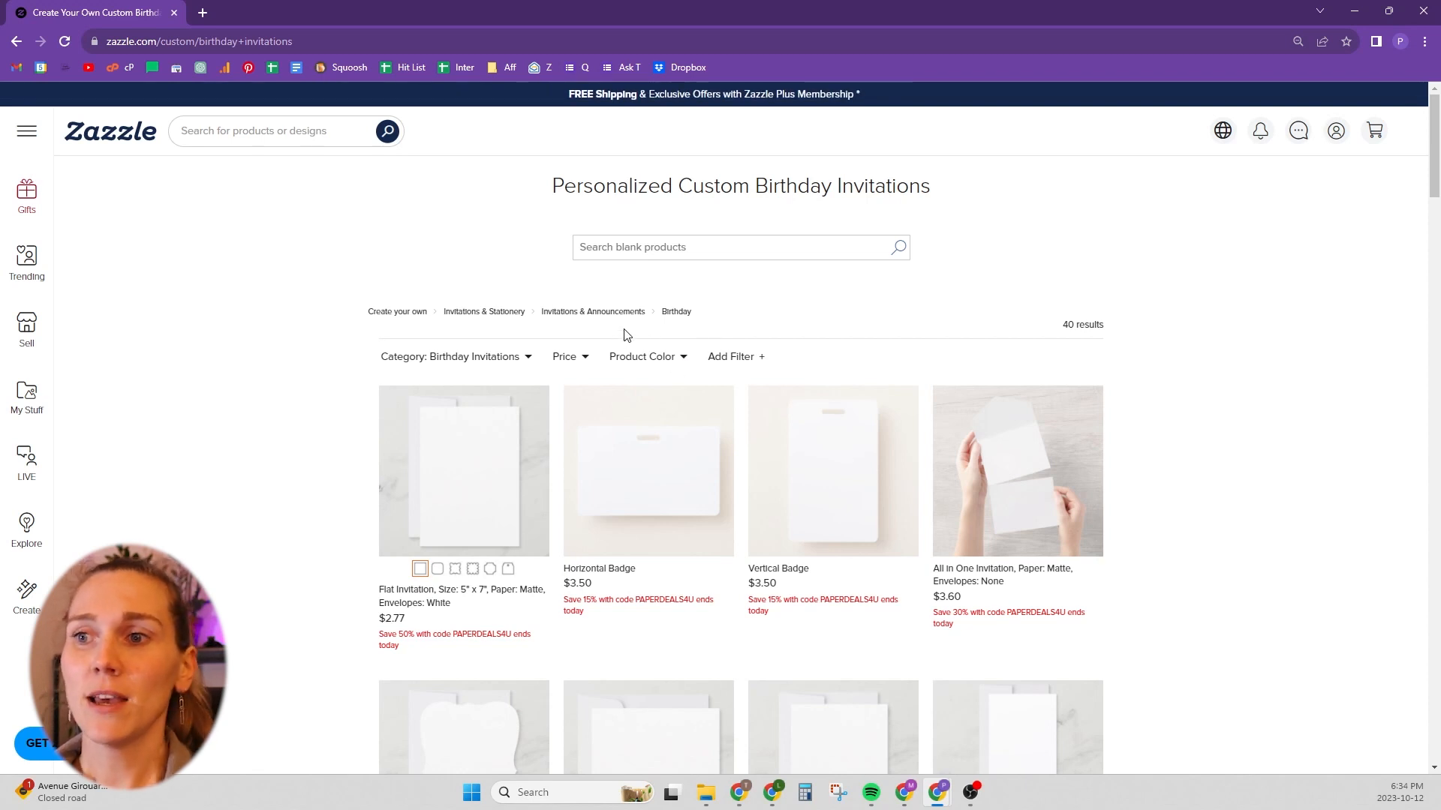
# Step: Choose the 5" x 7" flat matte invitation from the blank birthday invitations and start customizing its design
pyautogui.click(515, 359)
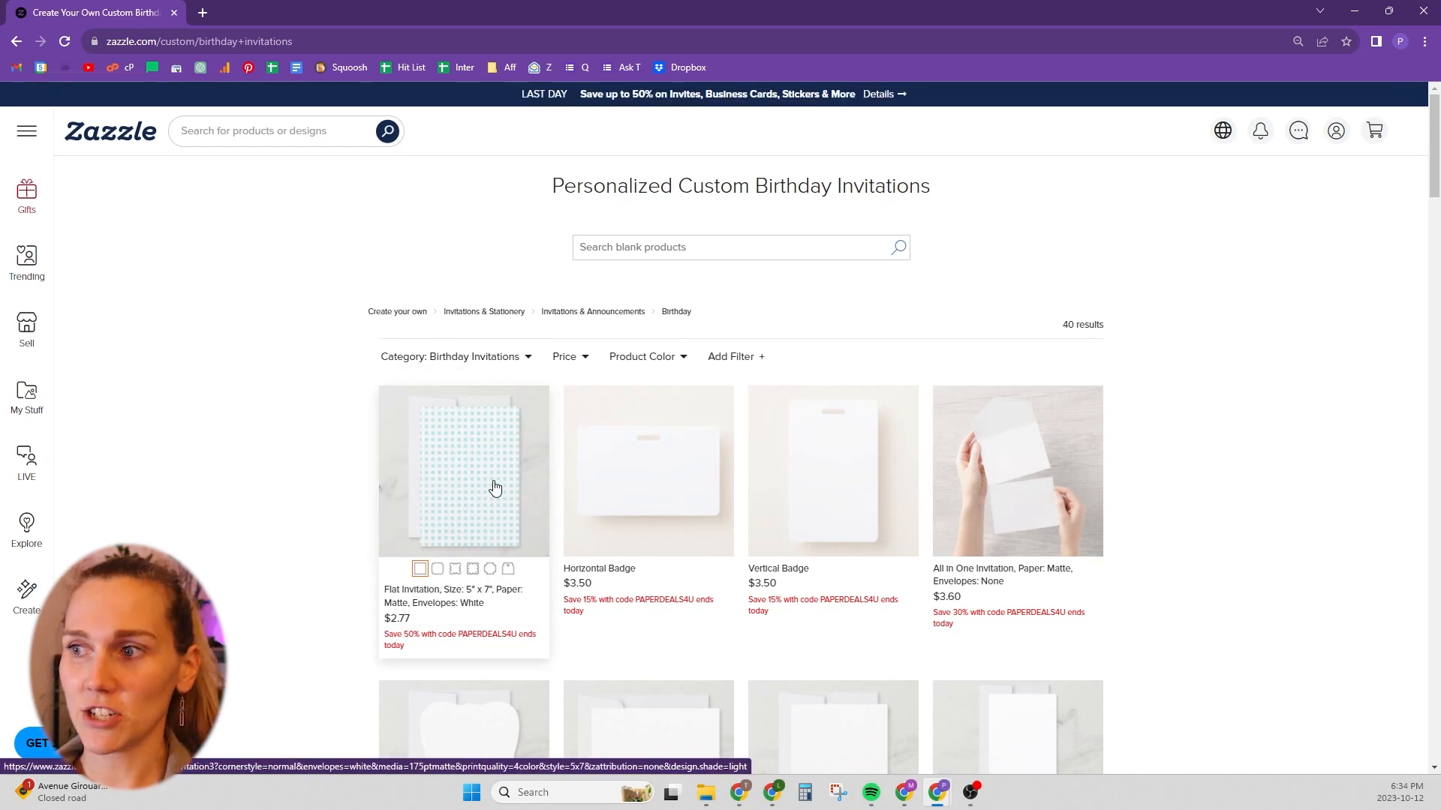
pyautogui.scroll(-3, 495, 488)
pyautogui.scroll(2, 495, 495)
pyautogui.scroll(-3, 521, 475)
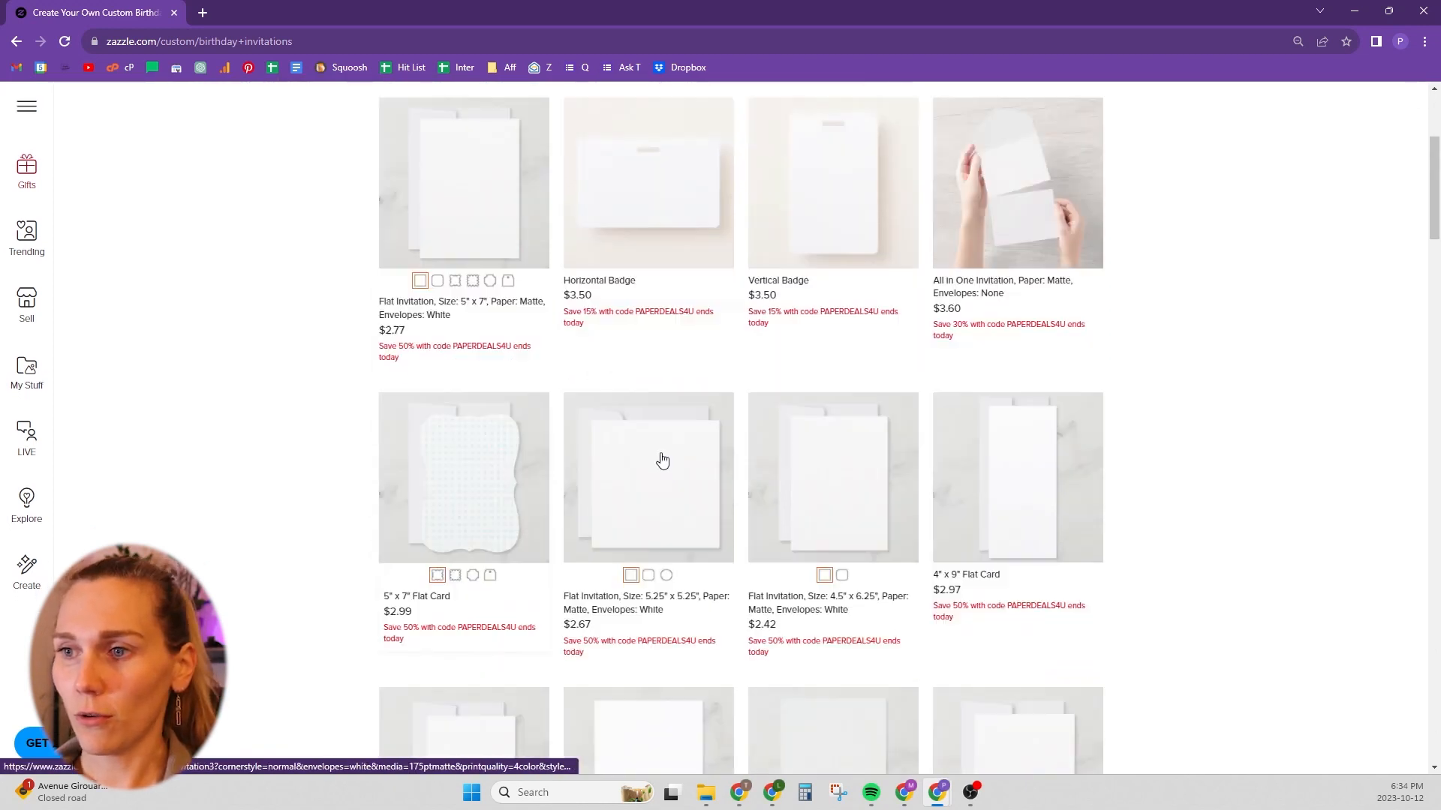
pyautogui.scroll(3, 899, 471)
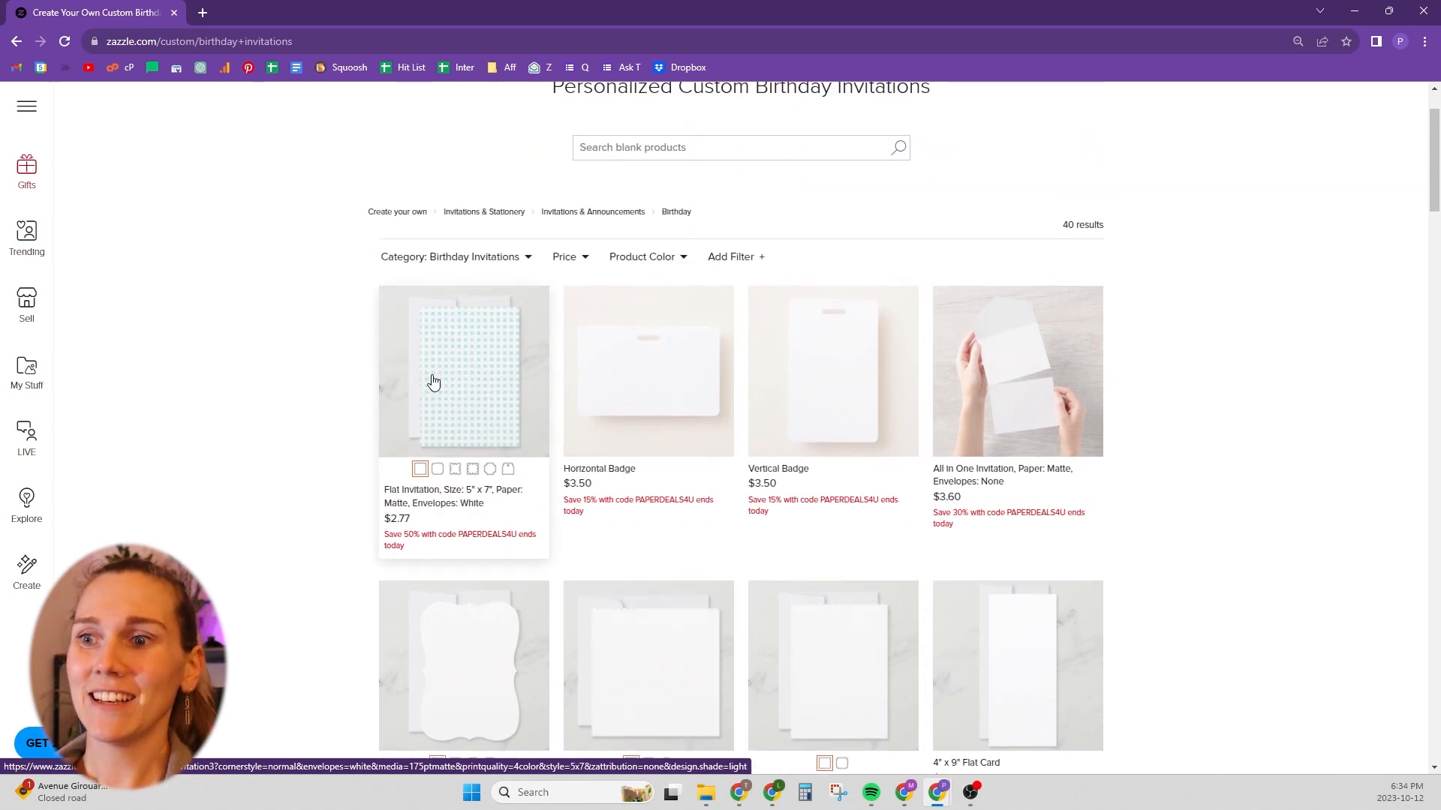
pyautogui.click(436, 379)
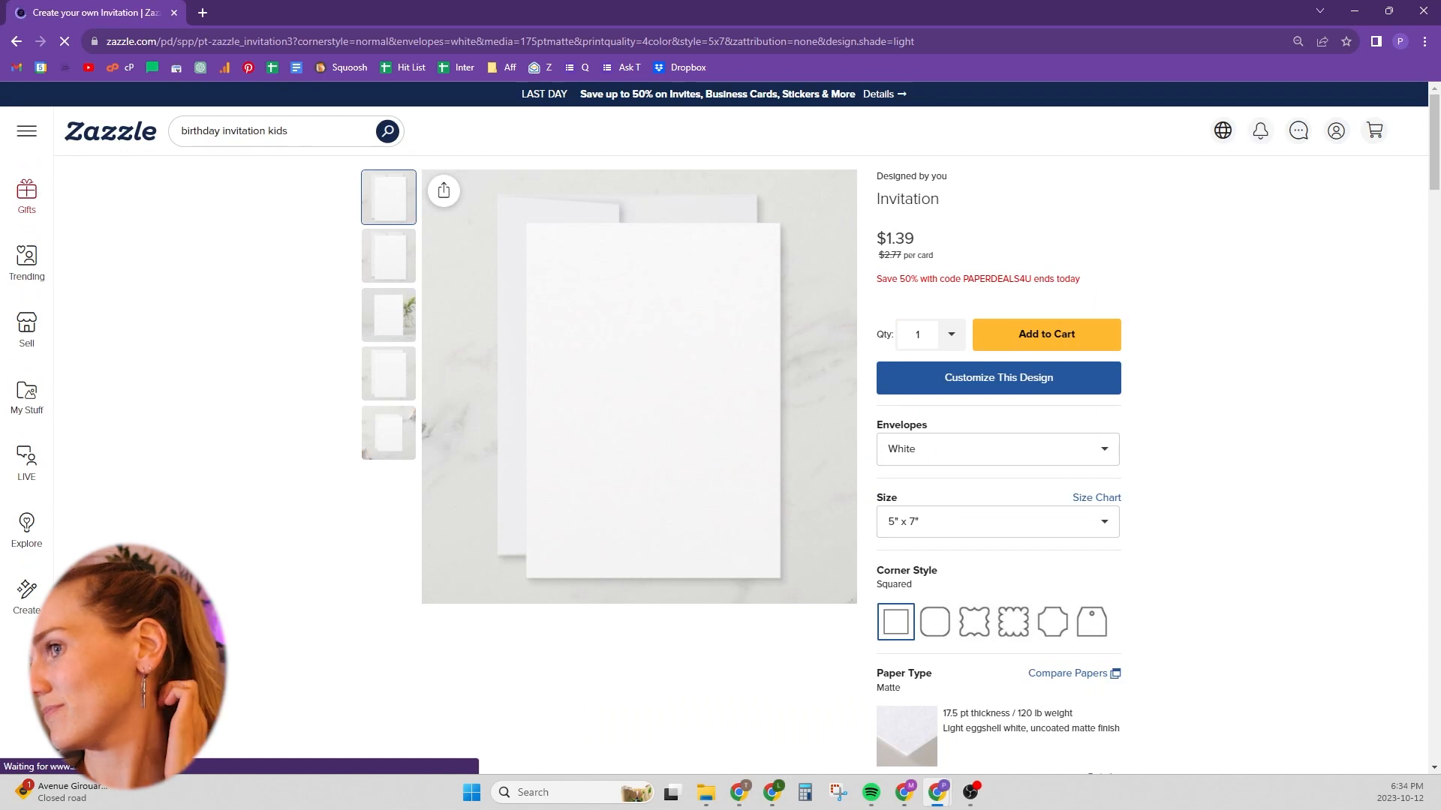
pyautogui.click(970, 396)
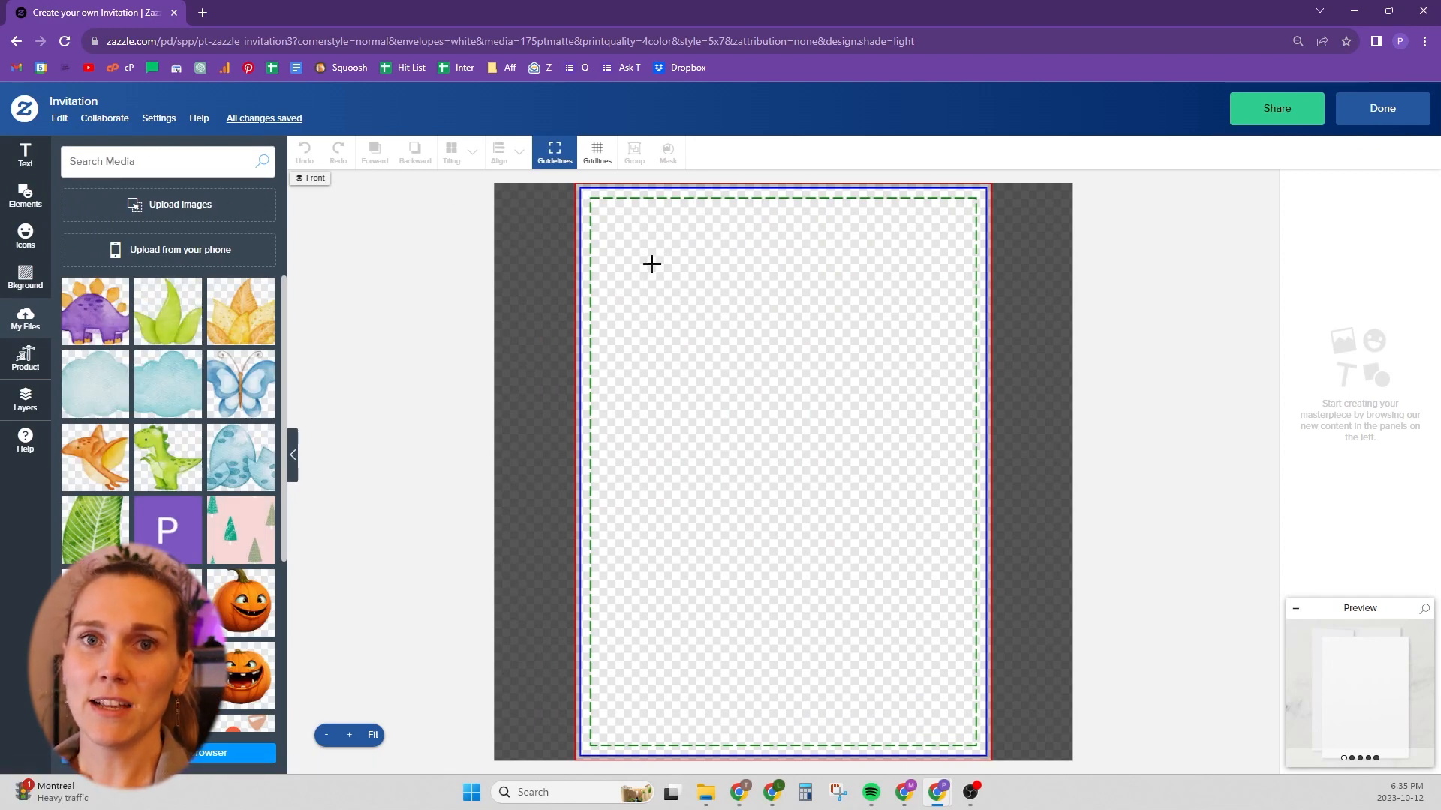
# Step: Add a text object containing the birthday child's first name to the invitation
pyautogui.click(26, 161)
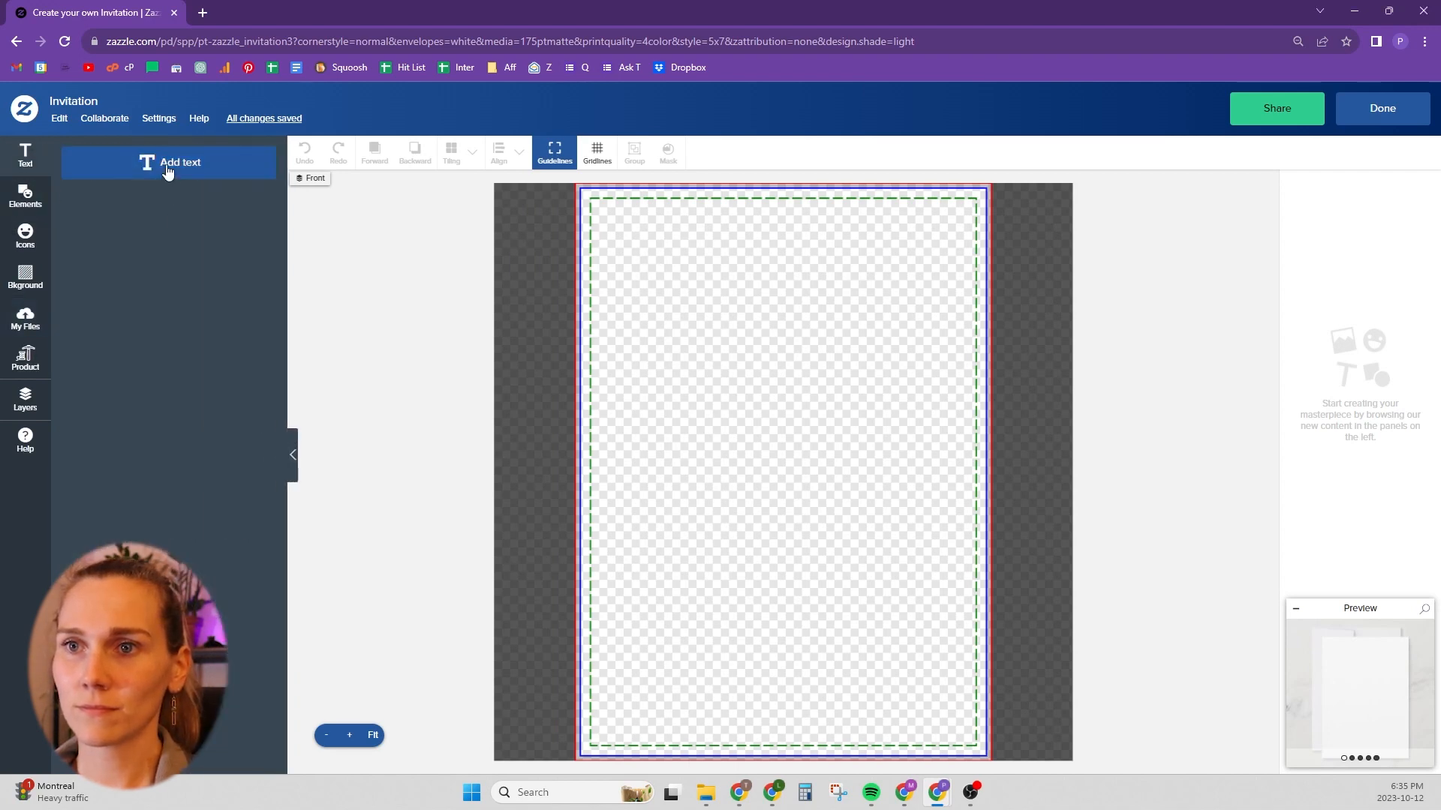
pyautogui.click(169, 165)
pyautogui.write('Cc')
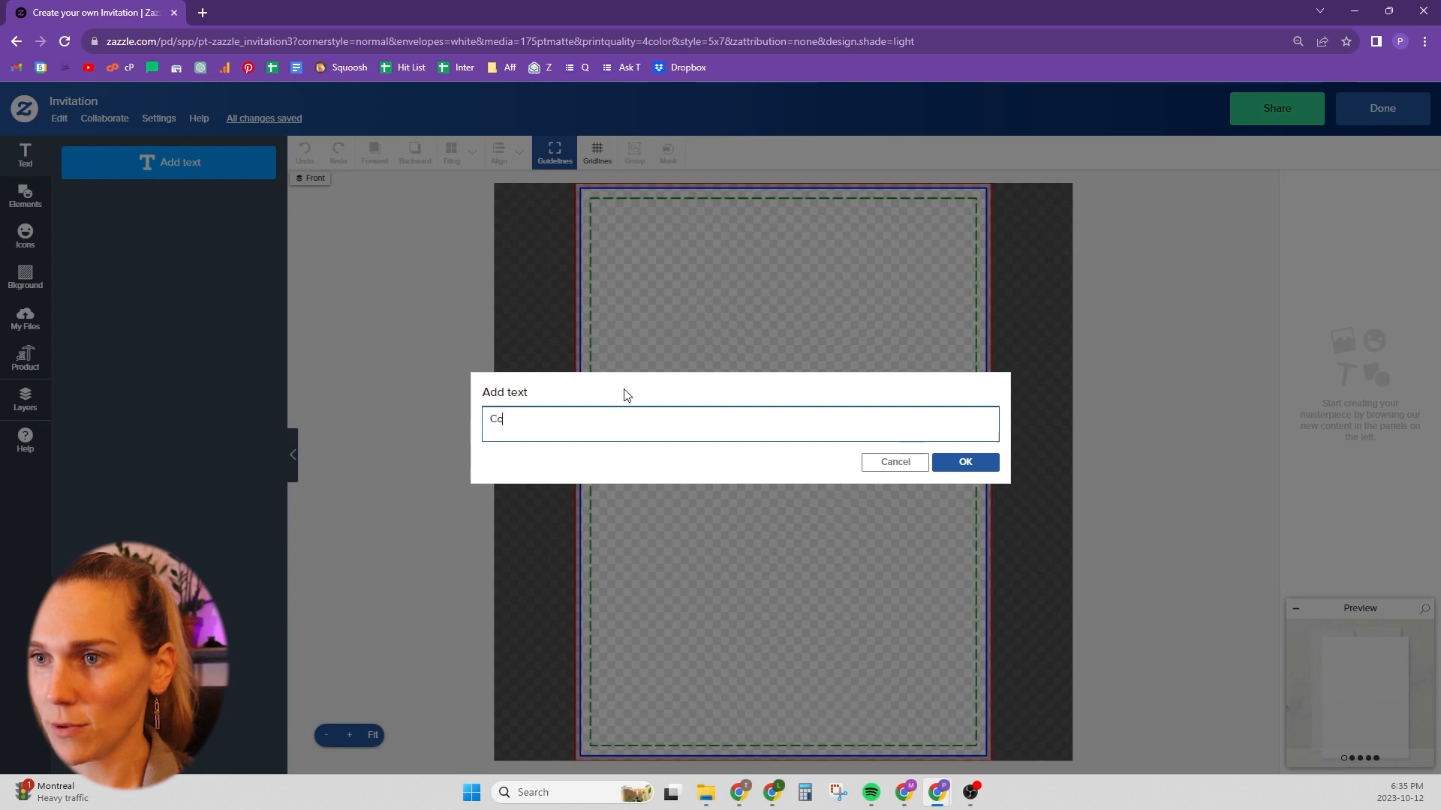
pyautogui.click(963, 463)
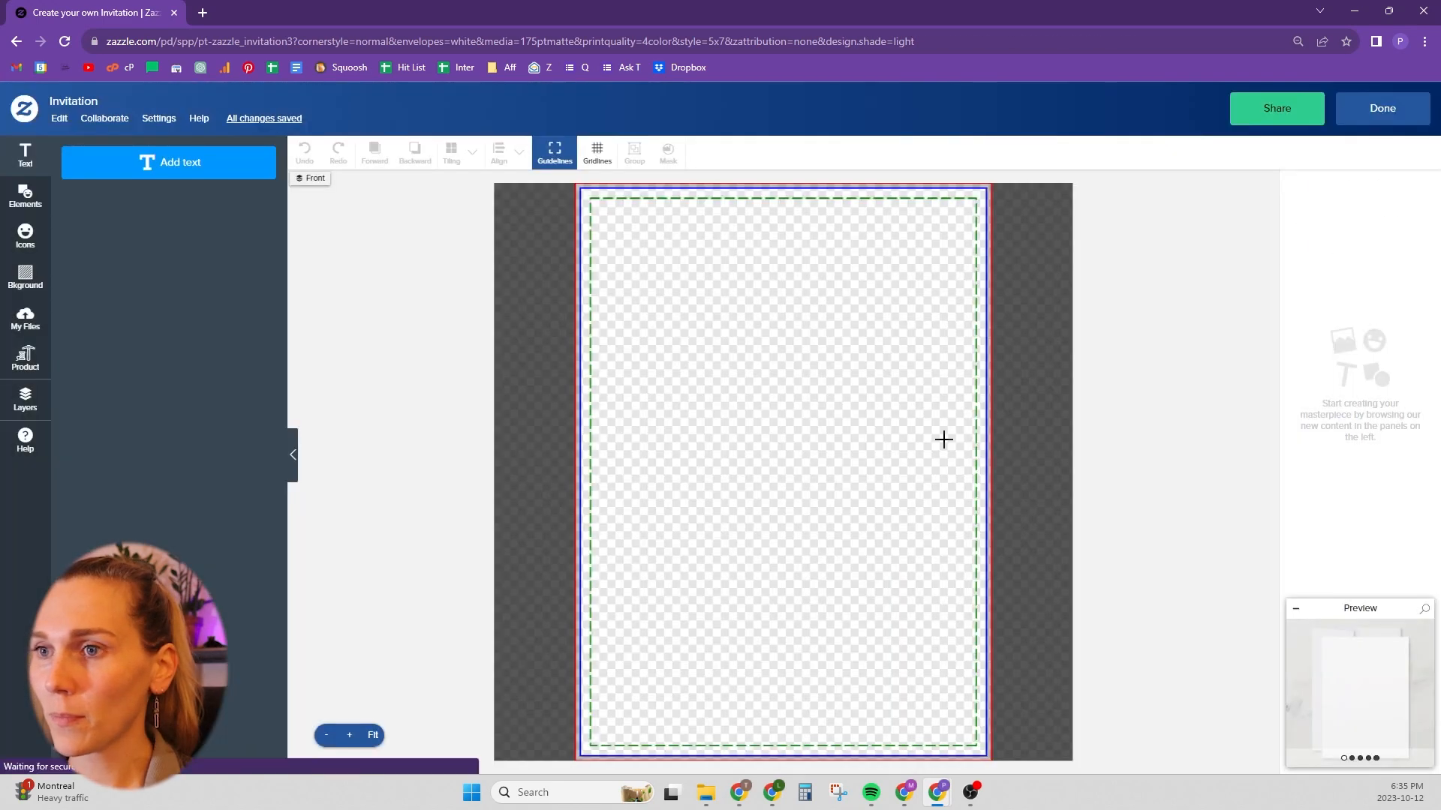
pyautogui.click(804, 456)
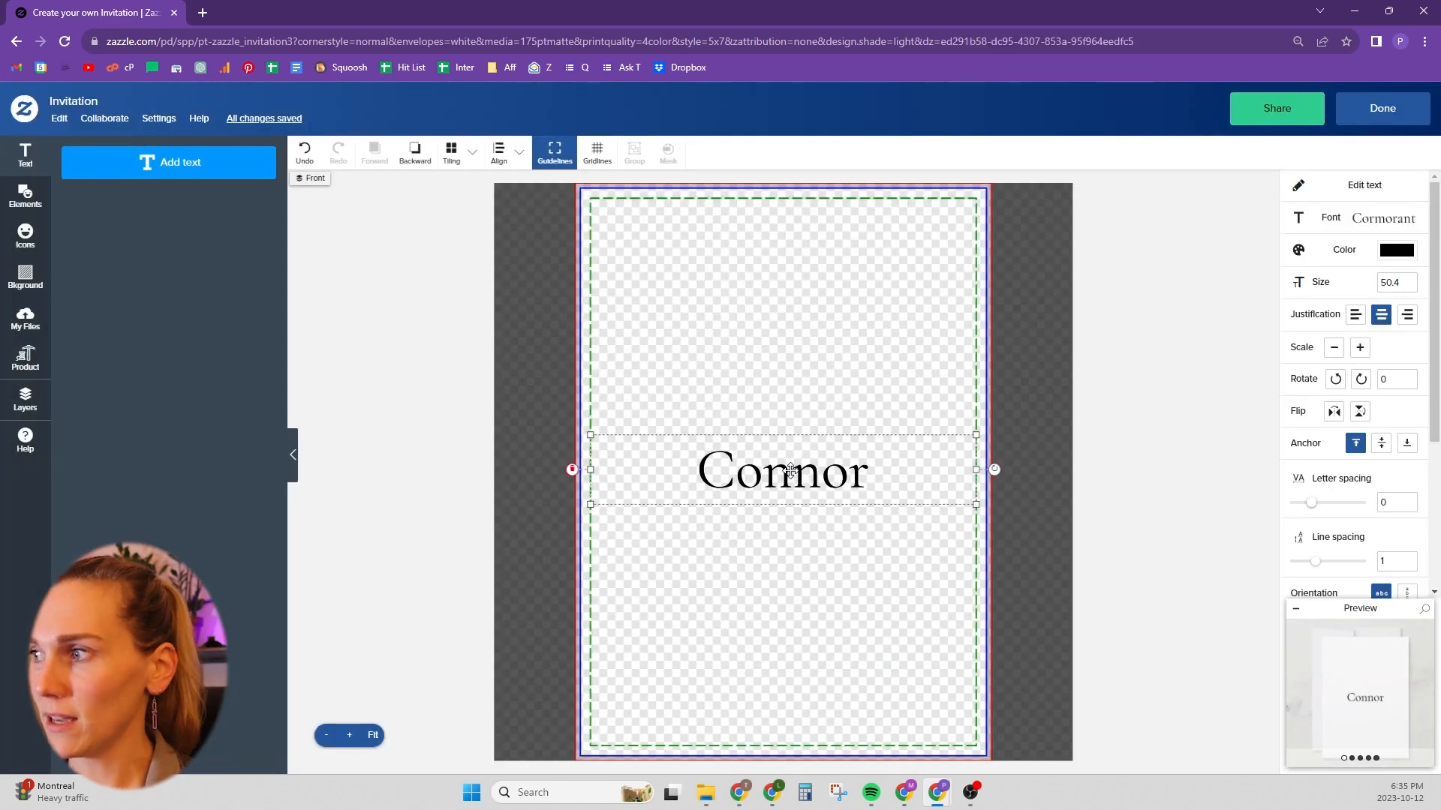
pyautogui.doubleClick(790, 470)
pyautogui.press('BackSpace')
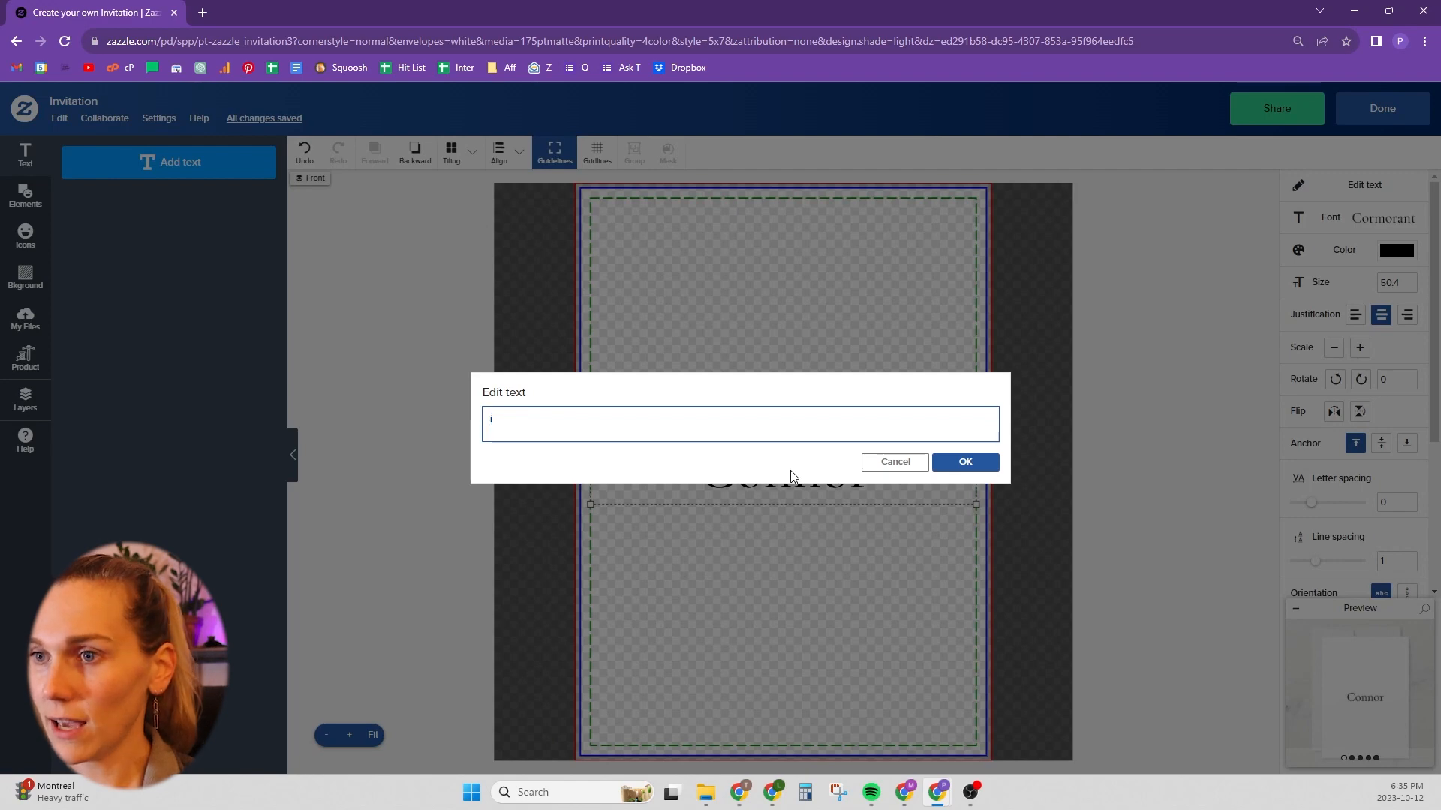
pyautogui.click(893, 462)
# Step: Duplicate the name text and change the copy's wording to "is turning"
pyautogui.moveTo(773, 480); pyautogui.dragTo(787, 370)
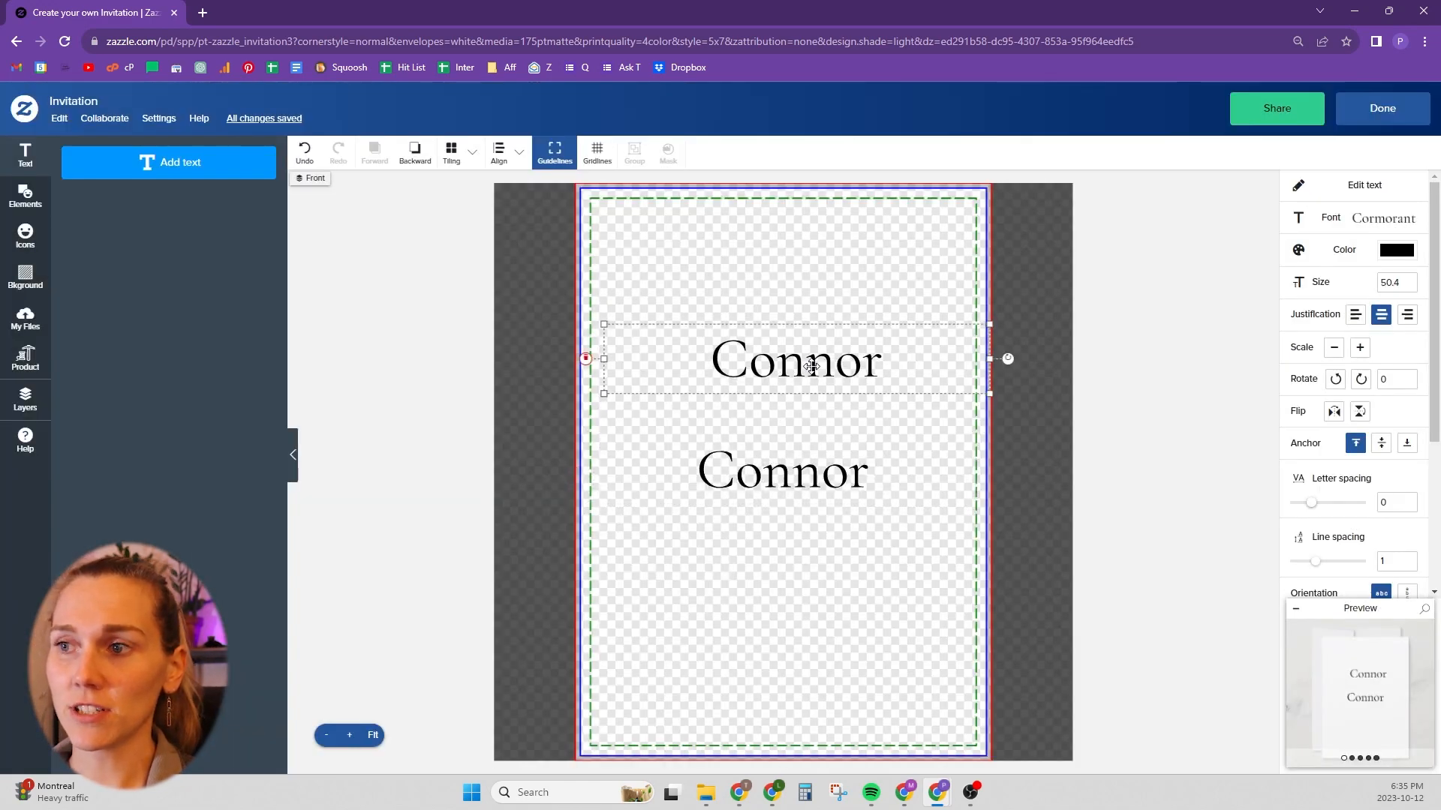
pyautogui.doubleClick(820, 363)
pyautogui.click(894, 462)
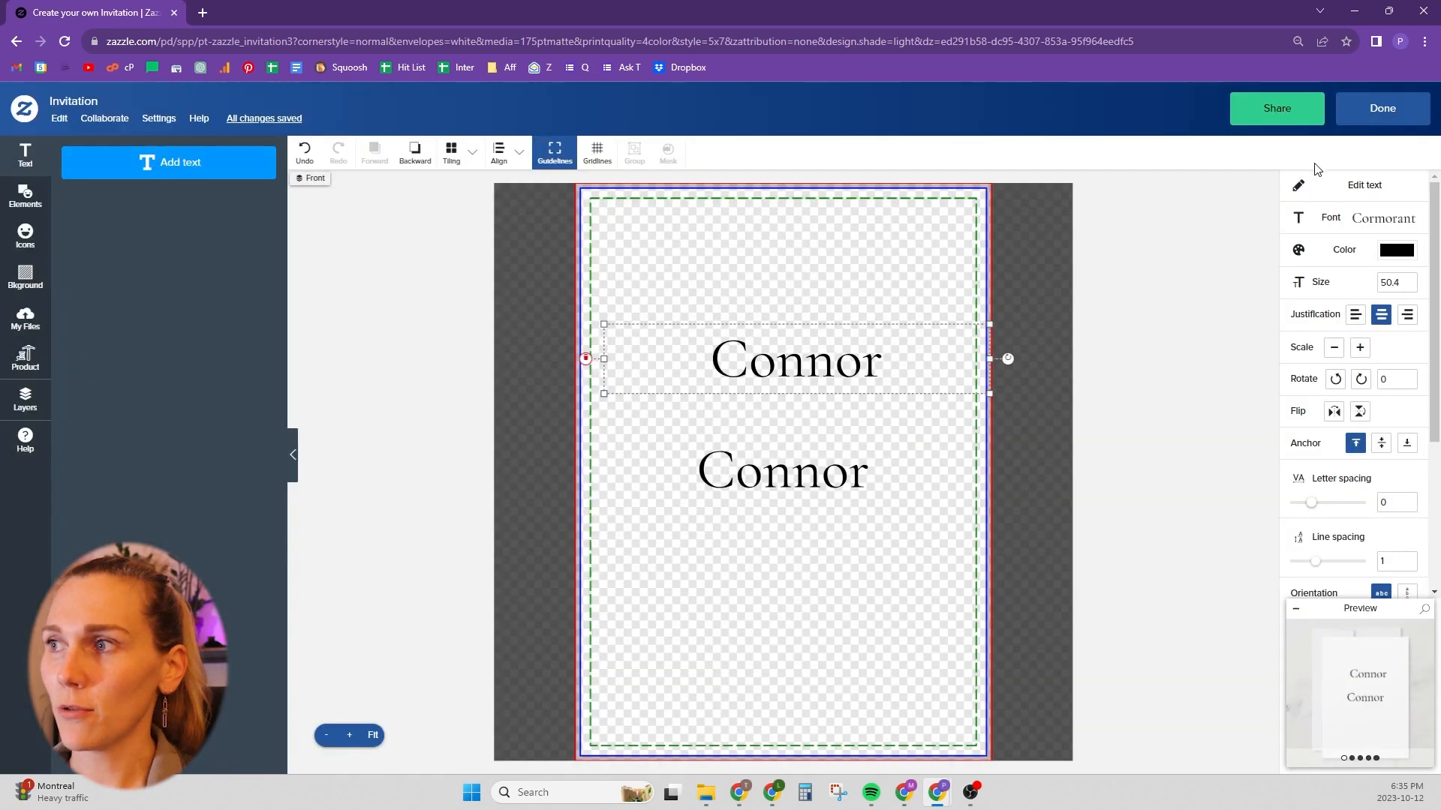
pyautogui.click(1356, 187)
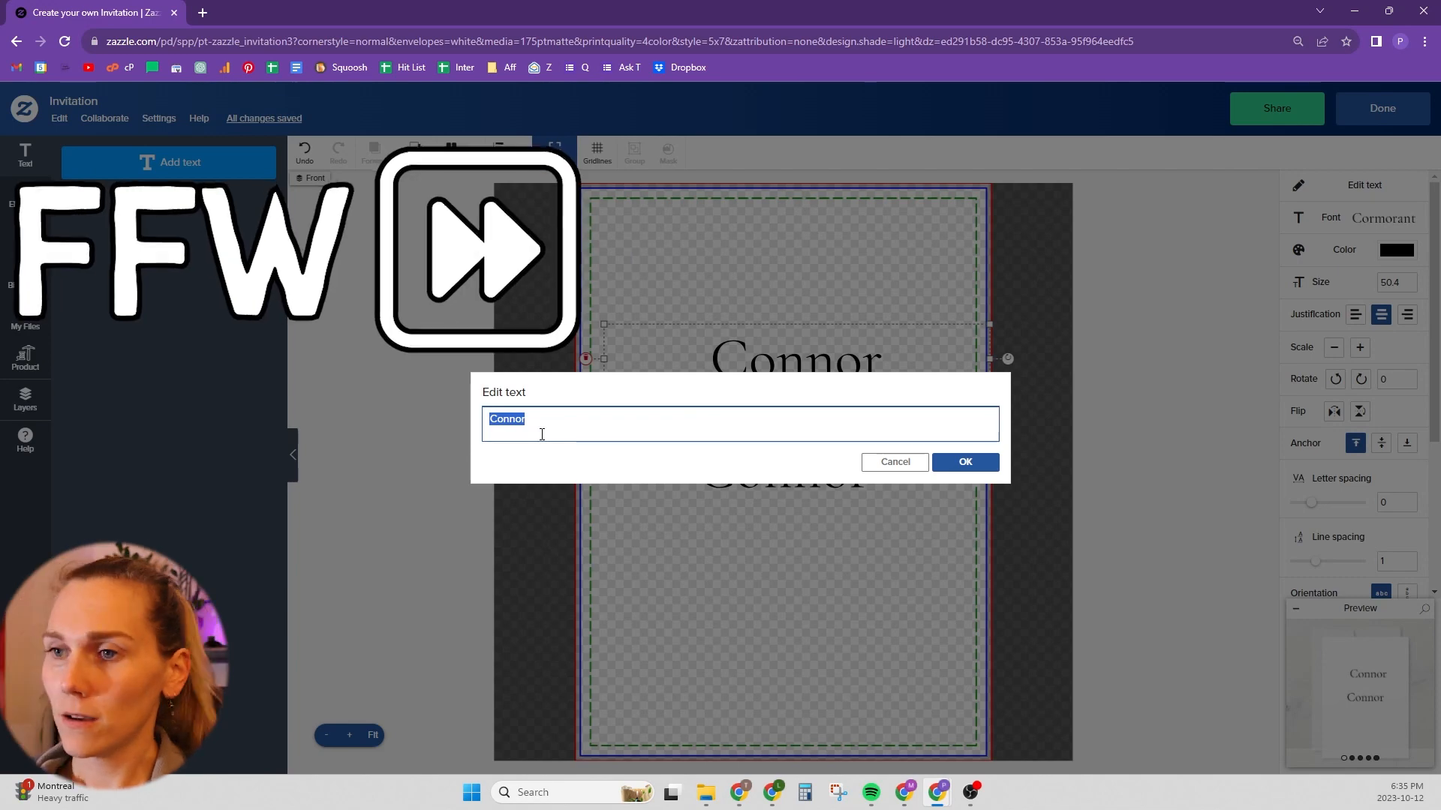
pyautogui.write('is turning')
pyautogui.click(965, 461)
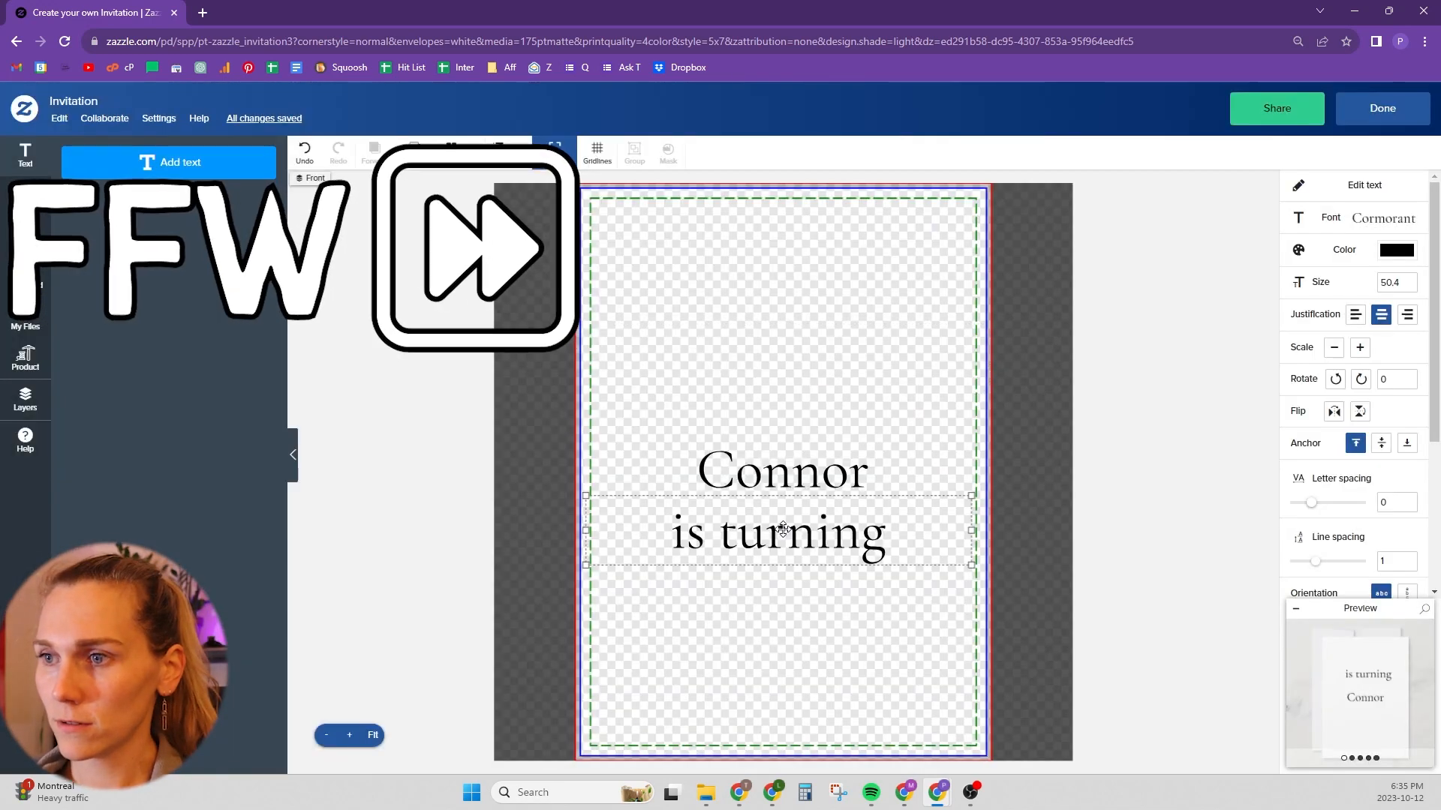
# Step: Duplicate the "is turning" text and change one copy to "8"
pyautogui.click(787, 546)
pyautogui.hotkey('ctrl', 'c')
pyautogui.hotkey('ctrl', 'v')
pyautogui.doubleClick(791, 553)
pyautogui.write('8')
pyautogui.click(964, 461)
# Step: Arrange the name in the upper part of the card, with "is turning" and "8" stacked below it
pyautogui.moveTo(830, 500); pyautogui.dragTo(820, 560)
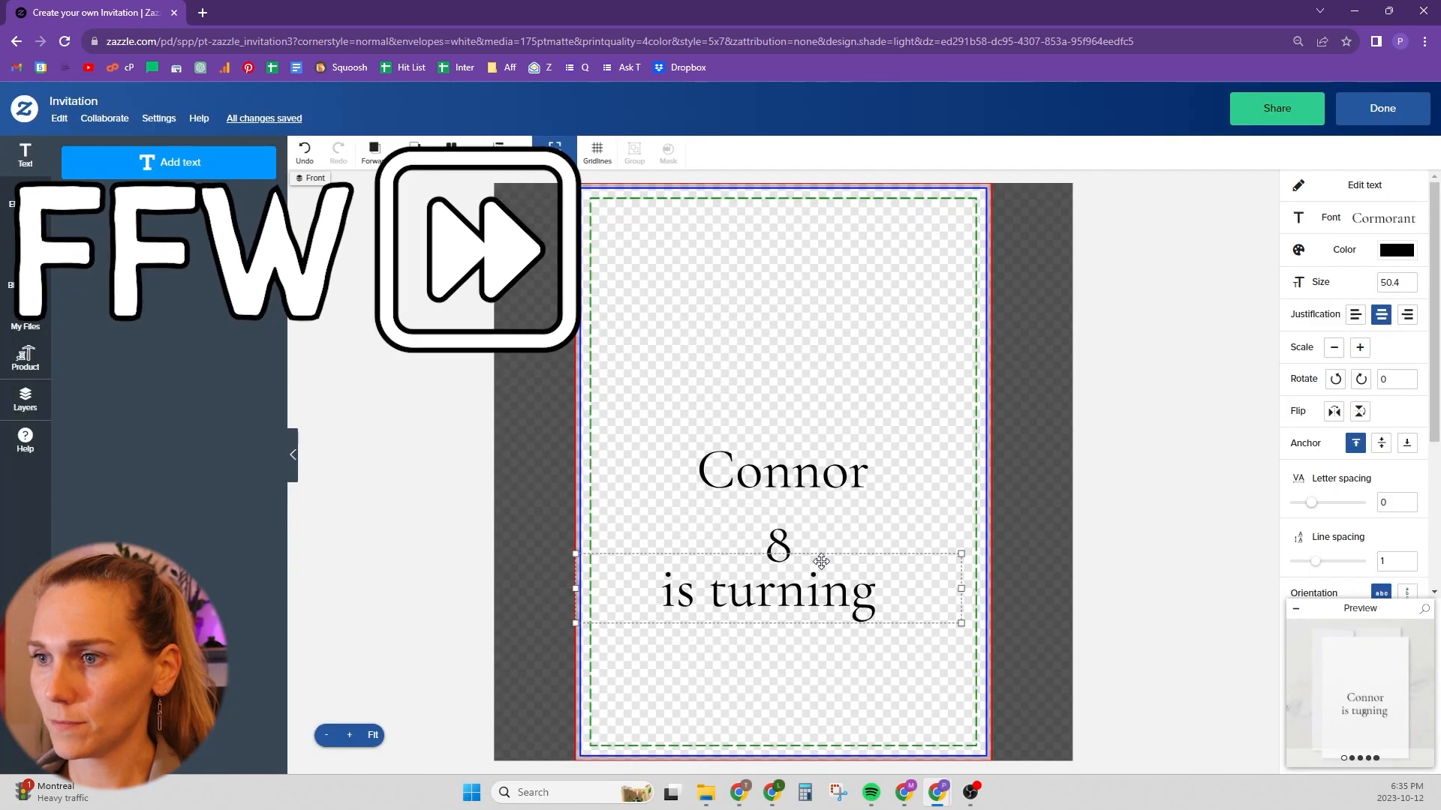
pyautogui.moveTo(800, 473); pyautogui.dragTo(799, 283)
pyautogui.moveTo(744, 616); pyautogui.dragTo(765, 383)
pyautogui.moveTo(779, 551); pyautogui.dragTo(812, 531)
# Step: Duplicate the "8" text, change the copy to "please join us to celebrate" and place it below the "8"
pyautogui.hotkey('ctrl', 'c')
pyautogui.hotkey('ctrl', 'v')
pyautogui.doubleClick(813, 532)
pyautogui.write('pleas')
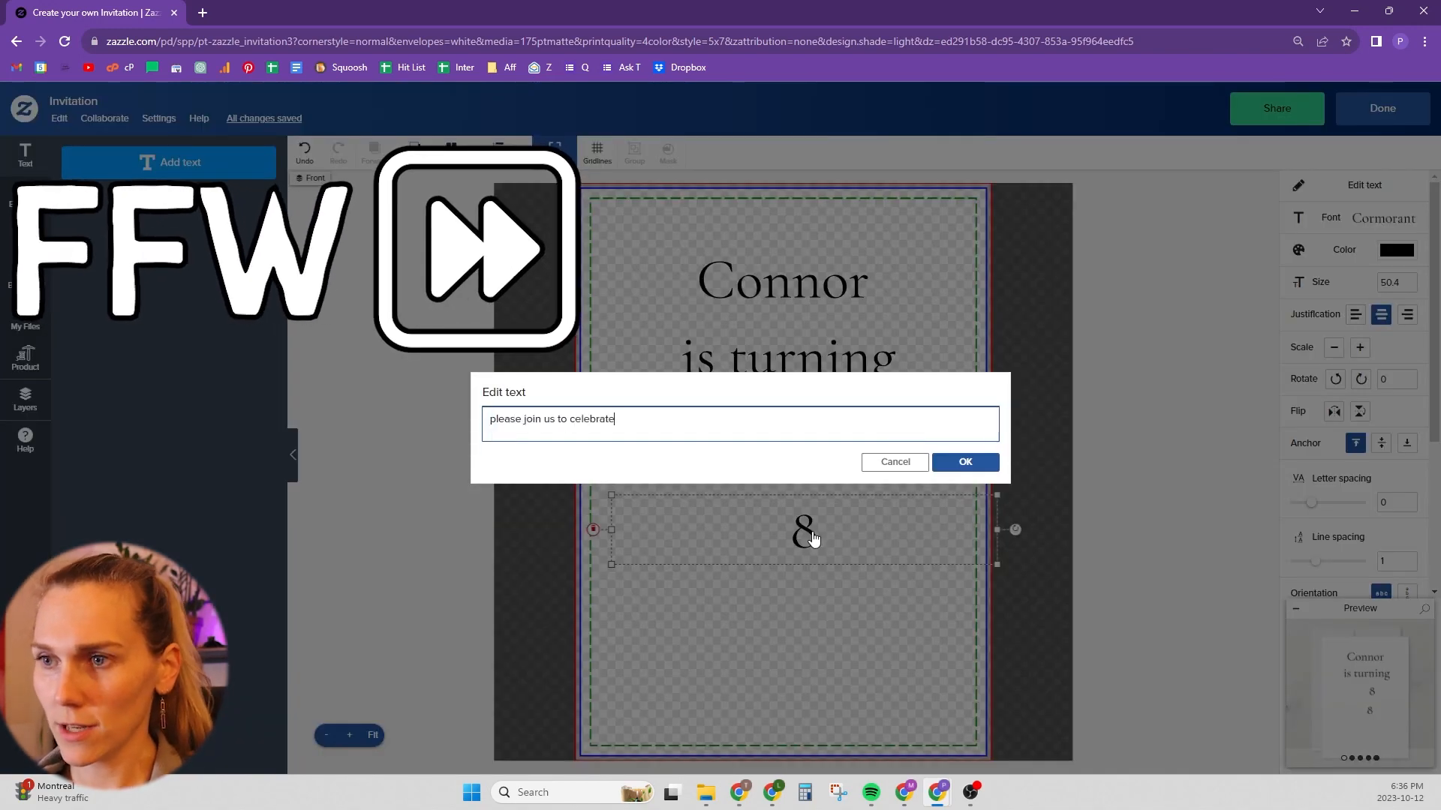
pyautogui.click(926, 469)
pyautogui.doubleClick(807, 546)
pyautogui.write('please join us to celebrate')
pyautogui.click(965, 461)
pyautogui.moveTo(820, 586); pyautogui.dragTo(814, 559)
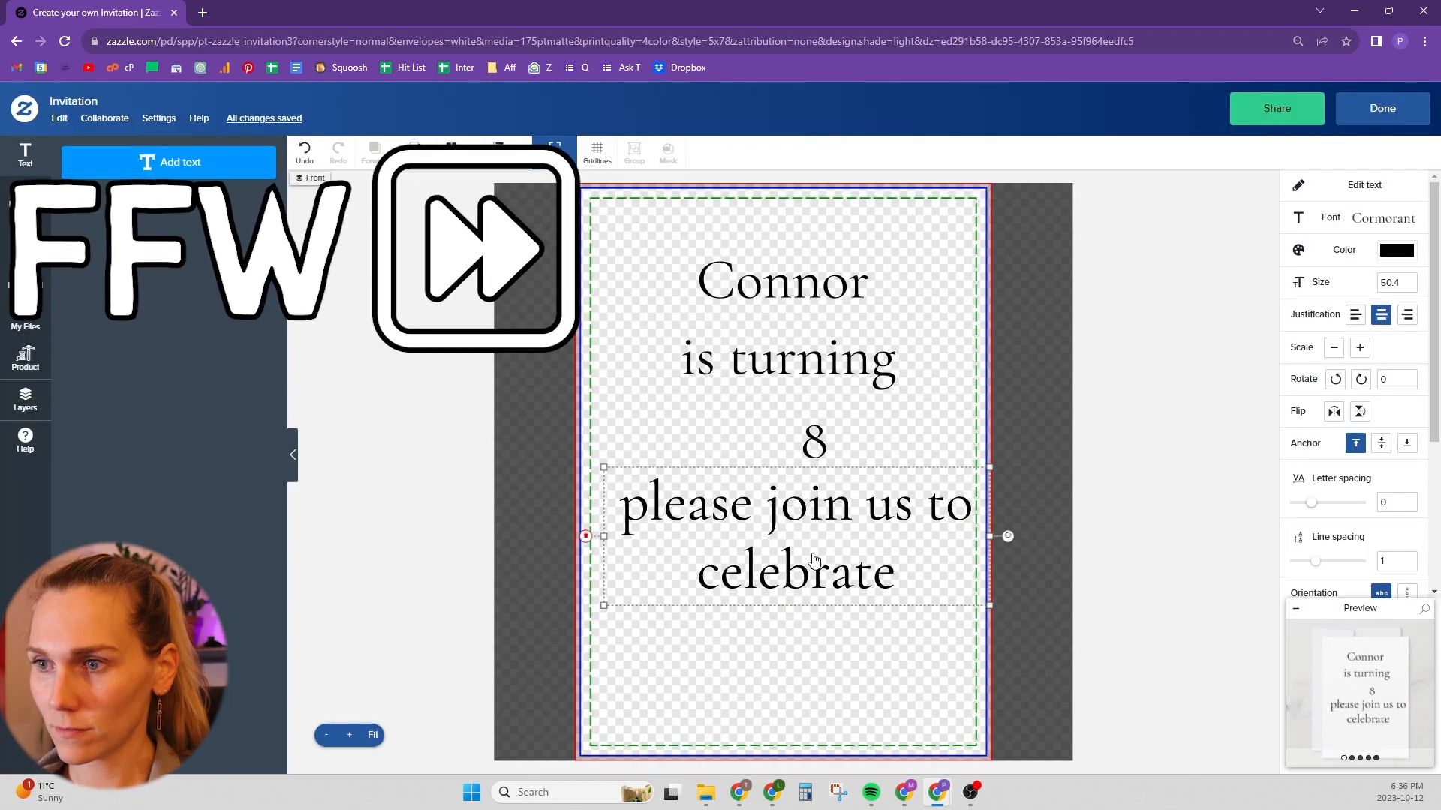
# Step: Duplicate the celebrate text and replace the copy's wording with "2:00-5:00PM", "Sunday, November 3, 20XX" and the party's street address on separate lines
pyautogui.doubleClick(825, 517)
pyautogui.write('2:00-5:00')
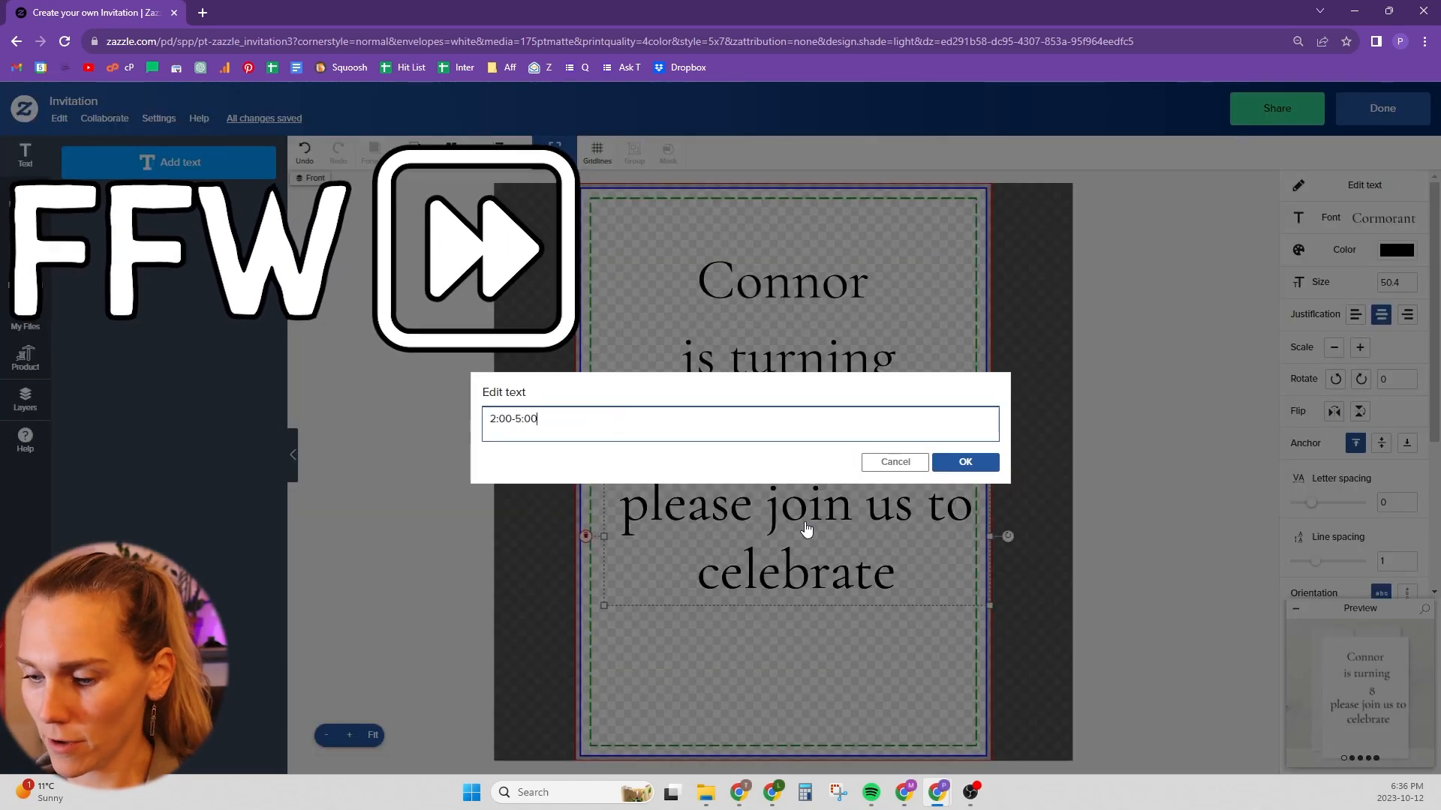
pyautogui.write('PM1234 HAPPY L')
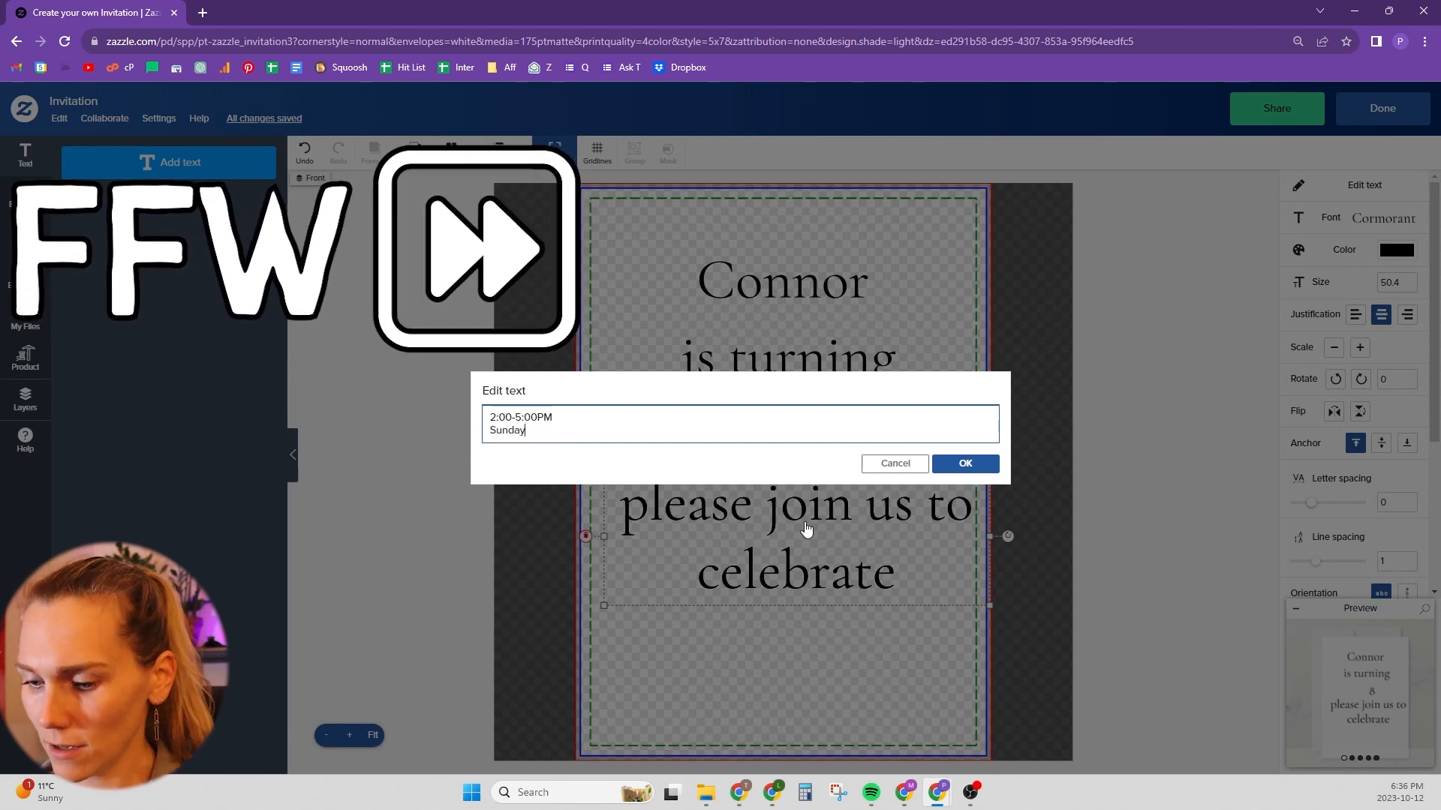
pyautogui.write('XX')
pyautogui.press('Return')
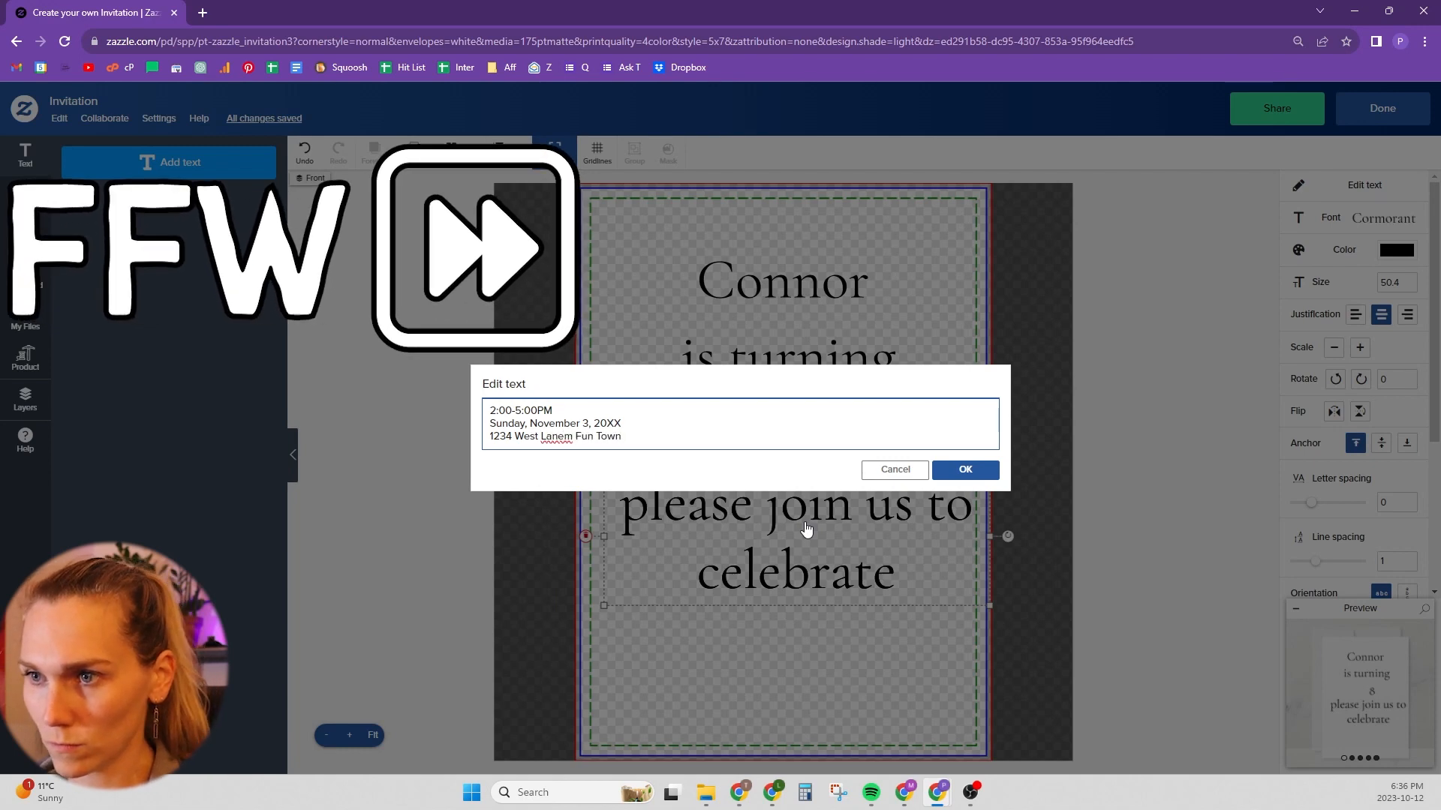
pyautogui.press('Delete')
pyautogui.write(',')
# Step: Add an "RSVP to" line with the contact's name, followed by the contact's phone number, to the event details text
pyautogui.press('End')
pyautogui.press('Return')
pyautogui.write('RSVP to ')
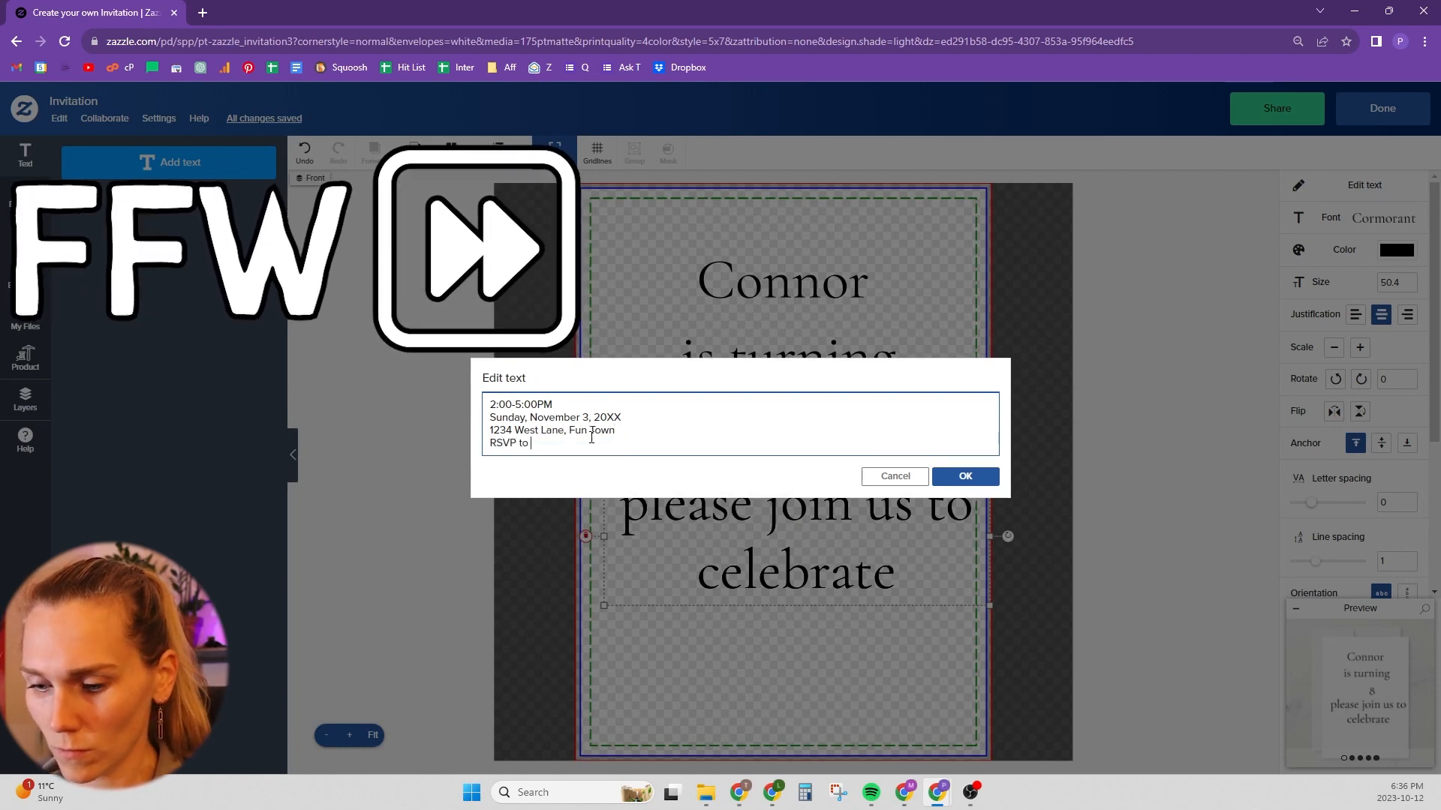
pyautogui.write('George')
pyautogui.press('Return')
pyautogui.write('555-555-5555')
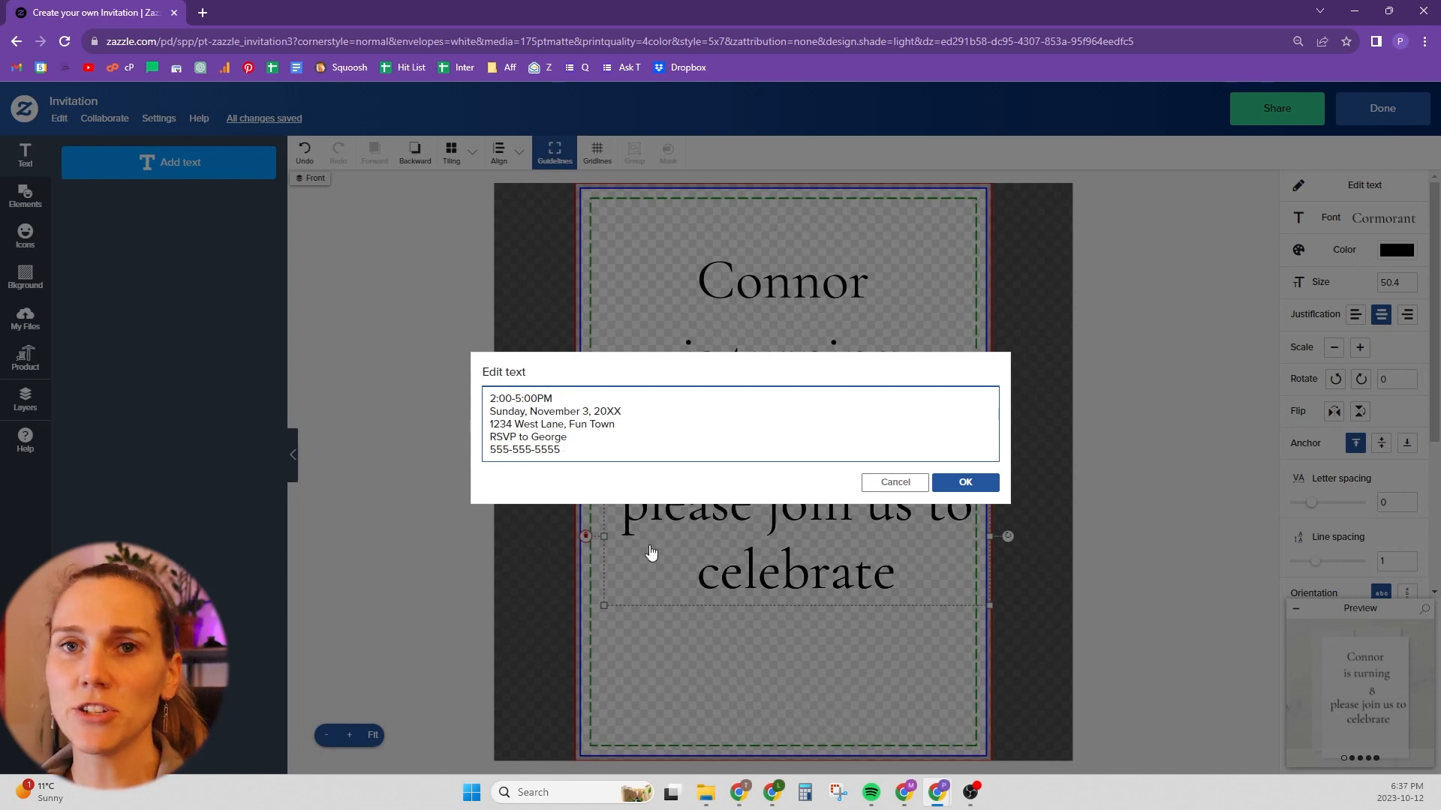
pyautogui.click(965, 482)
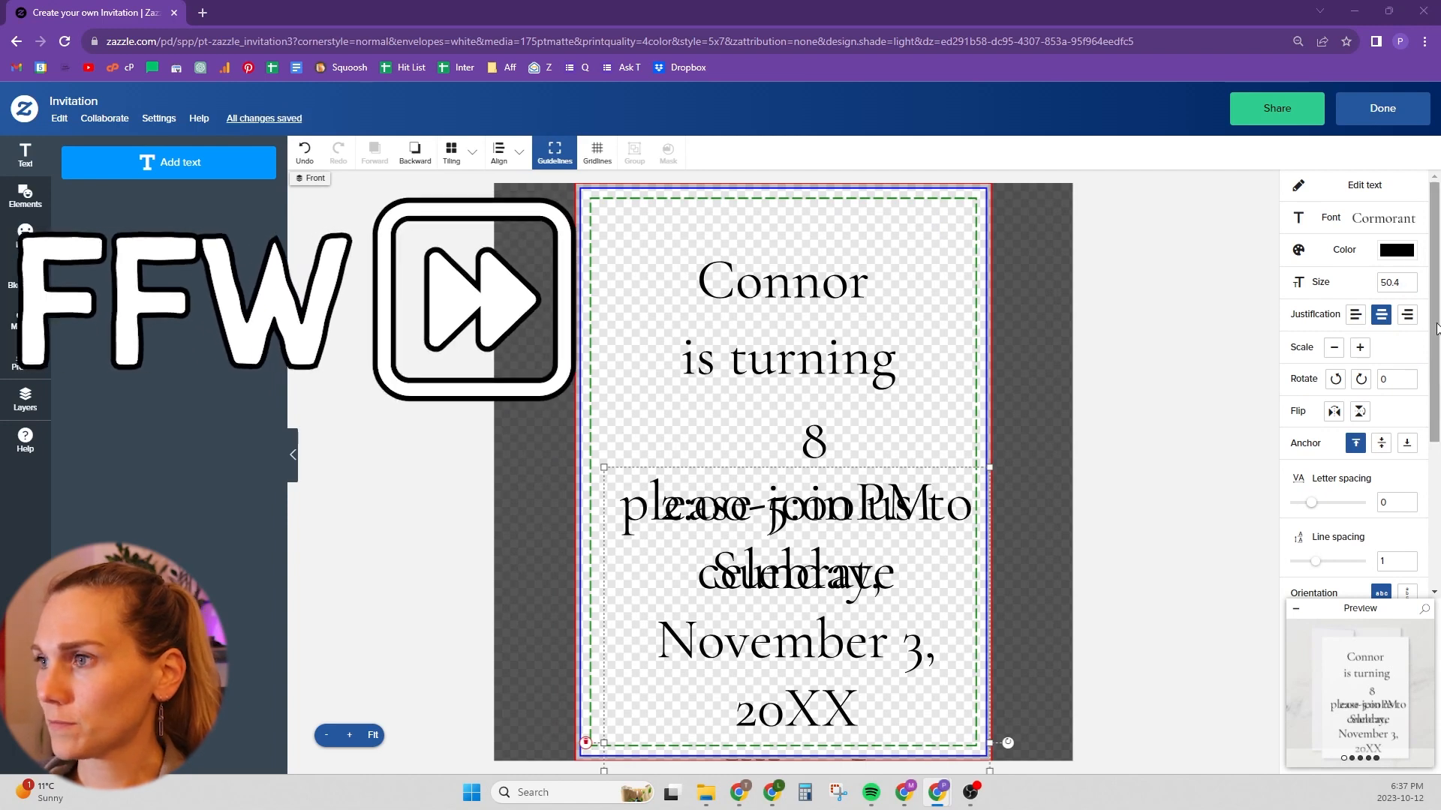
# Step: Set the event details text to size 13 and move it down to the lower part of the card
pyautogui.doubleClick(1396, 283)
pyautogui.write('13')
pyautogui.click(1132, 392)
pyautogui.moveTo(797, 517); pyautogui.dragTo(789, 656)
# Step: Set the "please join us to celebrate" text to size 20 and reposition the "8" above it
pyautogui.click(855, 567)
pyautogui.click(855, 567)
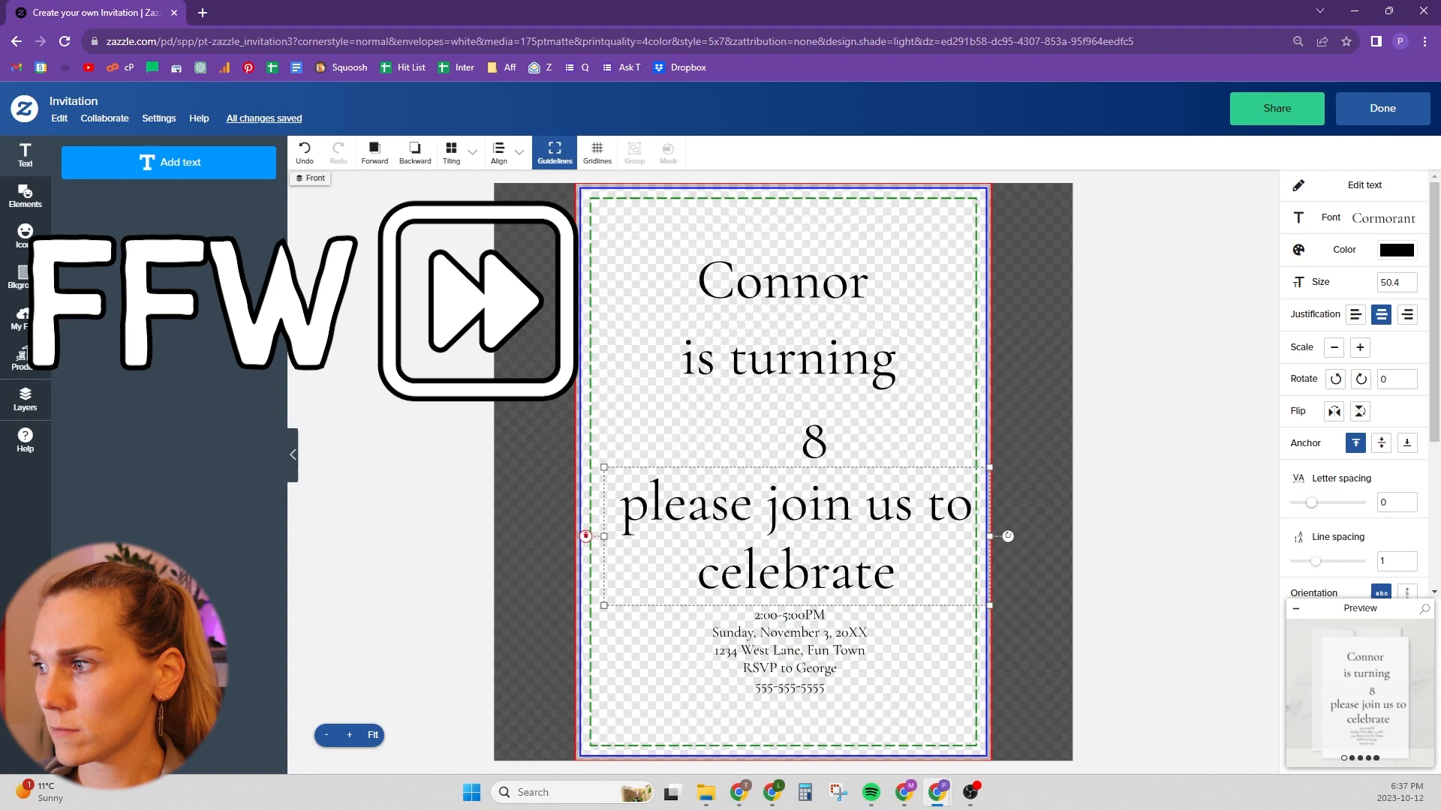
pyautogui.doubleClick(1396, 284)
pyautogui.write('20')
pyautogui.press('Tab')
pyautogui.moveTo(833, 484); pyautogui.dragTo(796, 448)
# Step: Select all five text objects and align them on the card's horizontal center
pyautogui.moveTo(817, 218); pyautogui.dragTo(791, 746)
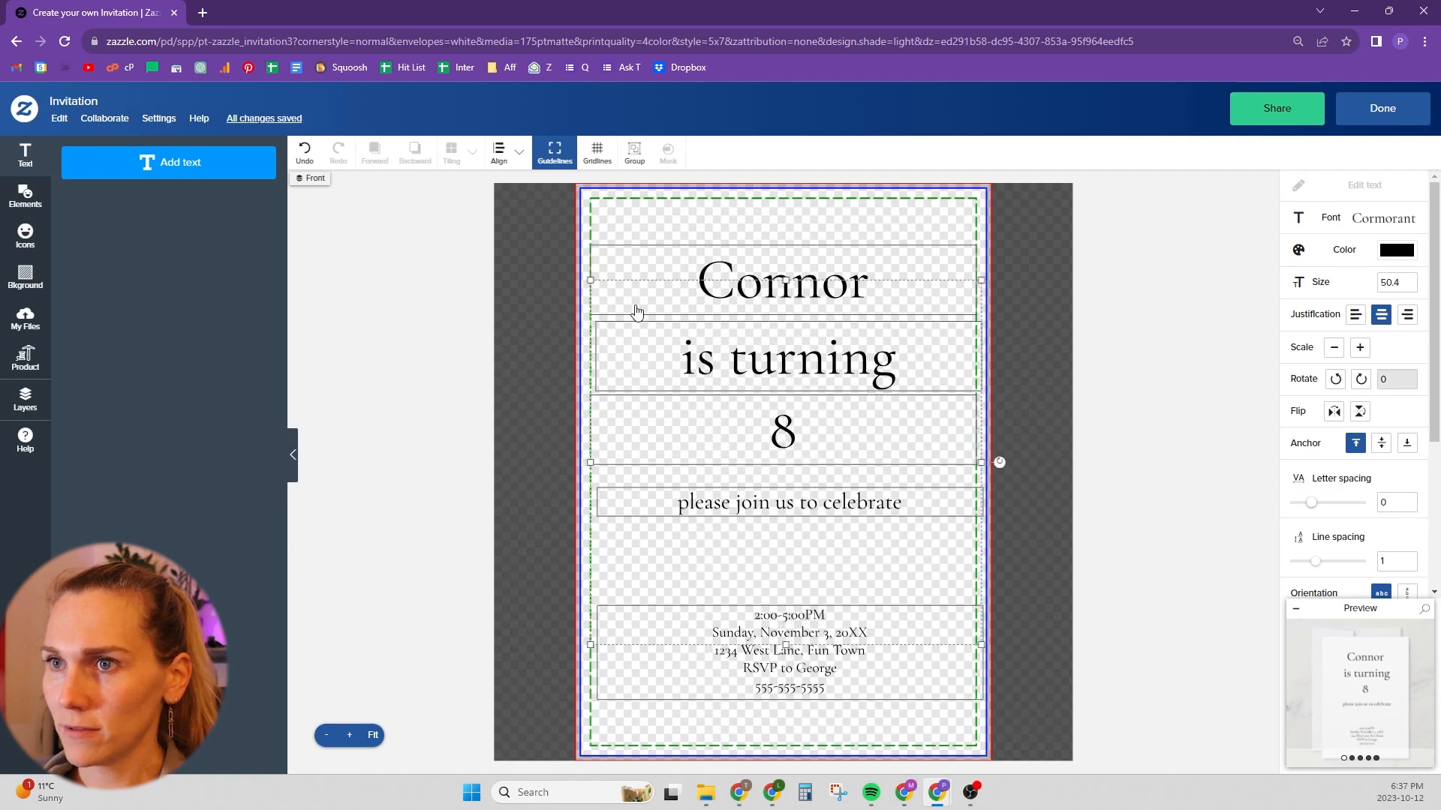
pyautogui.click(521, 150)
pyautogui.click(534, 213)
pyautogui.click(1137, 300)
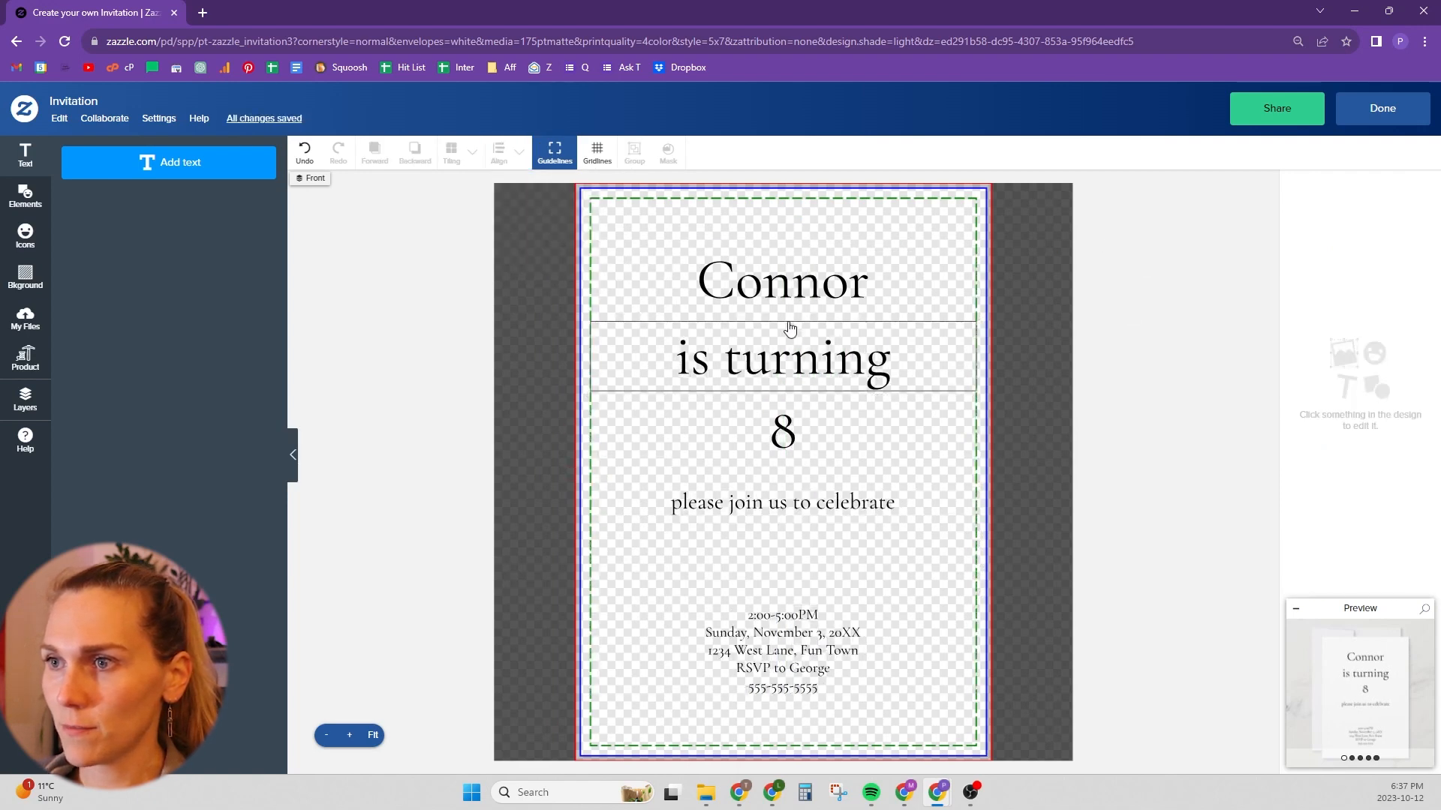
# Step: Set the size of the "8" text to 75
pyautogui.click(949, 429)
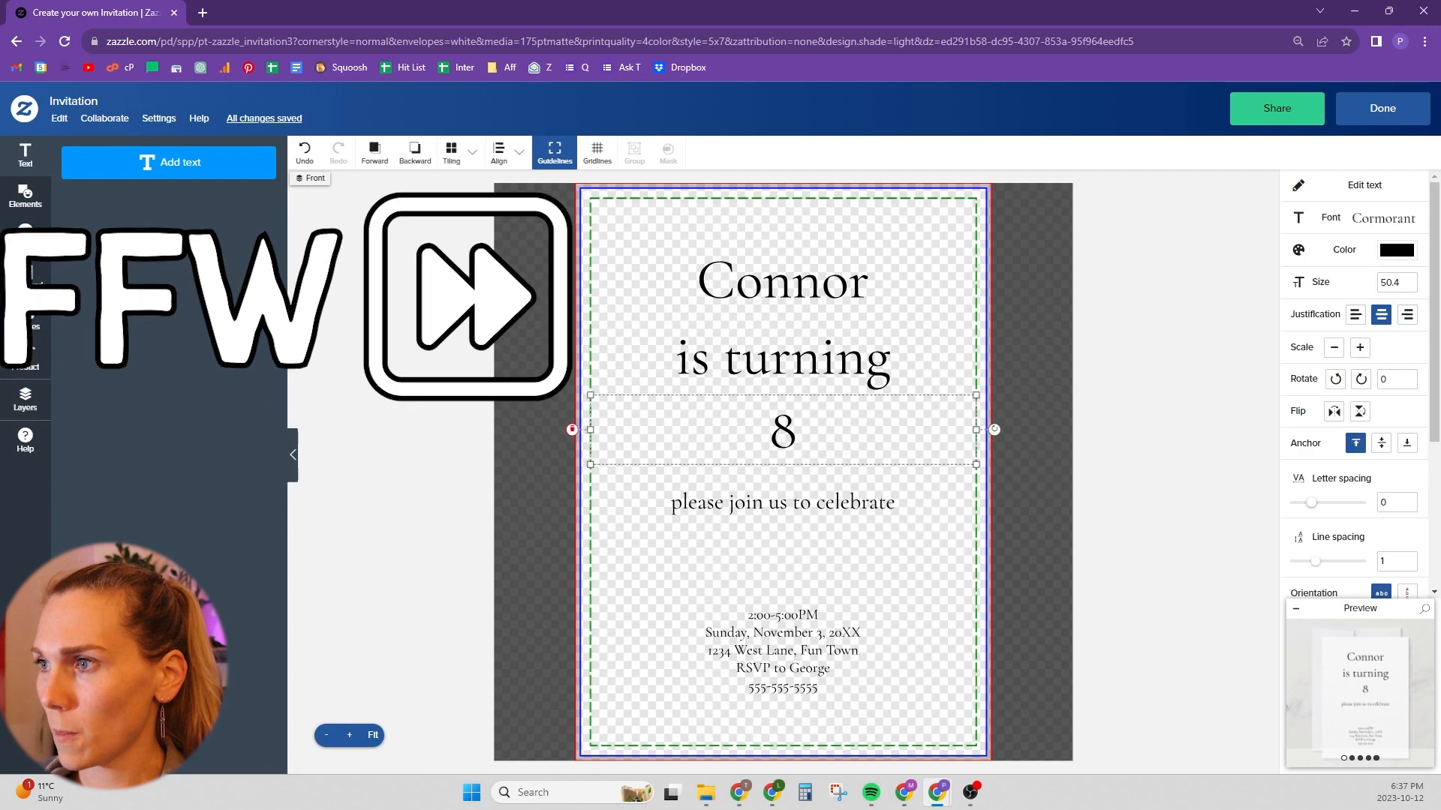
pyautogui.doubleClick(1393, 281)
pyautogui.write('75')
pyautogui.press('Tab')
# Step: Change the font of the name and the "8" to Urban Inline
pyautogui.click(795, 281)
pyautogui.doubleClick(1394, 284)
pyautogui.click(1383, 218)
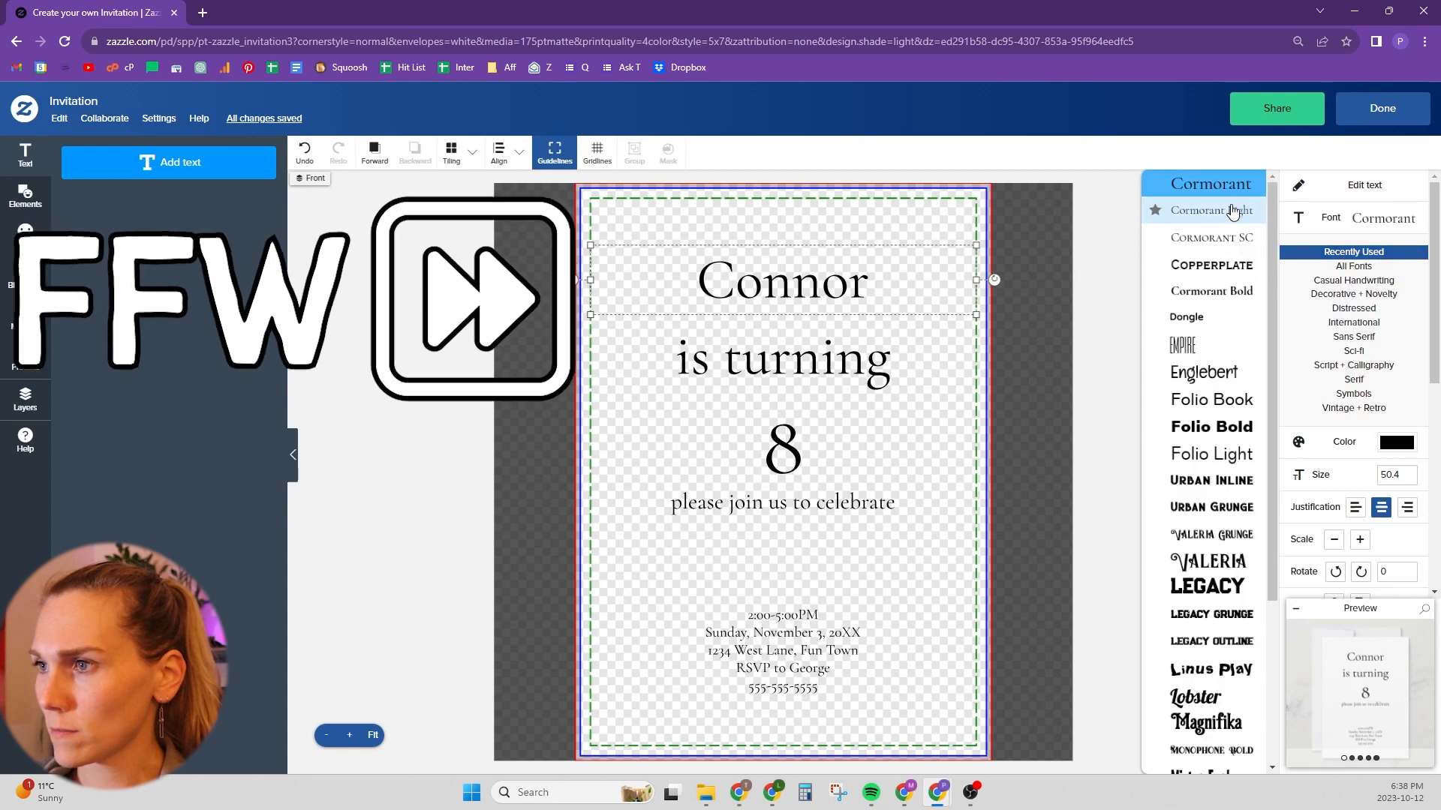
pyautogui.click(1211, 480)
pyautogui.click(806, 469)
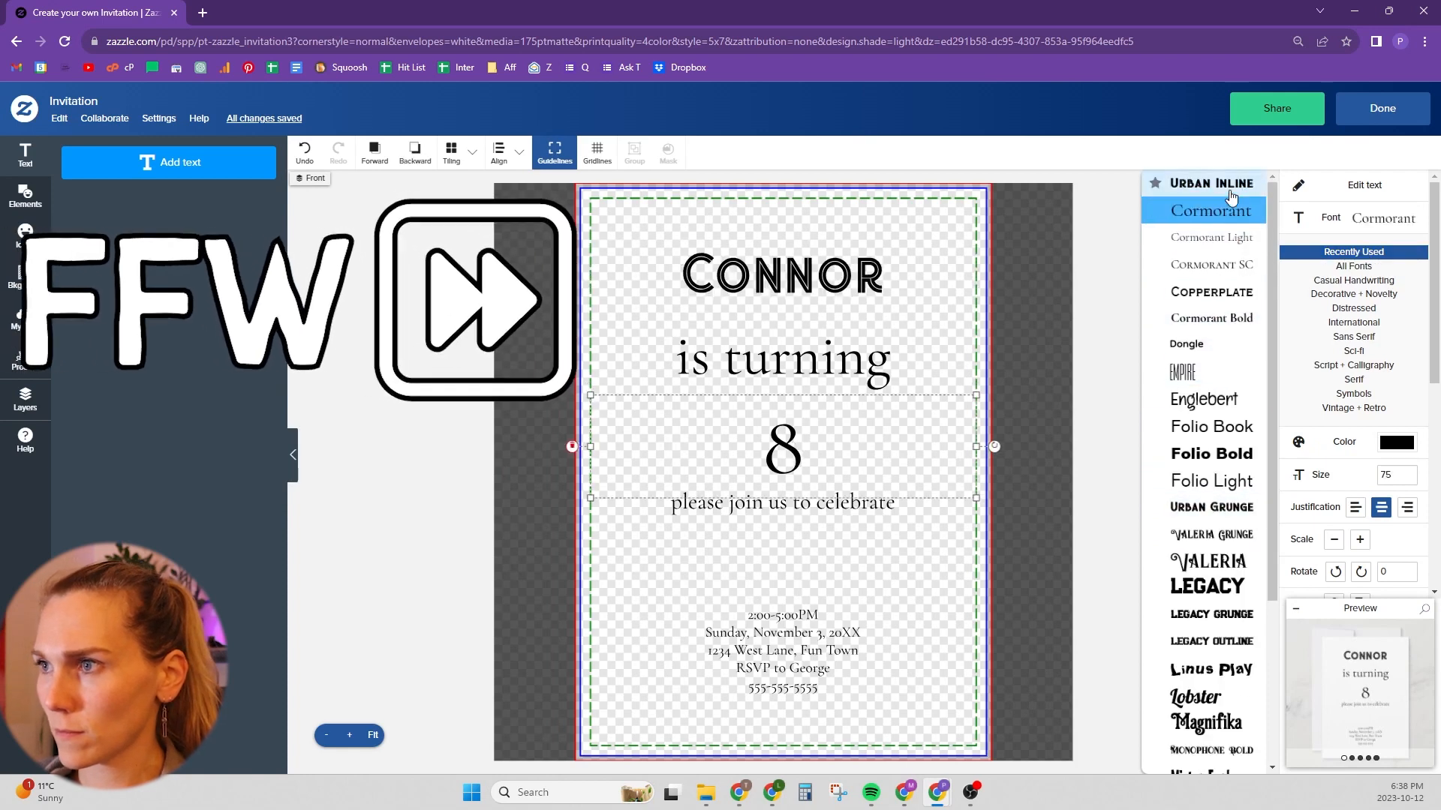
pyautogui.click(1227, 187)
# Step: Set the "is turning" text to size 25 in the Cormorant SC font
pyautogui.click(831, 361)
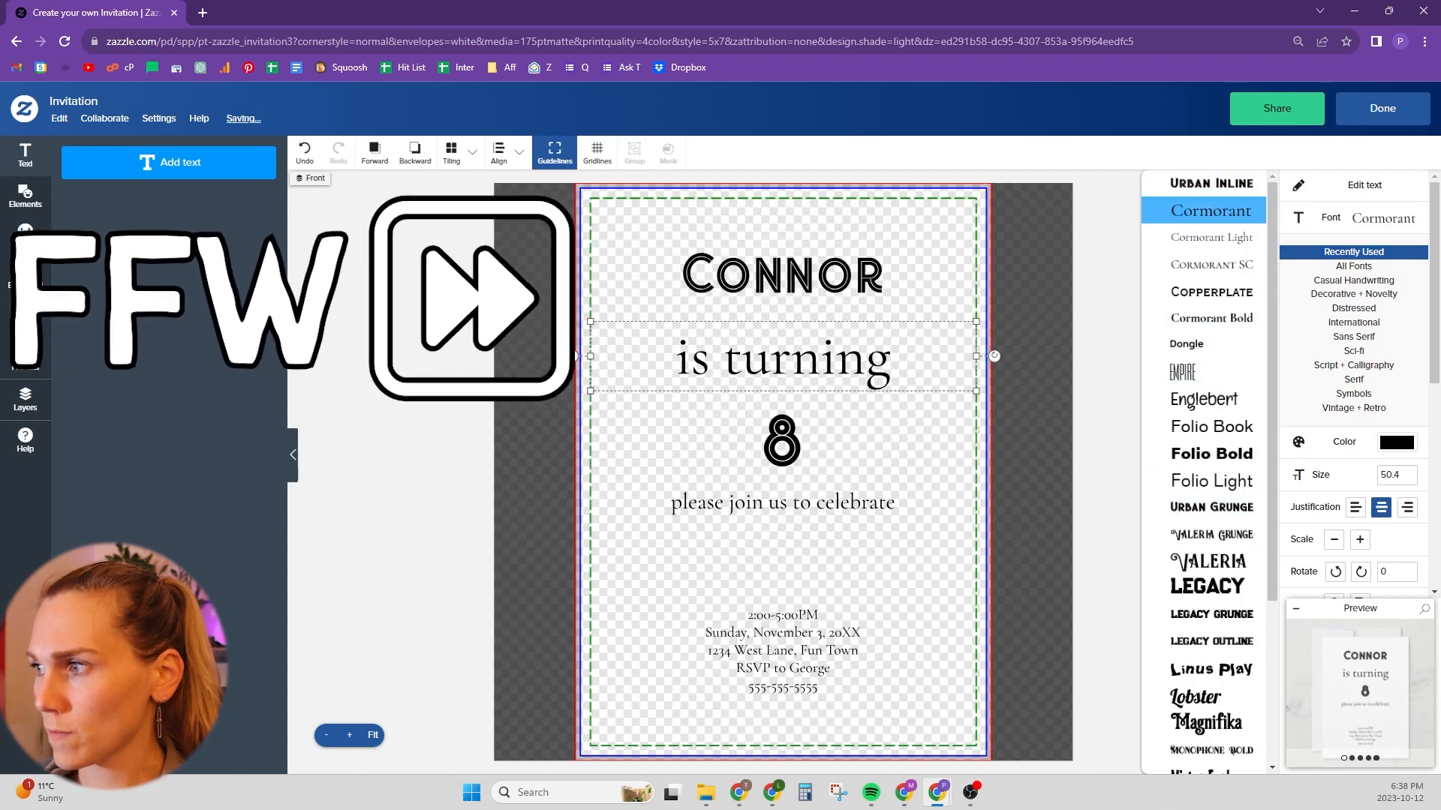
pyautogui.doubleClick(1389, 475)
pyautogui.write('25')
pyautogui.click(1223, 265)
# Step: Change the "please join us to celebrate" font to Cormorant SC and move the "8" slightly up
pyautogui.click(794, 513)
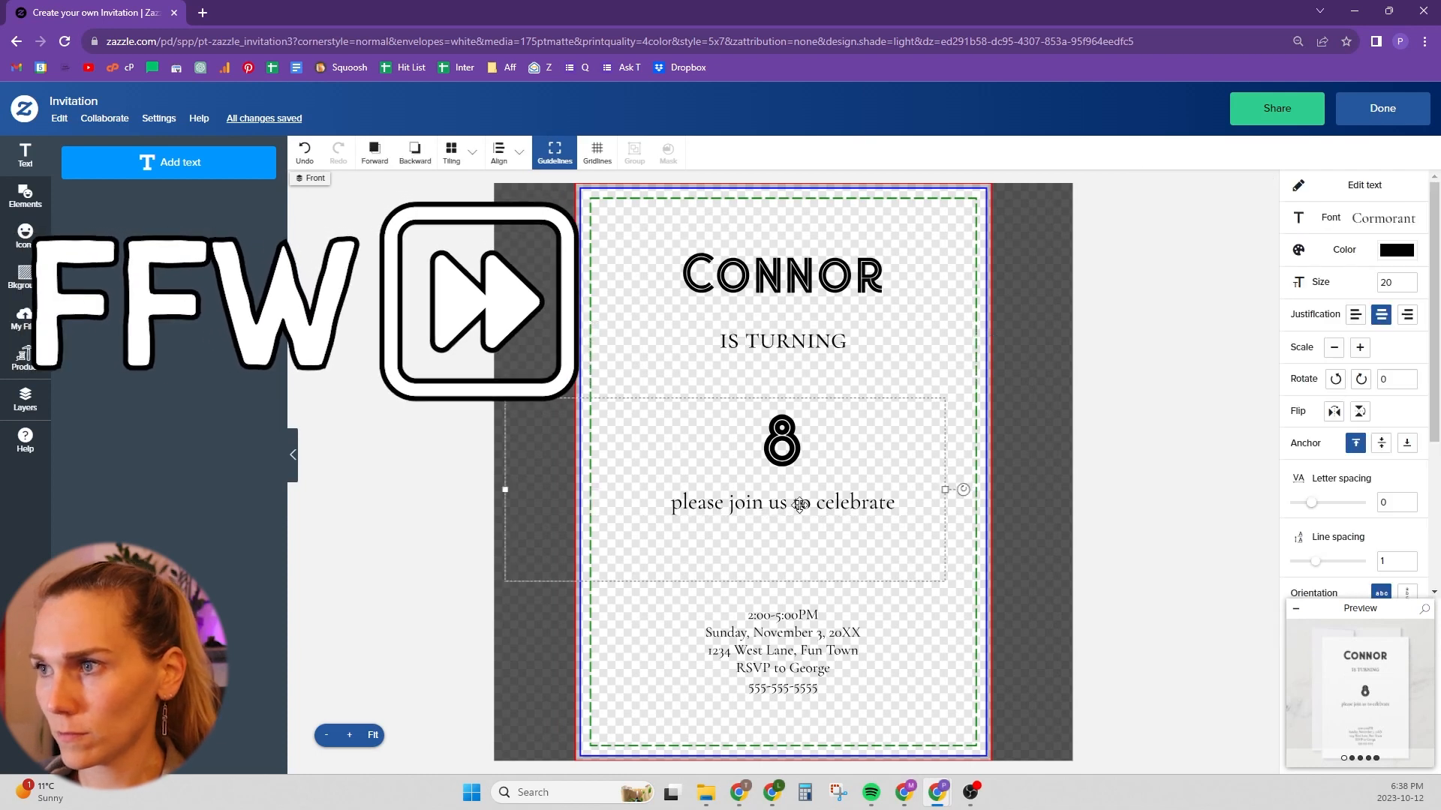
pyautogui.click(1382, 218)
pyautogui.click(1216, 636)
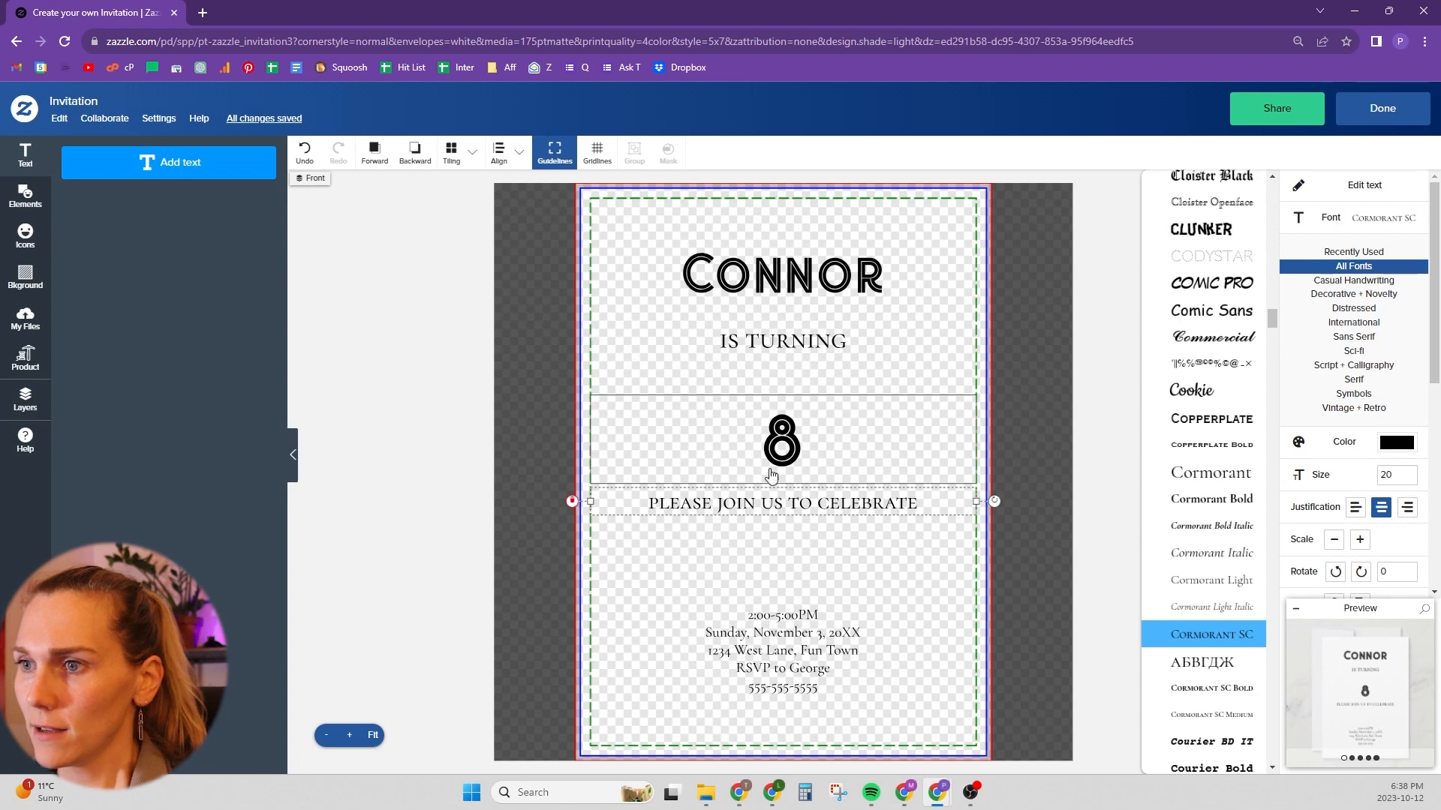
pyautogui.moveTo(778, 470)
pyautogui.mouseDown()
pyautogui.moveTo(775, 434)
pyautogui.moveTo(782, 463)
pyautogui.mouseUp()
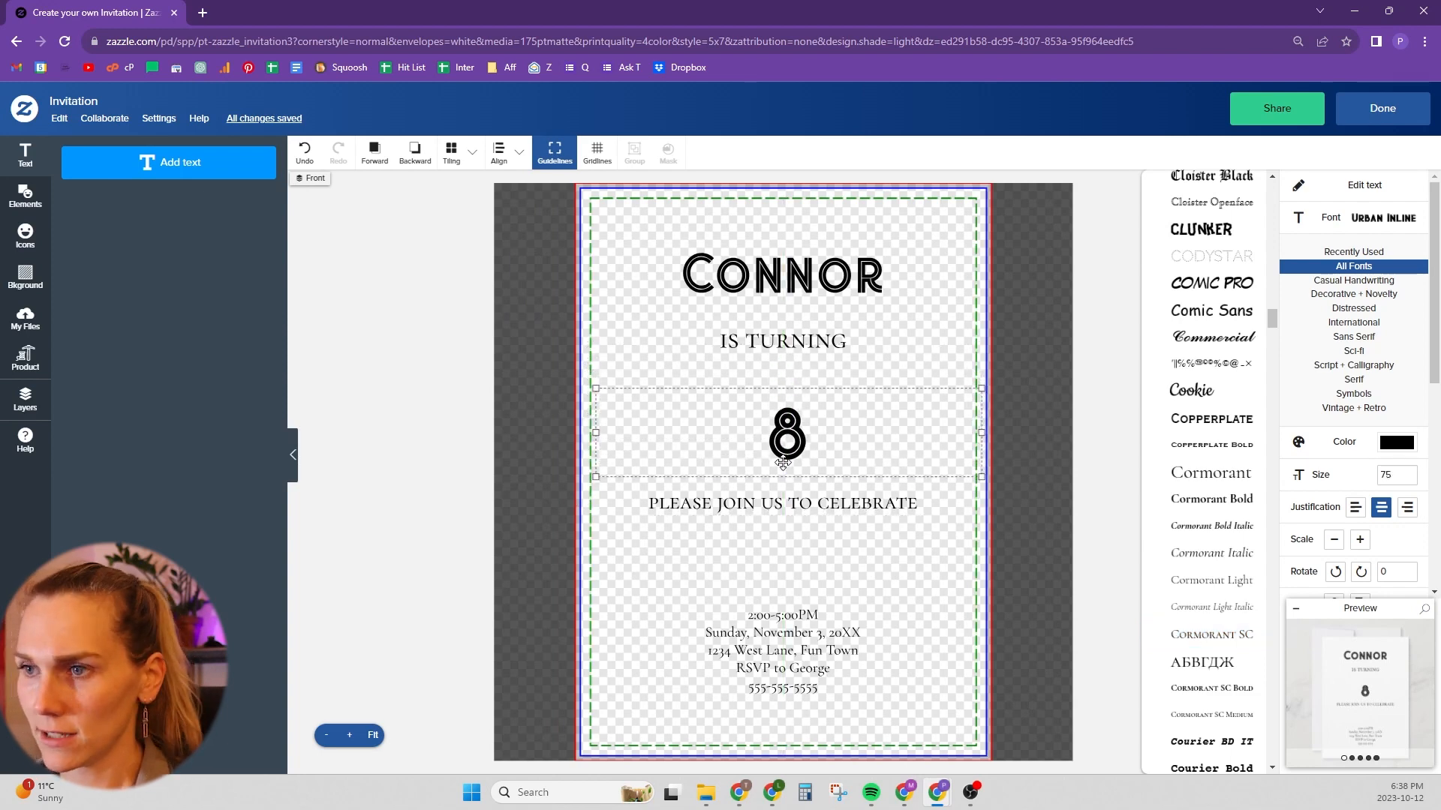
# Step: Insert the uploaded yellow leaves image and place it over the card's lower-right corner
pyautogui.click(25, 319)
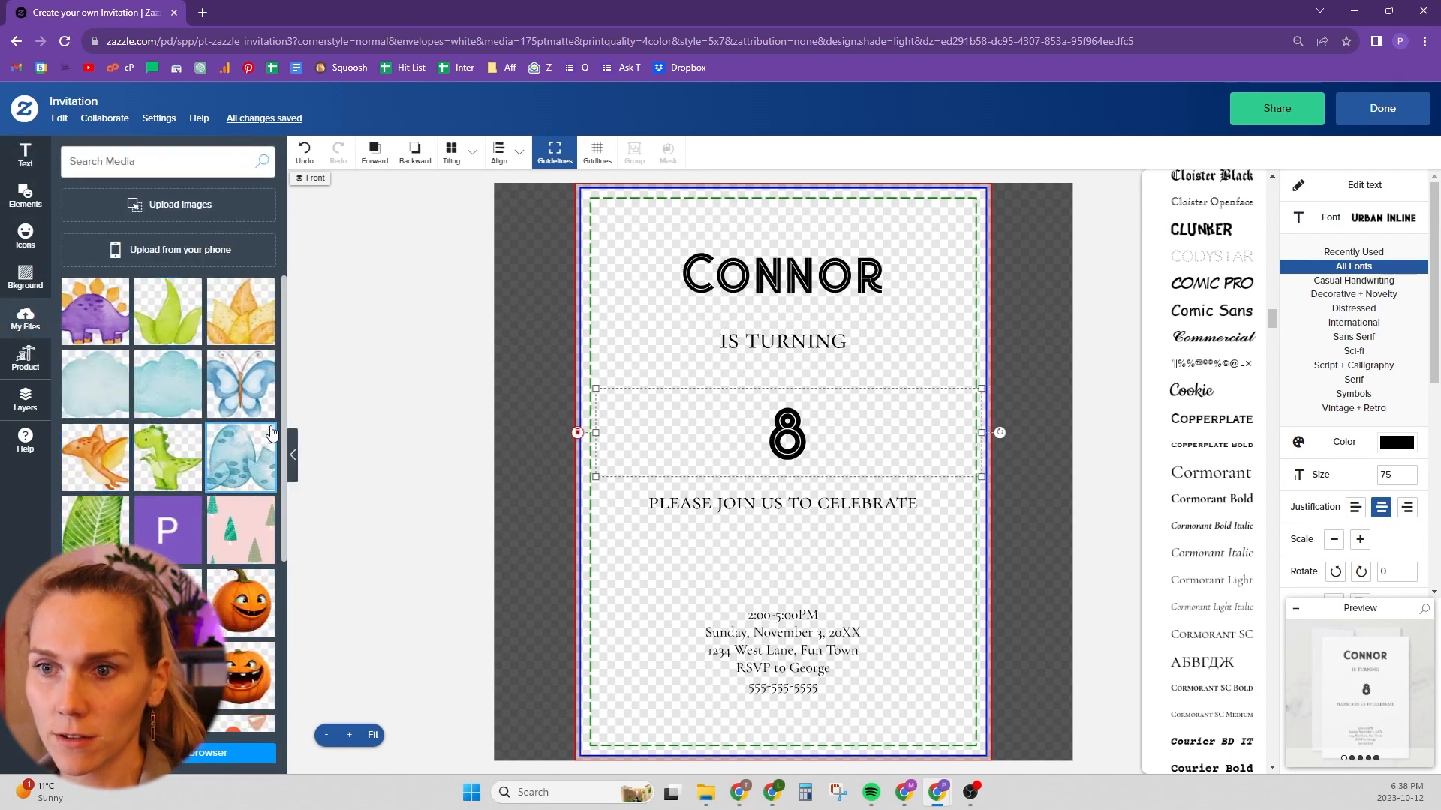
pyautogui.click(238, 314)
pyautogui.moveTo(788, 394); pyautogui.dragTo(953, 558)
pyautogui.moveTo(935, 457); pyautogui.dragTo(935, 578)
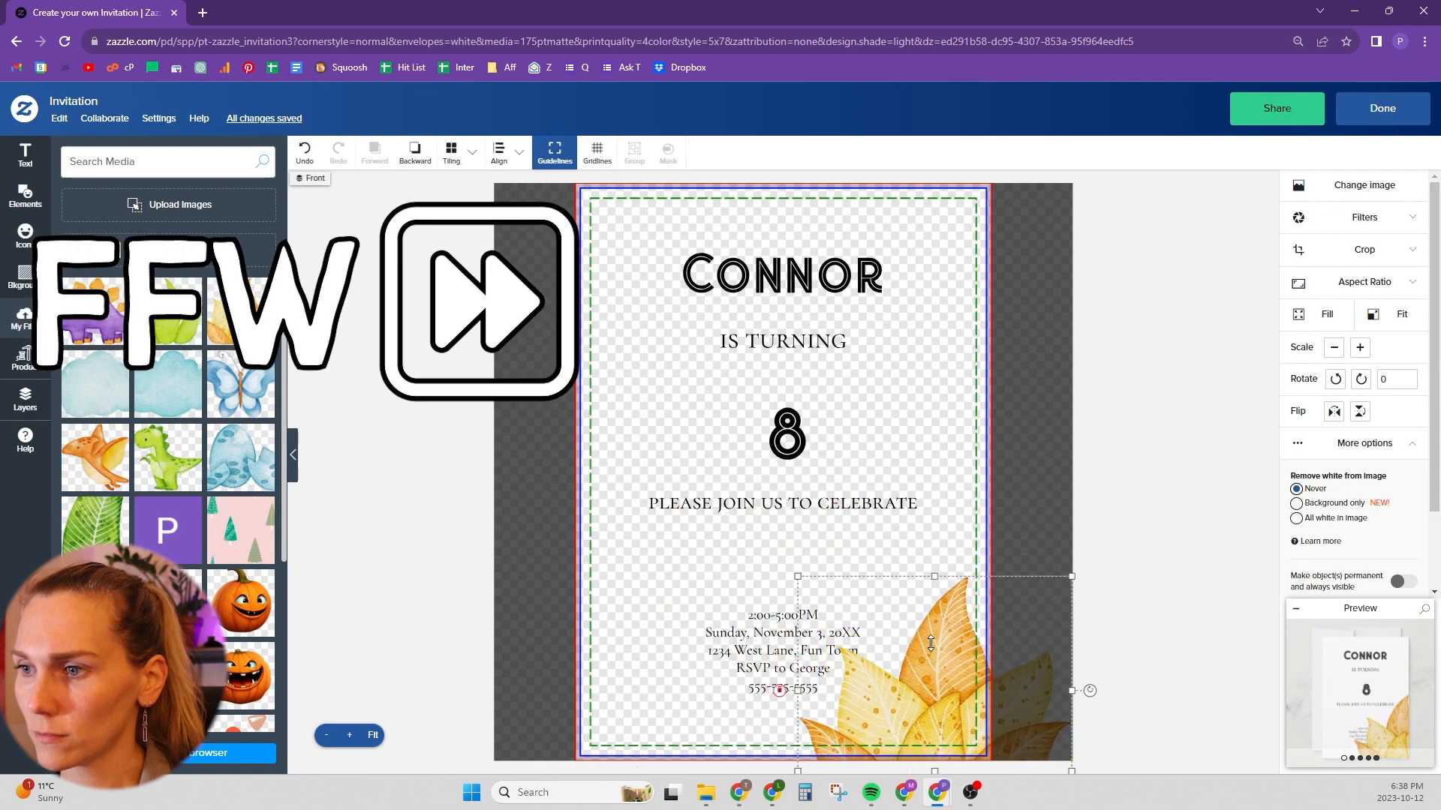
# Step: Adjust the yellow leaves' position and insert the uploaded green leaves image over the card's lower-left corner
pyautogui.moveTo(930, 652); pyautogui.dragTo(884, 615)
pyautogui.click(168, 323)
pyautogui.moveTo(783, 296); pyautogui.dragTo(779, 381)
pyautogui.moveTo(794, 496); pyautogui.dragTo(625, 617)
# Step: Insert the uploaded blue dinosaur eggs image and place it at the bottom centre of the card between the leaves
pyautogui.click(241, 456)
pyautogui.moveTo(782, 240); pyautogui.dragTo(780, 447)
pyautogui.moveTo(742, 577); pyautogui.dragTo(779, 679)
# Step: Reorder the layers so the event text sits in front of the egg and leaf images
pyautogui.click(25, 398)
pyautogui.click(112, 415)
pyautogui.moveTo(150, 271); pyautogui.dragTo(150, 387)
pyautogui.moveTo(150, 216); pyautogui.dragTo(150, 342)
# Step: Move the event details, the "please join us to celebrate" line and the "8" up above the eggs
pyautogui.moveTo(790, 653); pyautogui.dragTo(786, 543)
pyautogui.moveTo(718, 507); pyautogui.dragTo(743, 467)
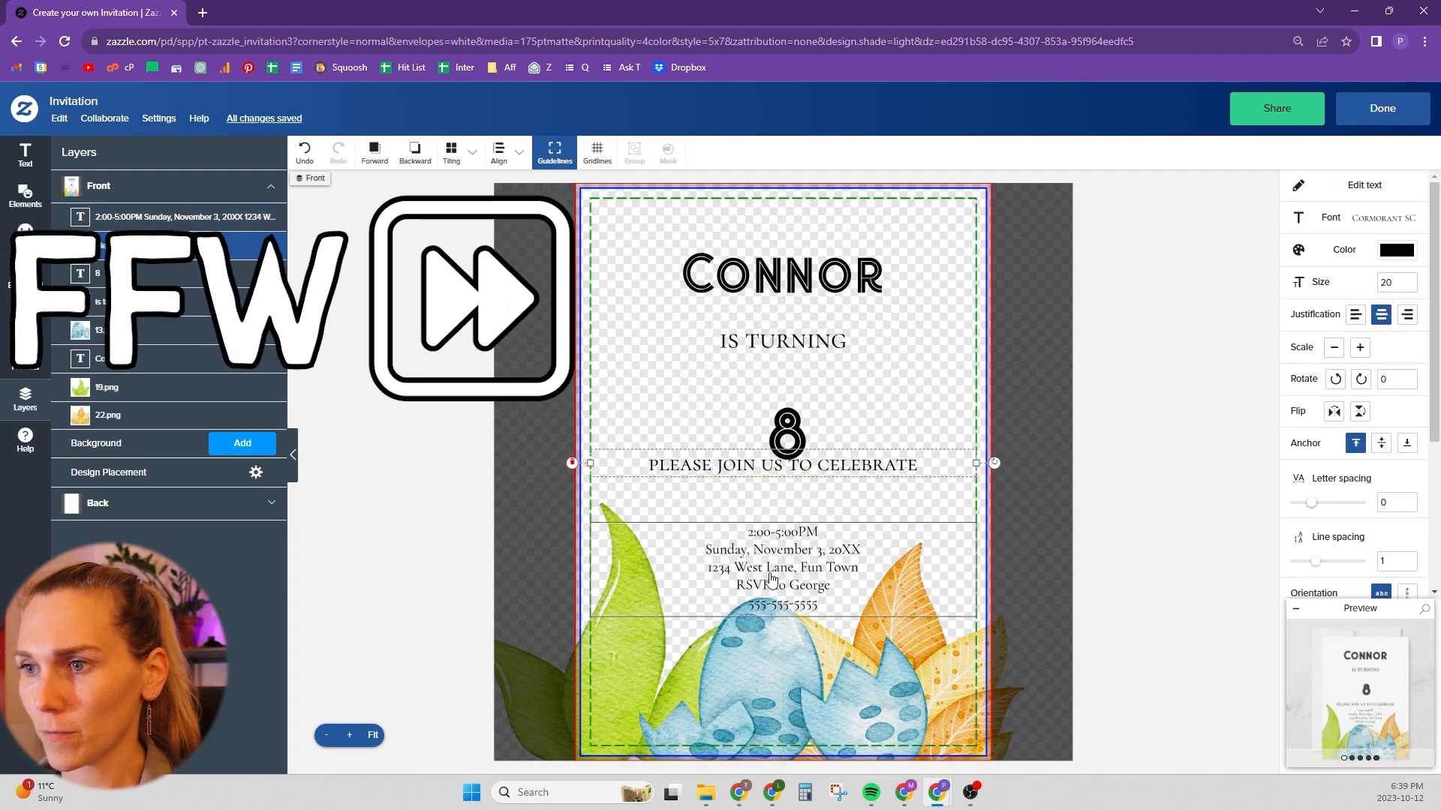
pyautogui.moveTo(771, 574); pyautogui.dragTo(769, 547)
pyautogui.moveTo(792, 441); pyautogui.dragTo(796, 412)
# Step: Insert the uploaded green dinosaur image and place it to the right of the "8"
pyautogui.click(24, 318)
pyautogui.click(168, 458)
pyautogui.moveTo(782, 275); pyautogui.dragTo(904, 394)
# Step: Insert the uploaded purple dinosaur image, place it to the left of the "8" and shrink it to fit
pyautogui.click(95, 312)
pyautogui.moveTo(781, 354); pyautogui.dragTo(782, 482)
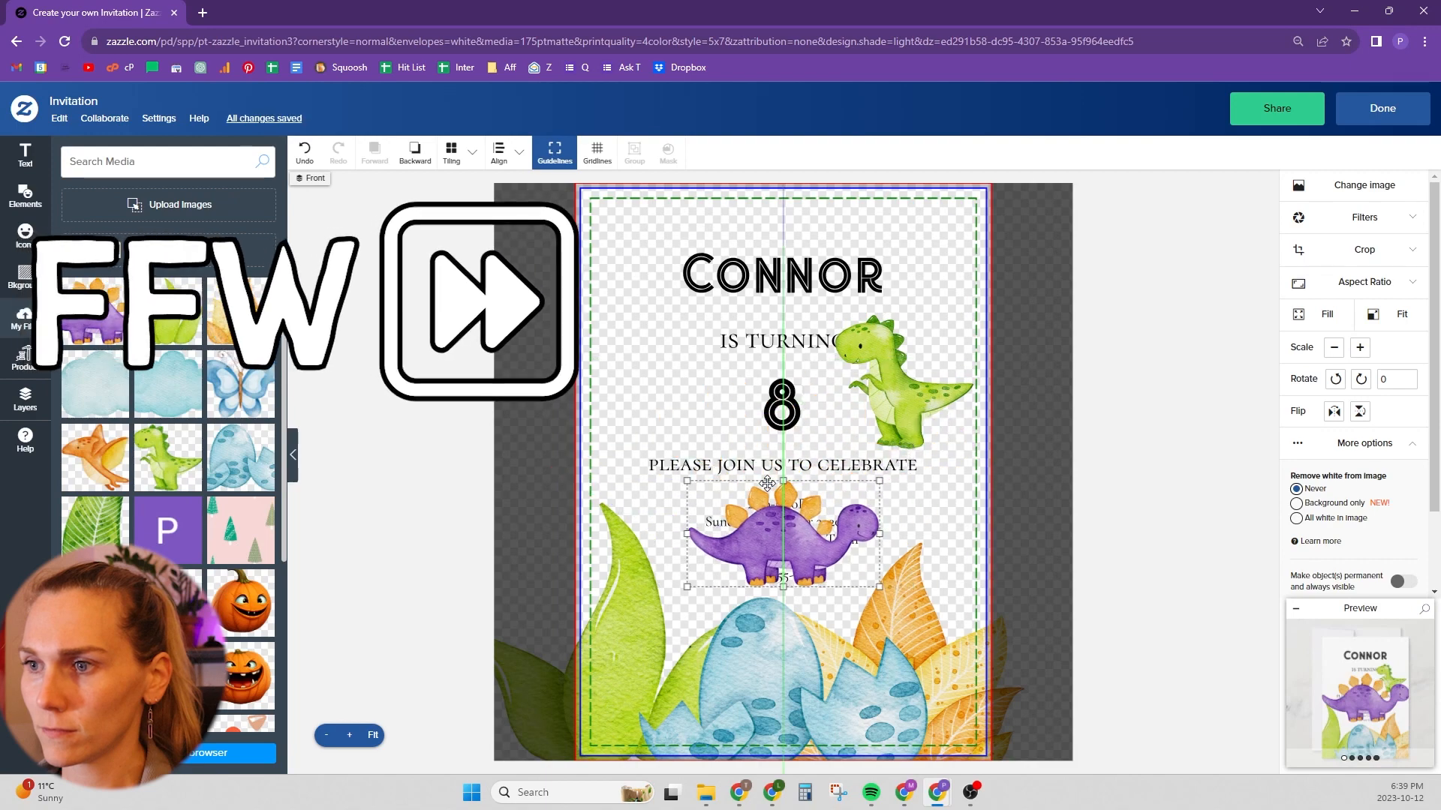
pyautogui.moveTo(758, 541); pyautogui.dragTo(668, 398)
pyautogui.moveTo(788, 340); pyautogui.dragTo(750, 359)
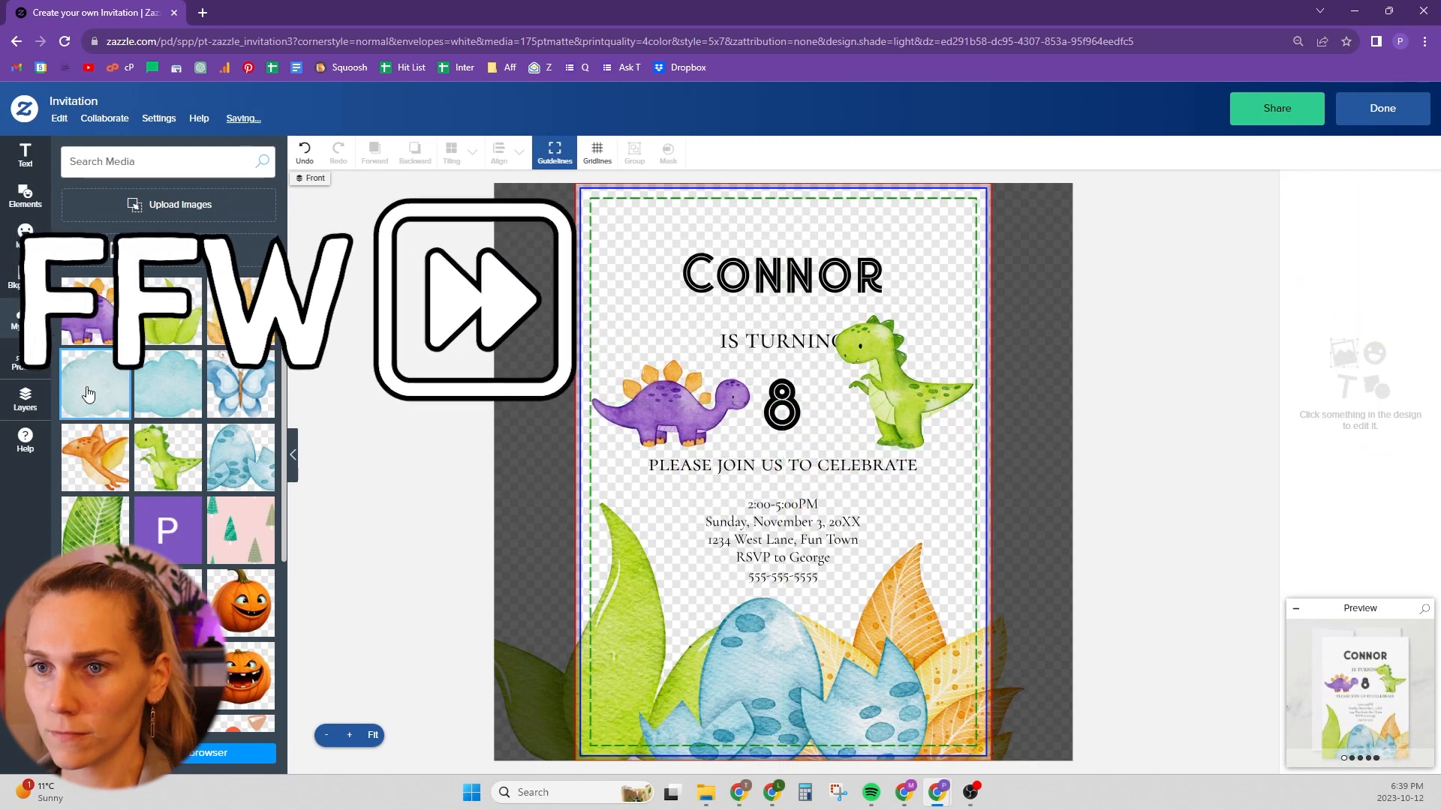
# Step: Insert the two uploaded cloud images and place one in each upper corner of the card
pyautogui.click(88, 393)
pyautogui.click(168, 386)
pyautogui.moveTo(821, 507); pyautogui.dragTo(698, 242)
pyautogui.moveTo(786, 493); pyautogui.dragTo(929, 251)
# Step: Position the two clouds across the card's top edge and move the name's layer in front of them
pyautogui.keyDown('shift'); pyautogui.click(639, 251); pyautogui.keyUp('shift')
pyautogui.moveTo(798, 331); pyautogui.dragTo(797, 321)
pyautogui.click(861, 302)
pyautogui.moveTo(669, 215); pyautogui.dragTo(602, 237)
pyautogui.moveTo(956, 234); pyautogui.dragTo(908, 226)
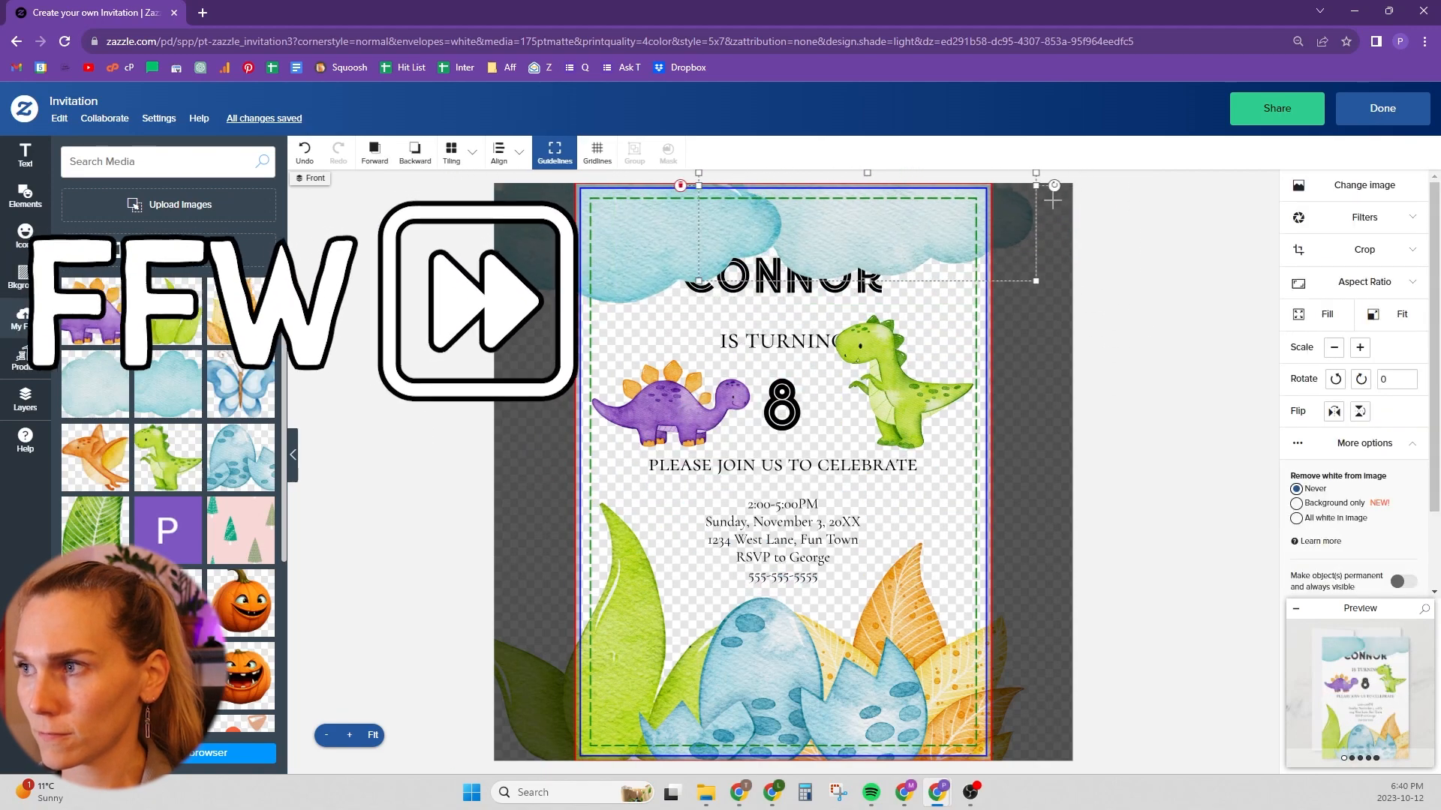
pyautogui.moveTo(1056, 192); pyautogui.dragTo(1056, 195)
pyautogui.moveTo(936, 250); pyautogui.dragTo(961, 240)
pyautogui.click(1026, 331)
pyautogui.click(27, 399)
pyautogui.moveTo(151, 472); pyautogui.dragTo(164, 223)
# Step: Insert the orange pterodactyl, flip it horizontally, and shrink it into the upper-left corner of the card's safe area
pyautogui.click(20, 319)
pyautogui.click(95, 457)
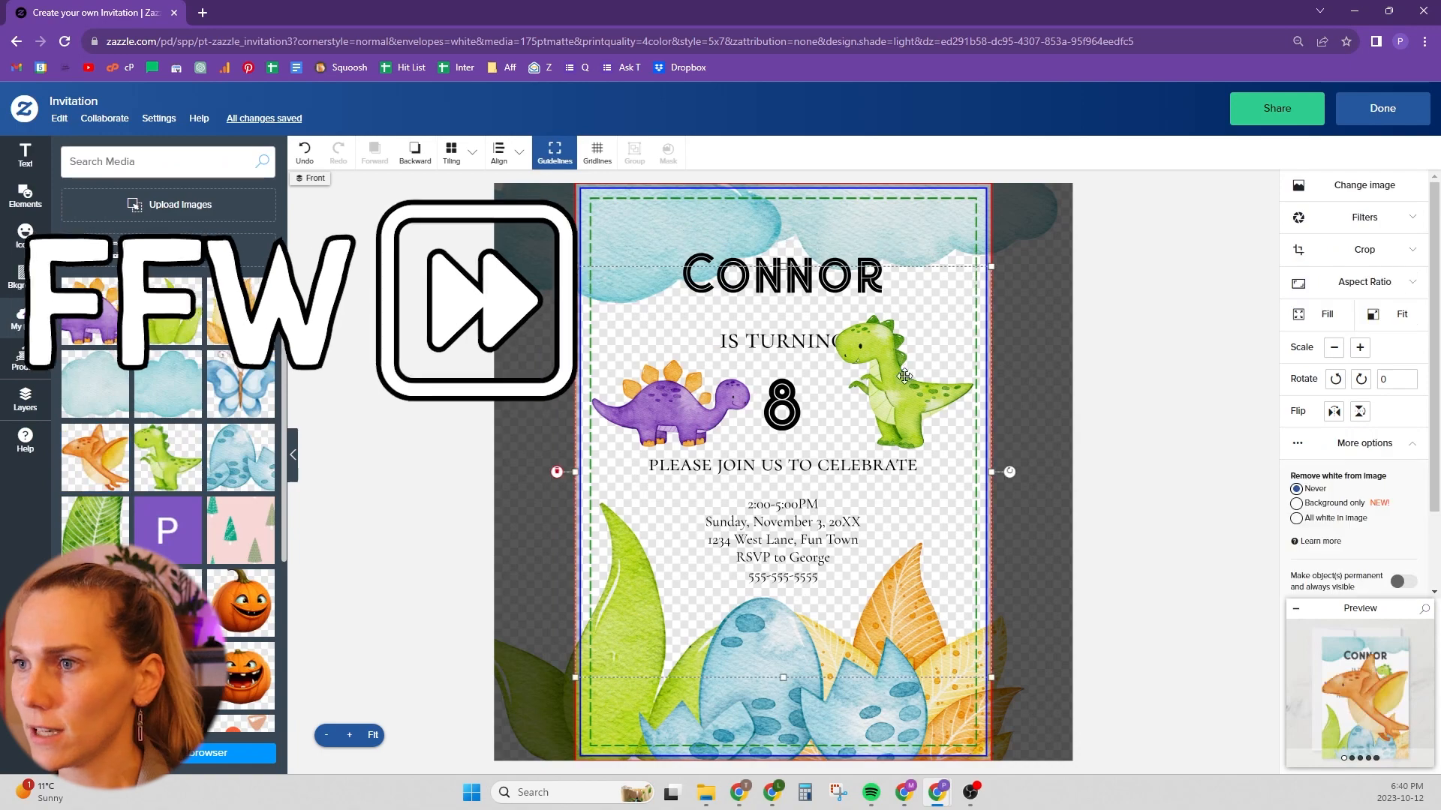
pyautogui.click(1334, 410)
pyautogui.moveTo(992, 472); pyautogui.dragTo(658, 261)
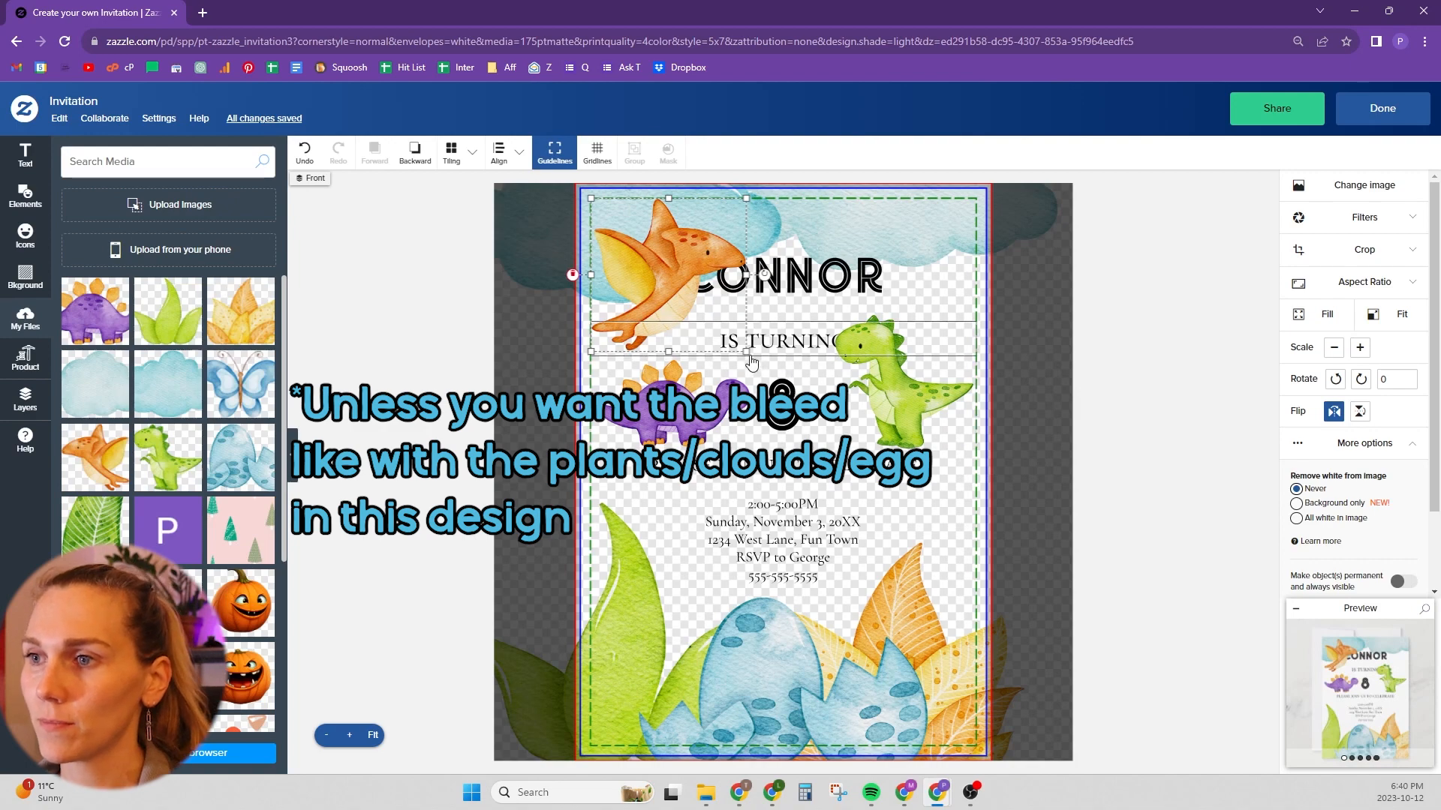
pyautogui.moveTo(745, 351); pyautogui.dragTo(725, 336)
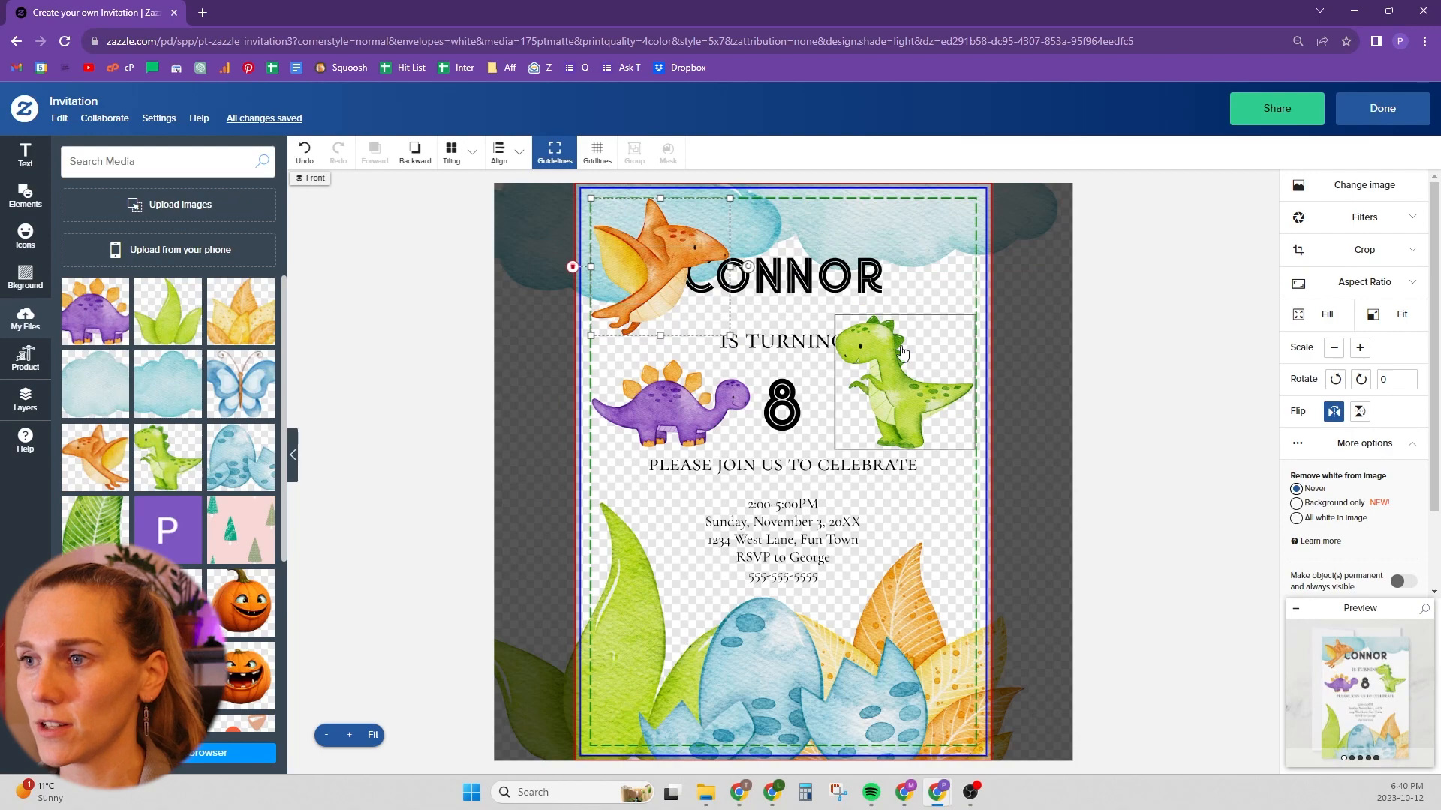
# Step: Shift the event details, the "please join us to celebrate" line, both dinosaurs and the "8" slightly down
pyautogui.moveTo(796, 532); pyautogui.dragTo(795, 538)
pyautogui.moveTo(798, 466); pyautogui.dragTo(799, 474)
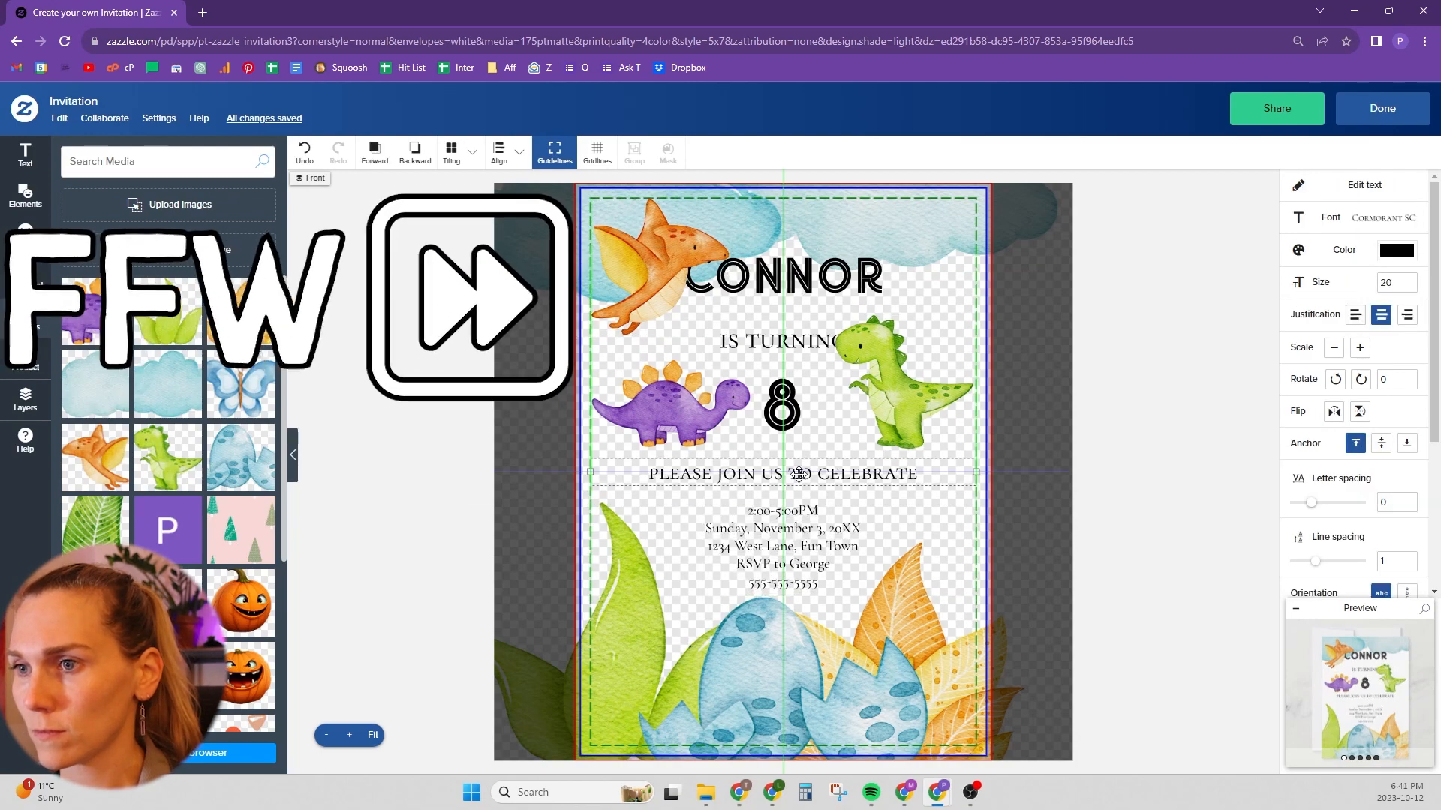
pyautogui.click(862, 409)
pyautogui.click(644, 418)
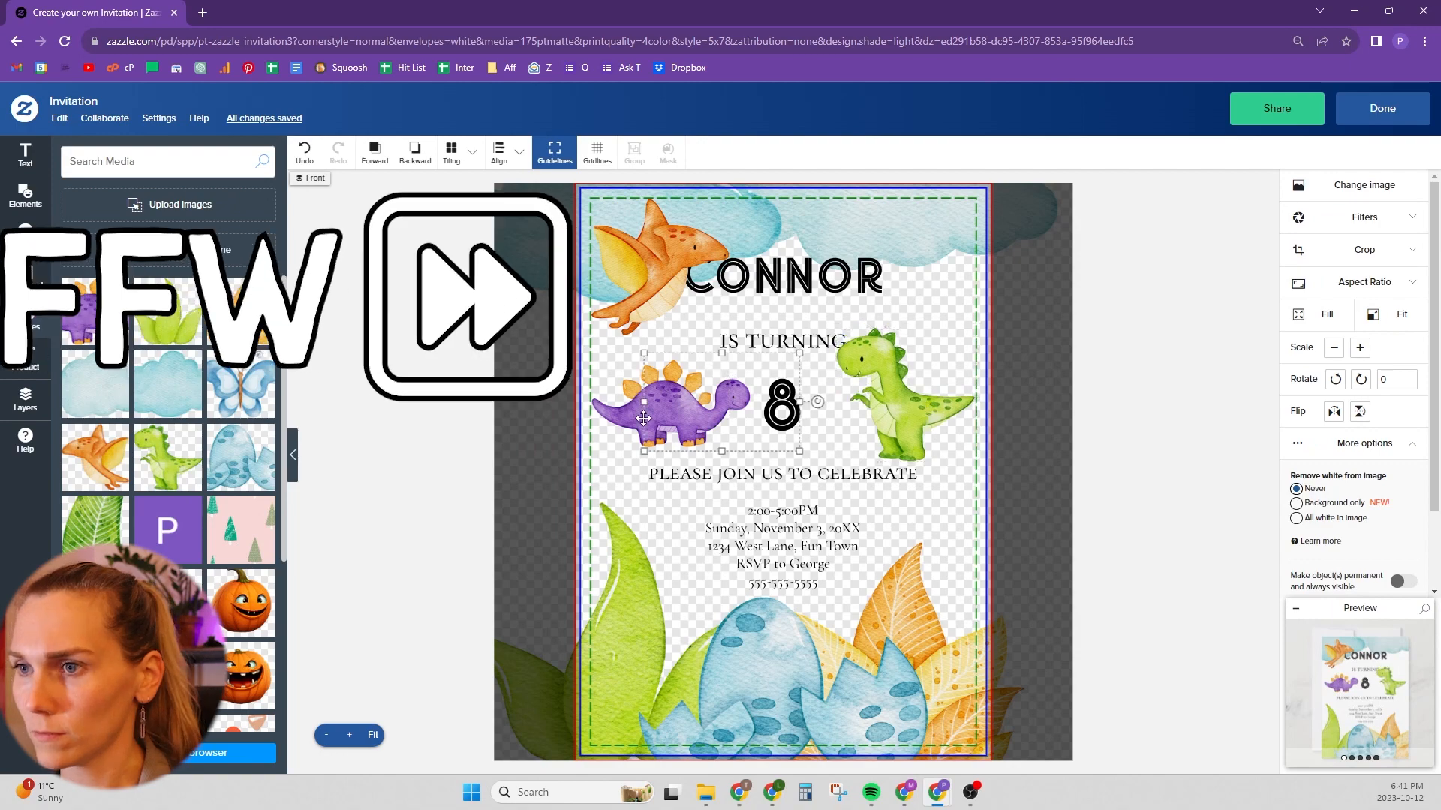
pyautogui.moveTo(644, 418); pyautogui.dragTo(644, 427)
pyautogui.moveTo(803, 390); pyautogui.dragTo(803, 402)
# Step: Move the "is turning" line and the name slightly down and shrink the green dinosaur a little
pyautogui.click(796, 342)
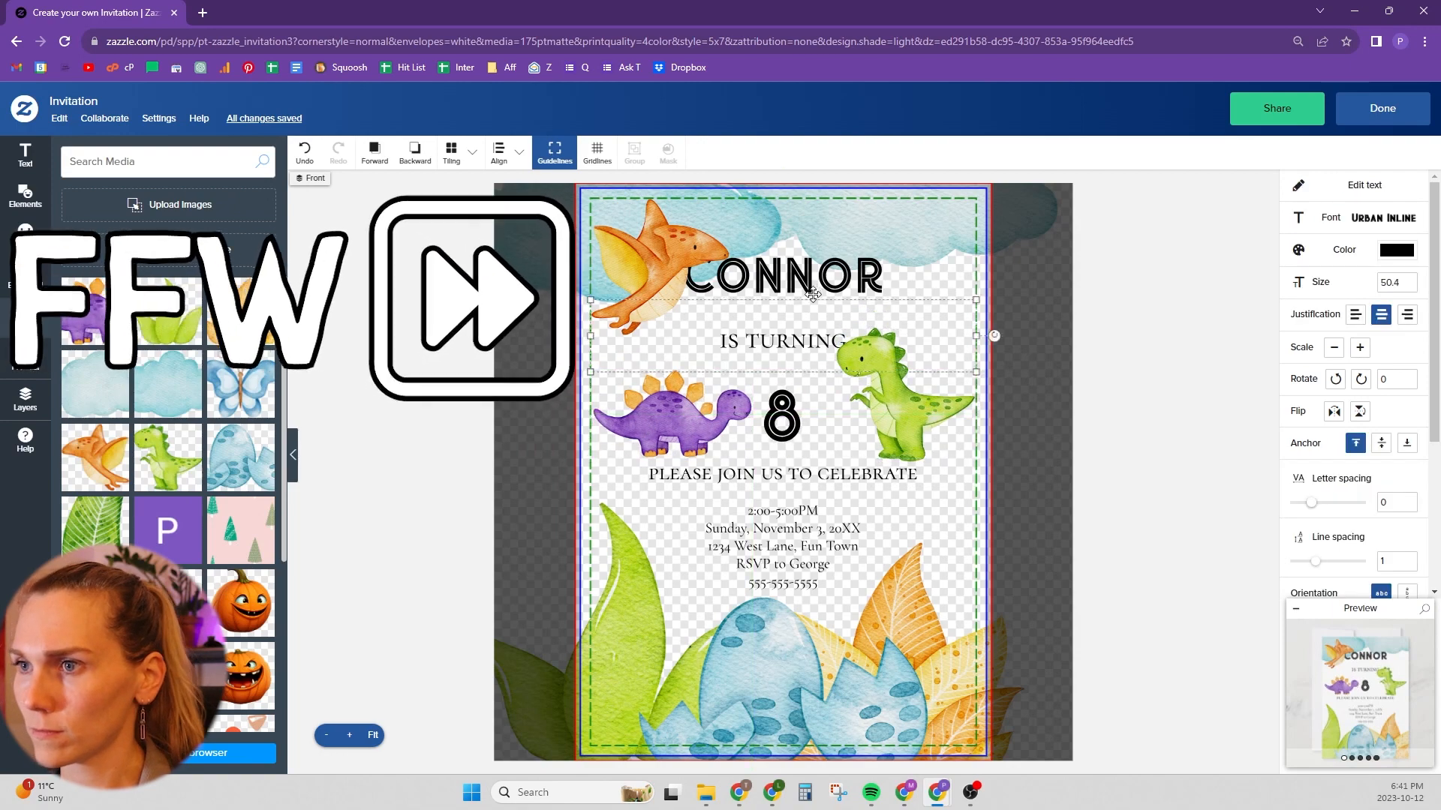
pyautogui.moveTo(798, 276); pyautogui.dragTo(788, 356)
pyautogui.click(863, 409)
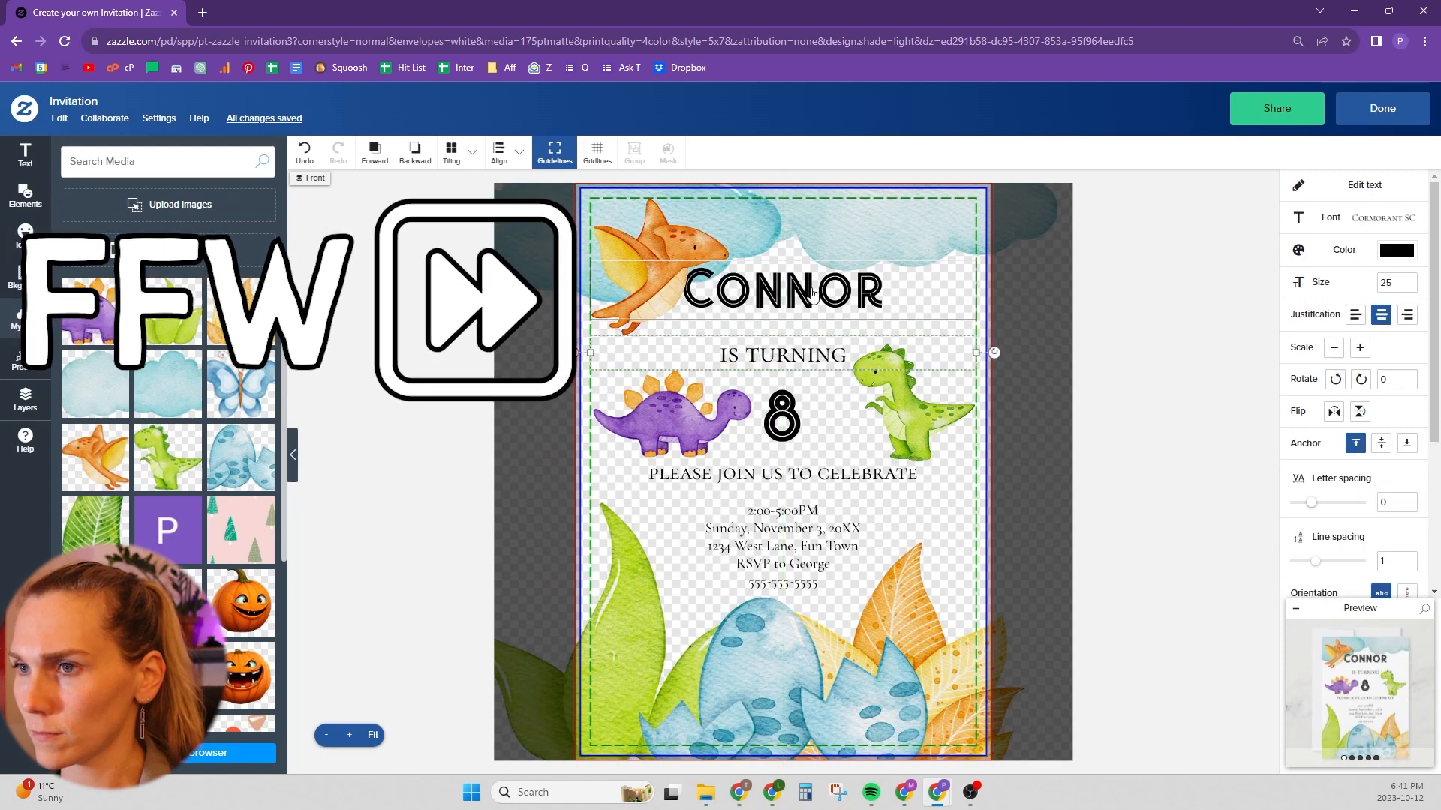
pyautogui.moveTo(813, 294); pyautogui.dragTo(812, 300)
# Step: Shrink the pterodactyl slightly and nudge the name down so the two no longer crowd each other
pyautogui.click(652, 294)
pyautogui.moveTo(731, 332); pyautogui.dragTo(716, 322)
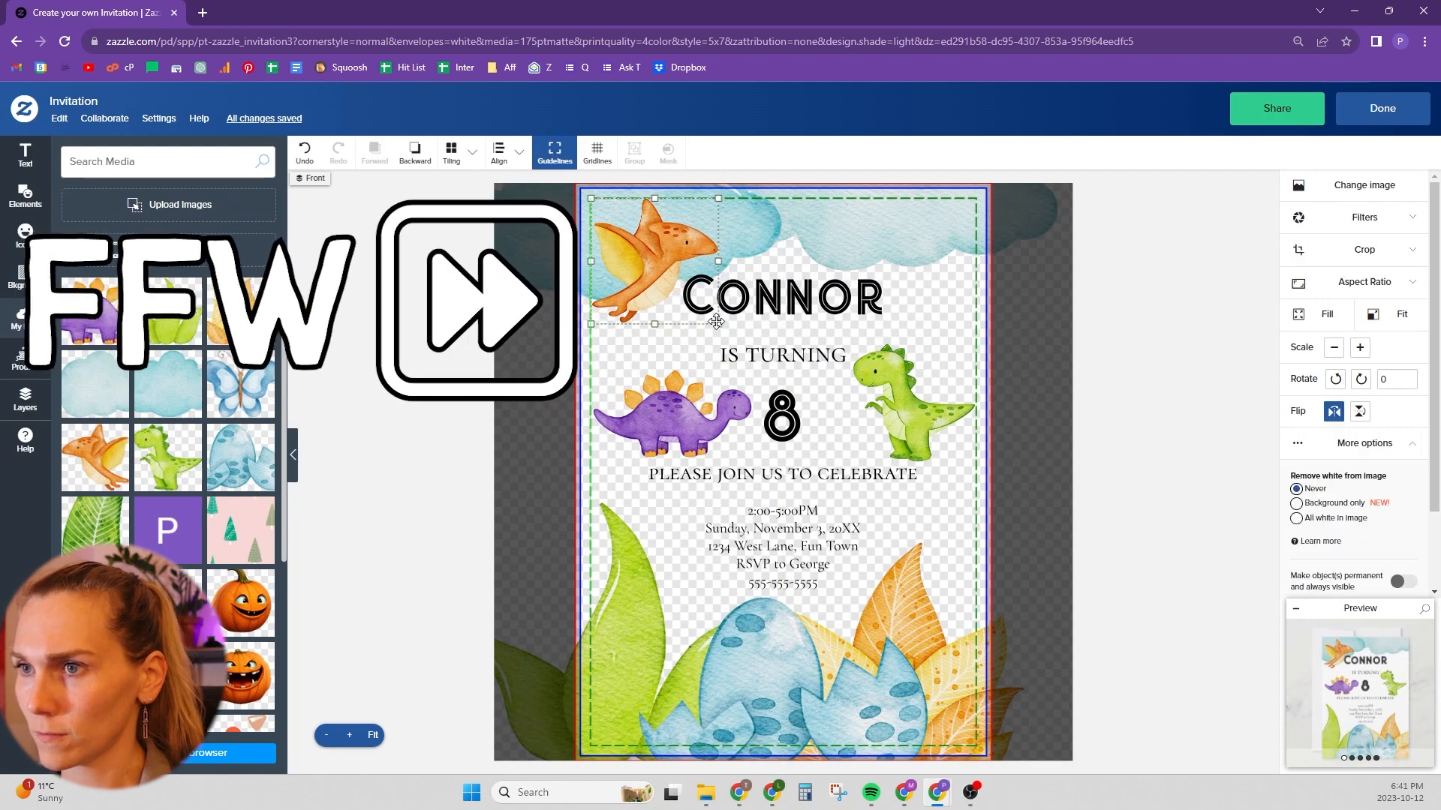
pyautogui.click(825, 298)
pyautogui.press('Down')
pyautogui.press('Down')
pyautogui.press('Down')
pyautogui.press('Down')
pyautogui.press('Down')
pyautogui.click(997, 300)
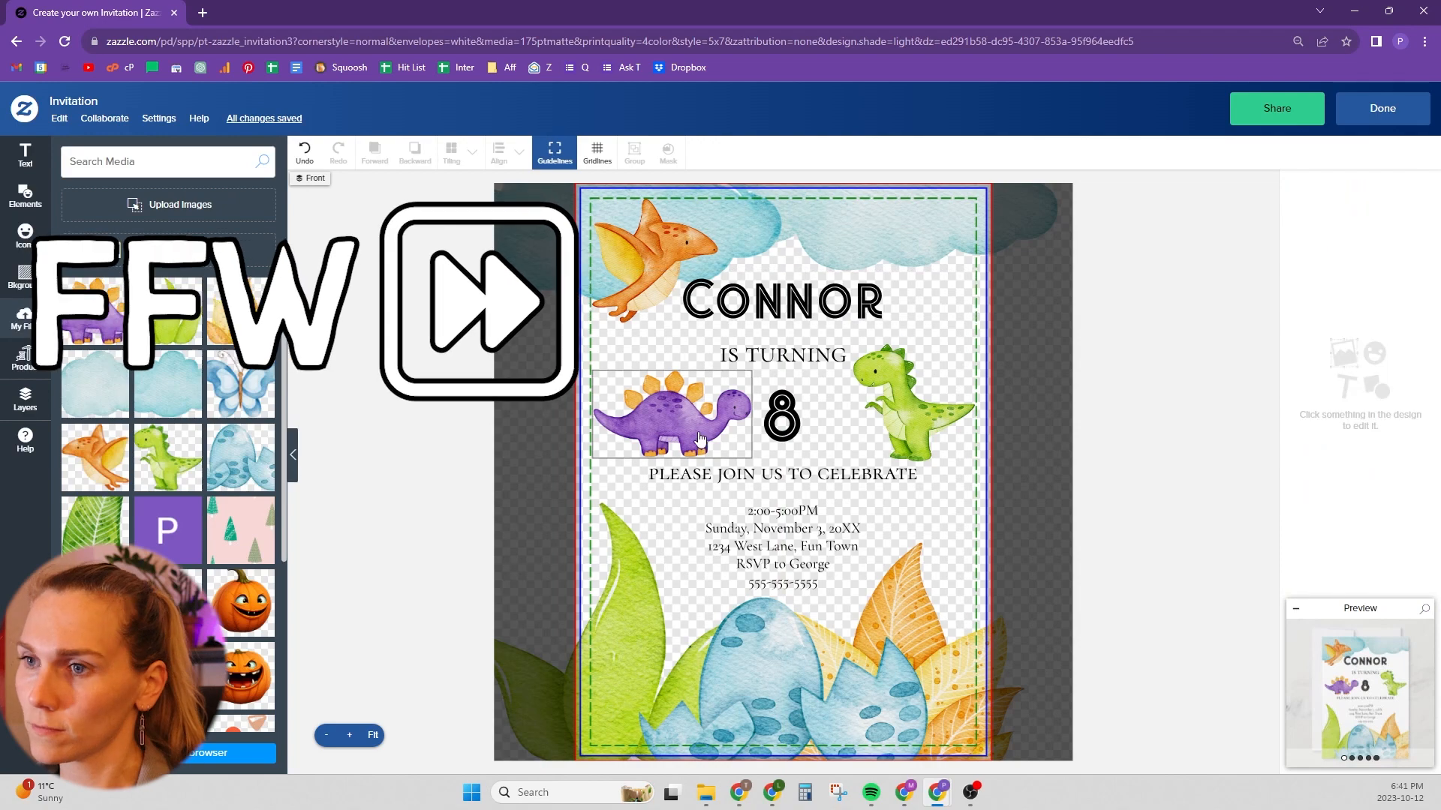
# Step: Shrink the purple dinosaur slightly so it sits clear of the "8"
pyautogui.click(701, 440)
pyautogui.moveTo(751, 371); pyautogui.dragTo(739, 381)
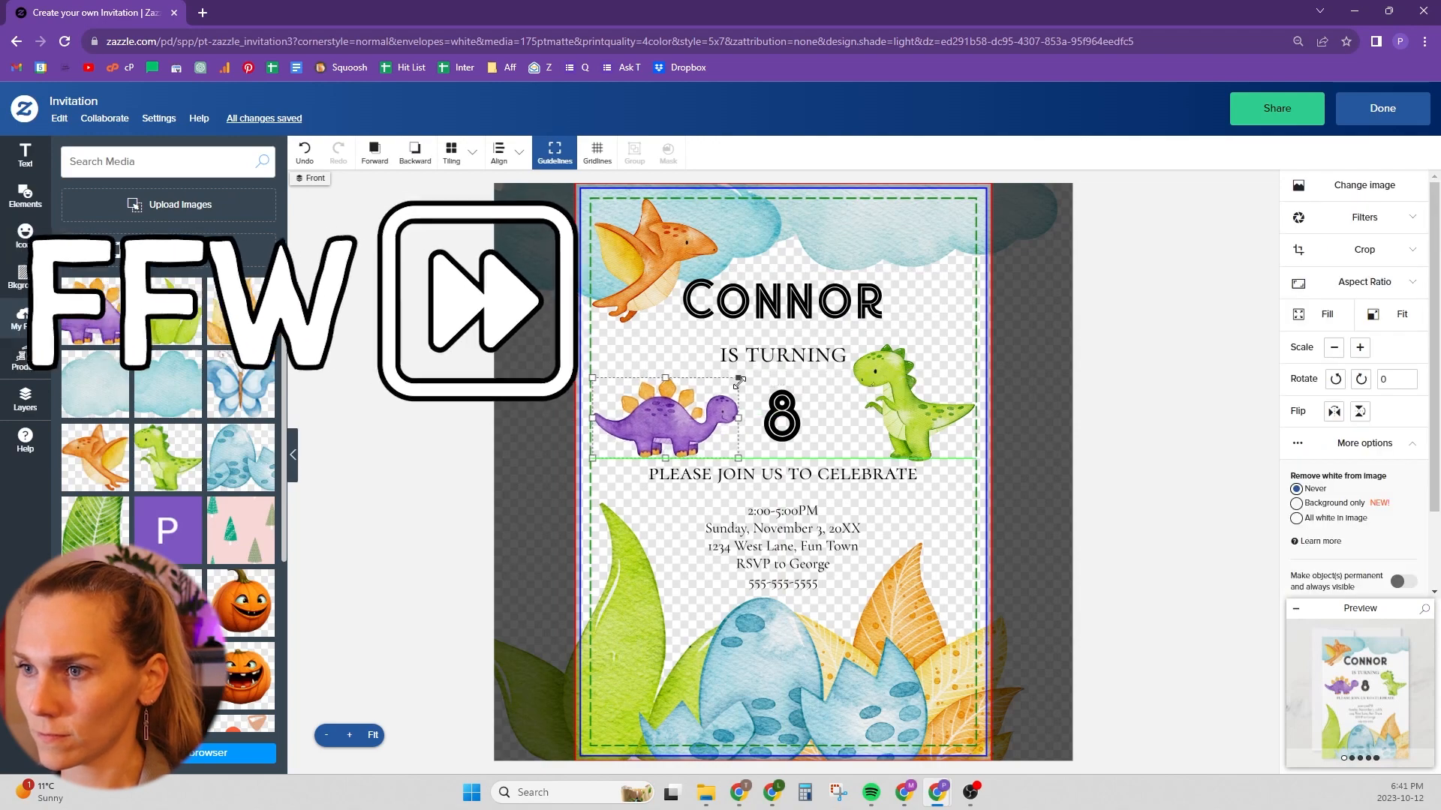
pyautogui.click(753, 417)
# Step: Insert the uploaded blue butterfly image, shrink it, and place it tilted above and to the right of the name
pyautogui.click(240, 385)
pyautogui.moveTo(783, 299); pyautogui.dragTo(783, 559)
pyautogui.moveTo(854, 605); pyautogui.dragTo(855, 549)
pyautogui.moveTo(789, 601); pyautogui.dragTo(898, 249)
pyautogui.moveTo(959, 245); pyautogui.dragTo(949, 285)
# Step: Check the card's layout in the enlarged preview and return to the design
pyautogui.click(1105, 360)
pyautogui.click(1382, 678)
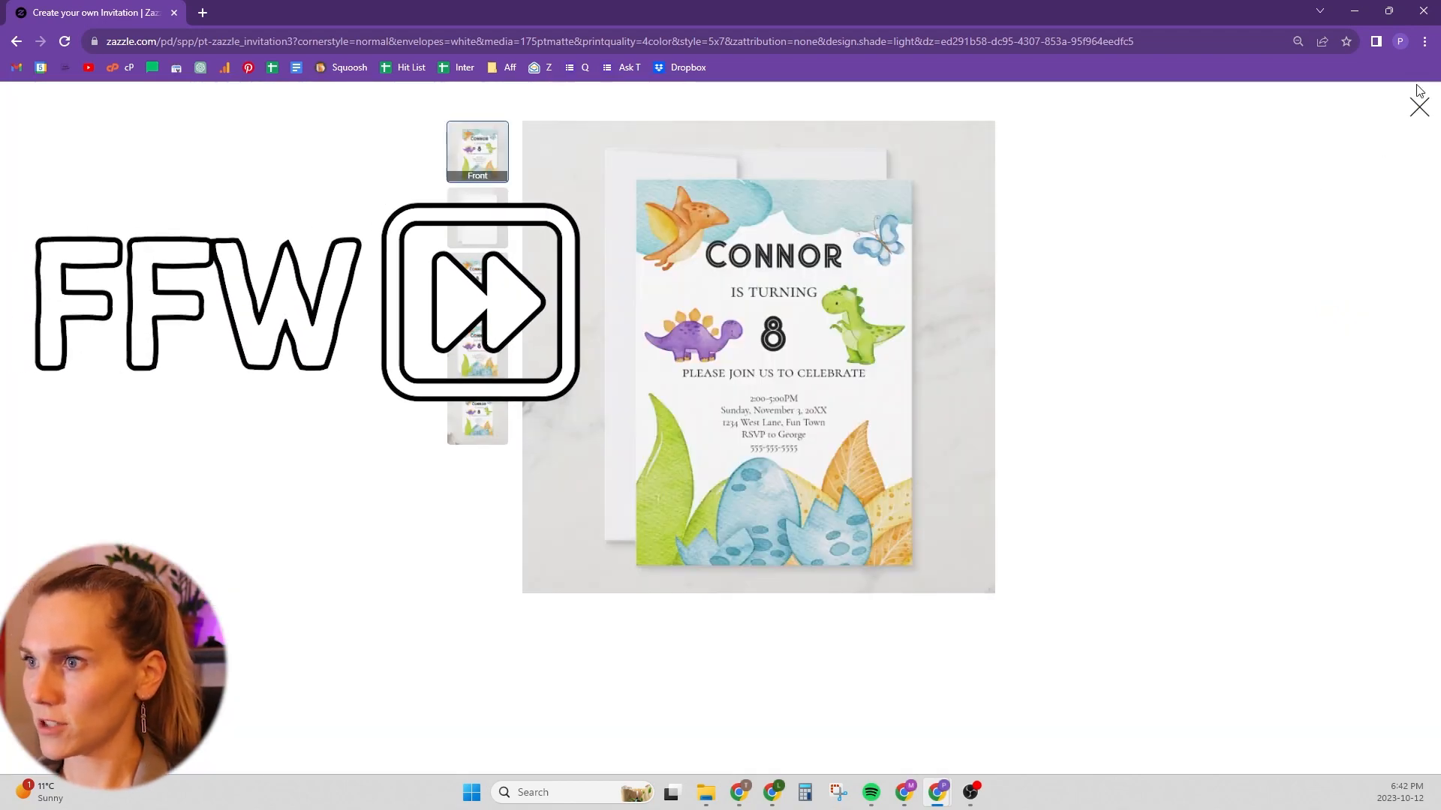
pyautogui.click(1418, 114)
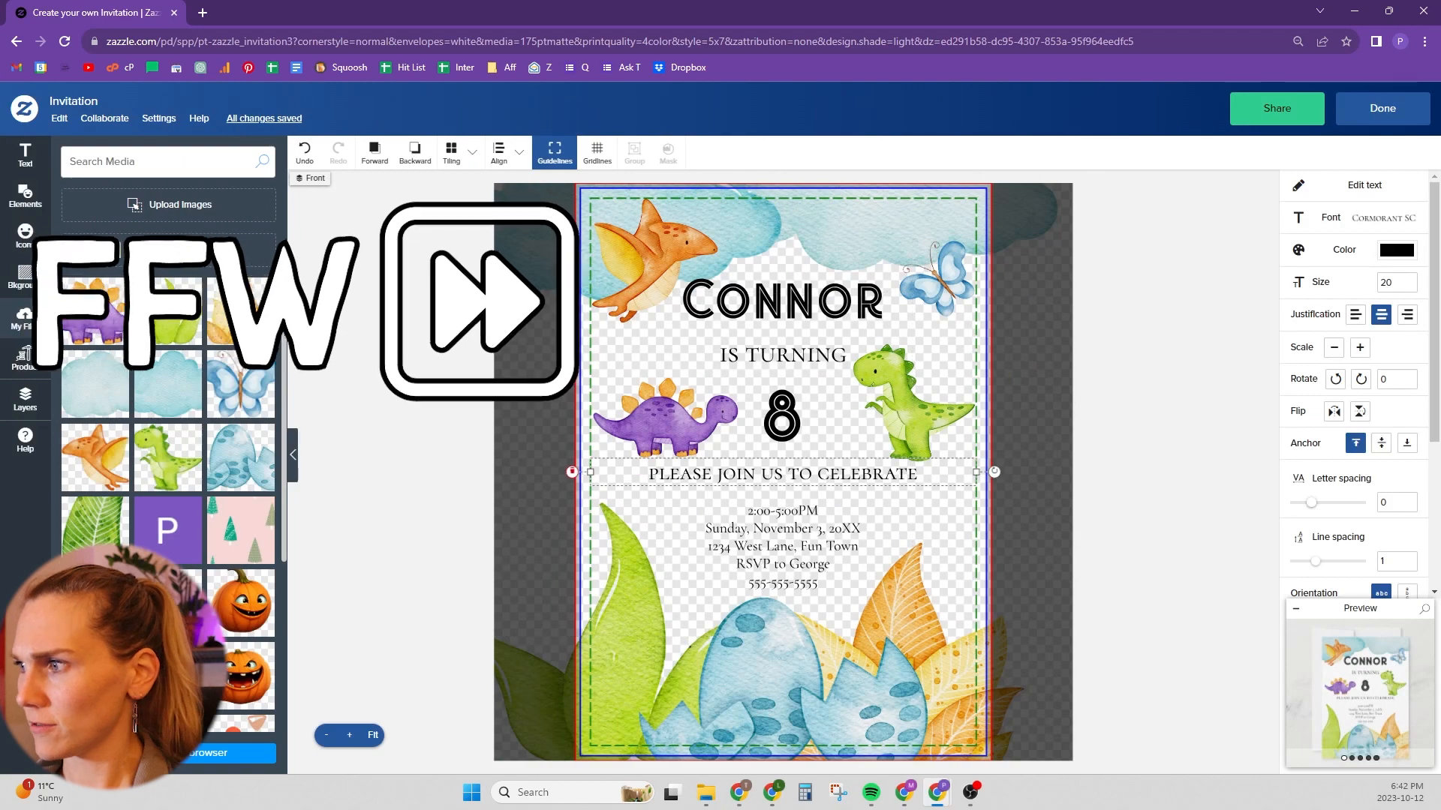
# Step: Nudge the event details and the "please join us to celebrate" line slightly down
pyautogui.click(800, 534)
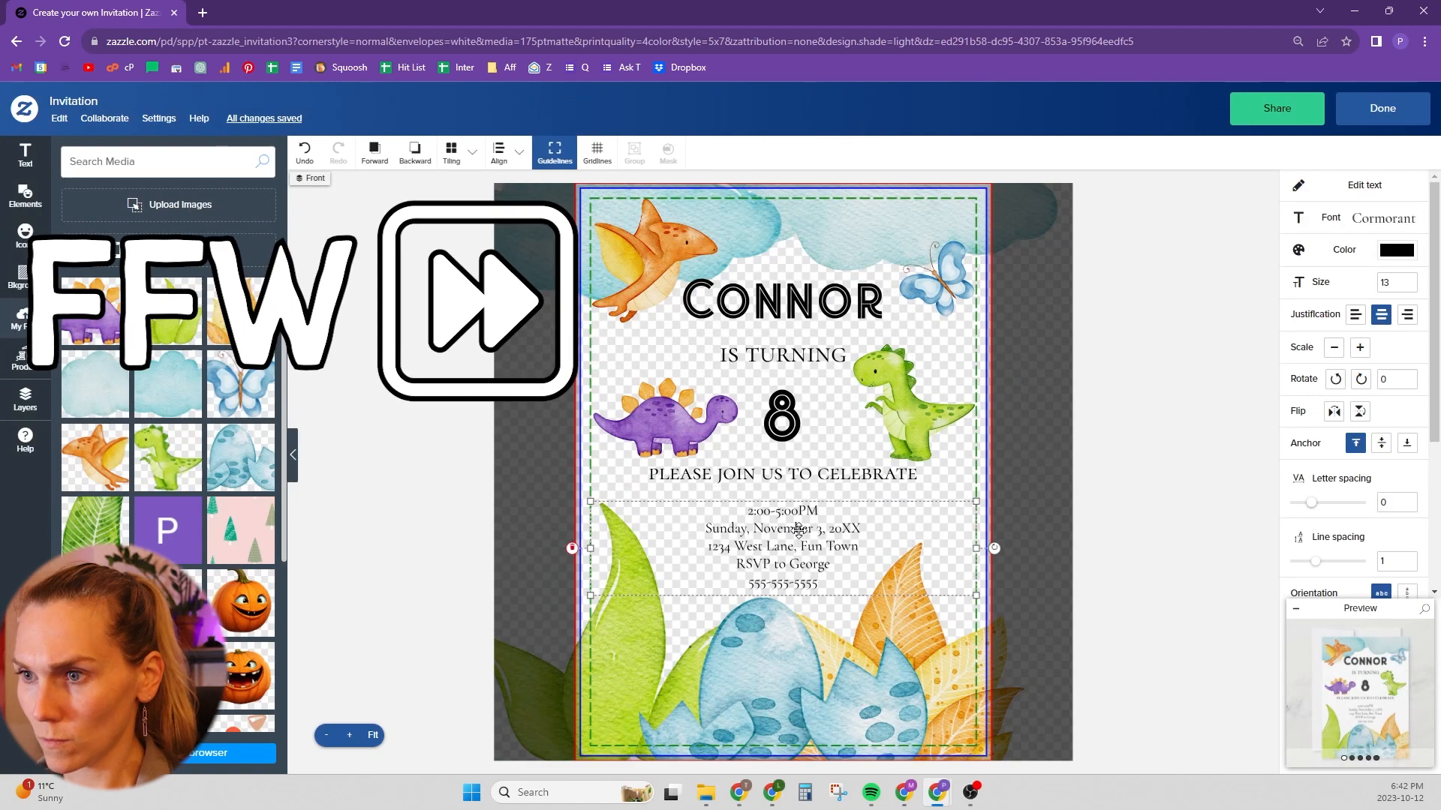
pyautogui.moveTo(812, 476); pyautogui.dragTo(811, 484)
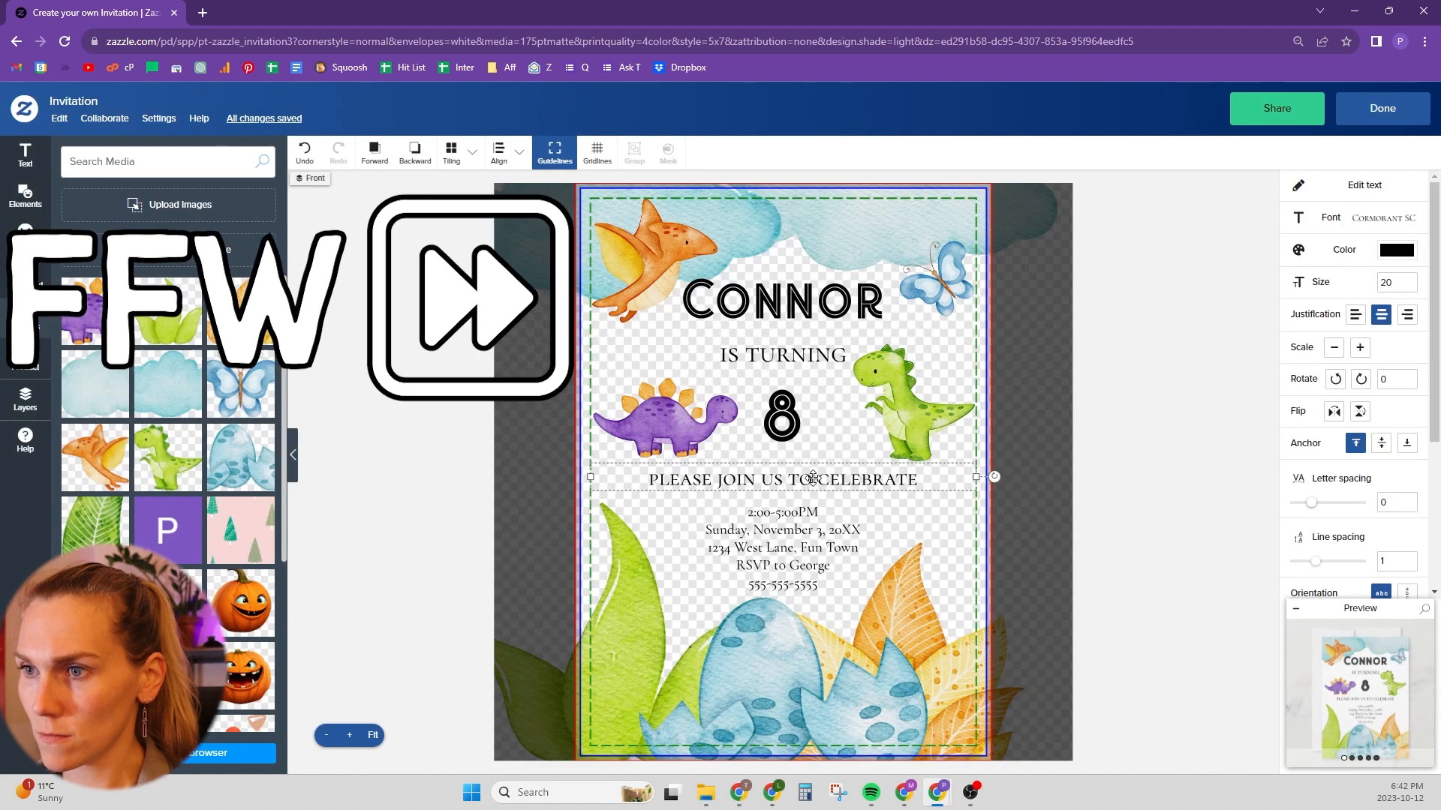
pyautogui.click(786, 424)
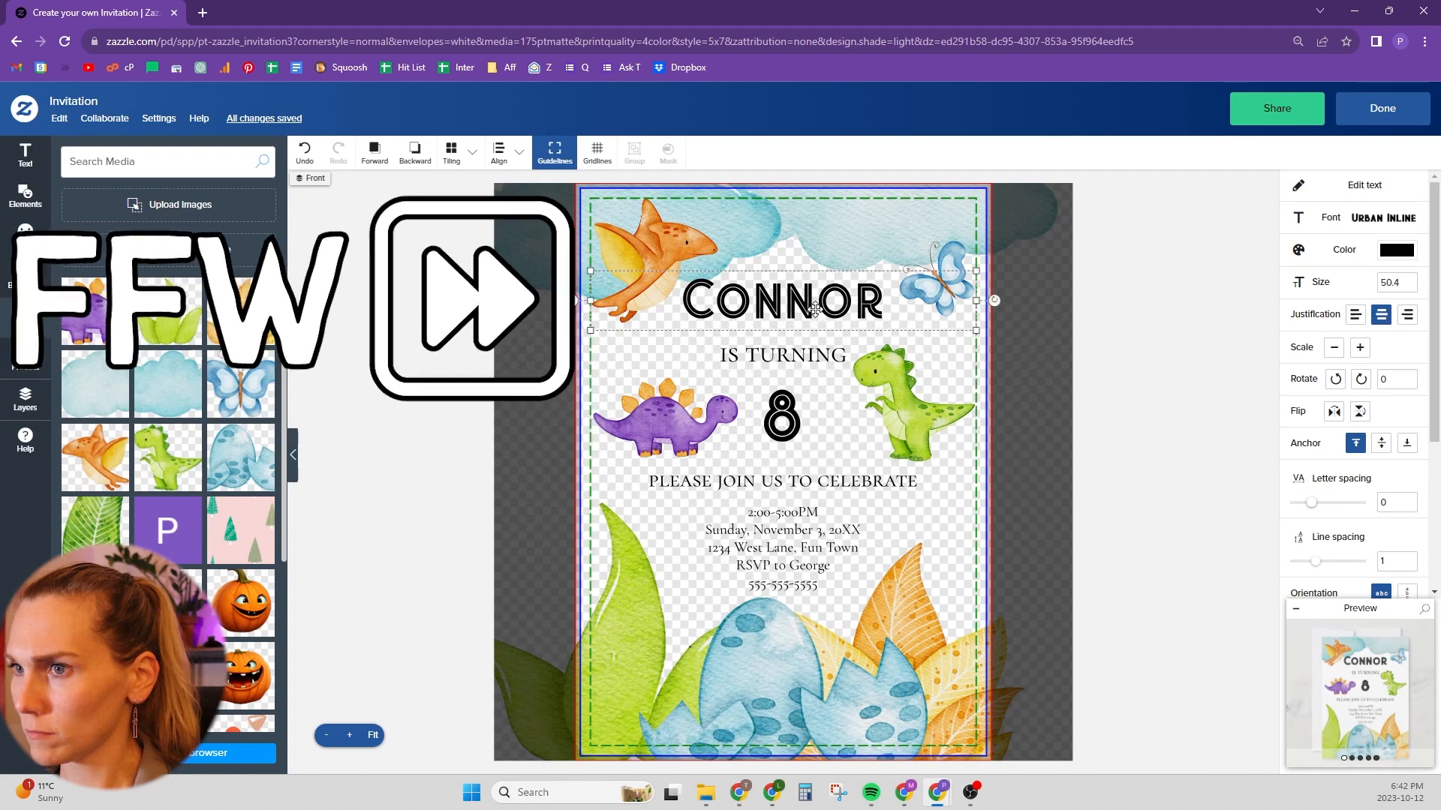
# Step: Adjust the cloud in the card's upper-right corner to a rotation of 6.65 degrees
pyautogui.click(889, 219)
pyautogui.moveTo(1080, 192); pyautogui.dragTo(1002, 211)
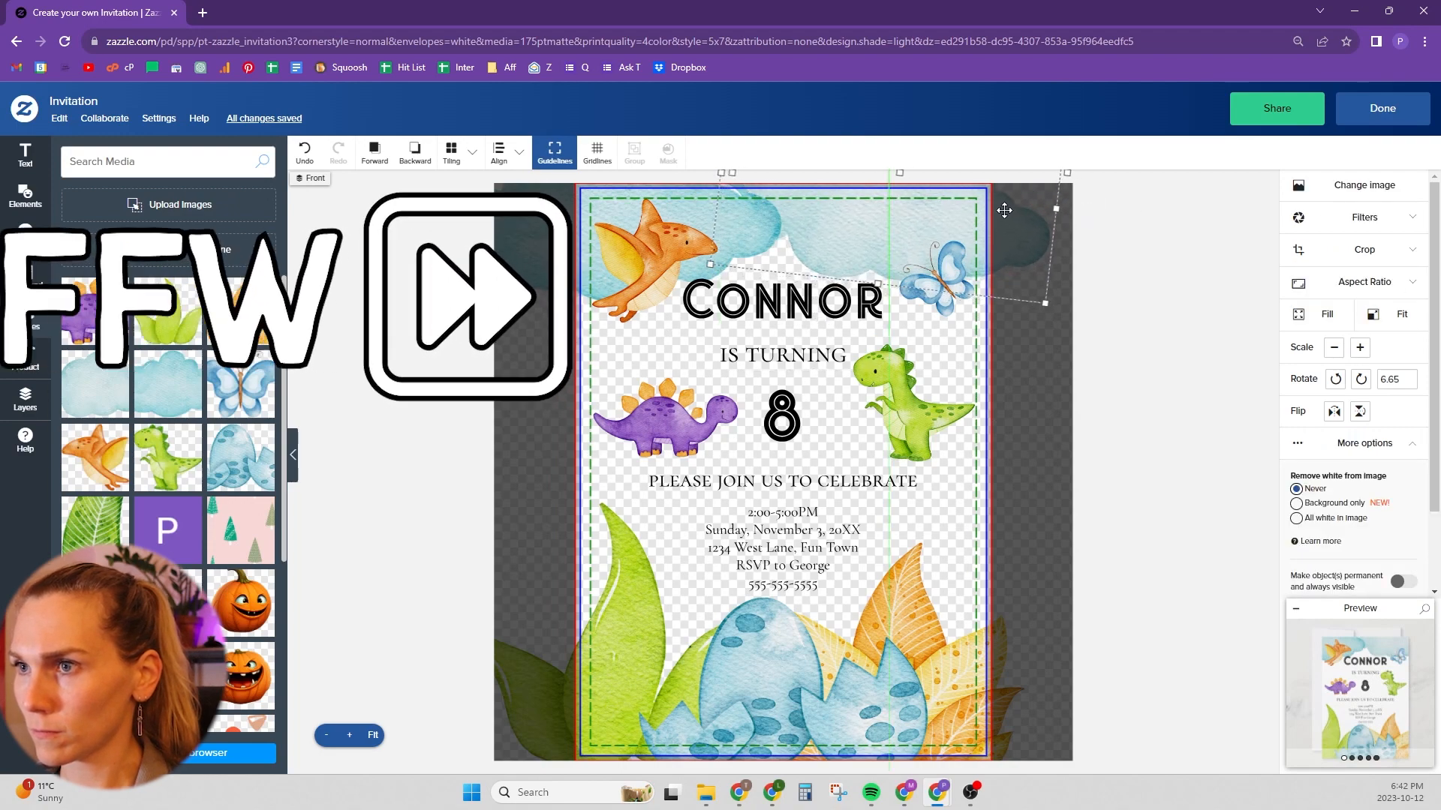
pyautogui.click(1013, 405)
# Step: Examine the adjusted clouds and text spacing in the enlarged preview and return to the design
pyautogui.click(1372, 687)
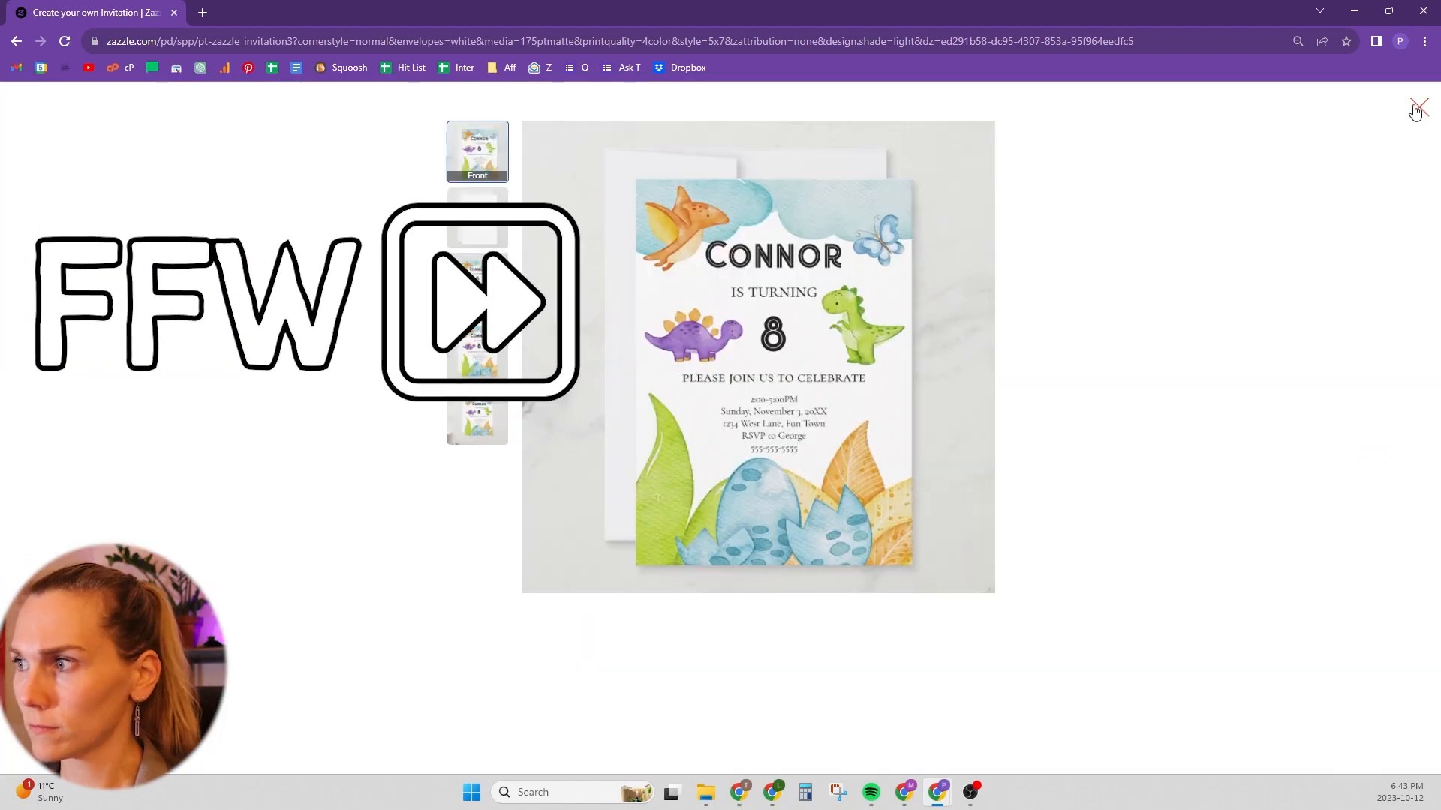
pyautogui.click(1410, 107)
pyautogui.click(1128, 366)
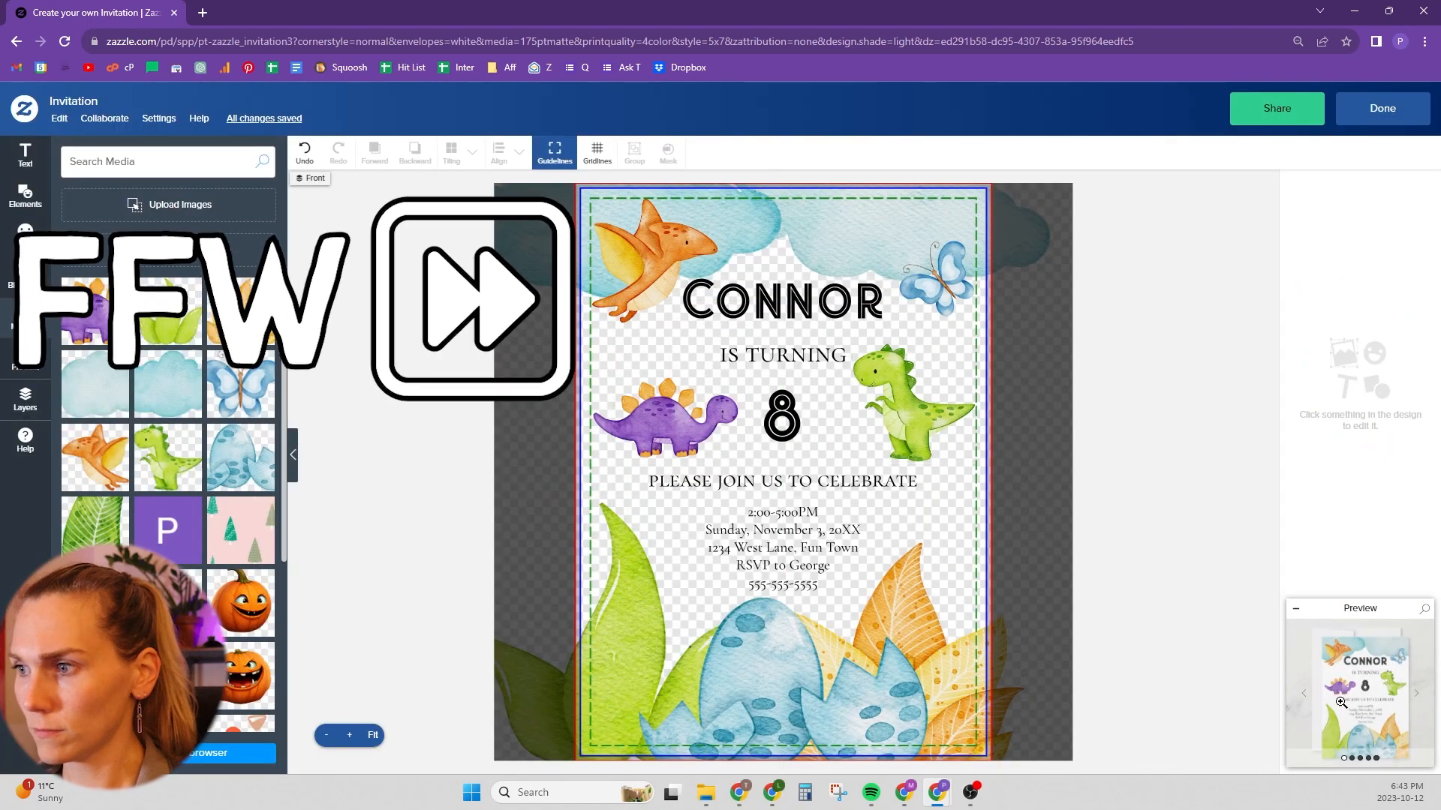
pyautogui.click(1316, 654)
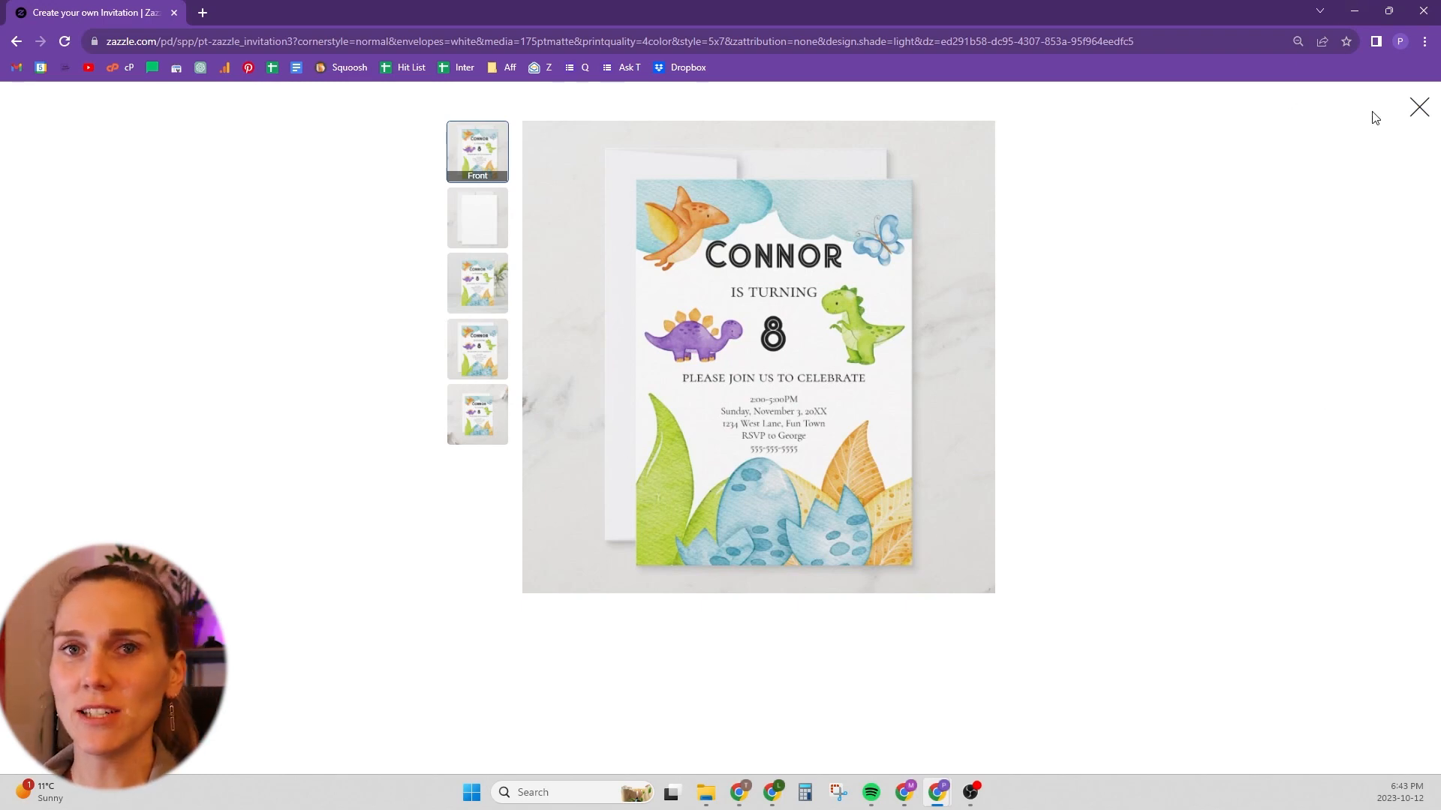
pyautogui.click(1417, 110)
# Step: Make the name text a template object with the product page label "Name"
pyautogui.click(844, 308)
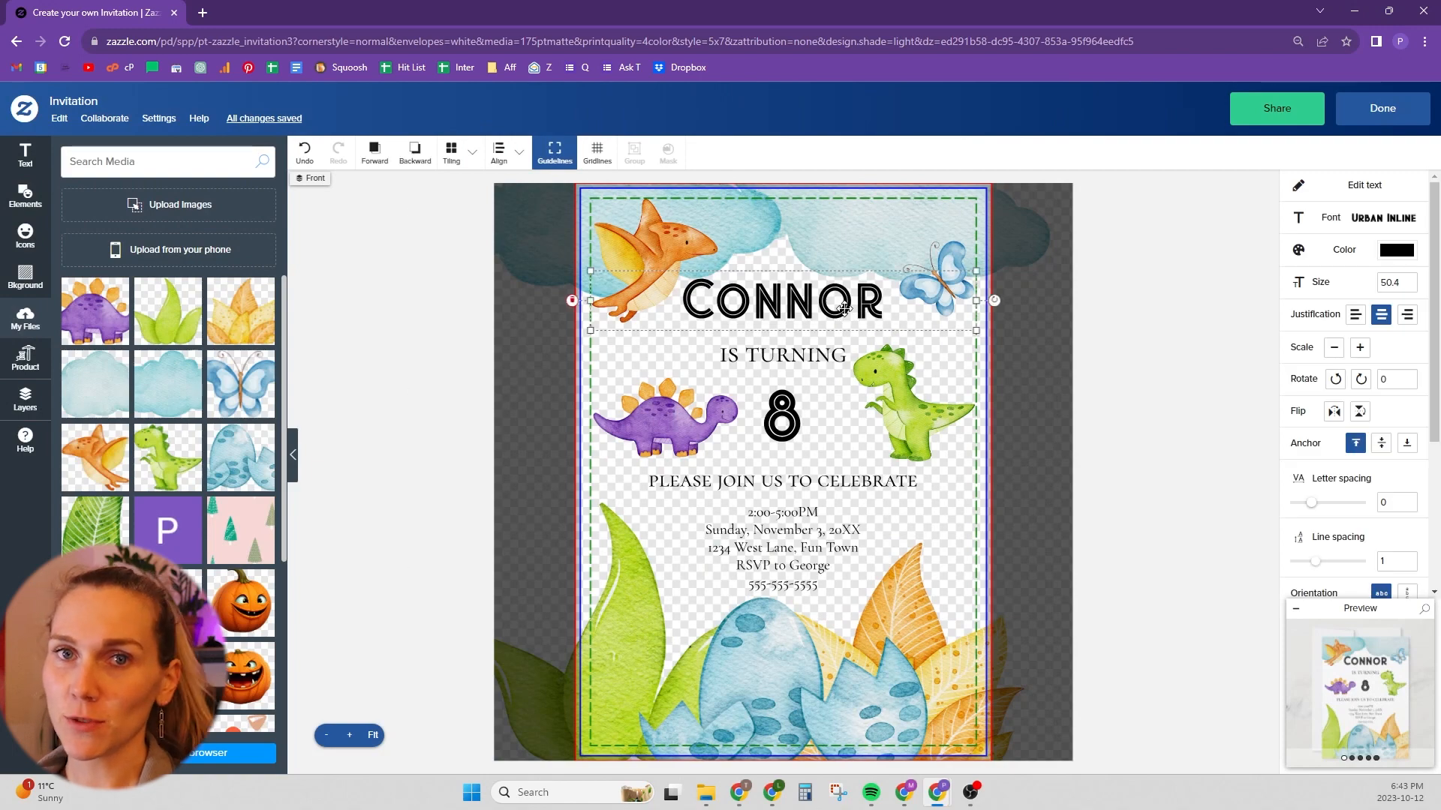
pyautogui.scroll(-4, 1351, 450)
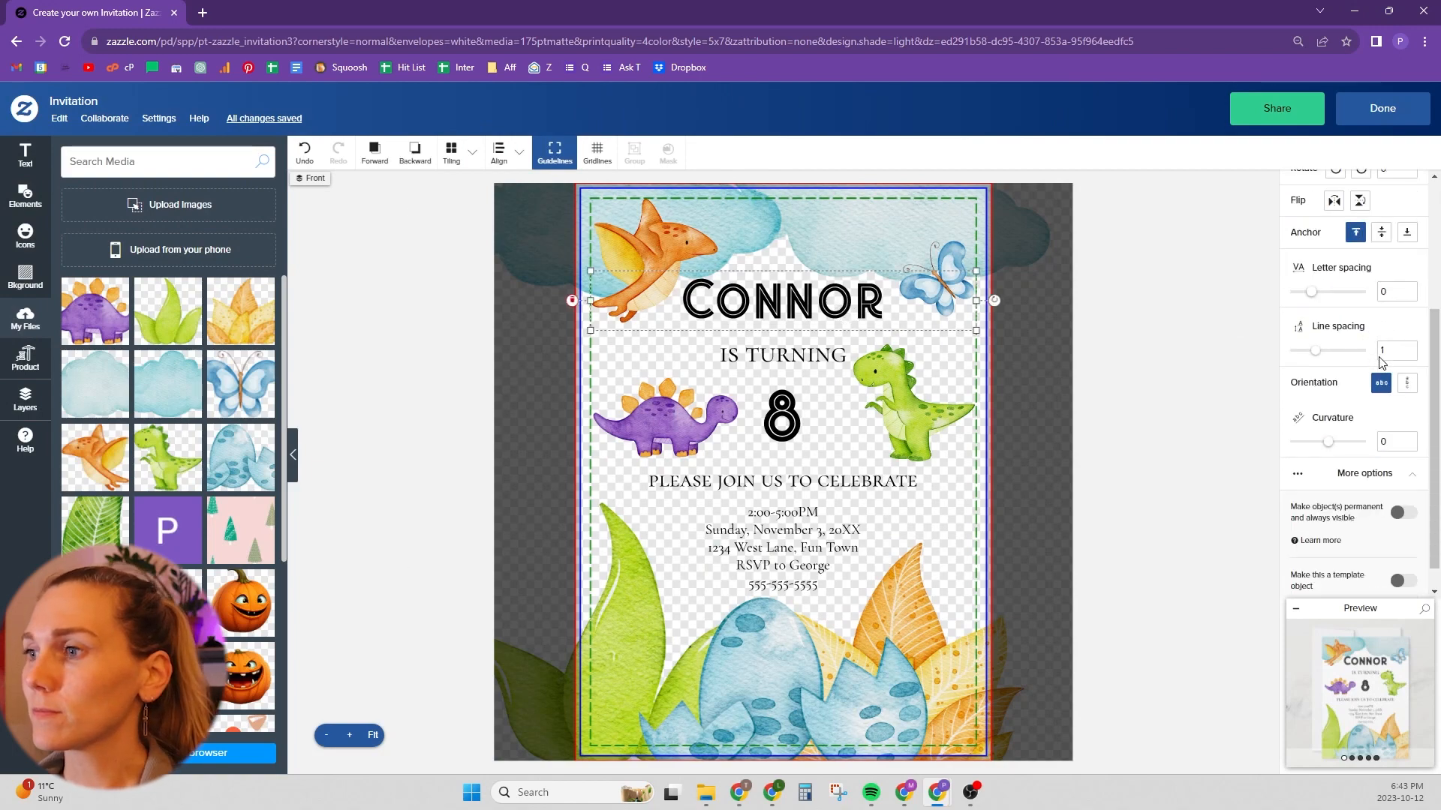
pyautogui.click(1397, 554)
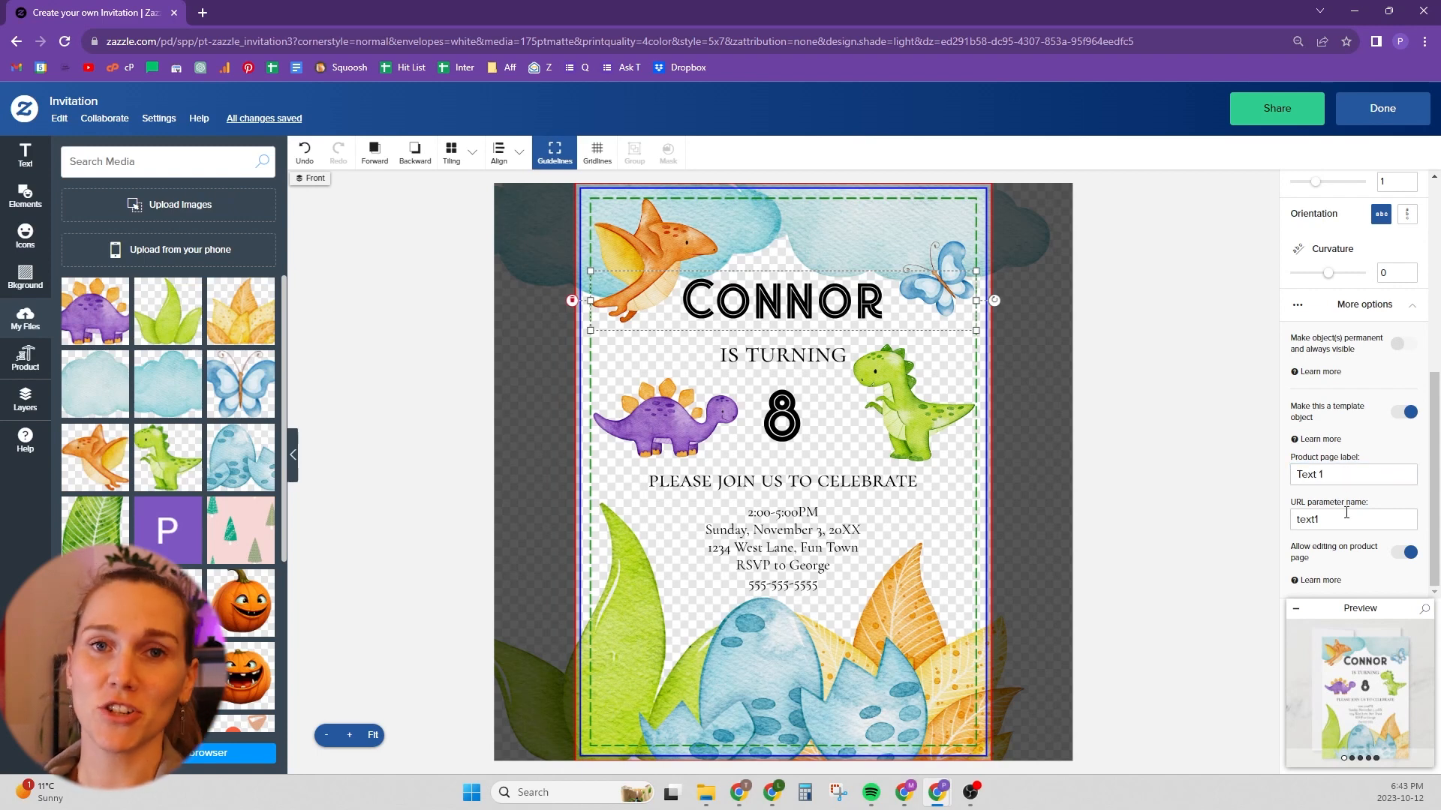
pyautogui.moveTo(1329, 472); pyautogui.dragTo(1222, 492)
pyautogui.write('Name')
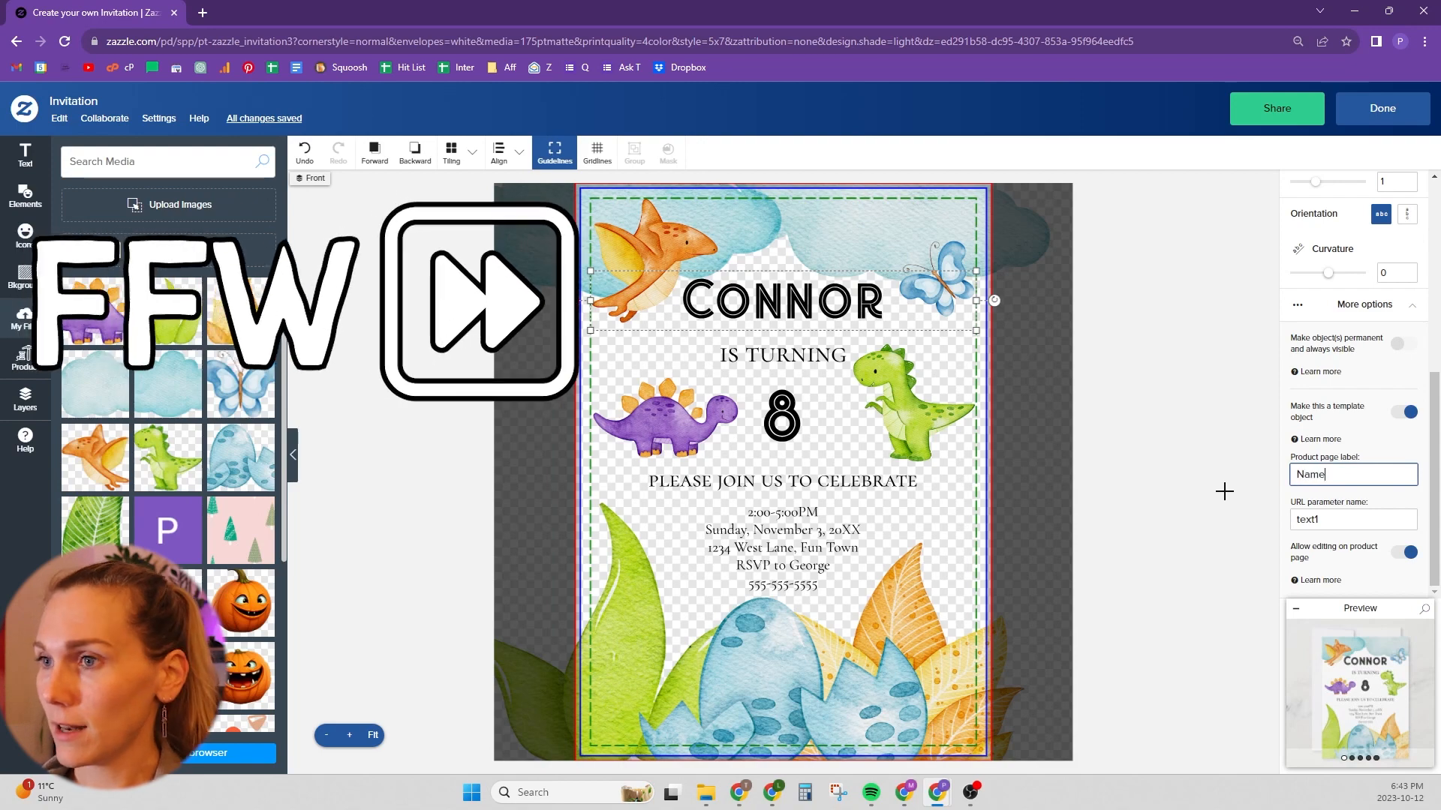
# Step: Give the "8" text the template product page label "Age"
pyautogui.click(763, 425)
pyautogui.scroll(-5, 1351, 451)
pyautogui.moveTo(1336, 474); pyautogui.dragTo(1250, 484)
pyautogui.write('Age')
# Step: Make the event details text a template object with the product page label "Details"
pyautogui.click(882, 553)
pyautogui.scroll(-5, 1389, 444)
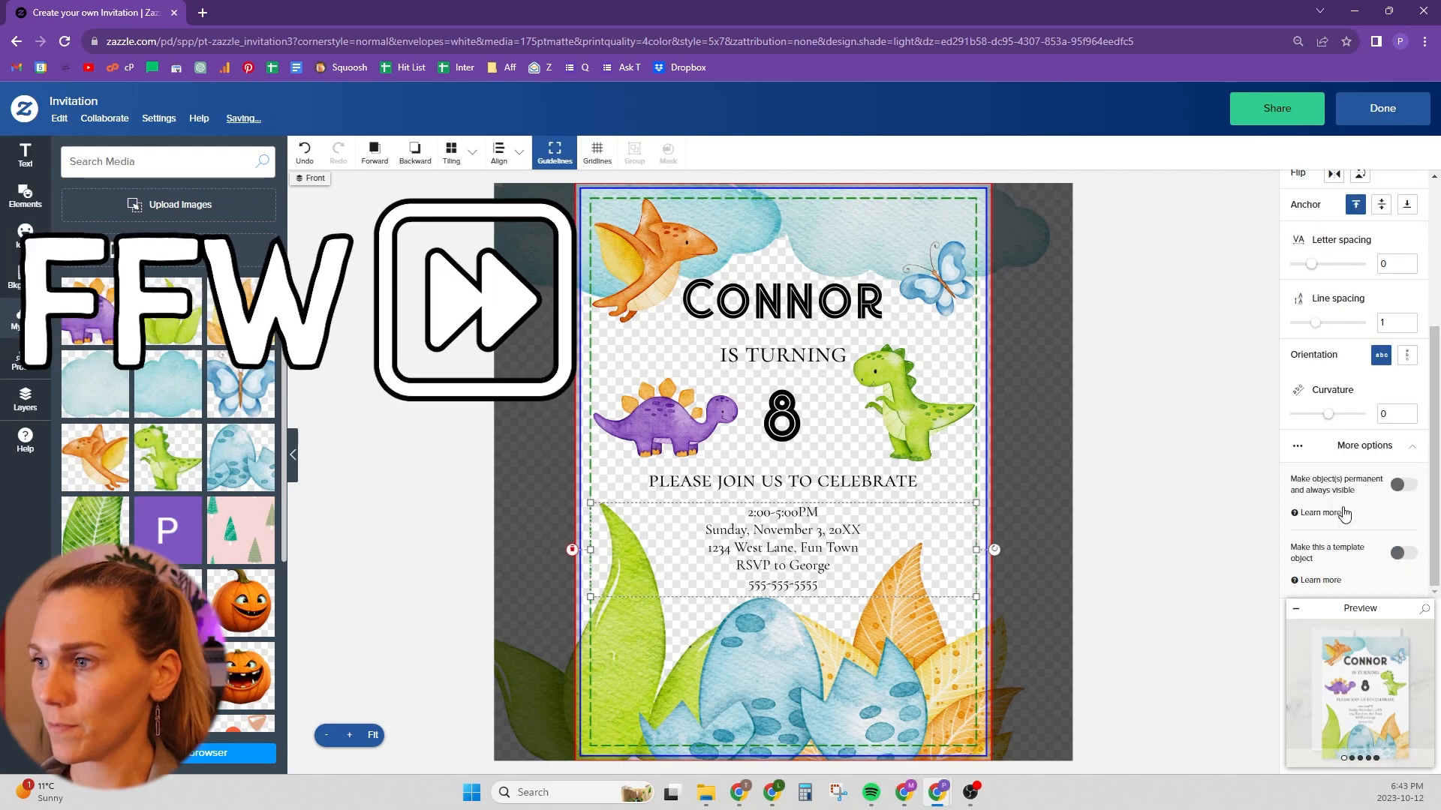
pyautogui.click(1403, 550)
pyautogui.scroll(-3, 1380, 525)
pyautogui.moveTo(1334, 474); pyautogui.dragTo(1201, 498)
pyautogui.write('Details')
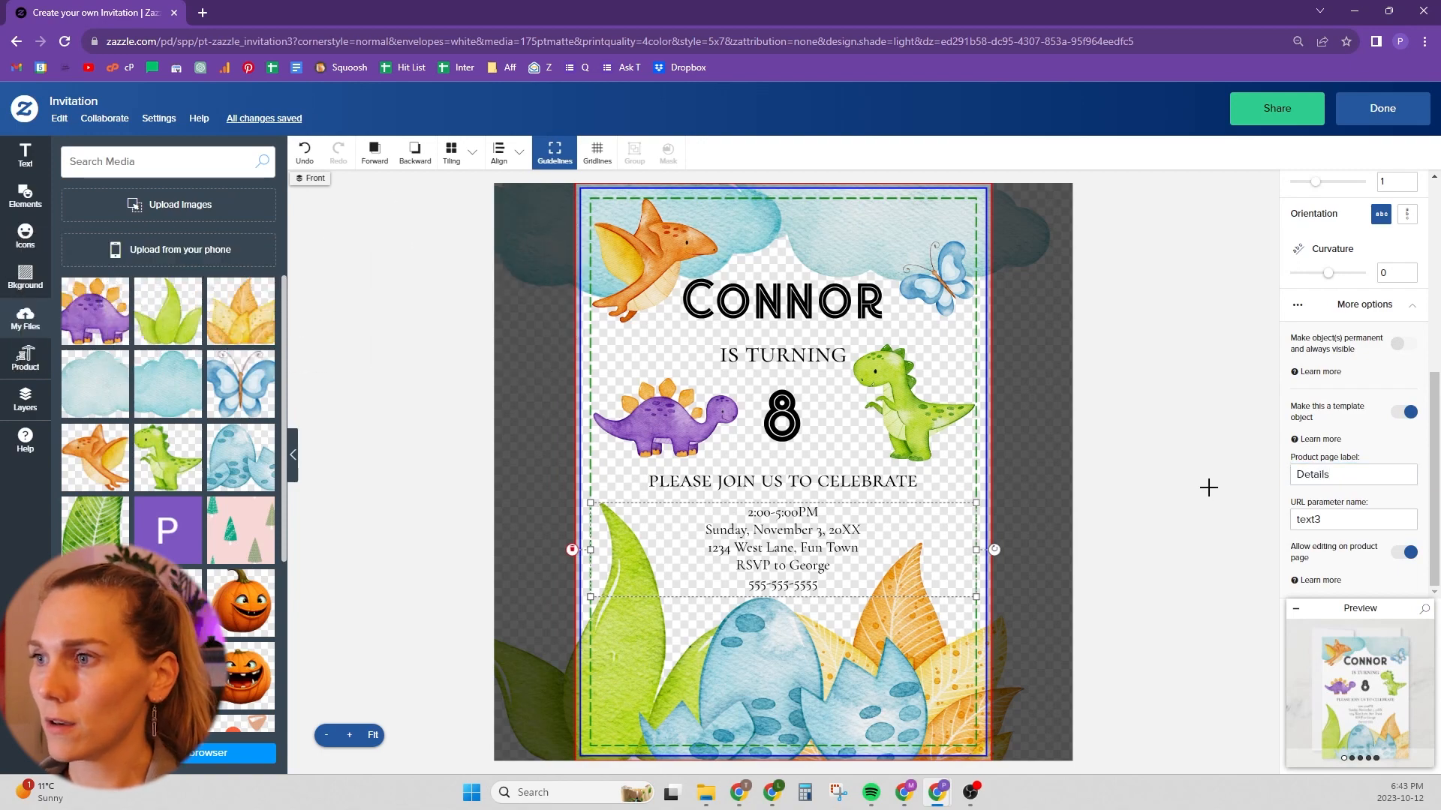
# Step: Finish the design and inspect the invitation's enlarged image on its product page
pyautogui.click(1388, 111)
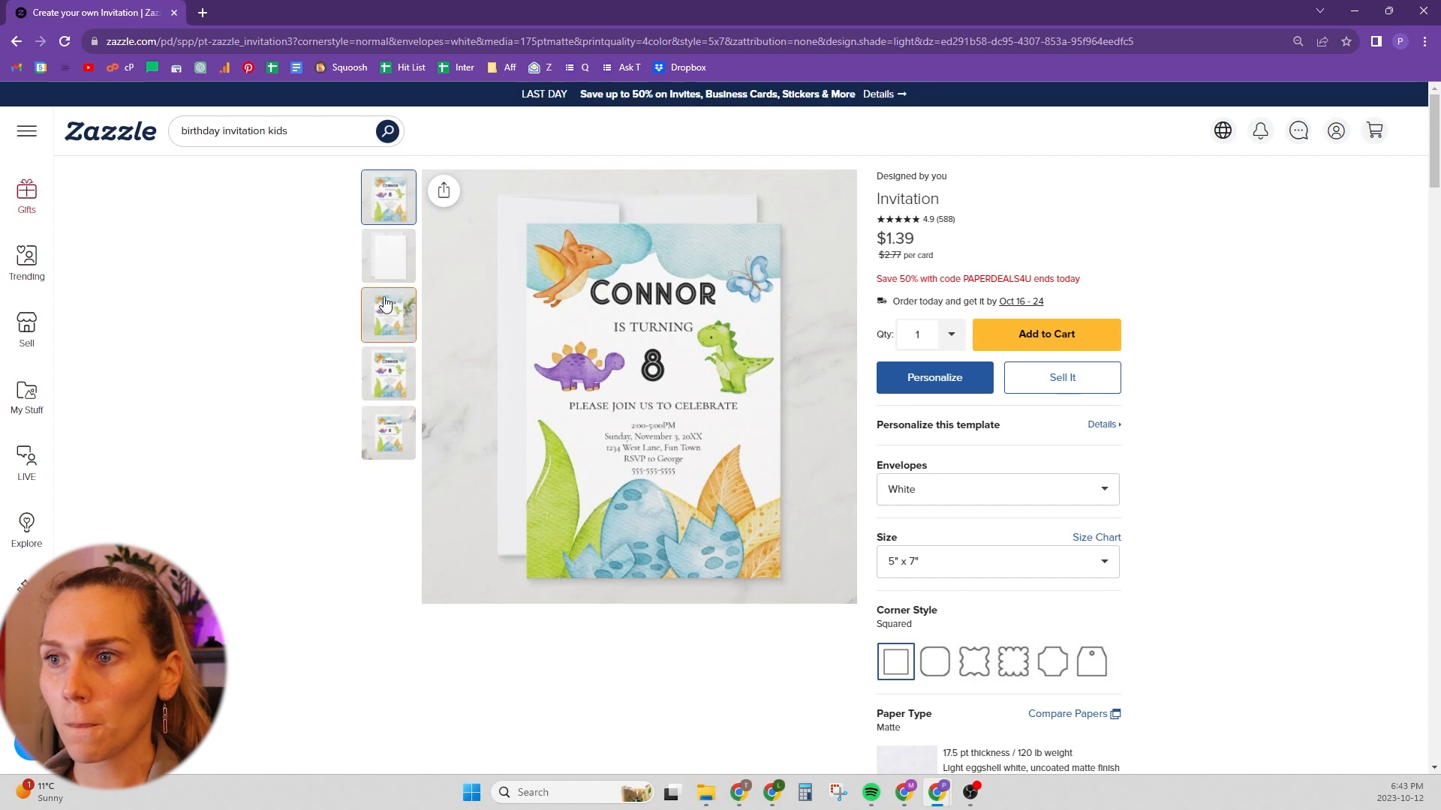
pyautogui.click(631, 345)
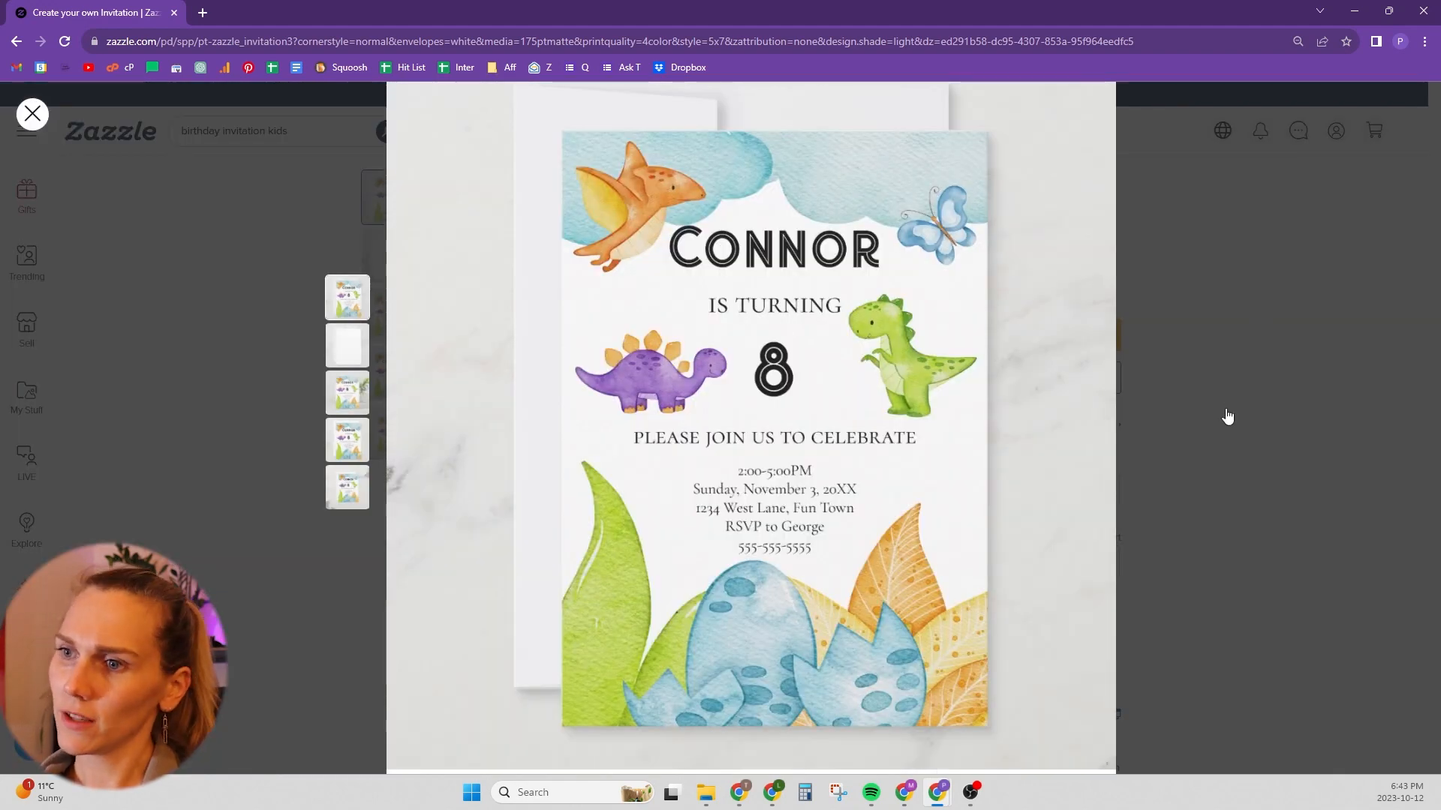
pyautogui.click(1279, 284)
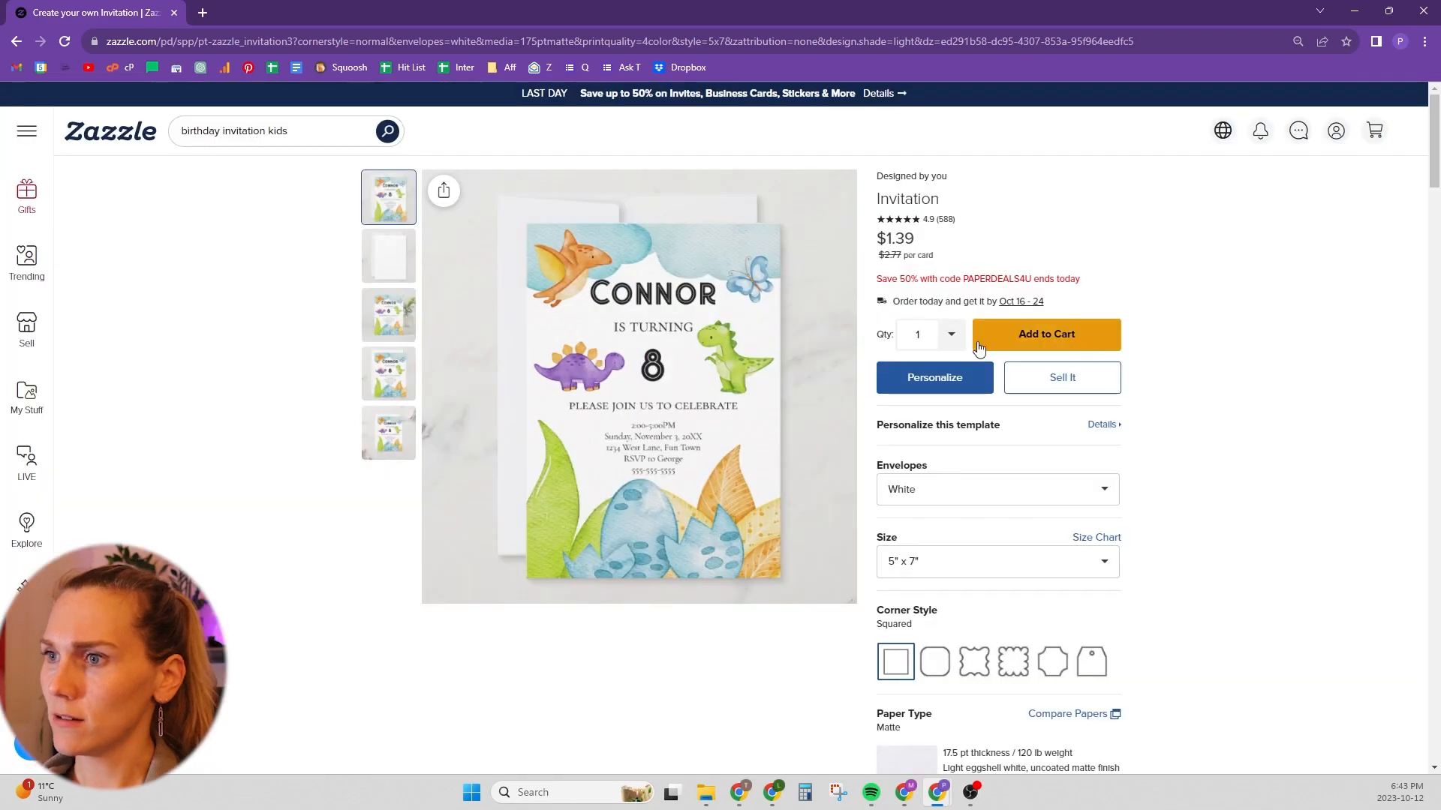
# Step: Reopen the invitation in the design tool and scale down the leaves and eggs together at the card's bottom
pyautogui.click(930, 377)
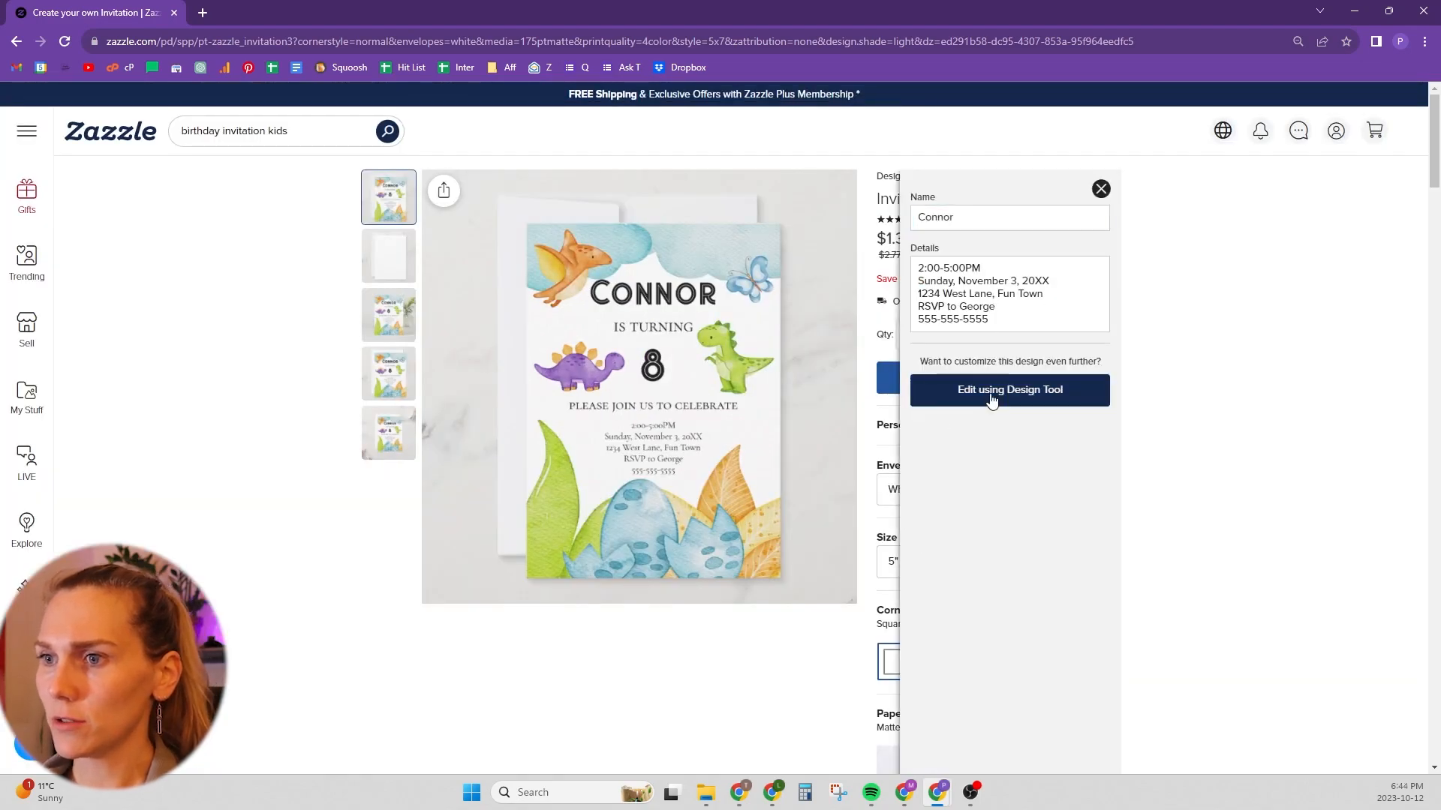
pyautogui.click(993, 396)
pyautogui.click(1009, 676)
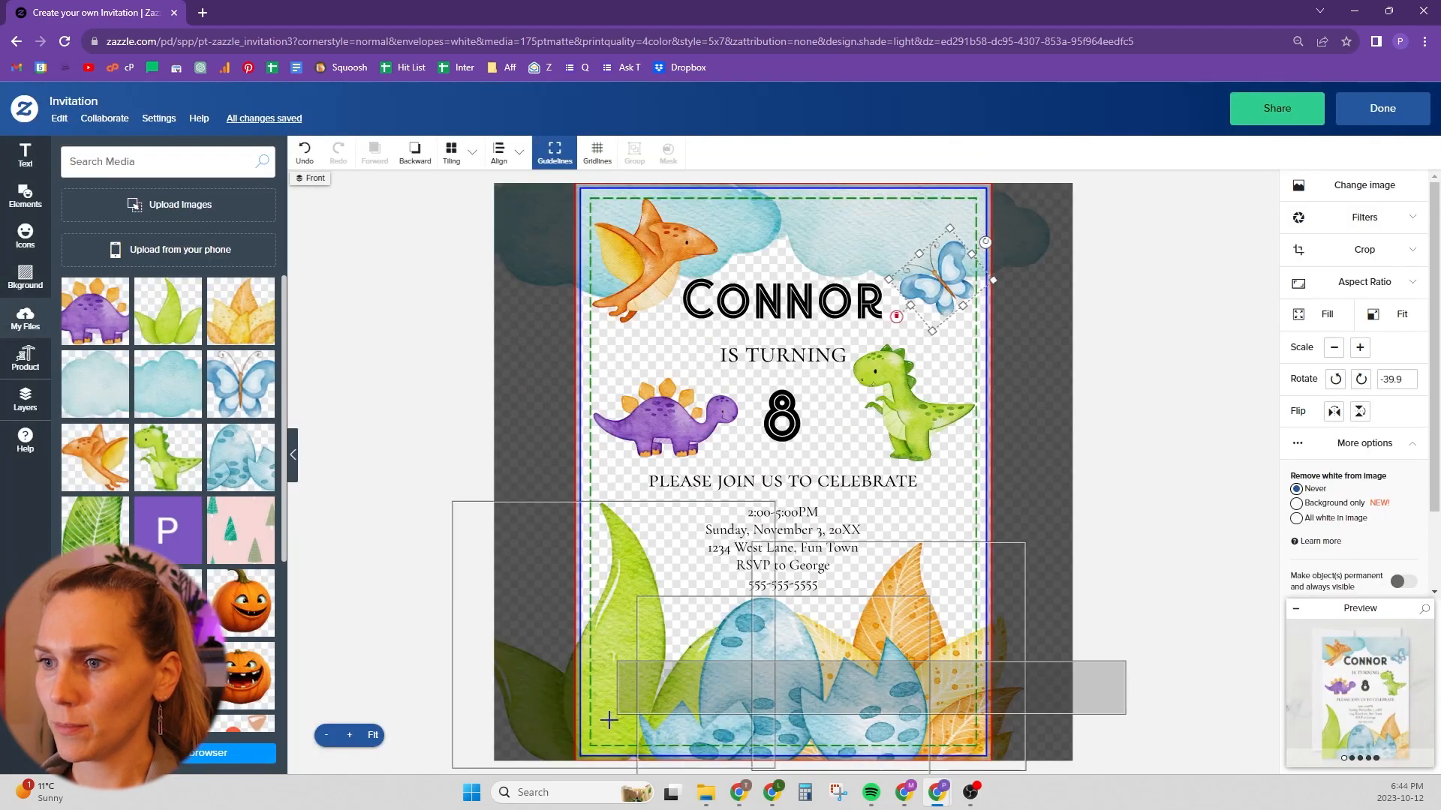
pyautogui.moveTo(741, 501); pyautogui.dragTo(741, 519)
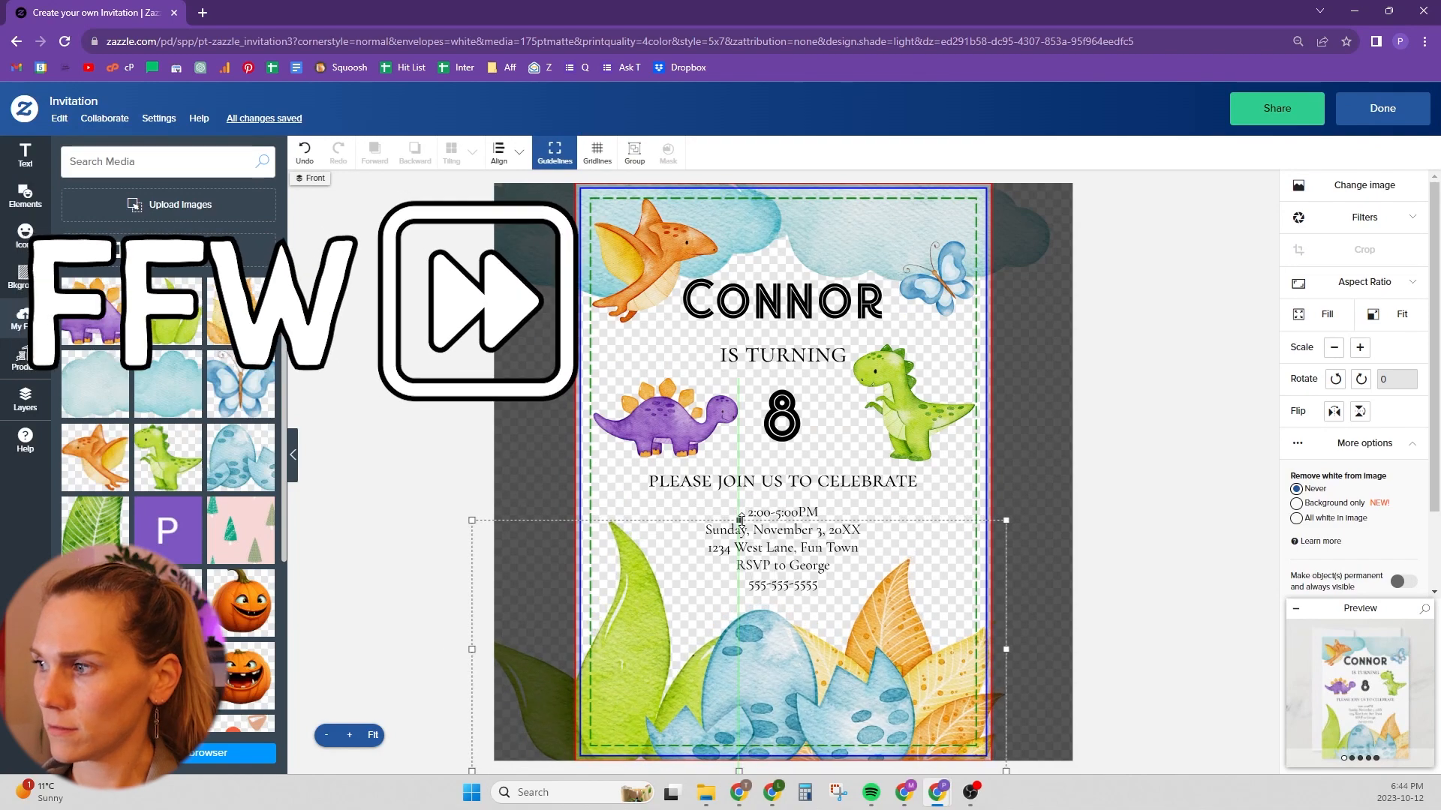
# Step: Shift the blue eggs and the green leaves slightly to the right along the card's bottom edge
pyautogui.click(977, 650)
pyautogui.moveTo(863, 702); pyautogui.dragTo(891, 700)
pyautogui.moveTo(592, 732); pyautogui.dragTo(601, 729)
# Step: Move the event details, the "please join us to celebrate" line and the row of dinosaurs slightly down
pyautogui.moveTo(837, 549); pyautogui.dragTo(838, 559)
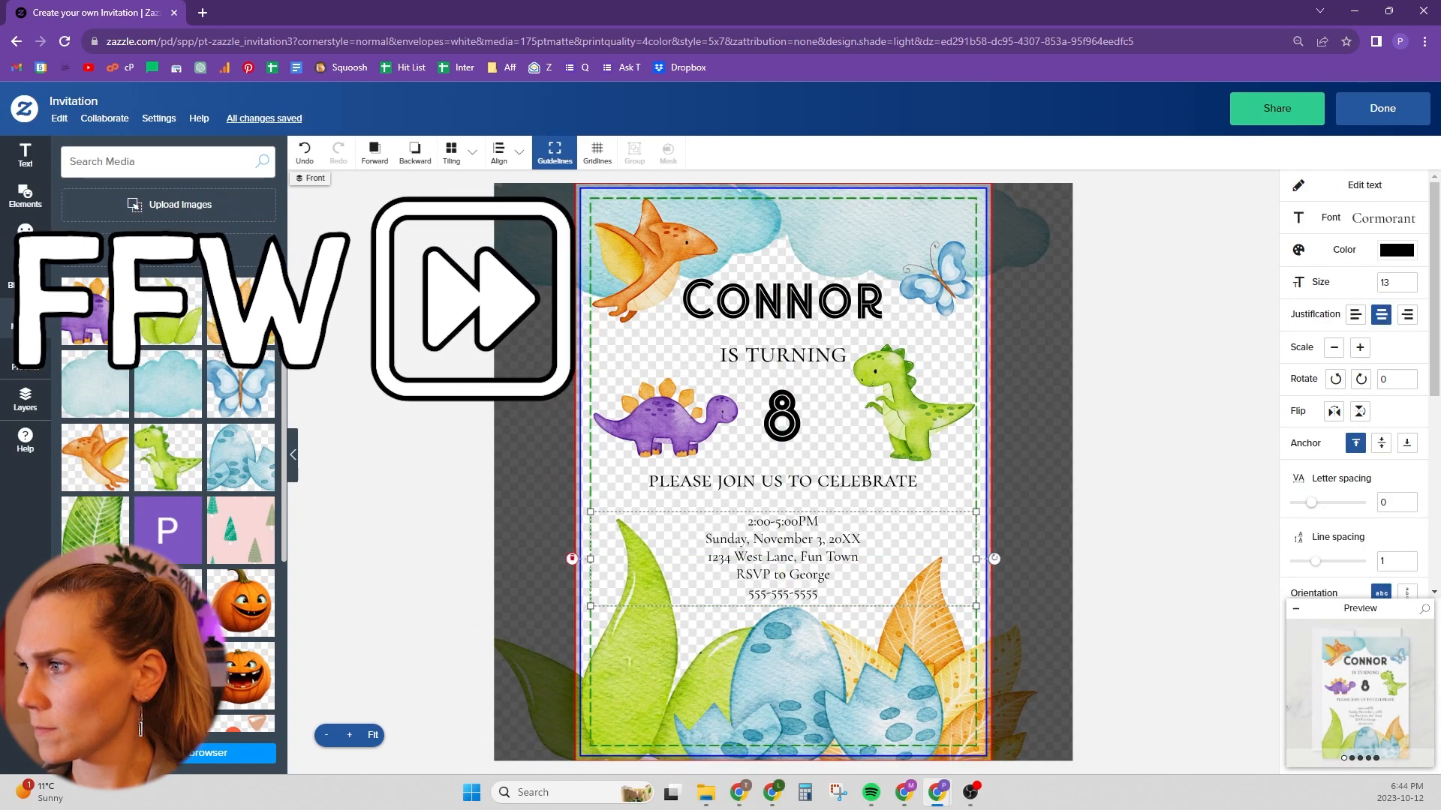
pyautogui.moveTo(782, 484); pyautogui.dragTo(783, 488)
pyautogui.moveTo(1092, 390); pyautogui.dragTo(565, 442)
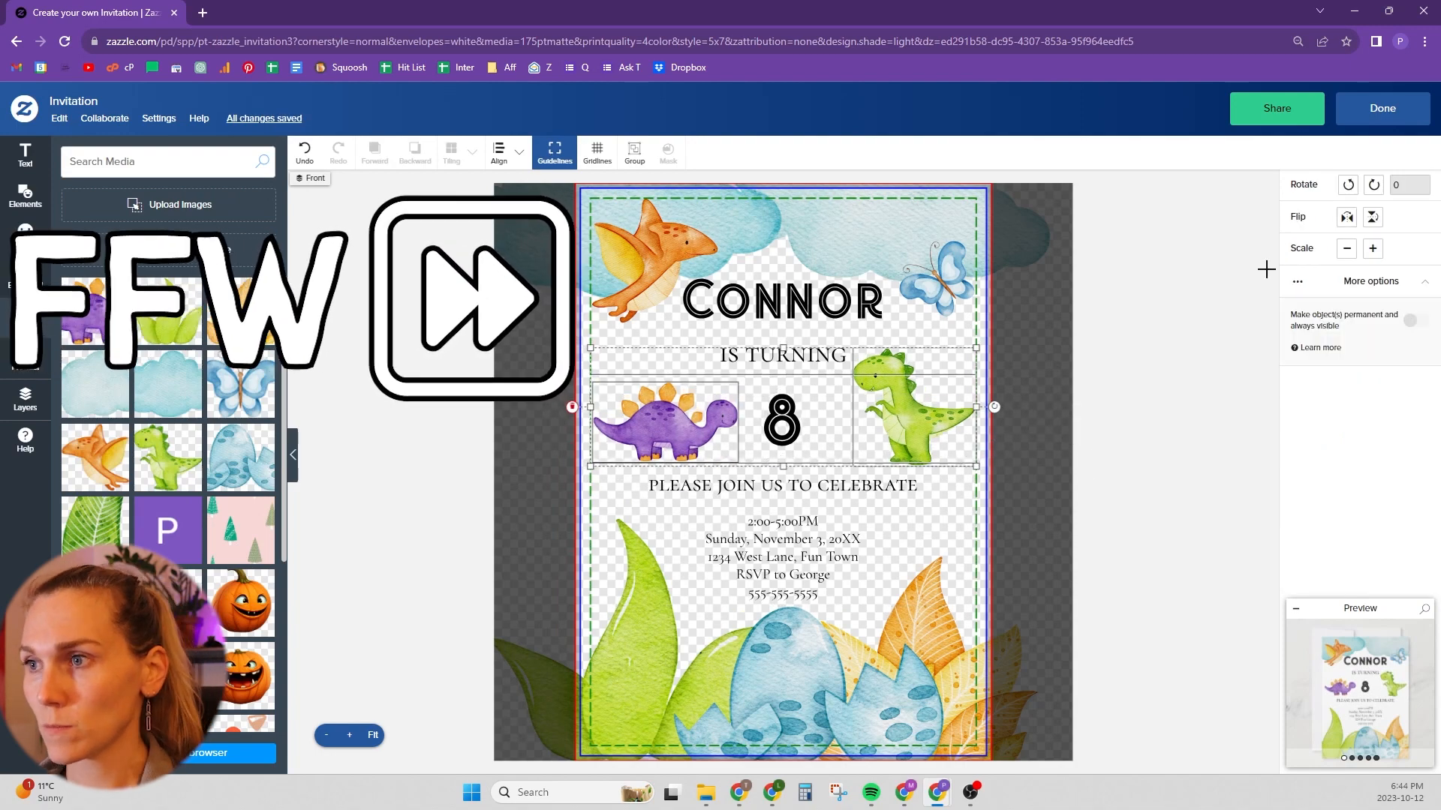
# Step: Nudge the child's name and the "is turning" line down together
pyautogui.click(1118, 336)
pyautogui.click(757, 360)
pyautogui.keyDown('shift'); pyautogui.click(774, 326); pyautogui.keyUp('shift')
pyautogui.press('Down')
pyautogui.press('Down')
pyautogui.press('Down')
pyautogui.press('Down')
pyautogui.press('Down')
pyautogui.press('Down')
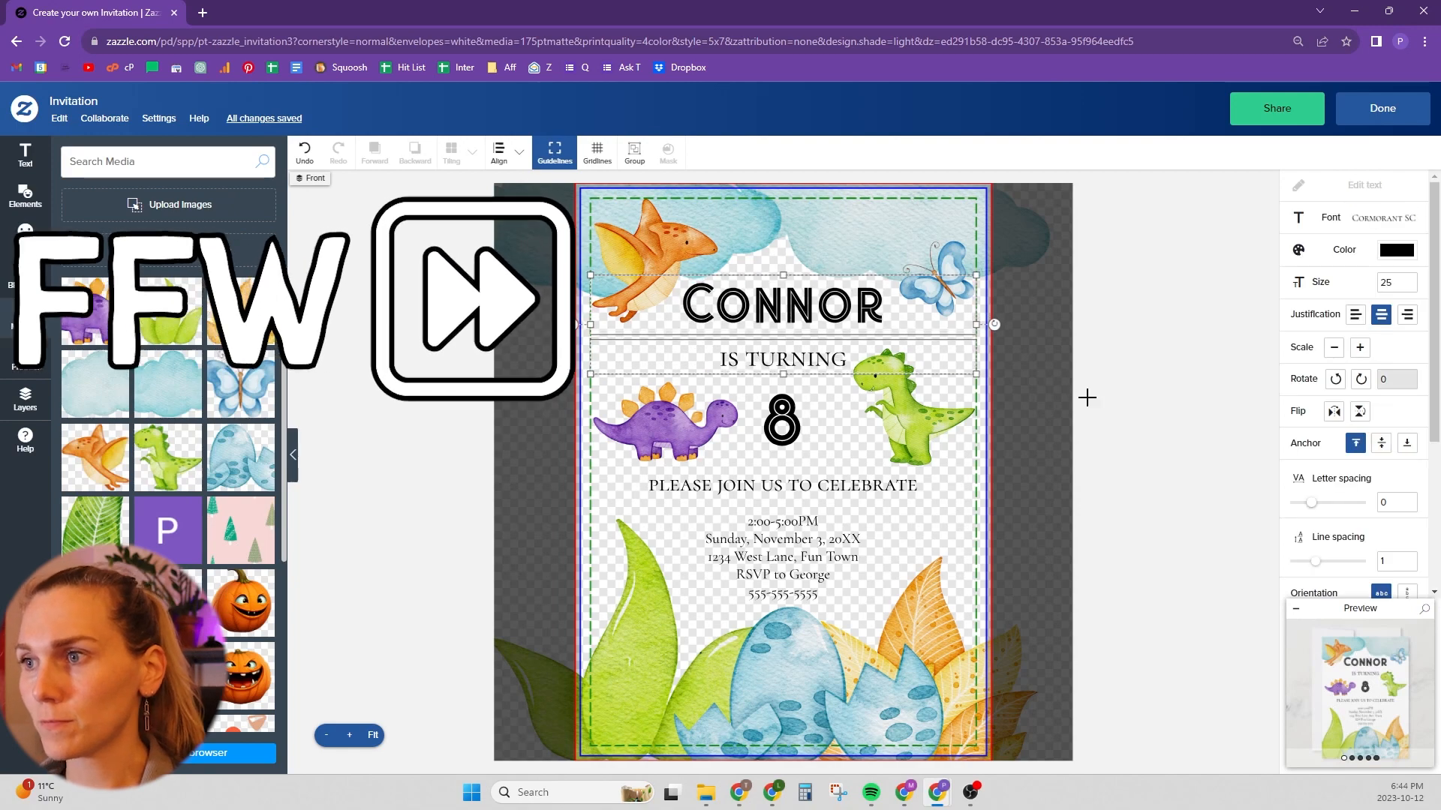
# Step: Inspect the invitation's front in the enlarged preview and close it again
pyautogui.click(1087, 396)
pyautogui.click(1350, 726)
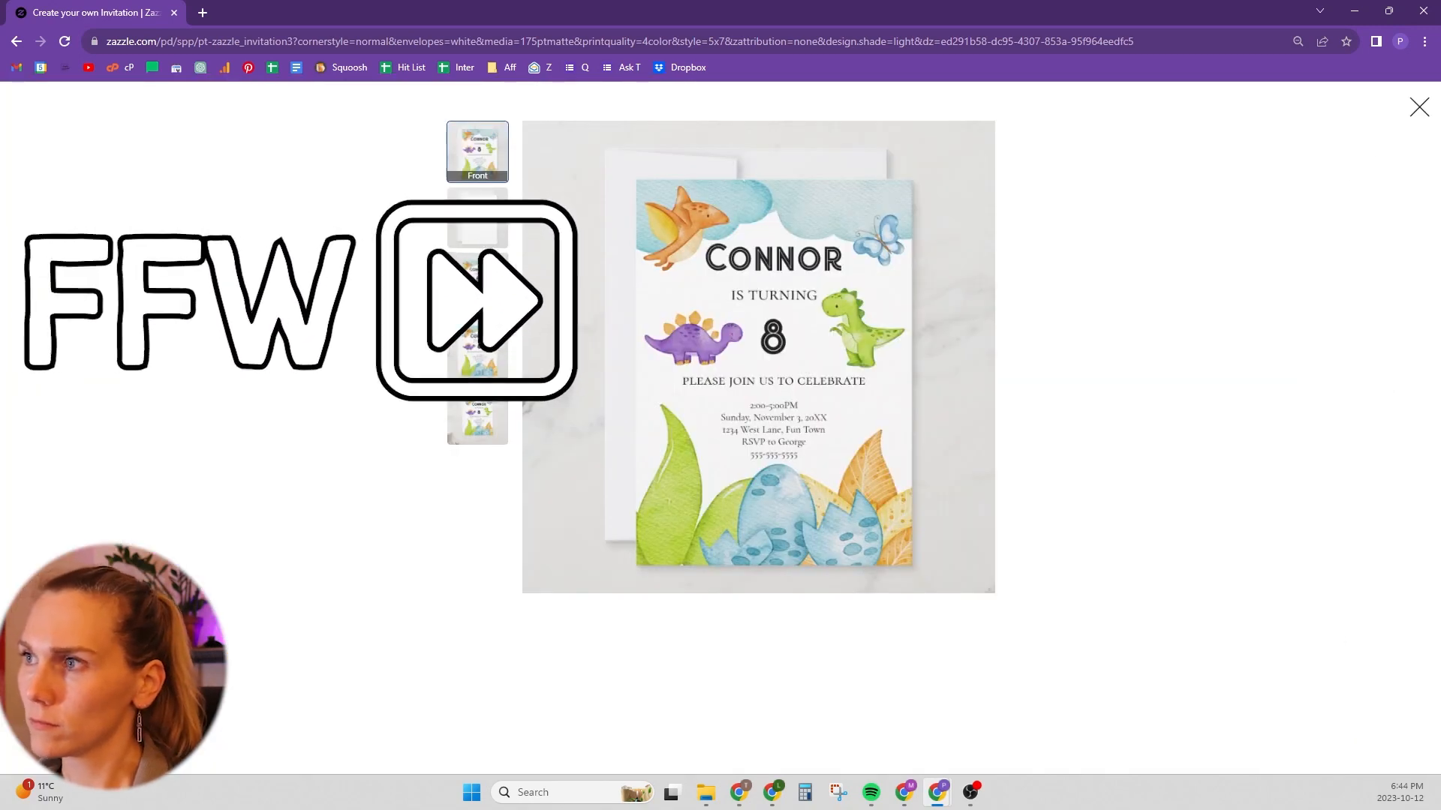
pyautogui.click(1417, 109)
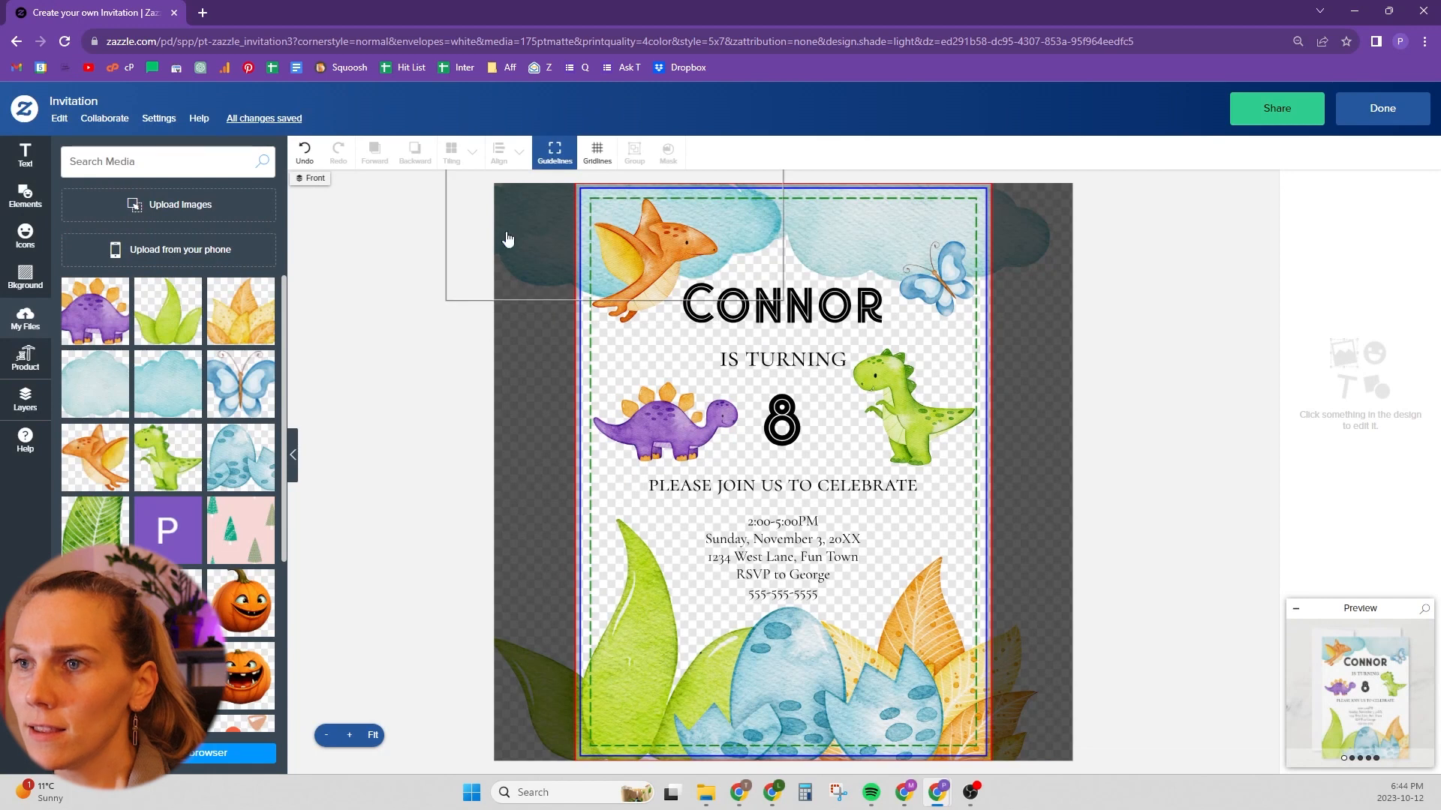
# Step: Add a background to the front and color it light blue #B6DCE0 sampled from a cloud
pyautogui.click(25, 403)
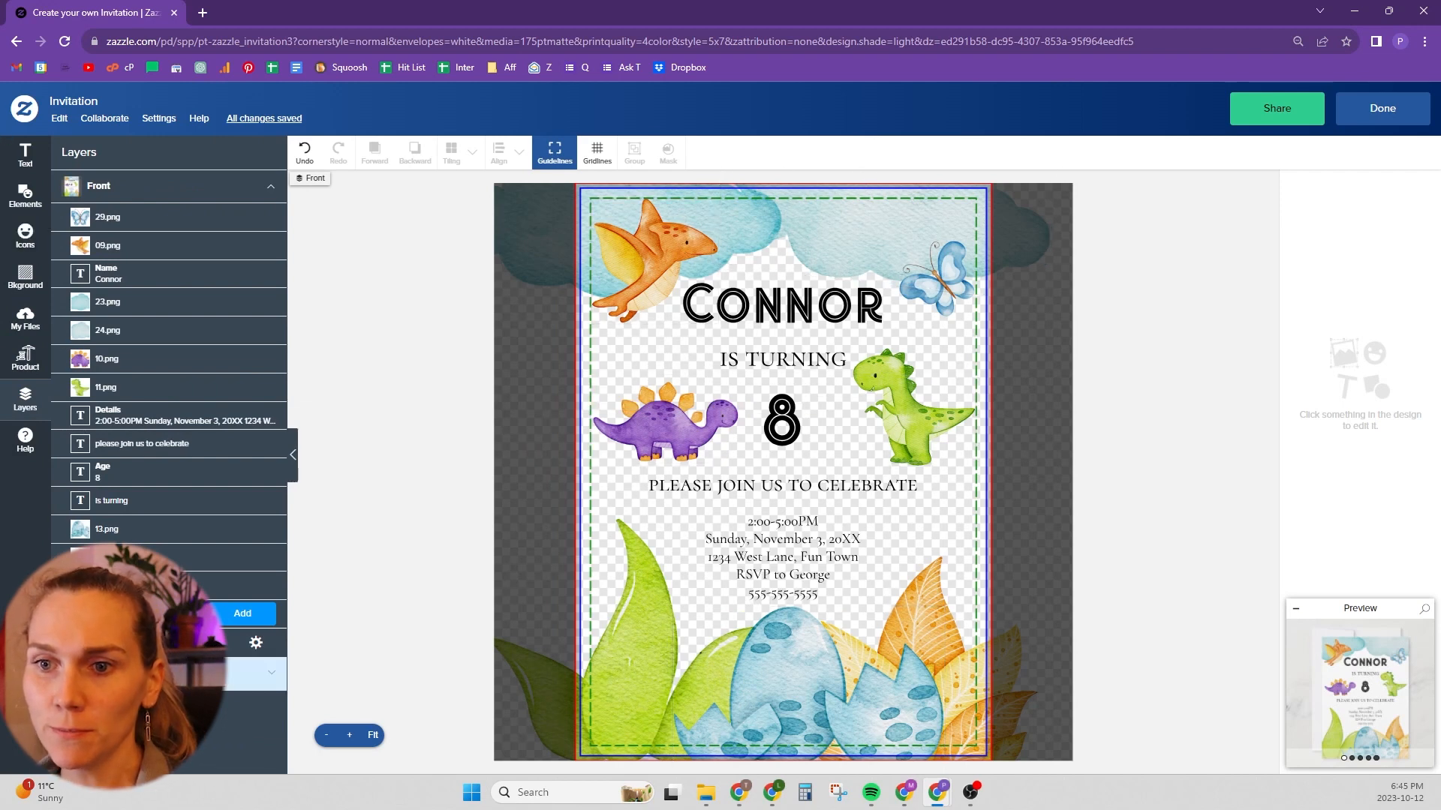
pyautogui.click(248, 618)
pyautogui.click(130, 242)
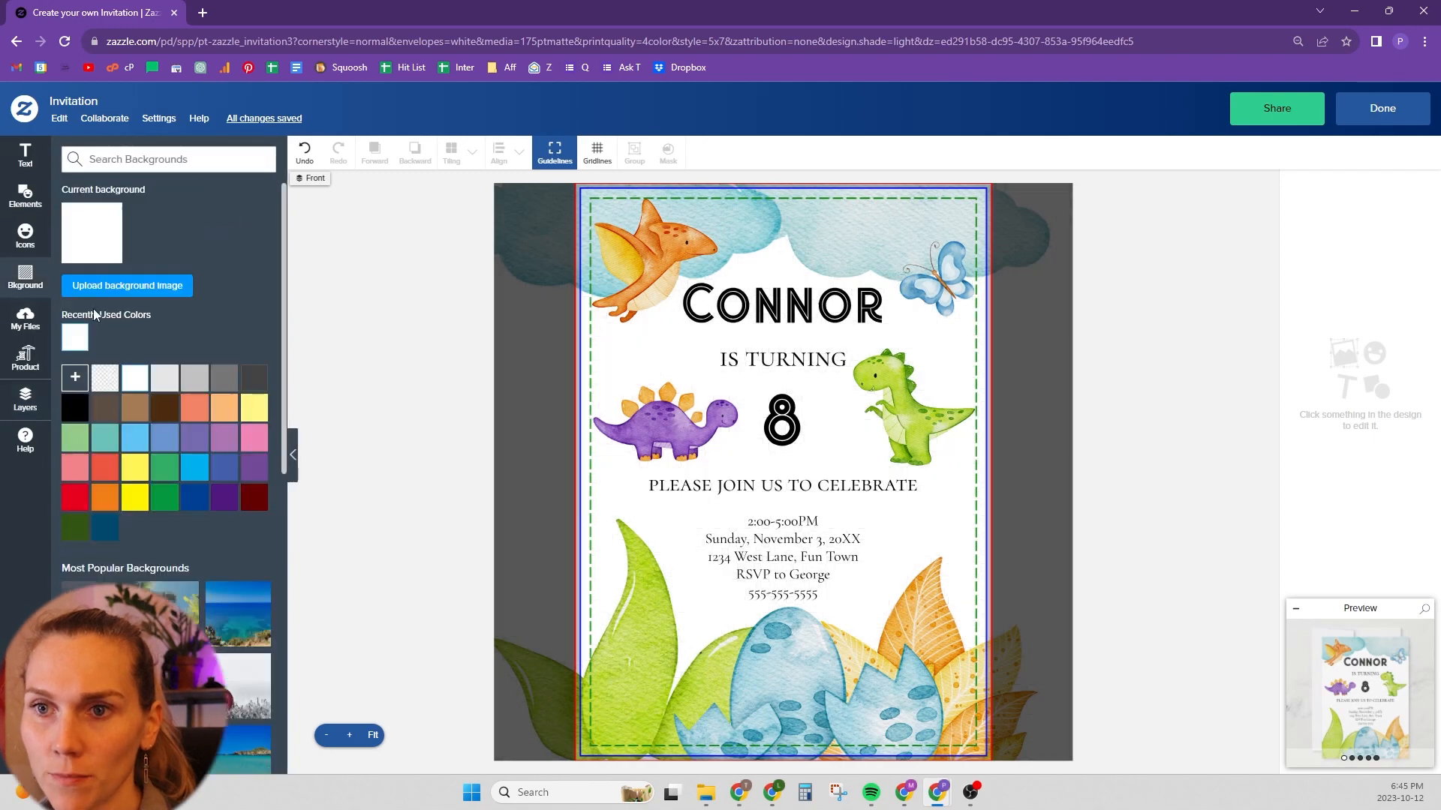
pyautogui.click(75, 378)
pyautogui.click(86, 563)
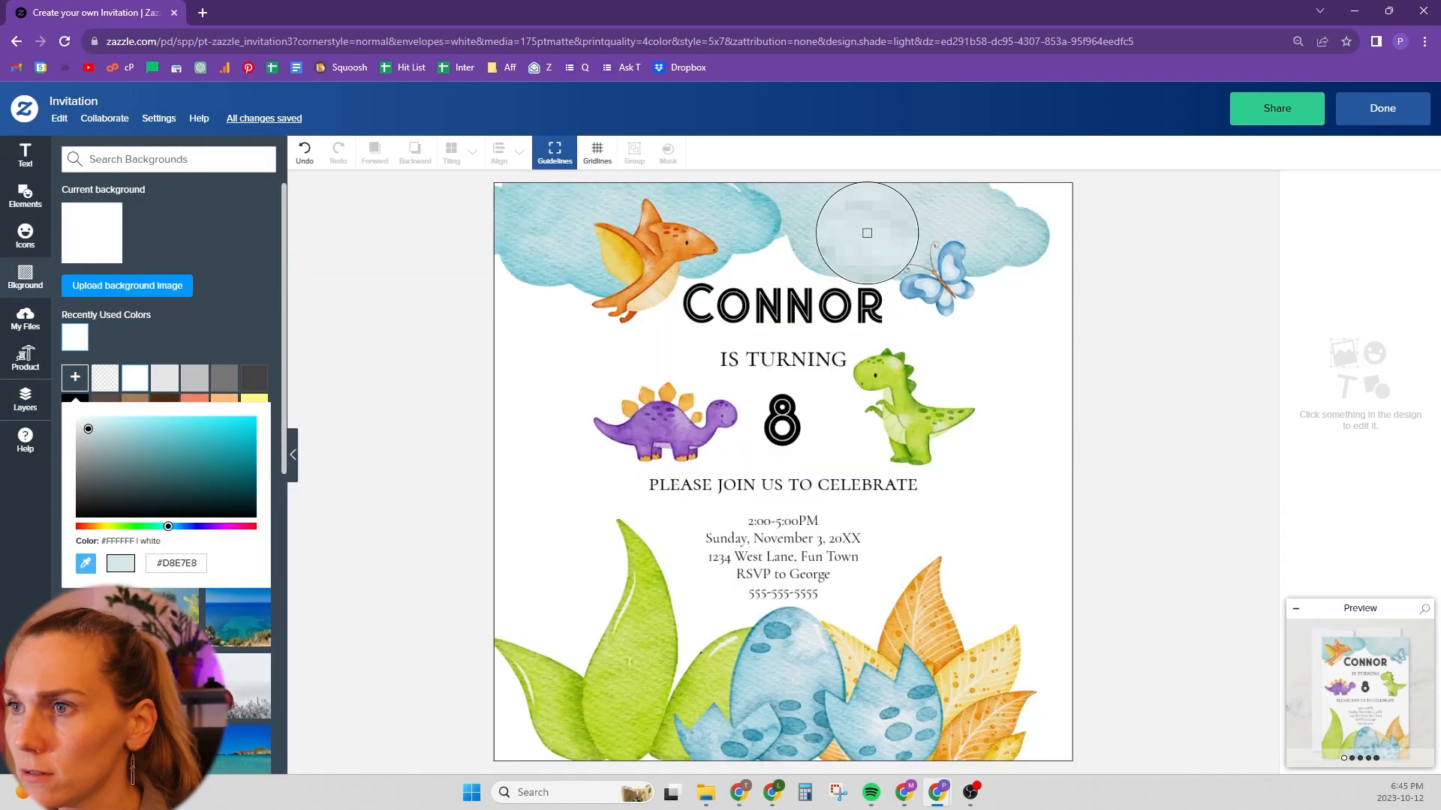
pyautogui.click(730, 221)
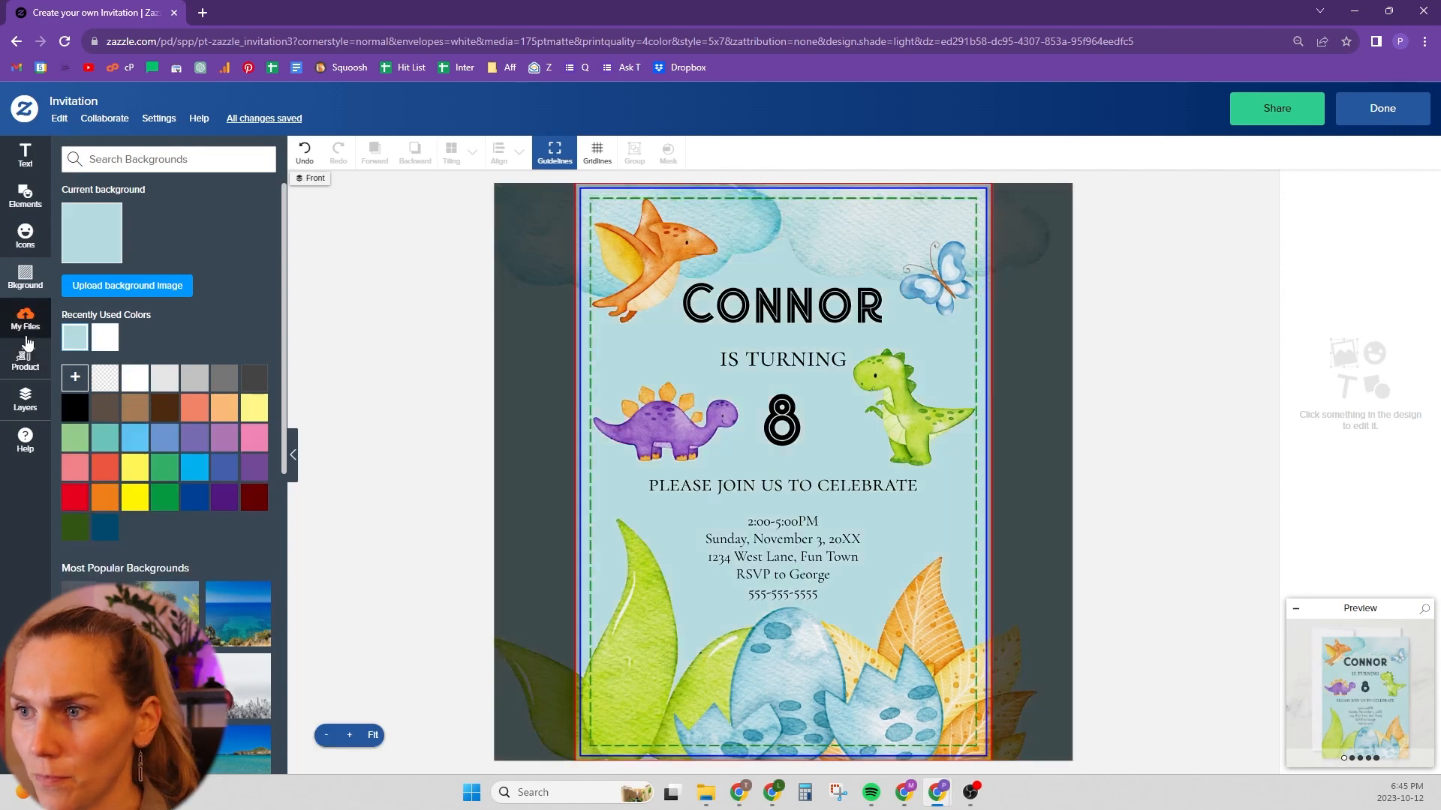
# Step: Reset the front background to white and give the card's back the recently used light blue background
pyautogui.click(75, 378)
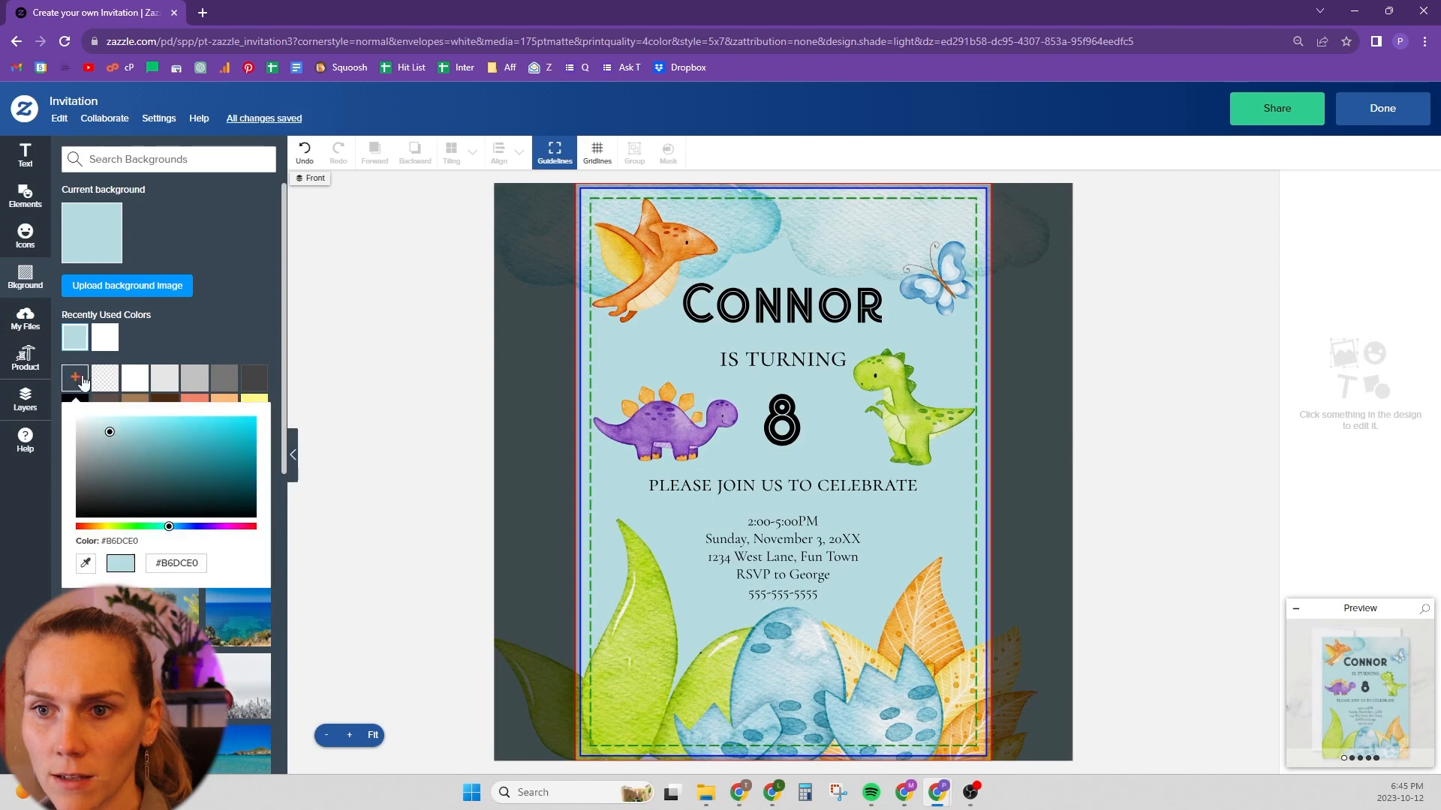
pyautogui.click(106, 340)
pyautogui.click(25, 398)
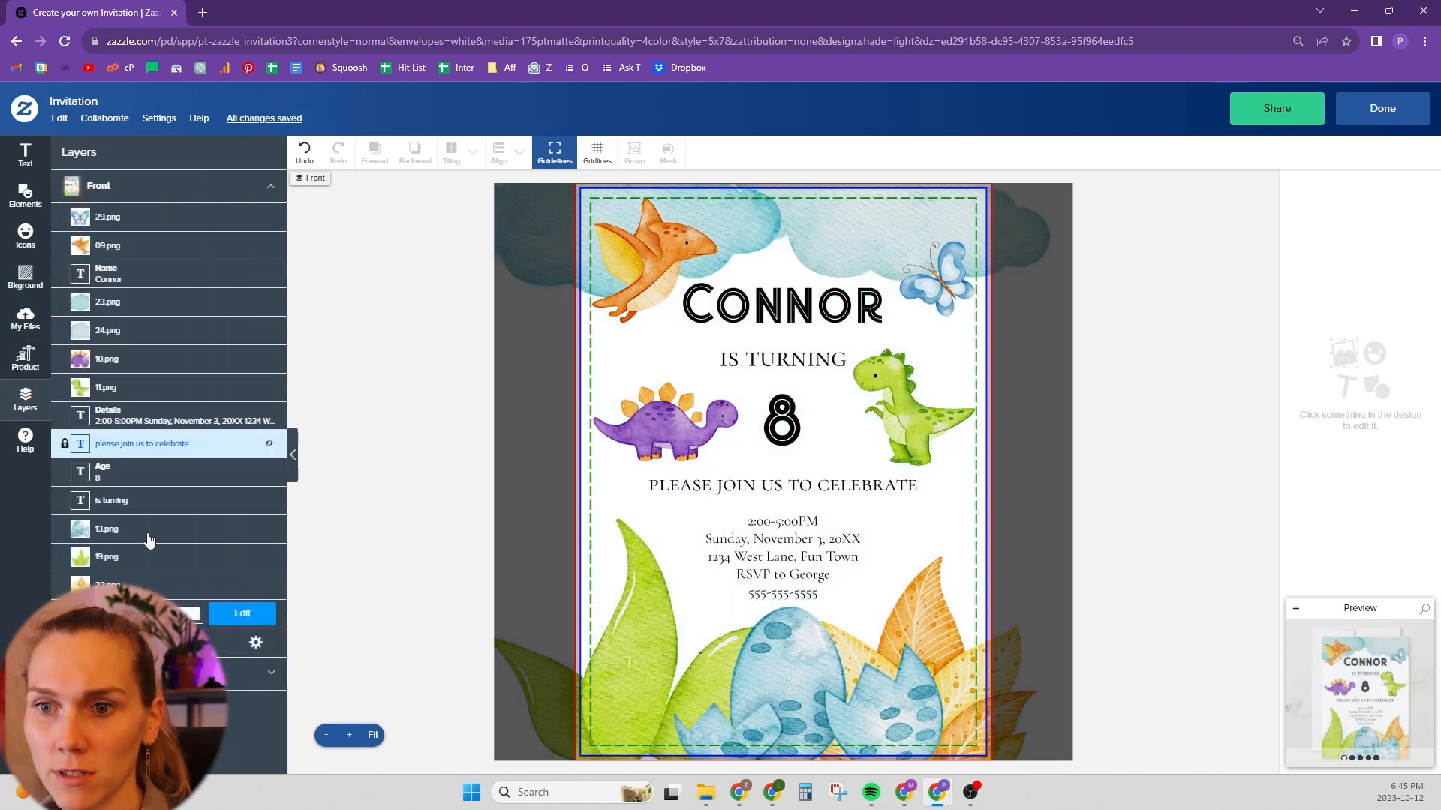
pyautogui.click(251, 672)
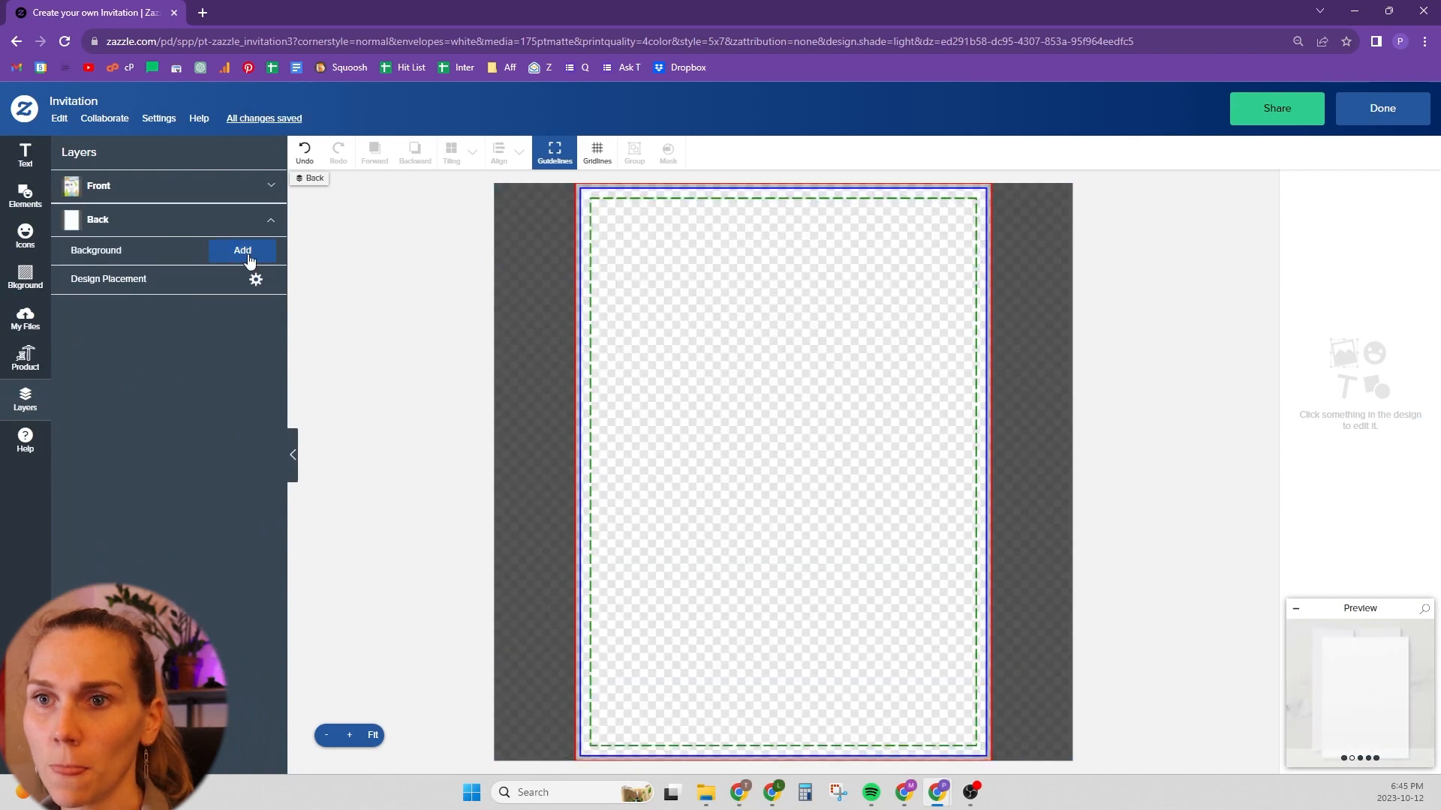
pyautogui.click(242, 252)
pyautogui.click(73, 247)
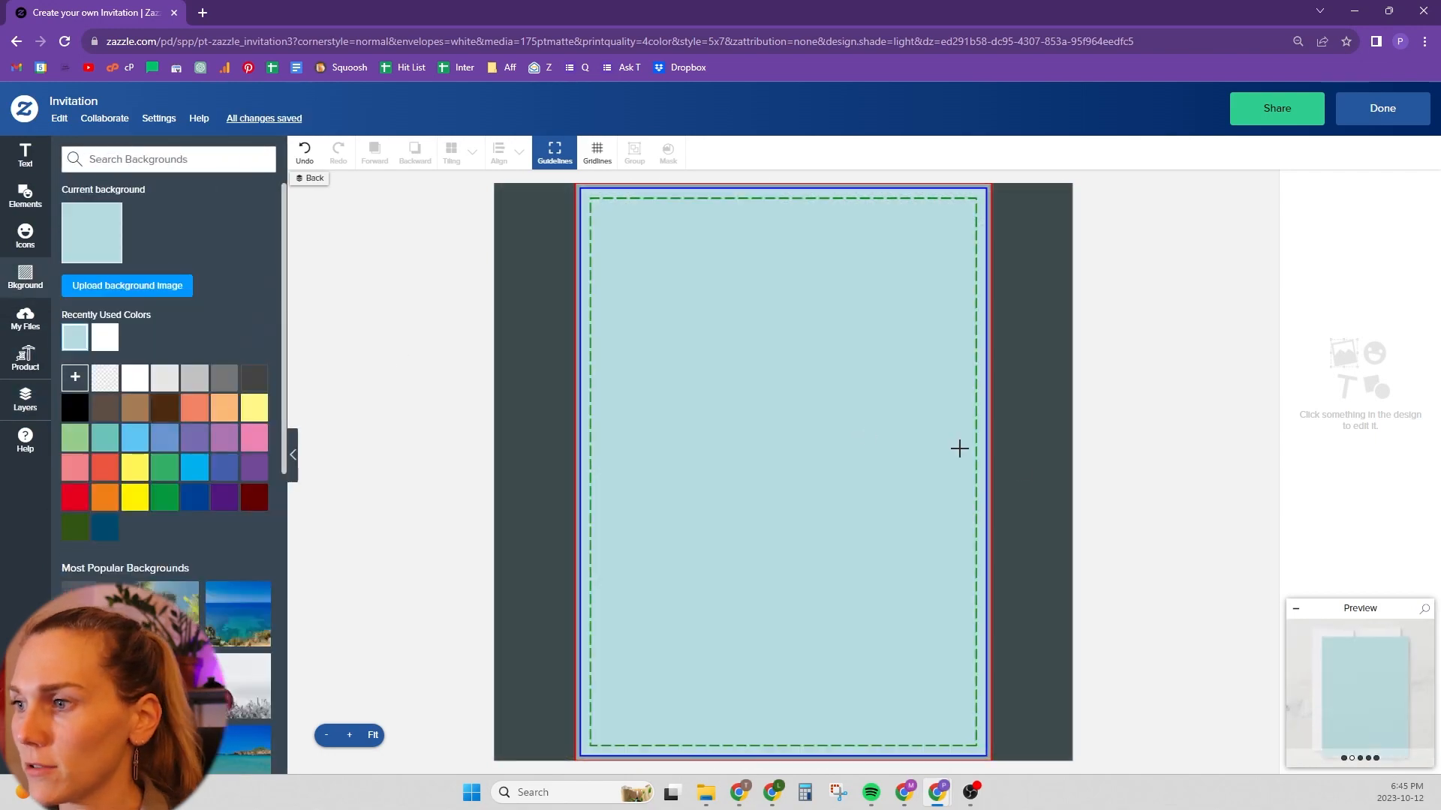
# Step: Finish the design and view the back and the combined front-and-back images on the product page
pyautogui.click(1397, 113)
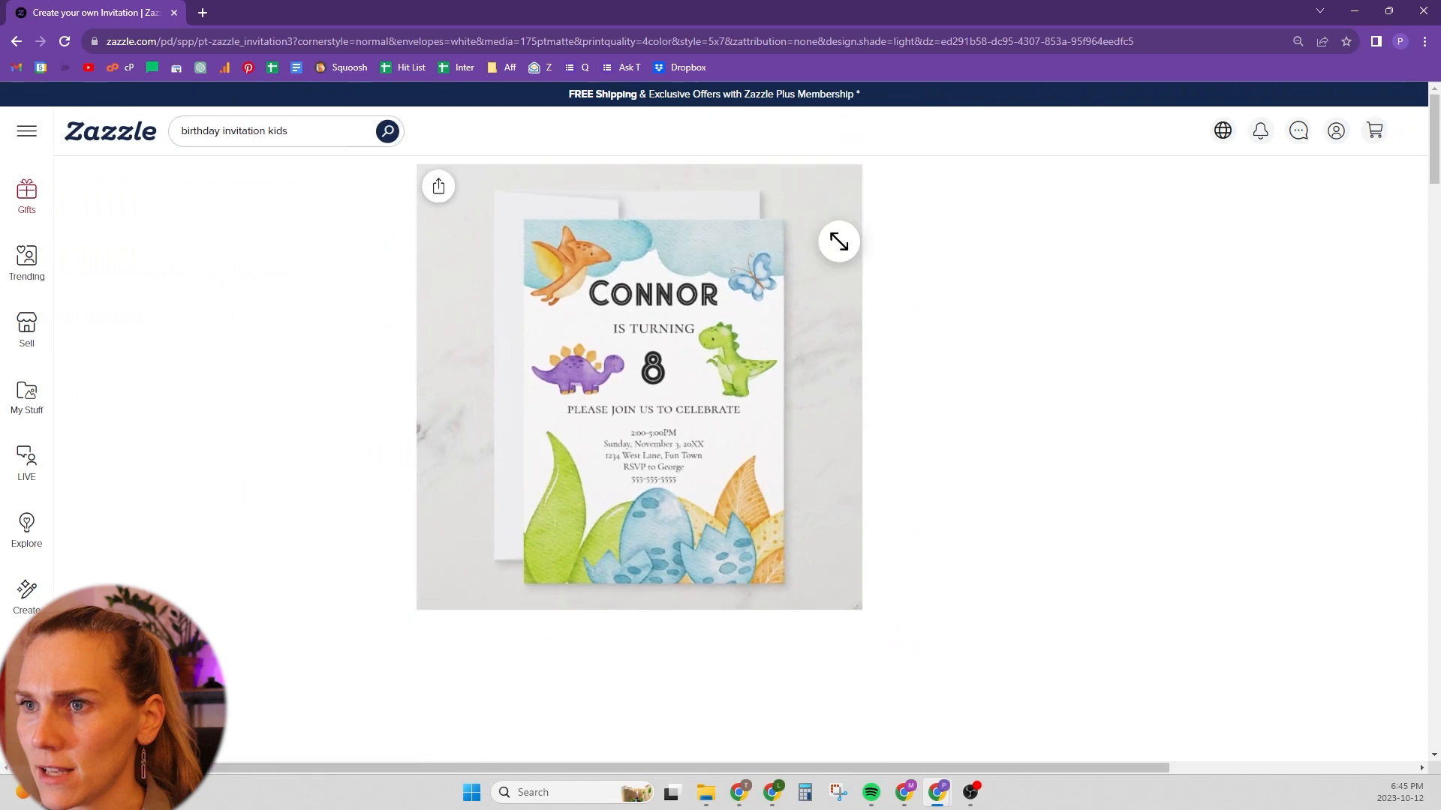
pyautogui.click(387, 255)
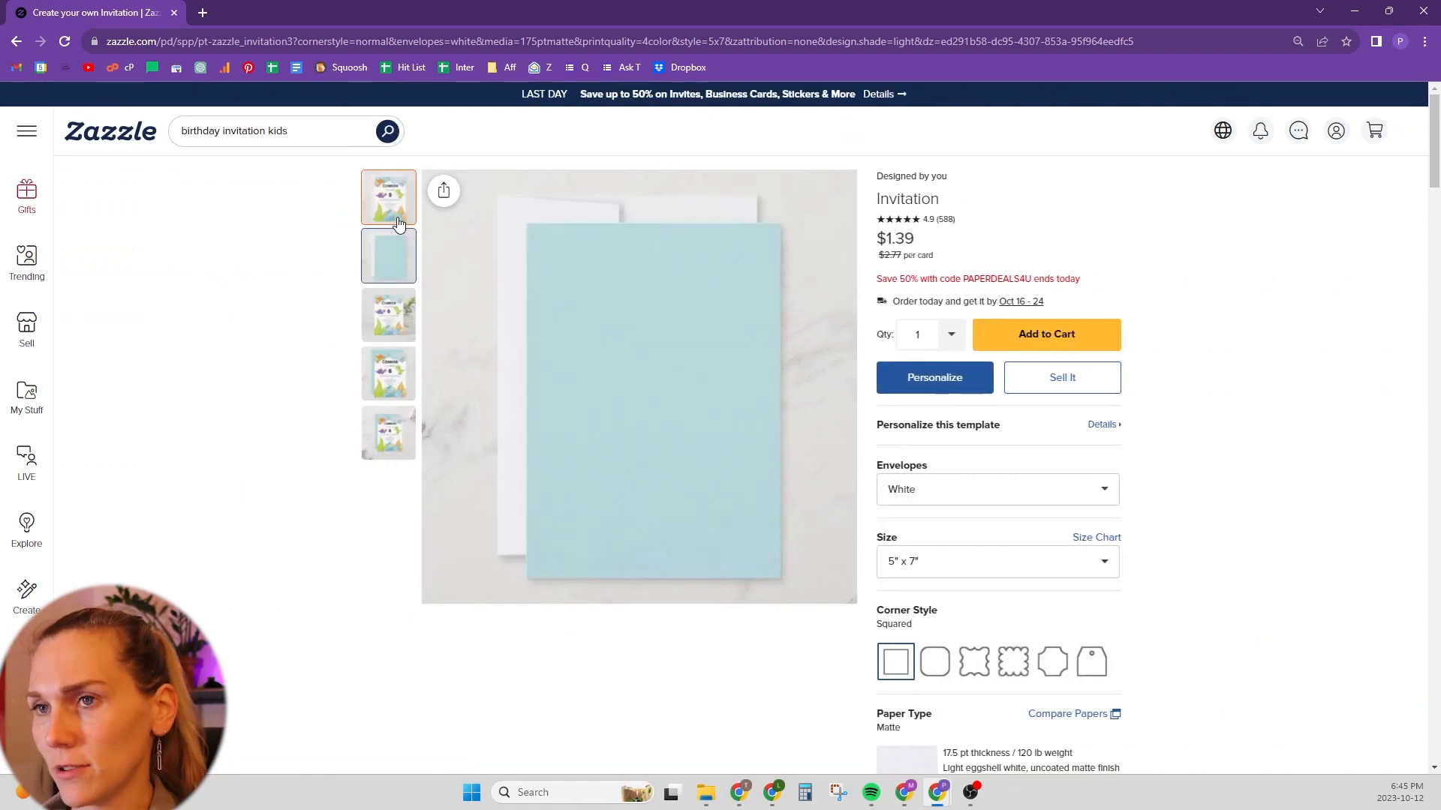
pyautogui.click(378, 396)
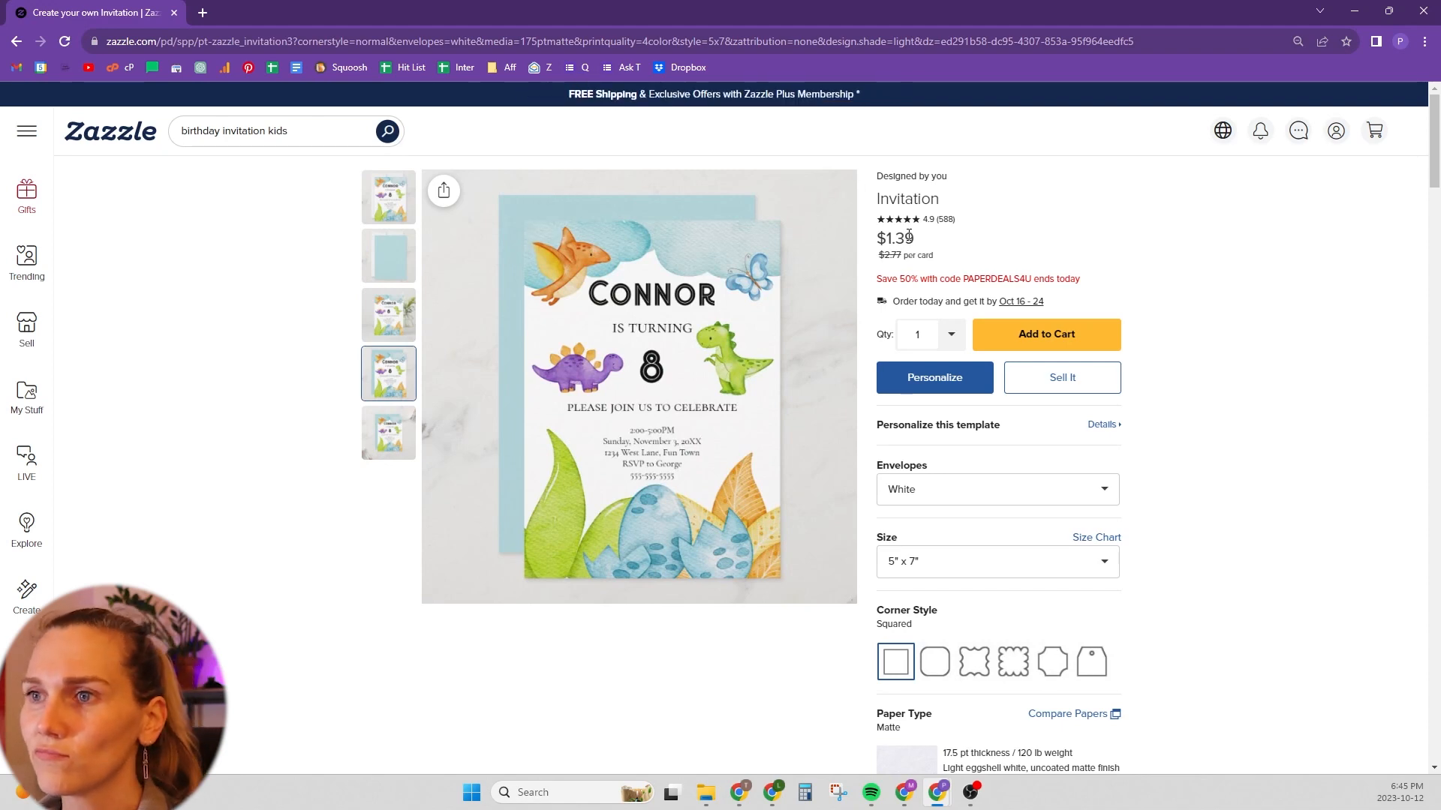
# Step: Reopen the design tool and set the front background to orange #E7B985 sampled from the pterosaur
pyautogui.click(906, 389)
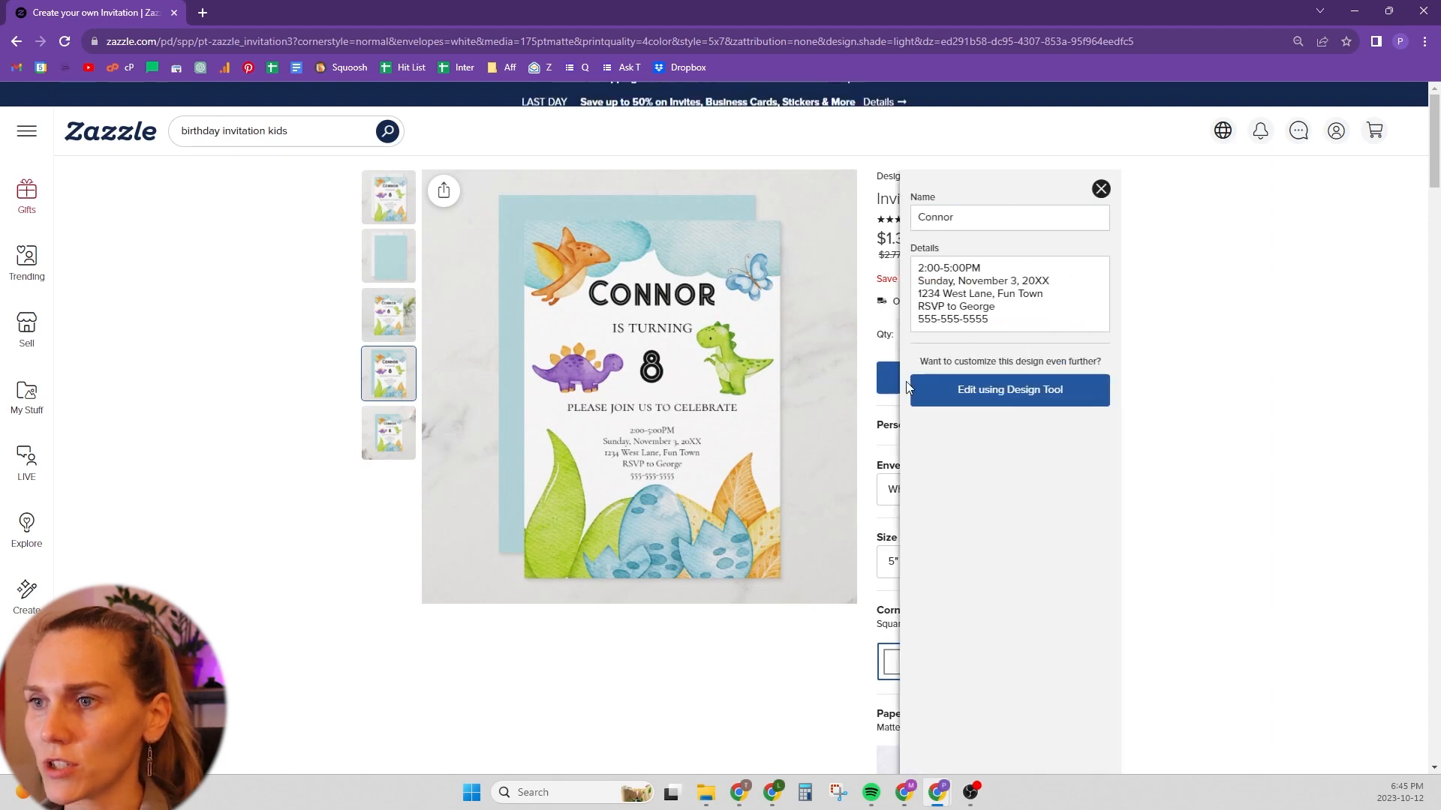
pyautogui.click(600, 289)
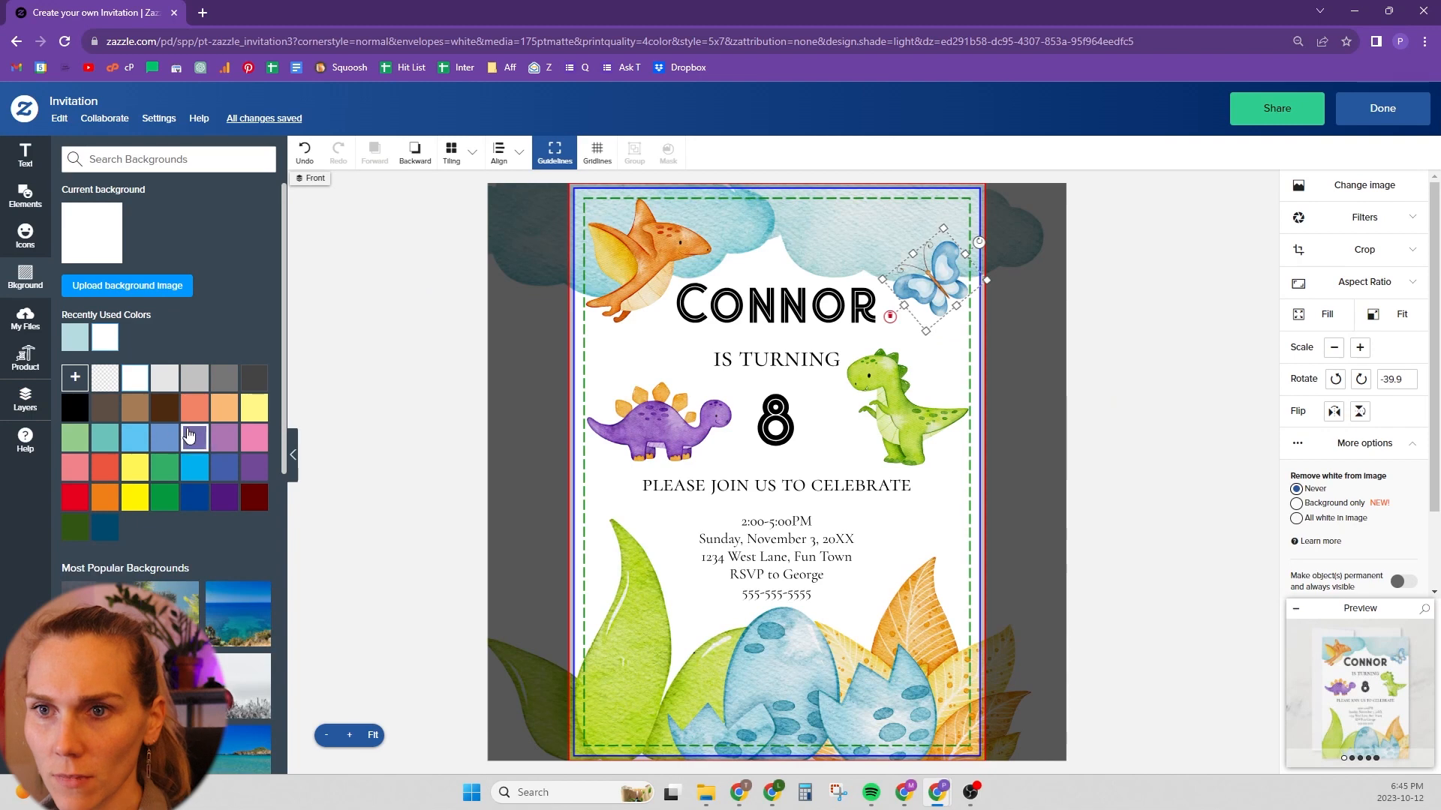
pyautogui.click(76, 379)
pyautogui.click(86, 564)
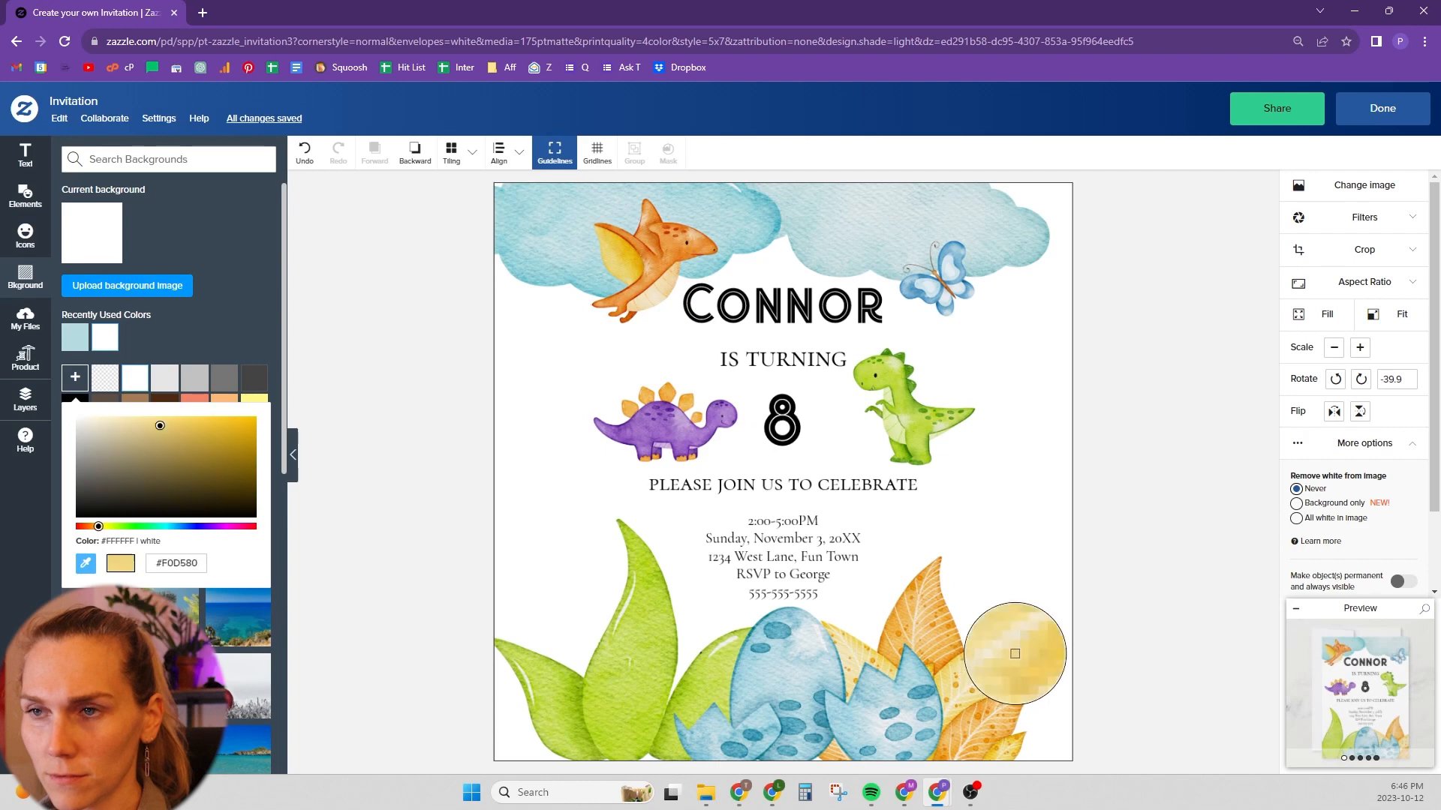
pyautogui.click(646, 265)
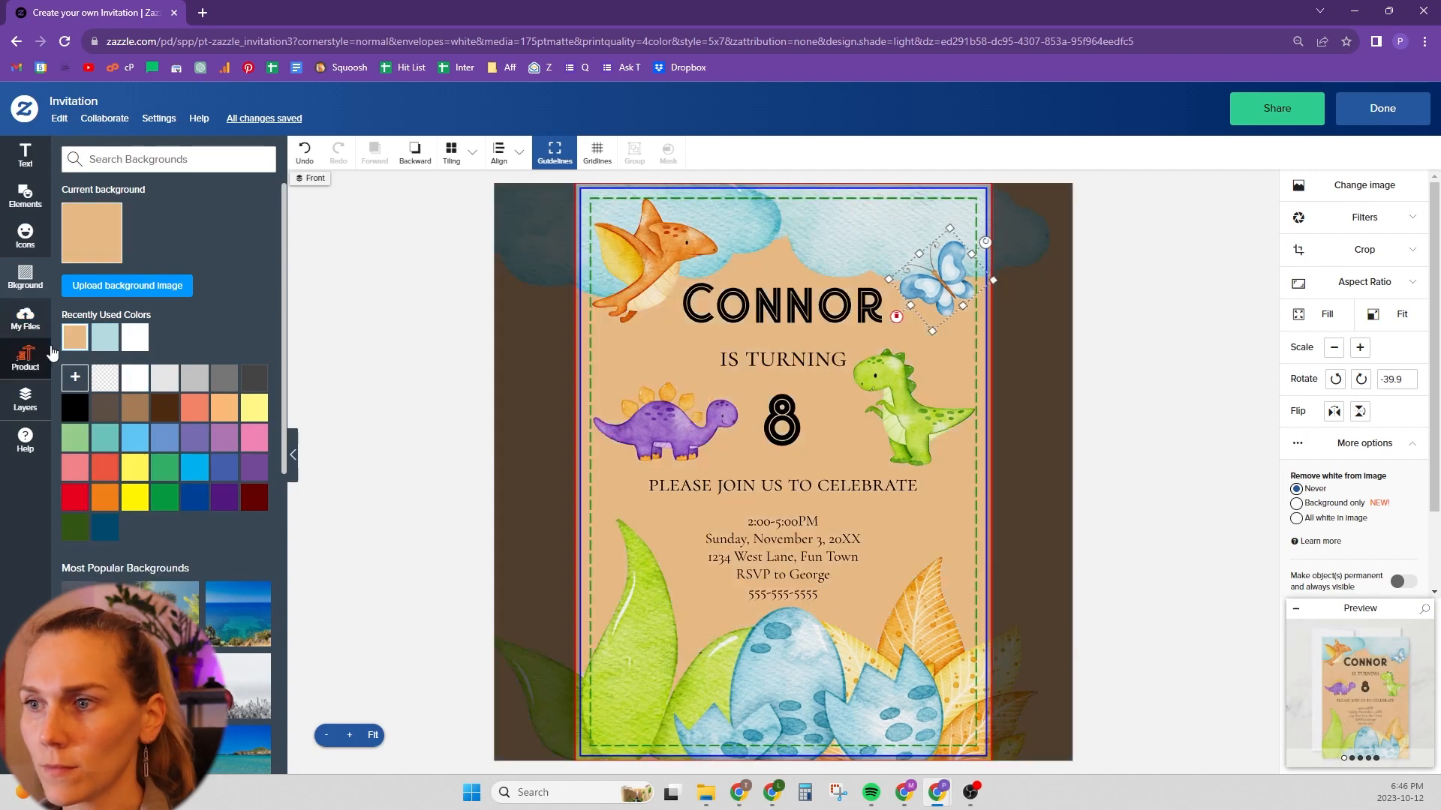
# Step: Reset the front background to white and set the back background to the sampled orange #E7B985
pyautogui.click(76, 378)
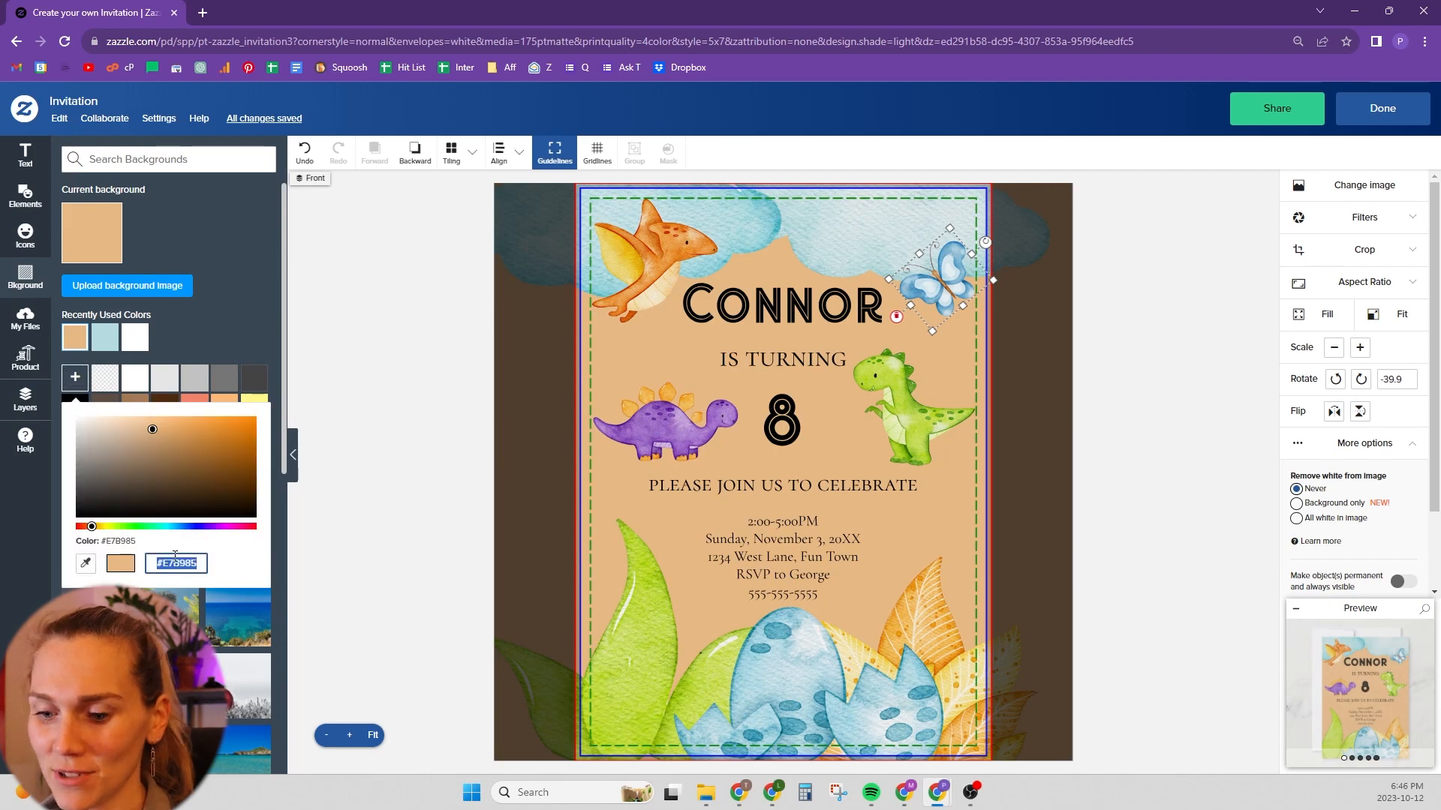
pyautogui.click(134, 379)
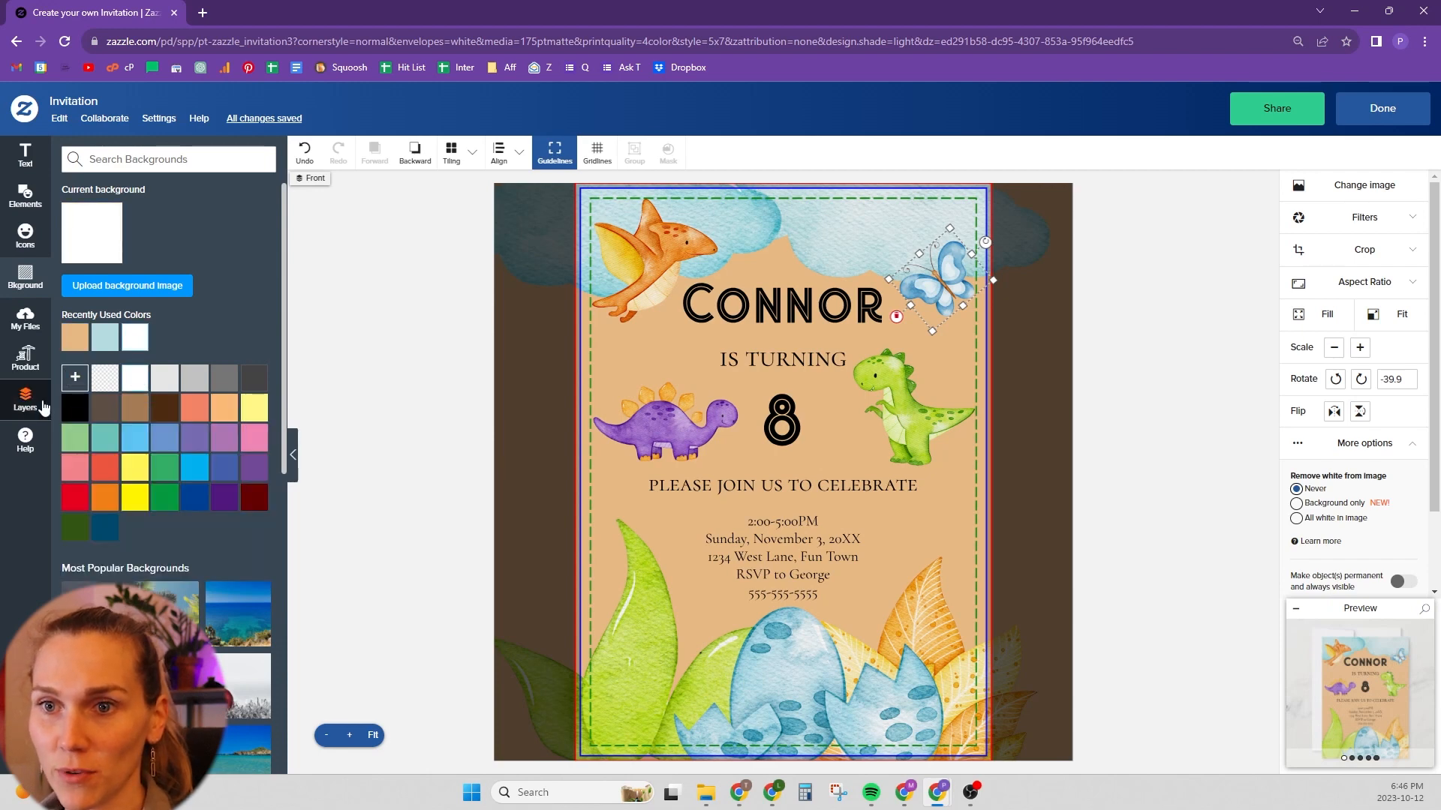
pyautogui.click(41, 403)
pyautogui.click(150, 673)
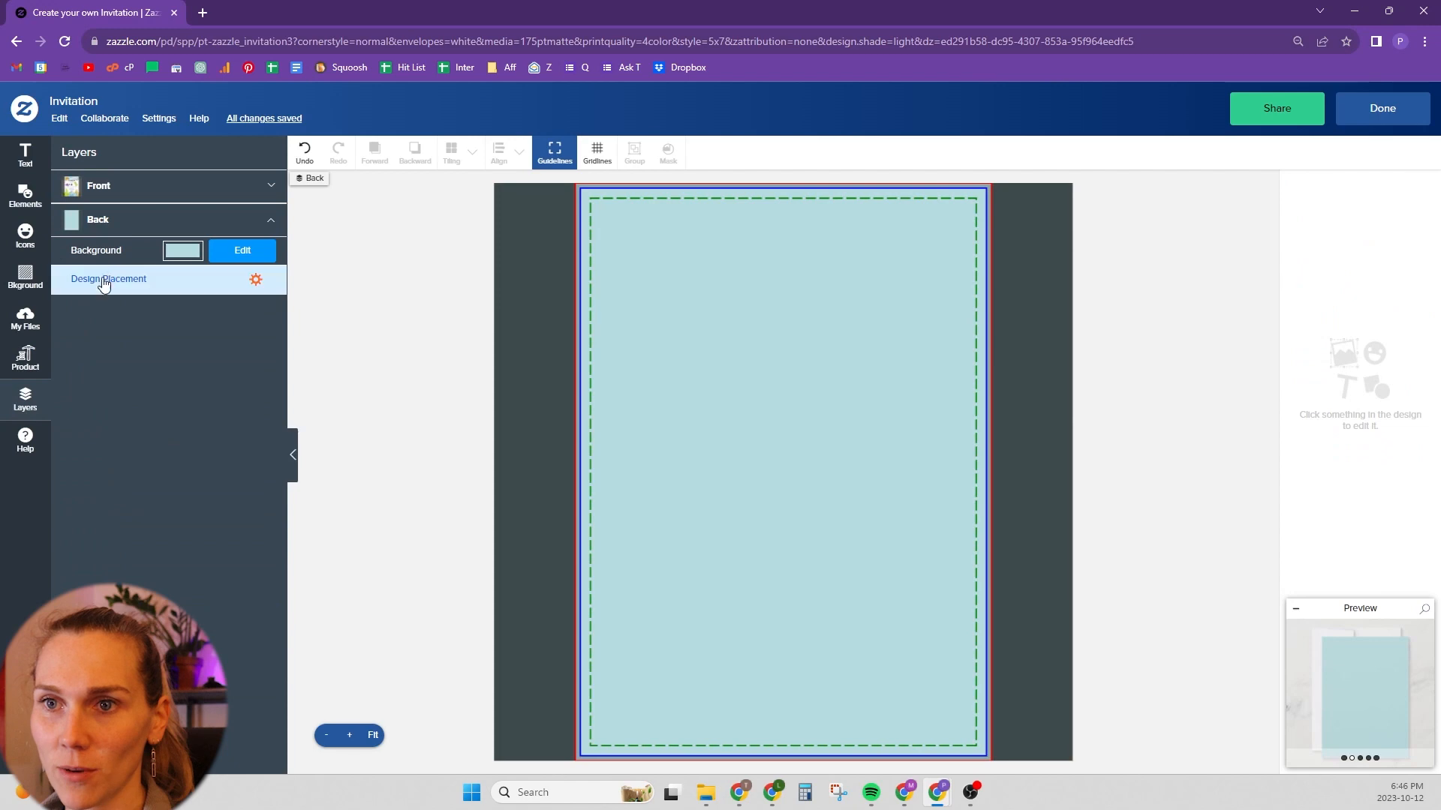
pyautogui.click(242, 250)
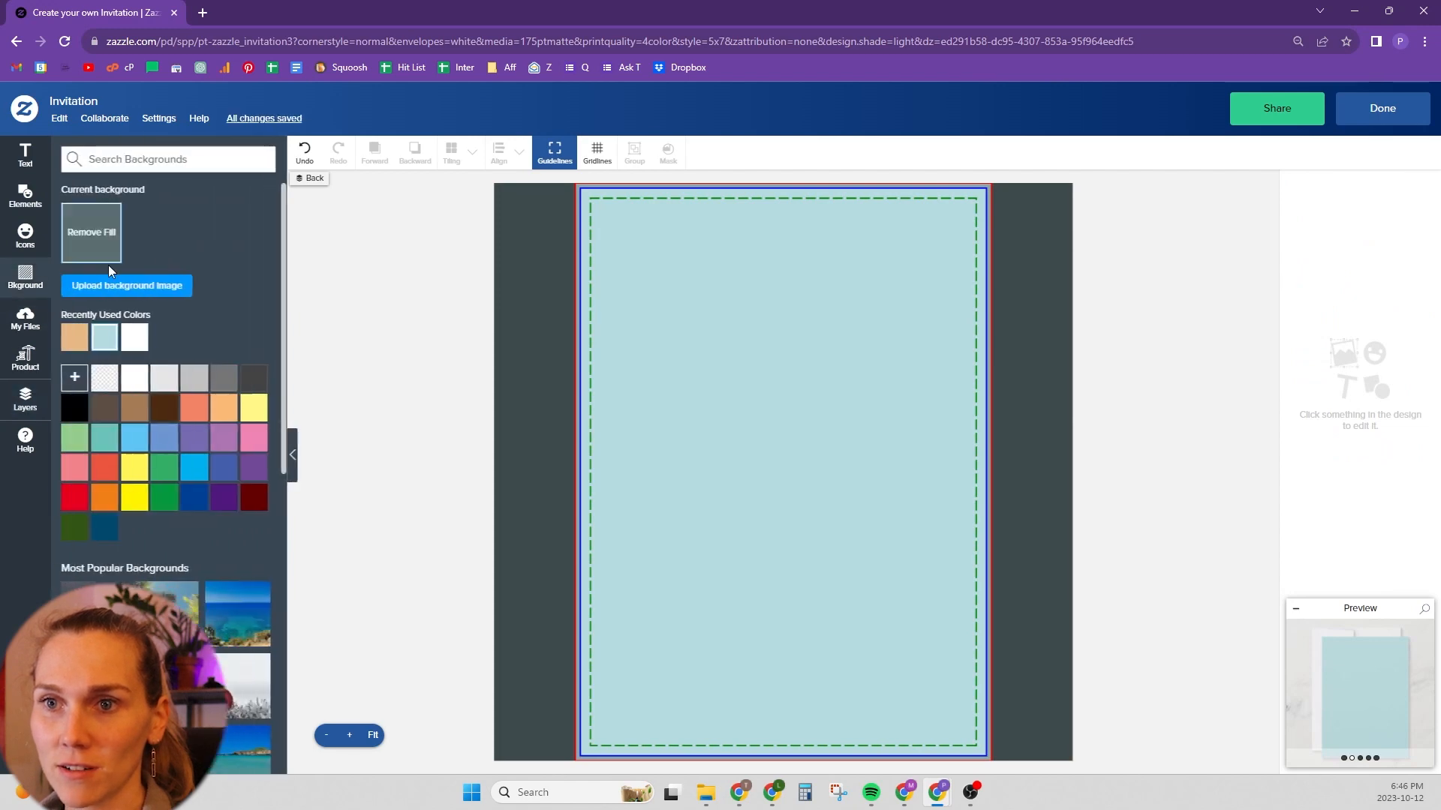
pyautogui.click(75, 338)
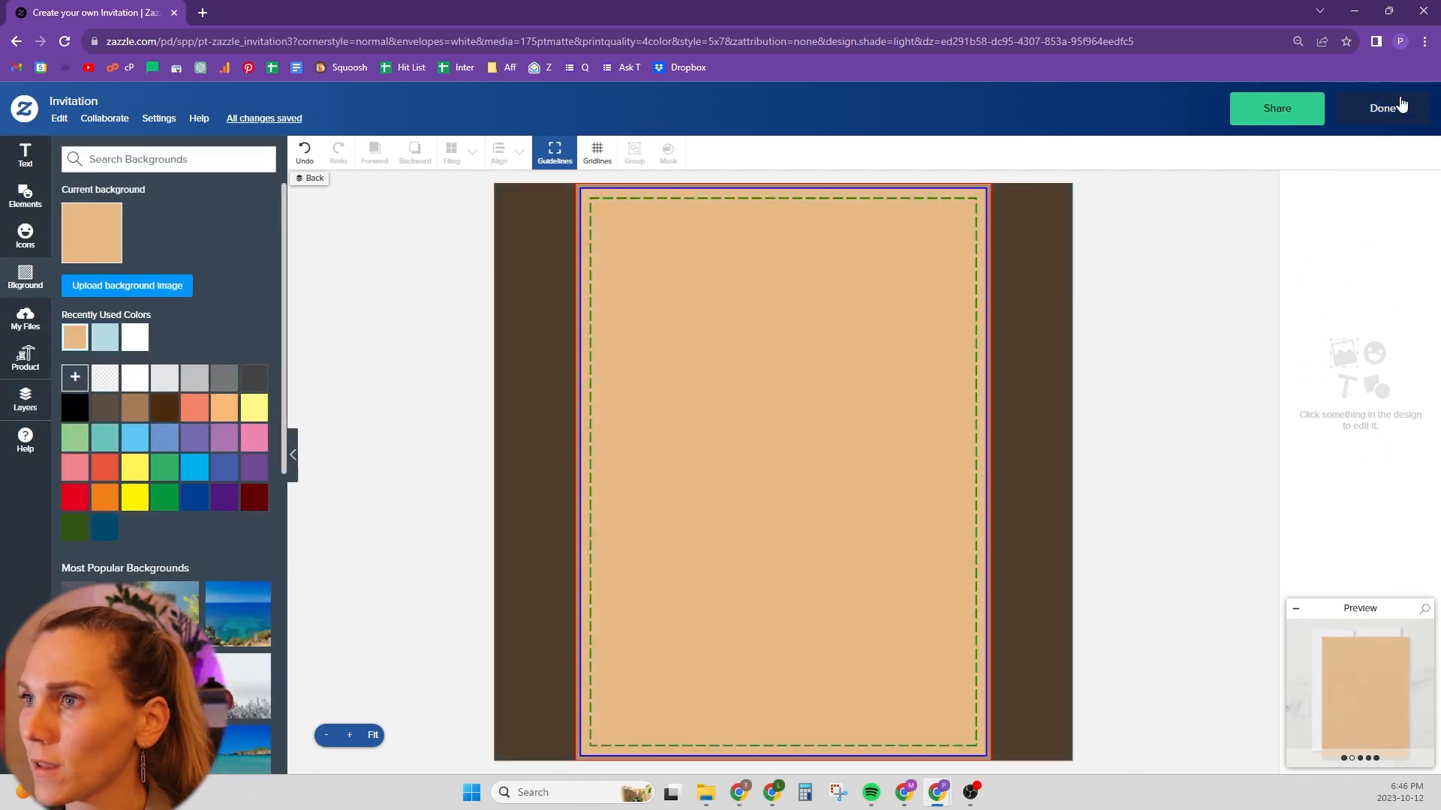
# Step: Check the orange back on the product page, reopen the design tool and brighten the back background to #FCC280
pyautogui.click(1389, 105)
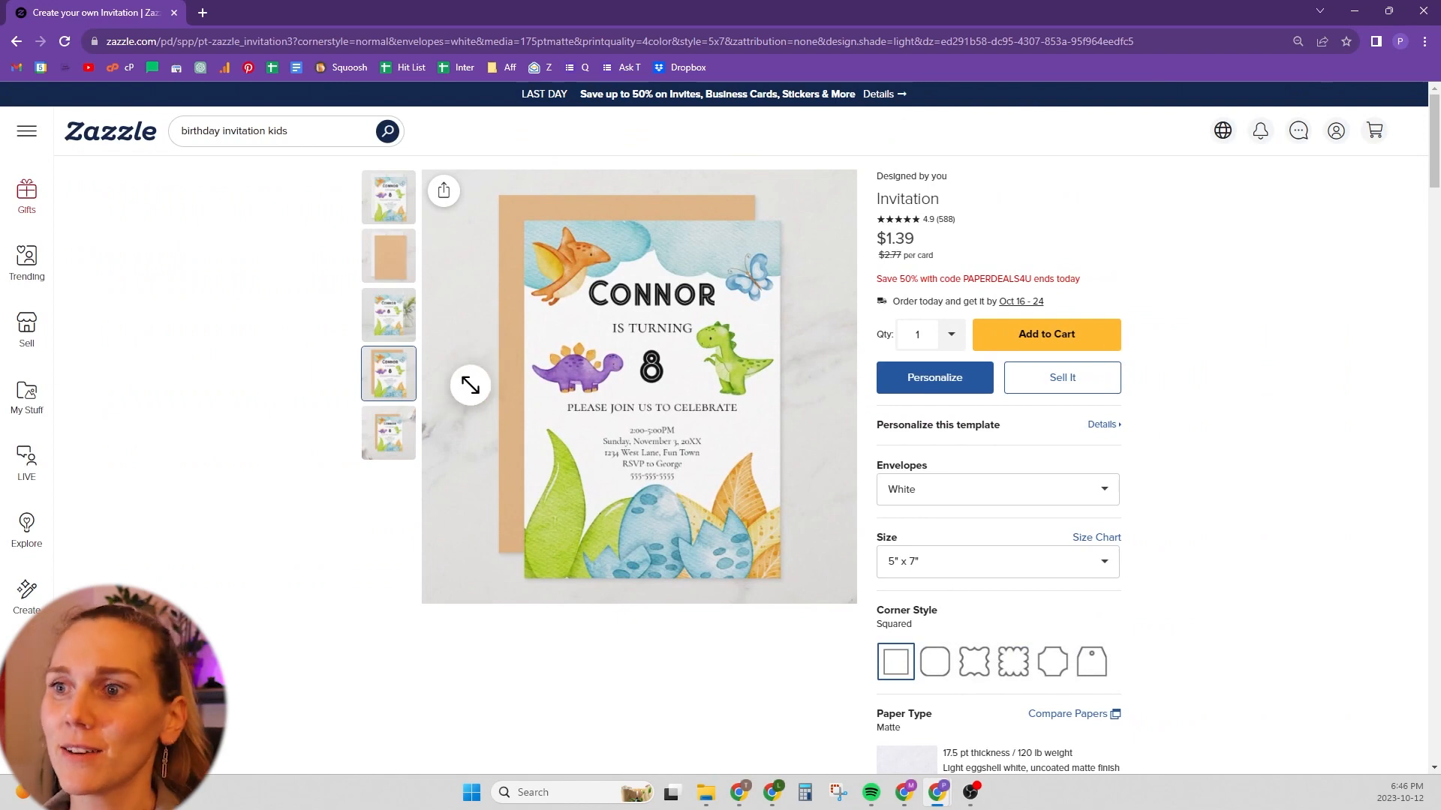
pyautogui.click(919, 381)
pyautogui.click(983, 389)
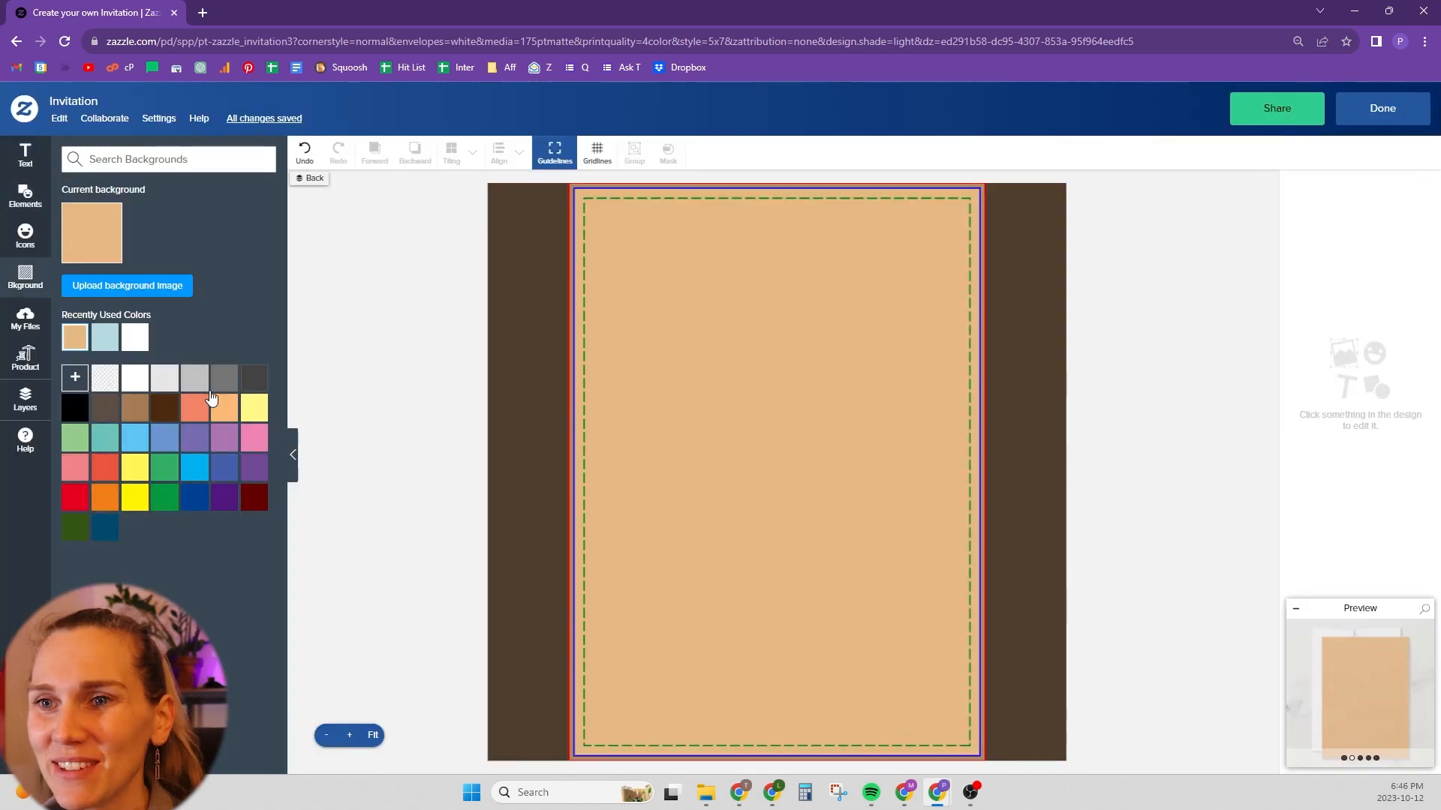
pyautogui.click(75, 377)
pyautogui.moveTo(171, 434); pyautogui.dragTo(166, 424)
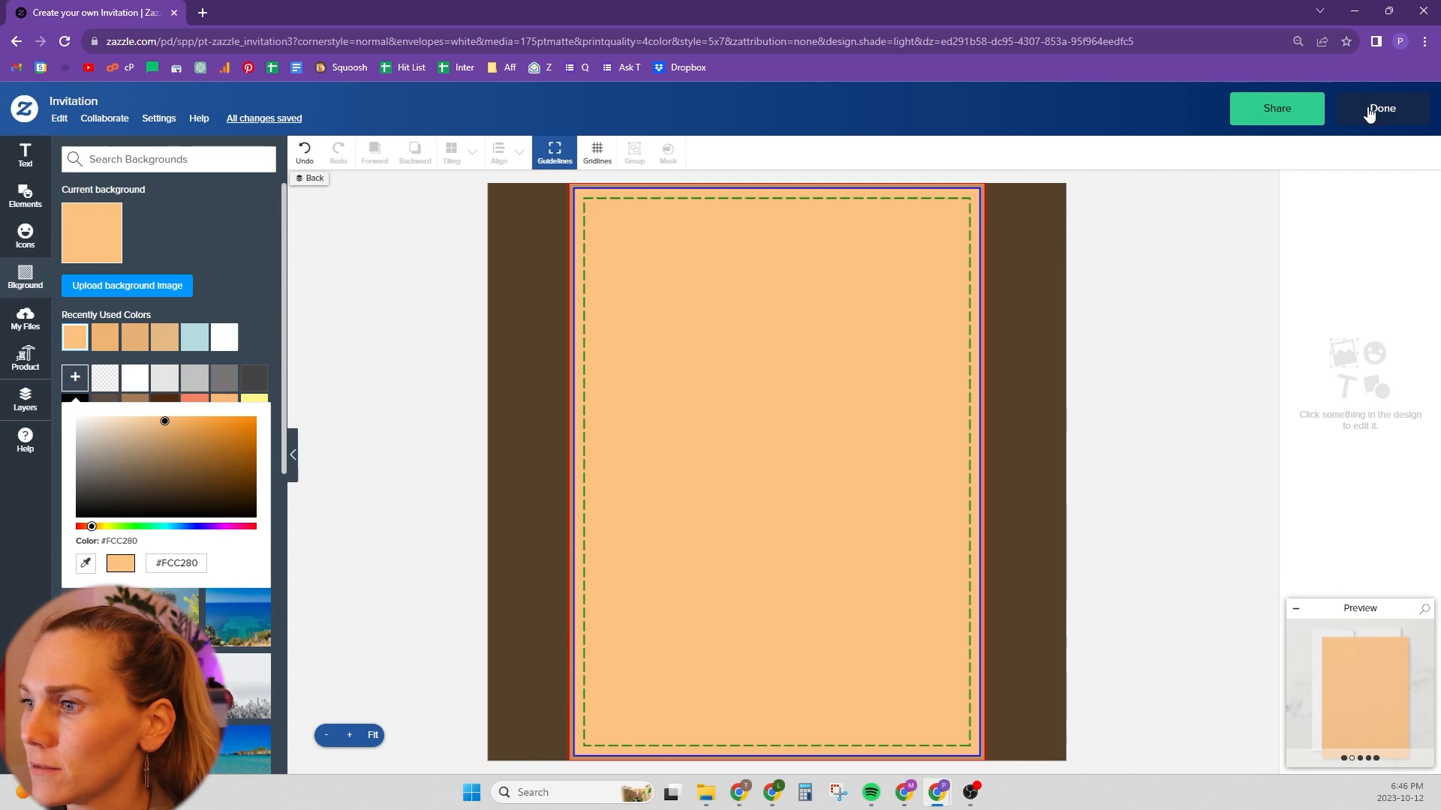
# Step: Finish the design and check which fields can be personalized on its product page
pyautogui.click(1383, 113)
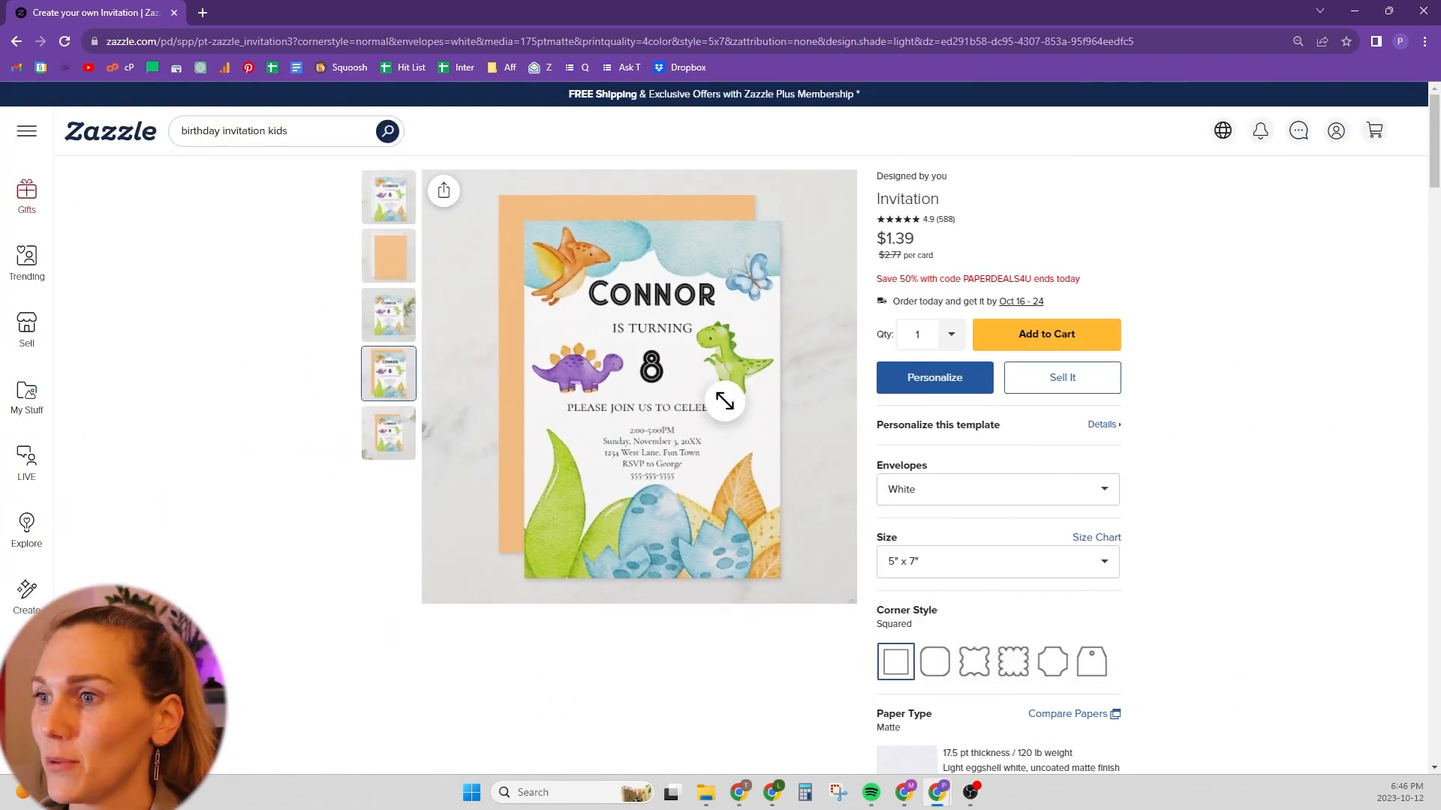
pyautogui.click(962, 424)
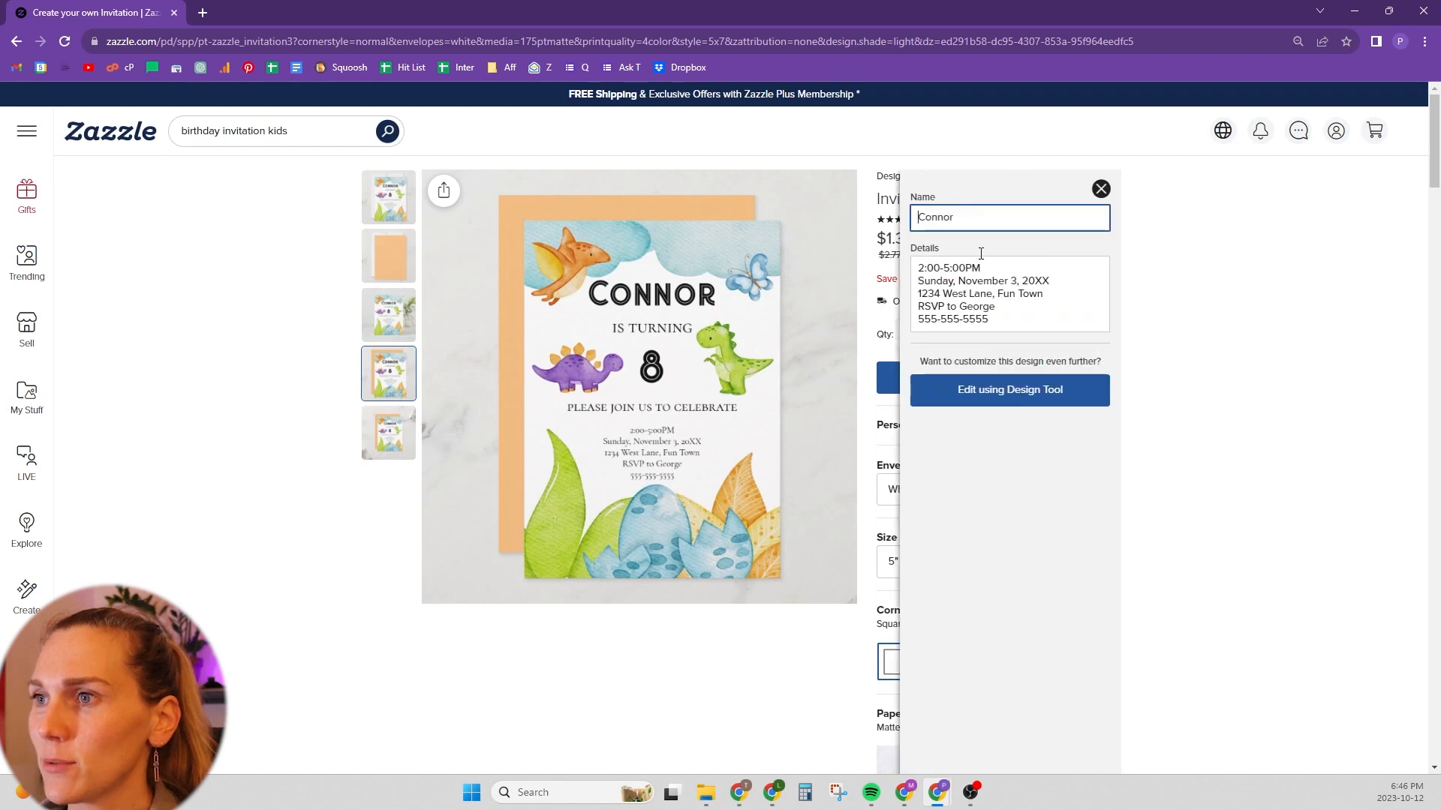
pyautogui.click(1101, 188)
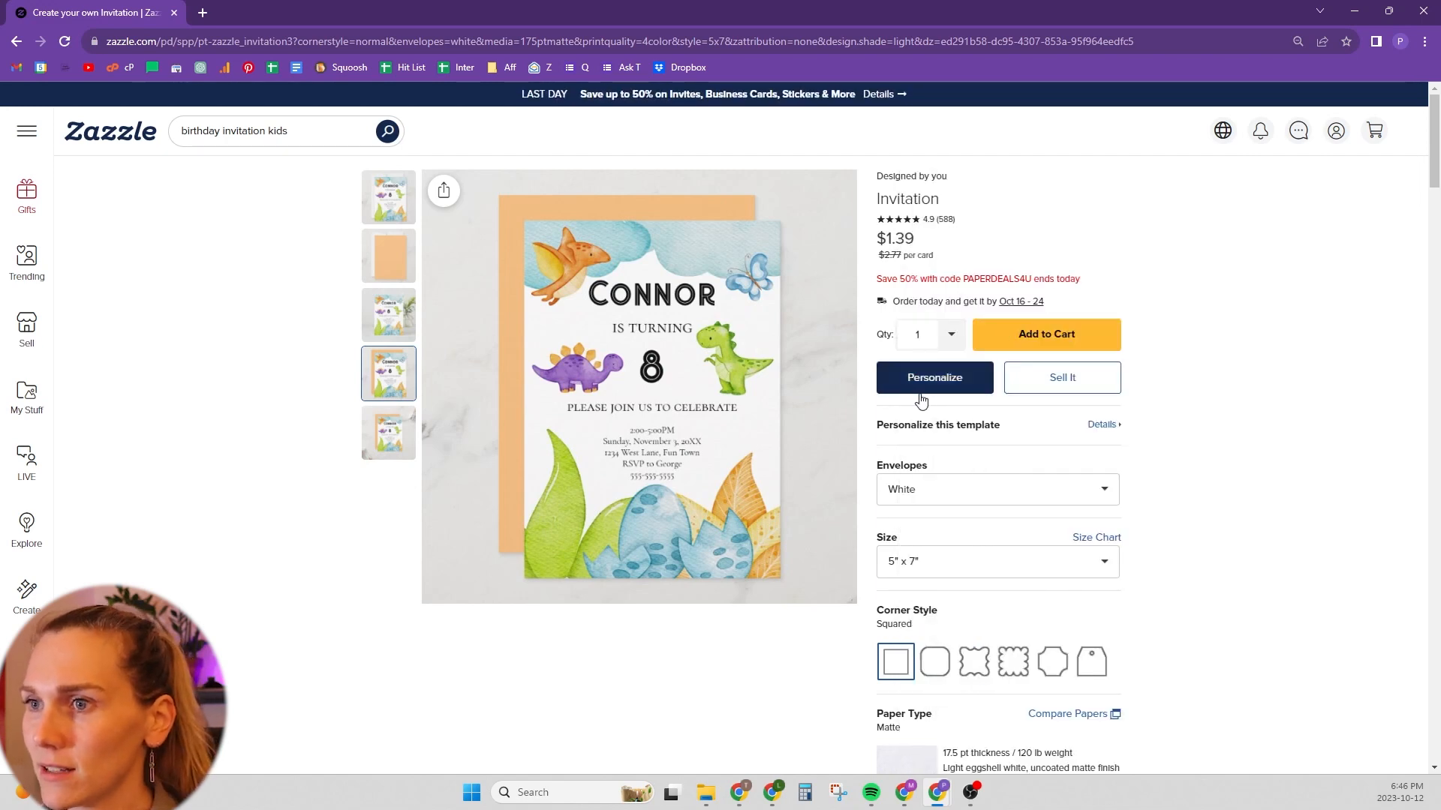
# Step: Reopen the design tool and examine the template object options of the "8" text on the front
pyautogui.click(924, 387)
pyautogui.click(972, 402)
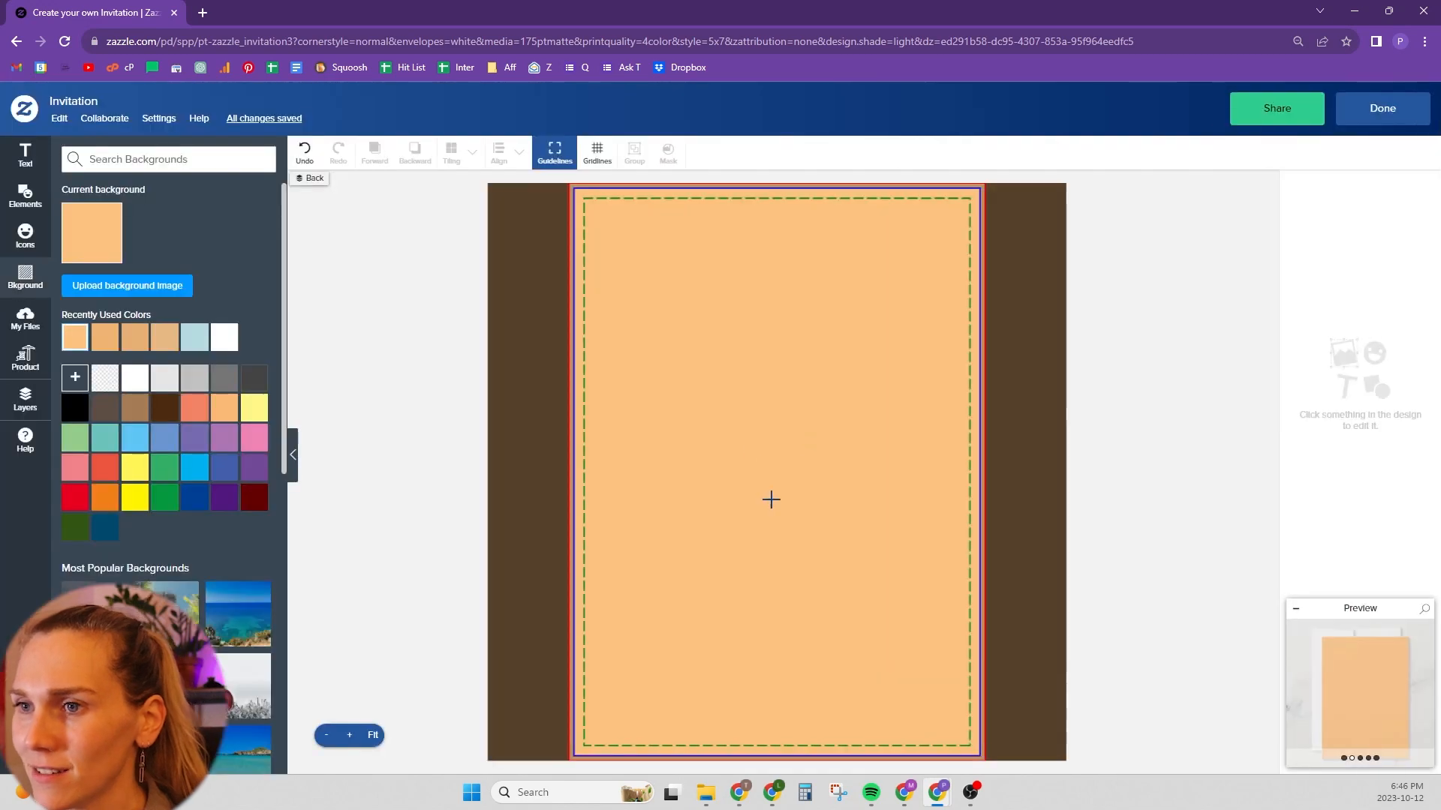
pyautogui.click(25, 397)
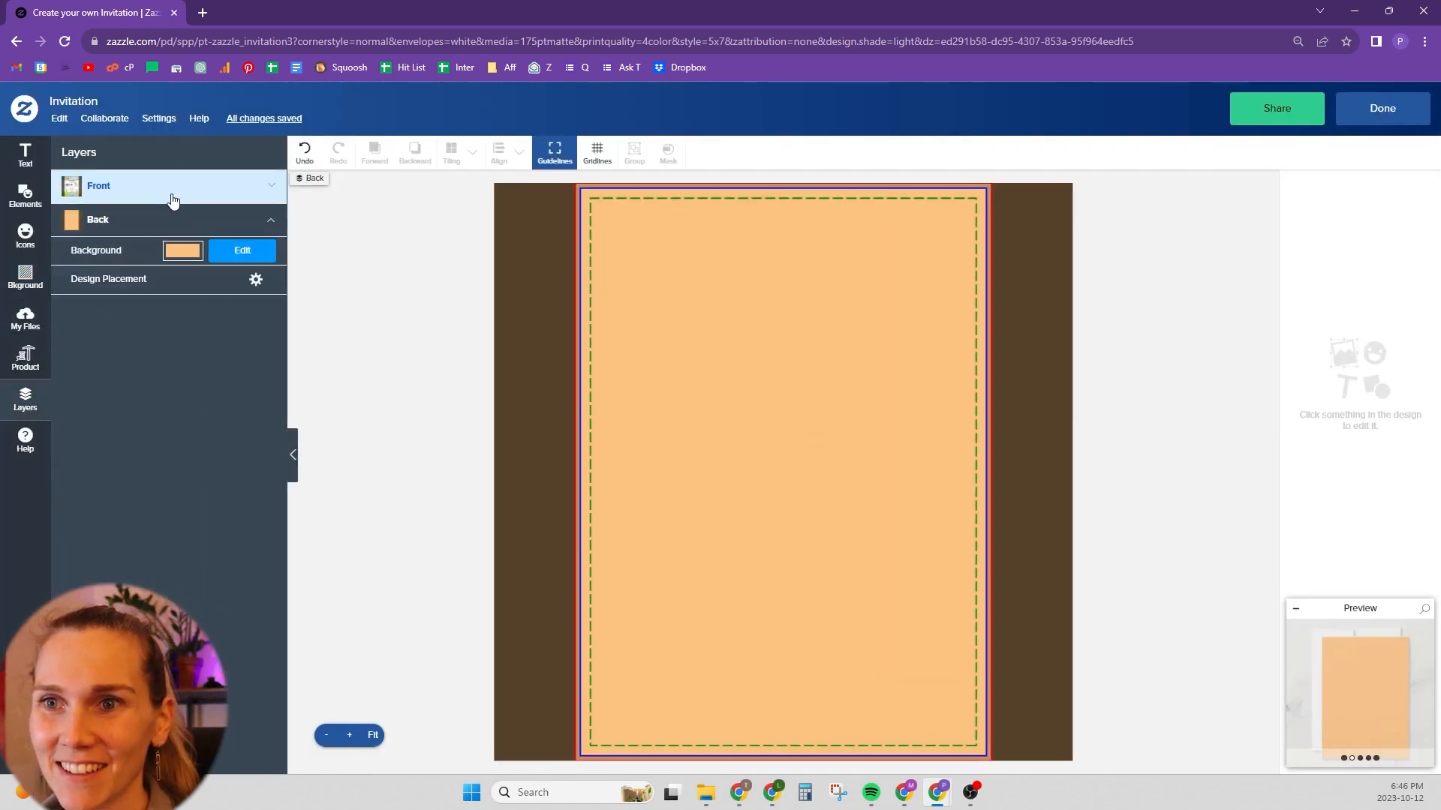
pyautogui.click(170, 194)
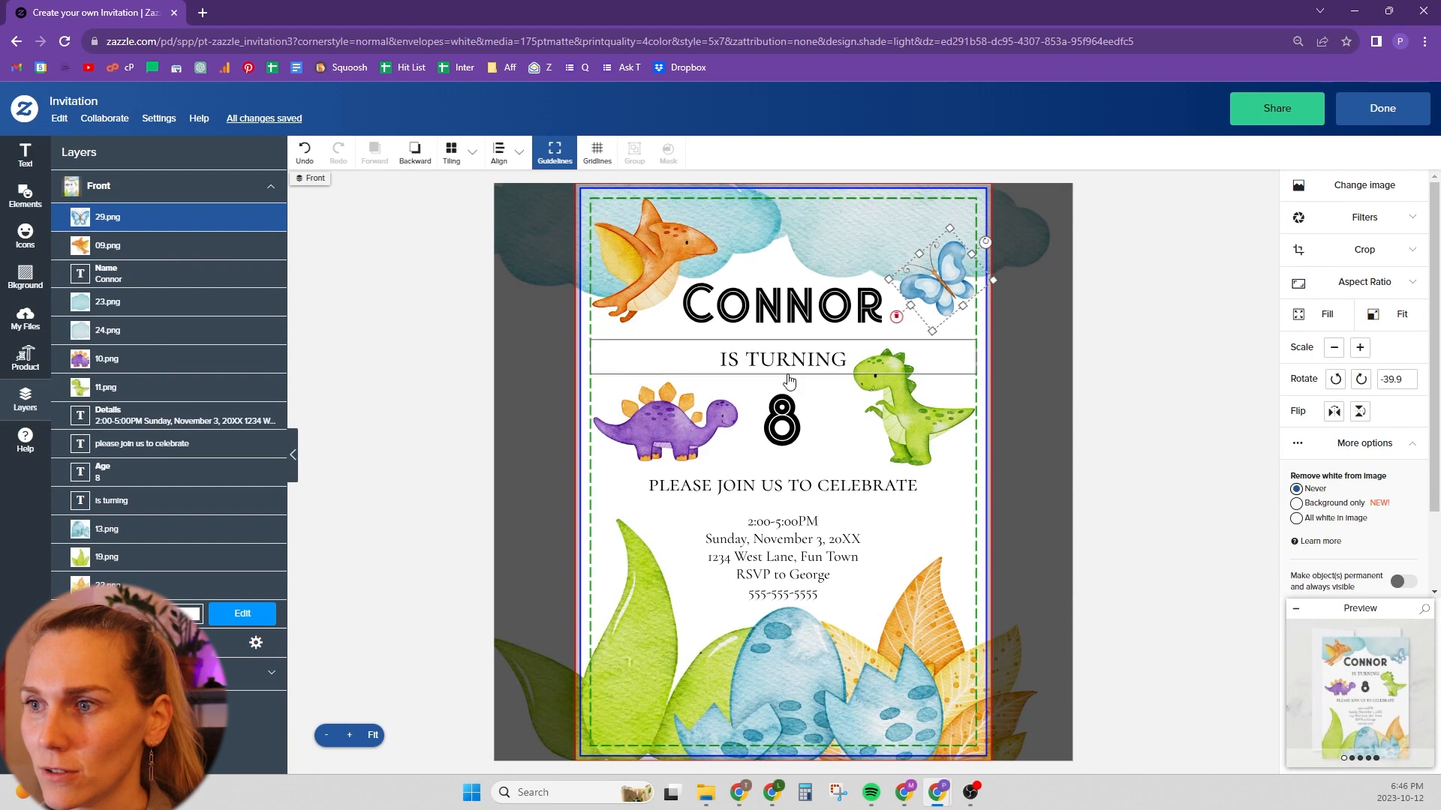
pyautogui.click(785, 413)
pyautogui.scroll(-3, 1386, 436)
pyautogui.scroll(-3, 1386, 435)
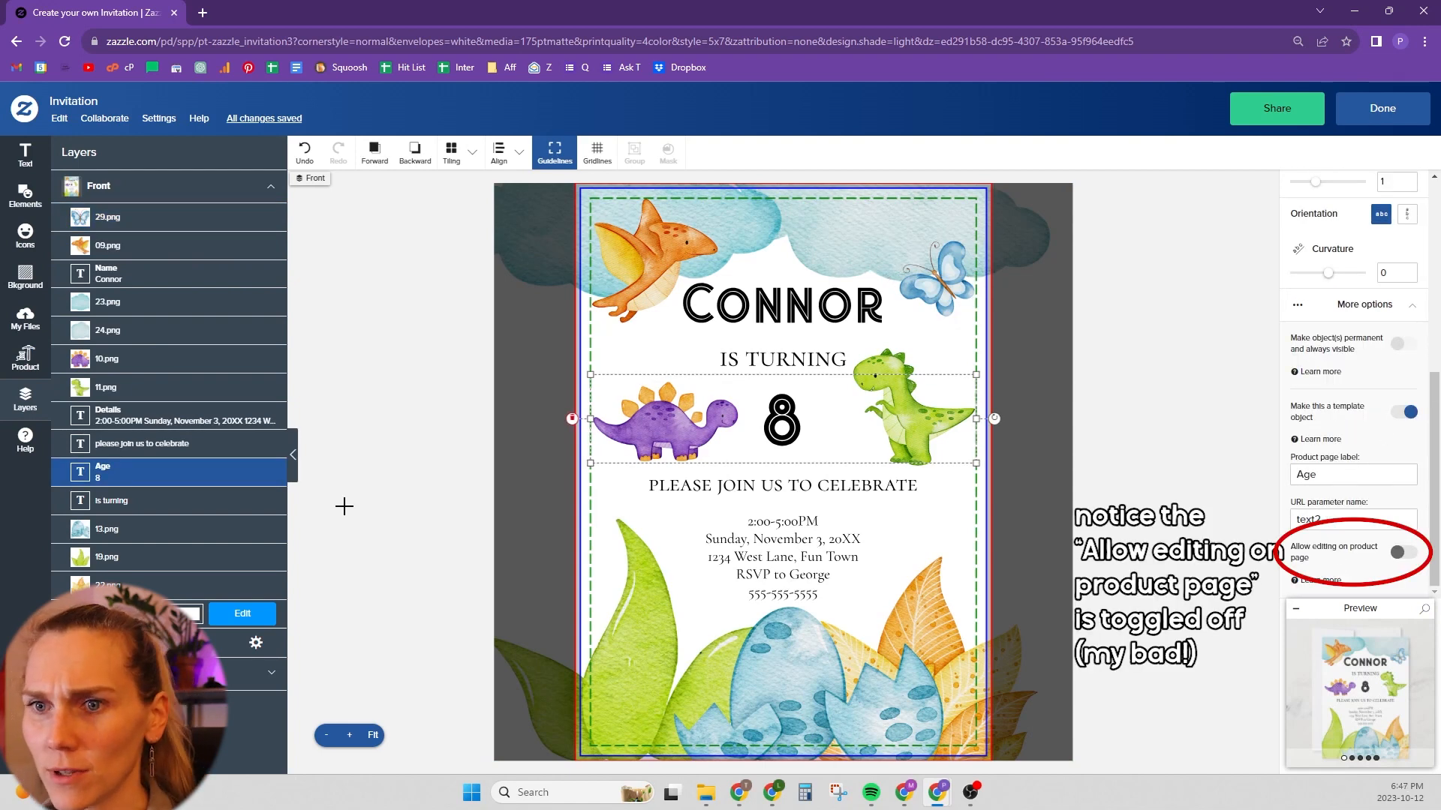
# Step: Finish the design, check which fields can be personalized on the product page and reopen the design tool
pyautogui.click(1383, 108)
pyautogui.click(988, 421)
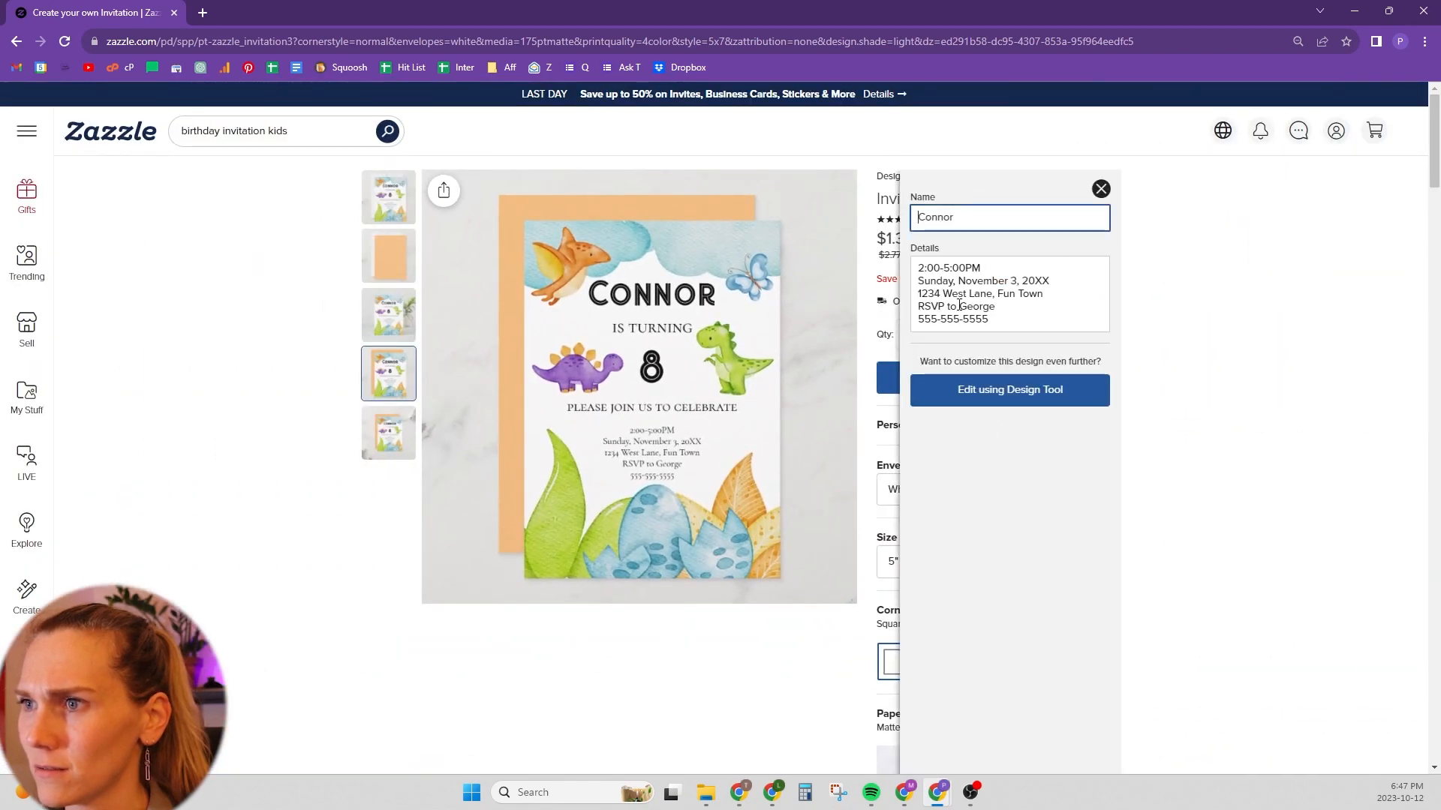
pyautogui.click(1029, 444)
pyautogui.click(1034, 395)
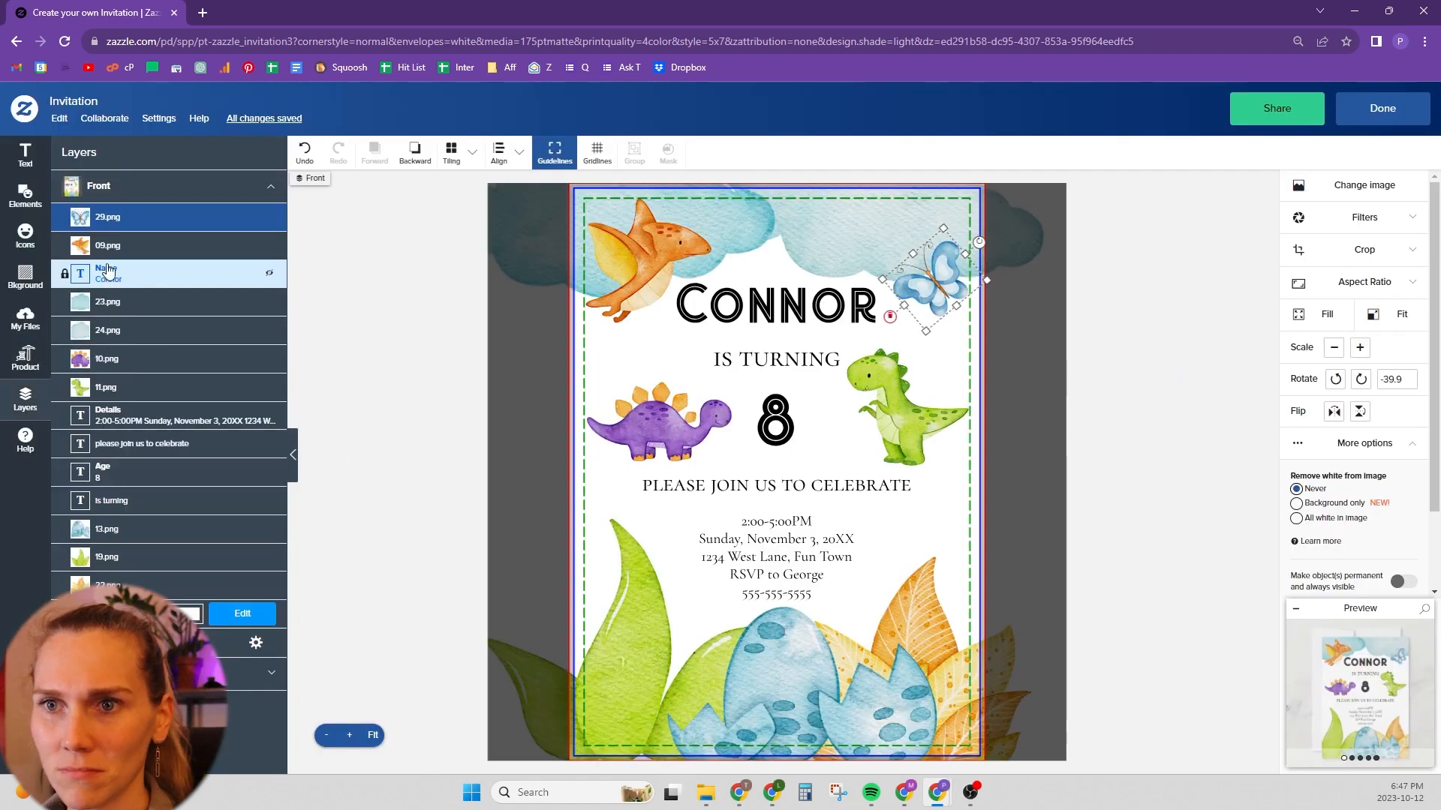
# Step: Reorder the front layers so all text sits above the images, ordered Name, Age, "is turning", "please join us to celebrate", Details
pyautogui.moveTo(143, 422); pyautogui.dragTo(133, 219)
pyautogui.moveTo(118, 448); pyautogui.dragTo(118, 230)
pyautogui.moveTo(143, 486); pyautogui.dragTo(128, 254)
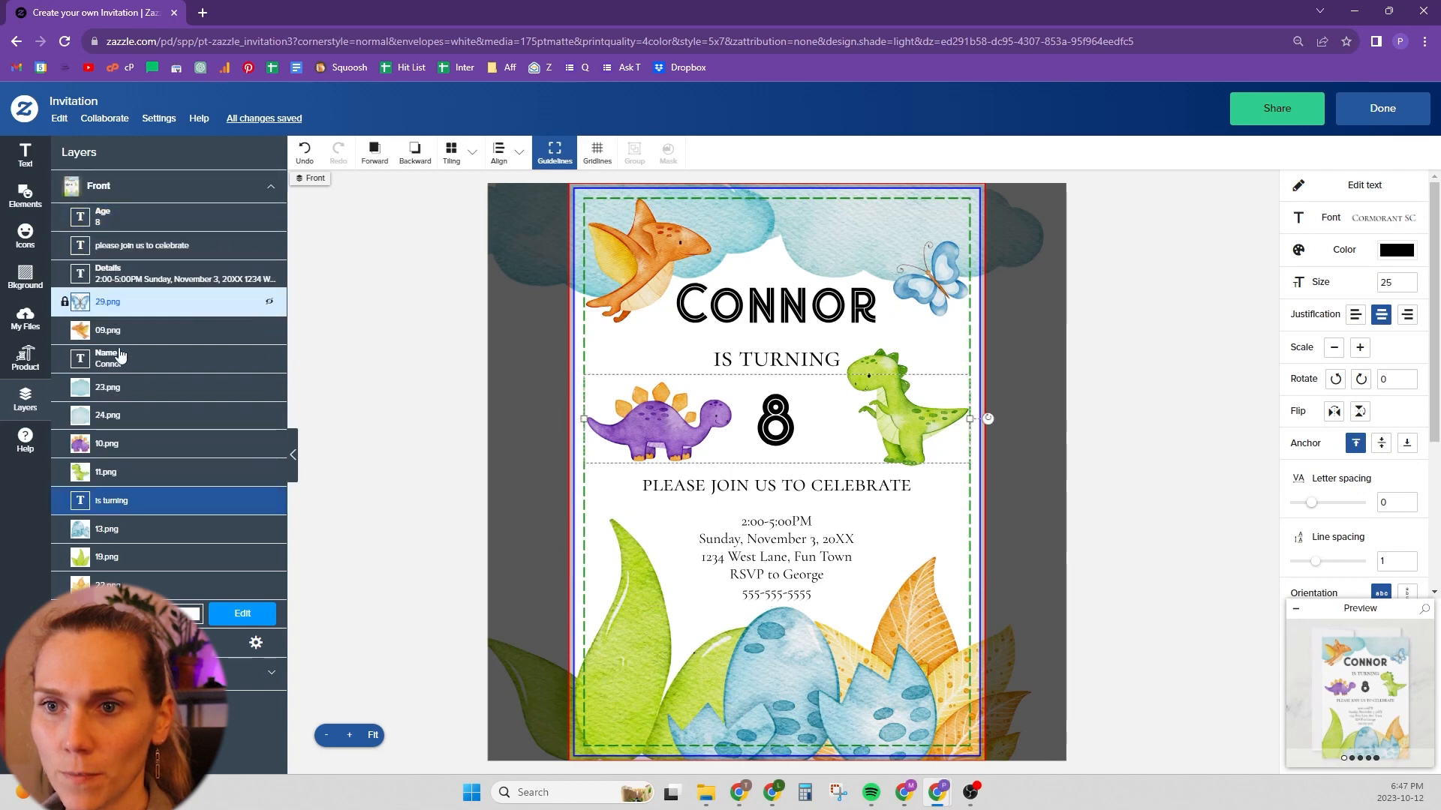
pyautogui.click(129, 387)
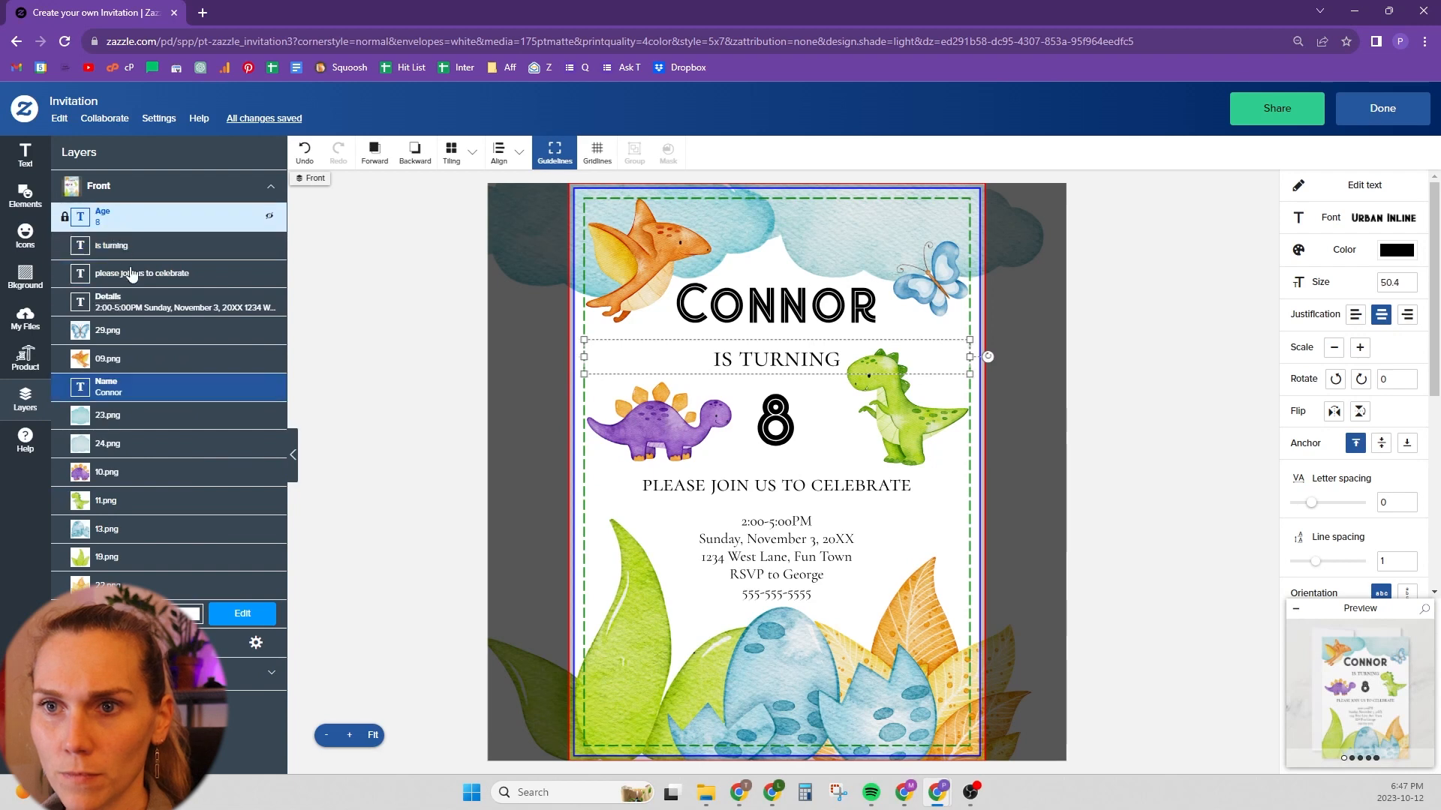
# Step: Turn the template object setting of the "8" text off and on again, leaving editing on the product page allowed
pyautogui.click(138, 249)
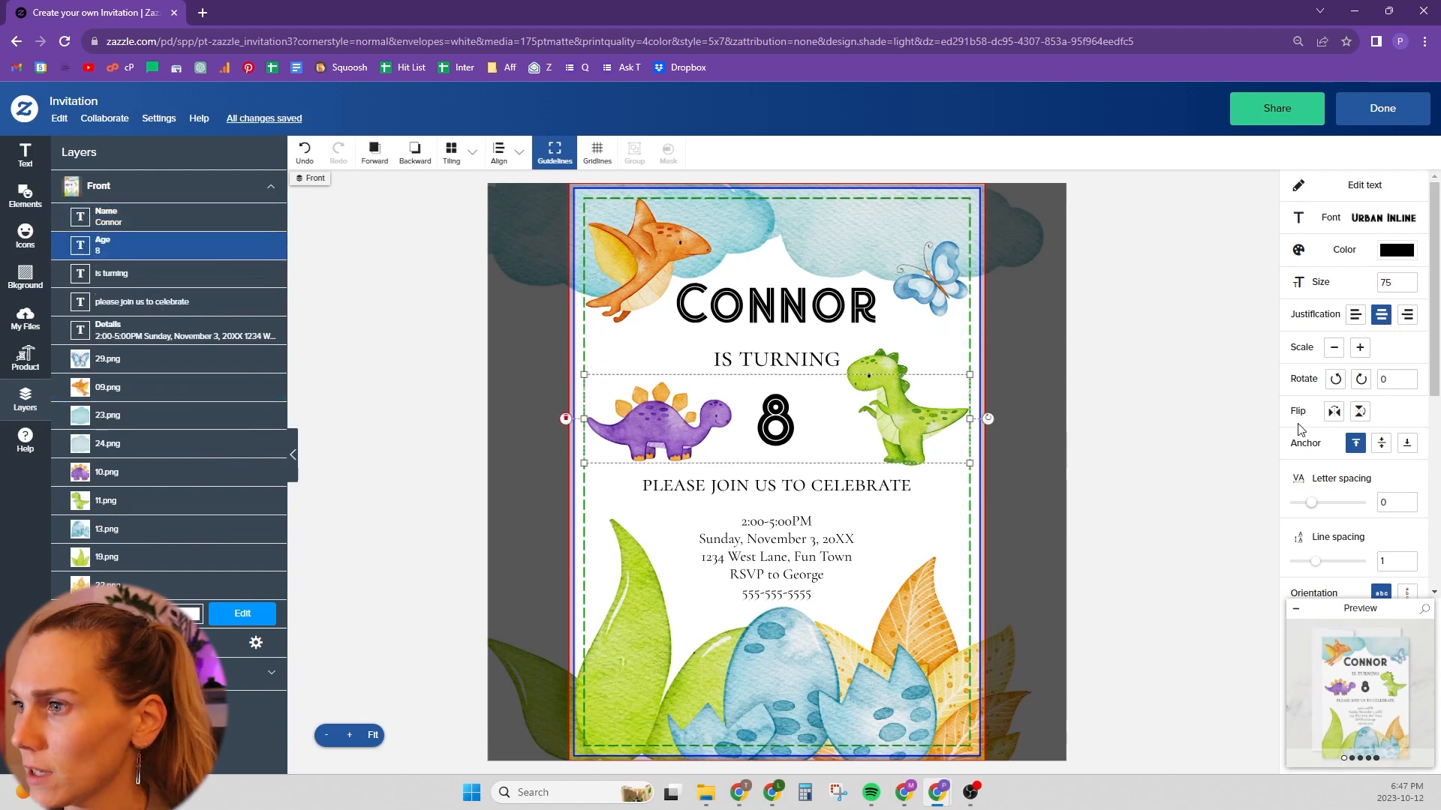
pyautogui.scroll(-5, 1301, 430)
pyautogui.click(1409, 418)
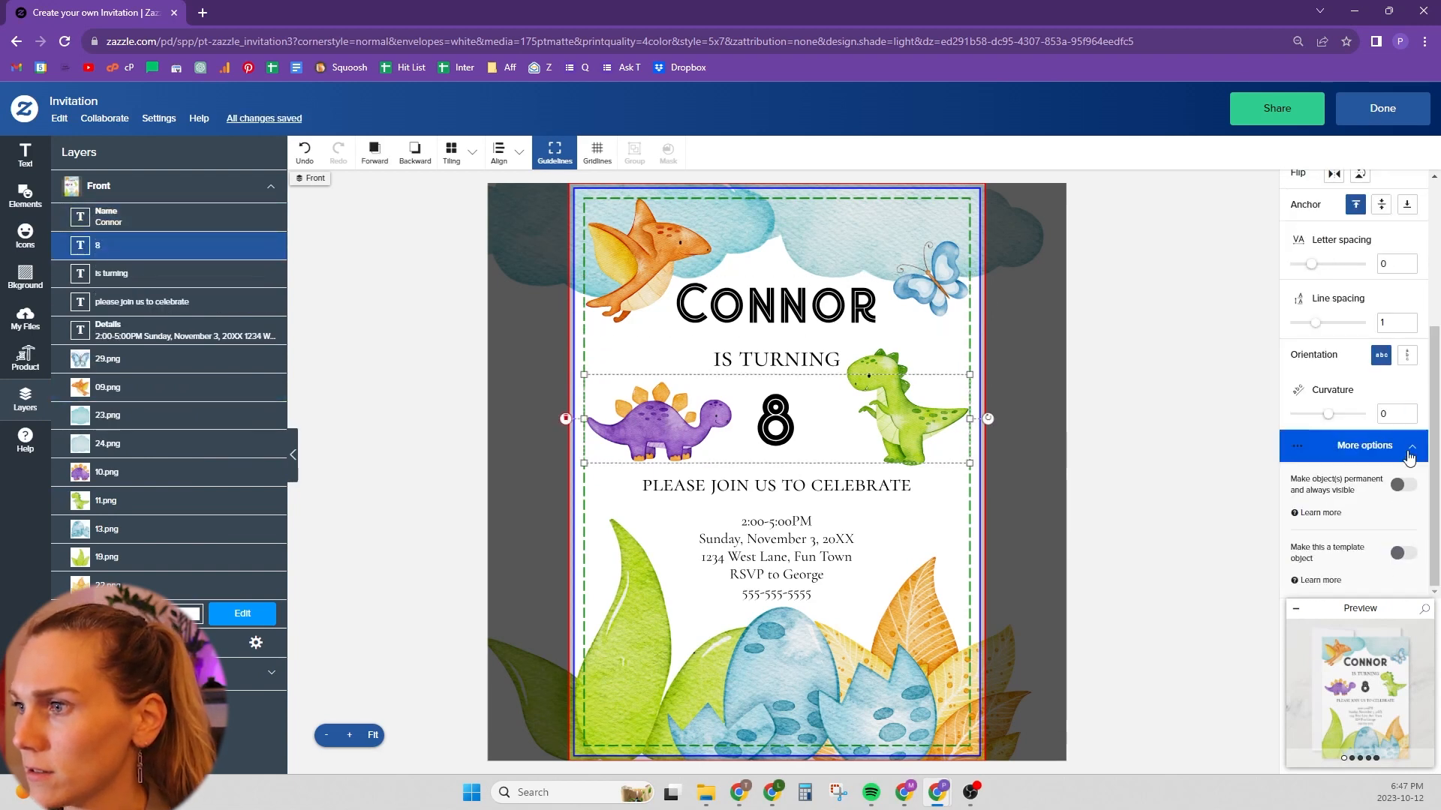
pyautogui.click(1399, 554)
pyautogui.scroll(-2, 1403, 469)
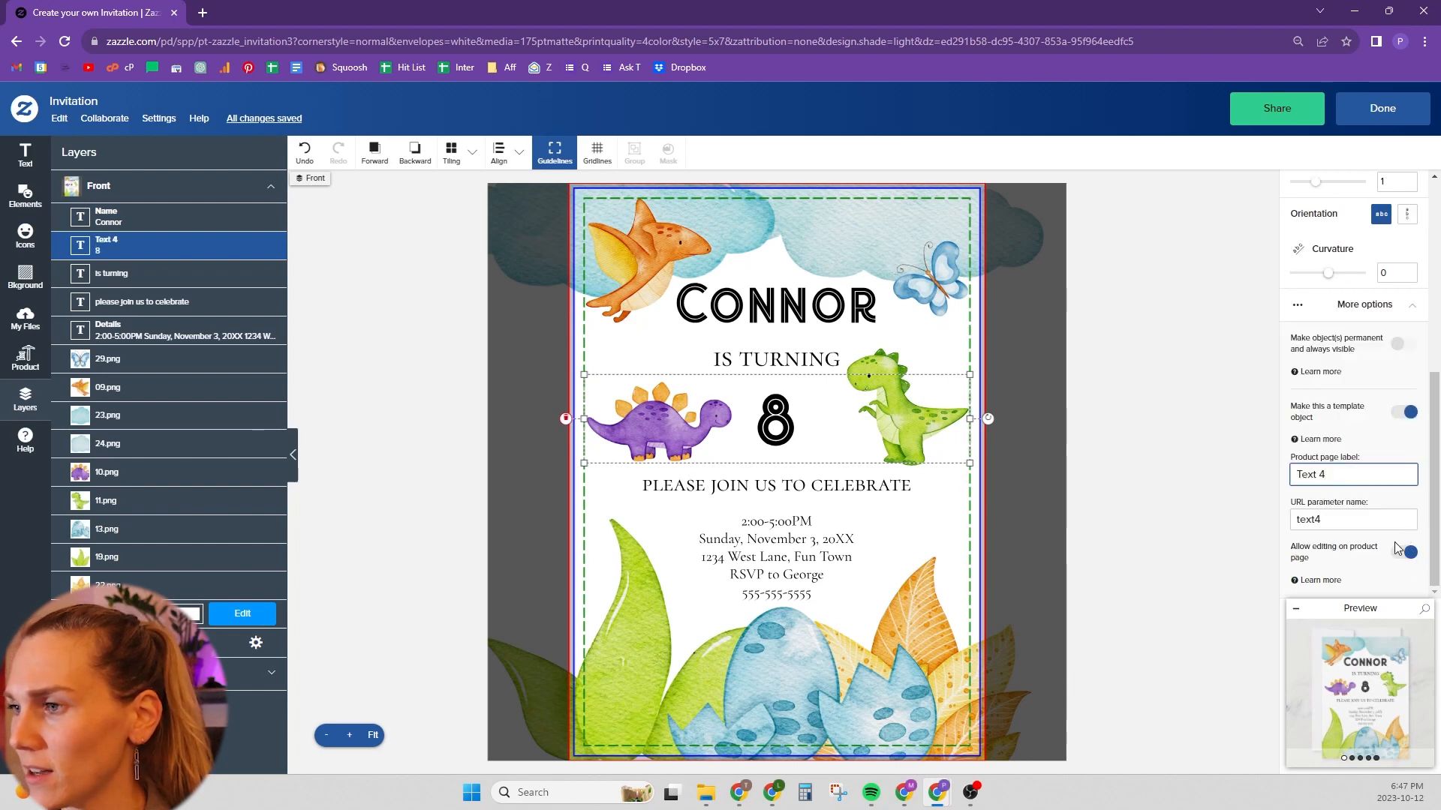
pyautogui.click(1399, 545)
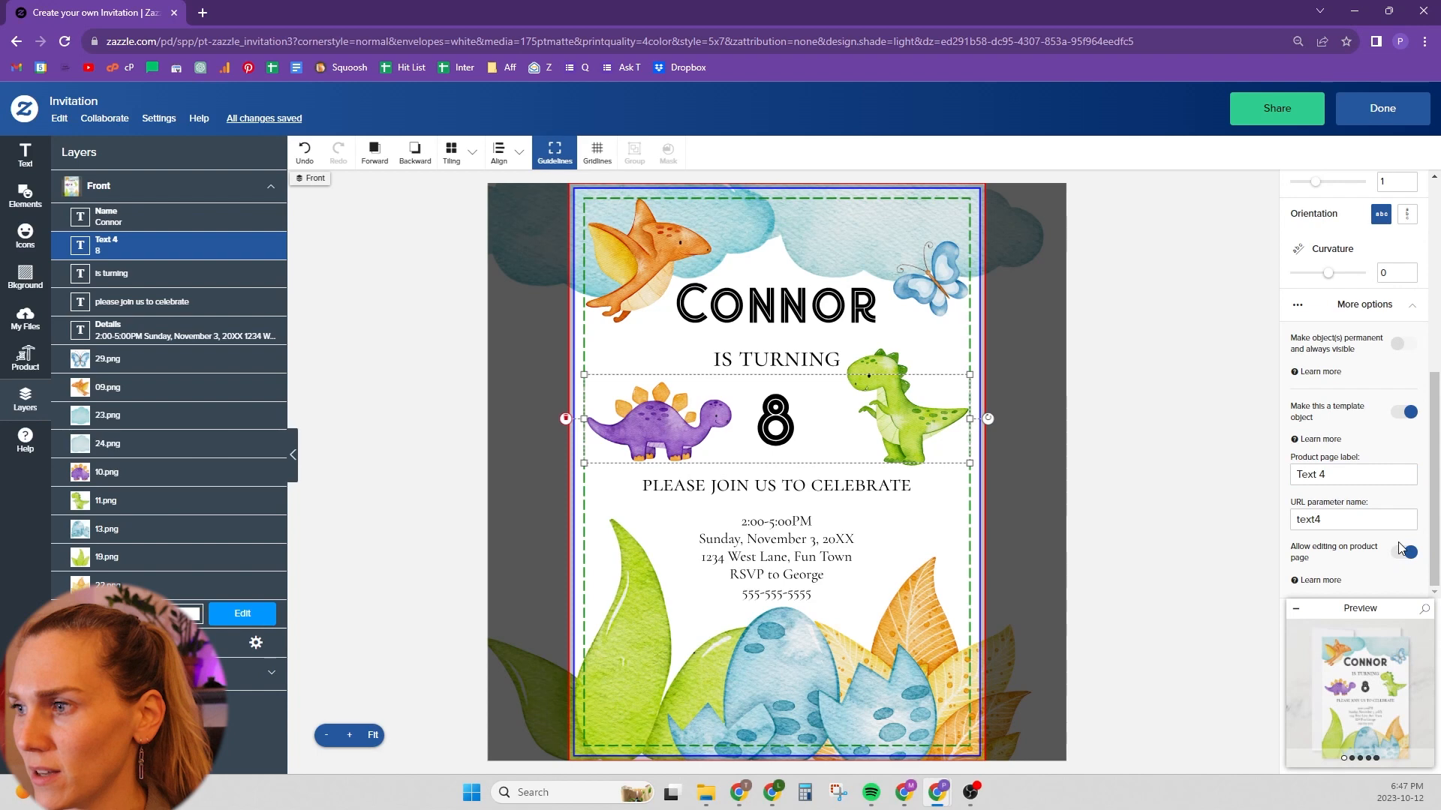
pyautogui.click(1408, 555)
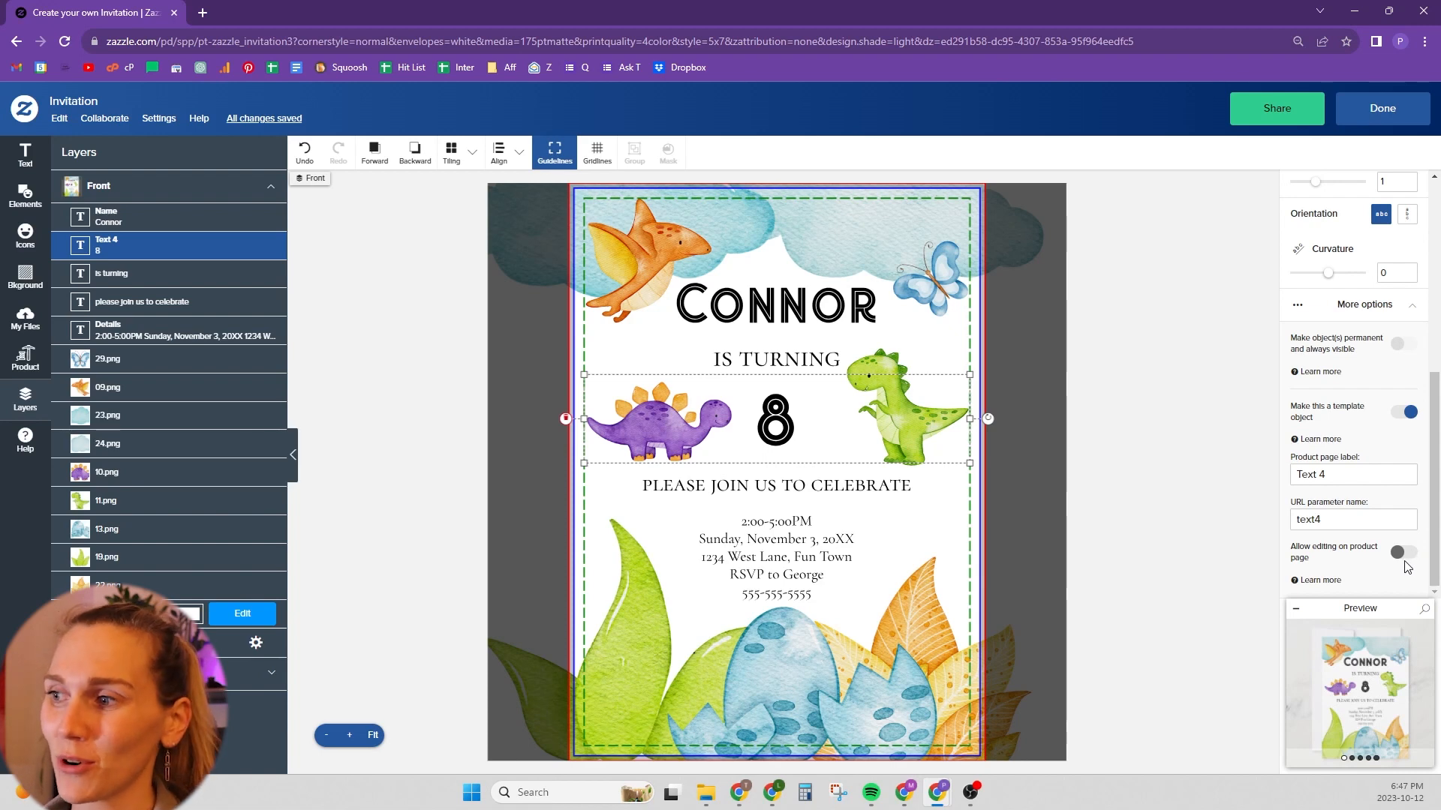
pyautogui.click(1405, 554)
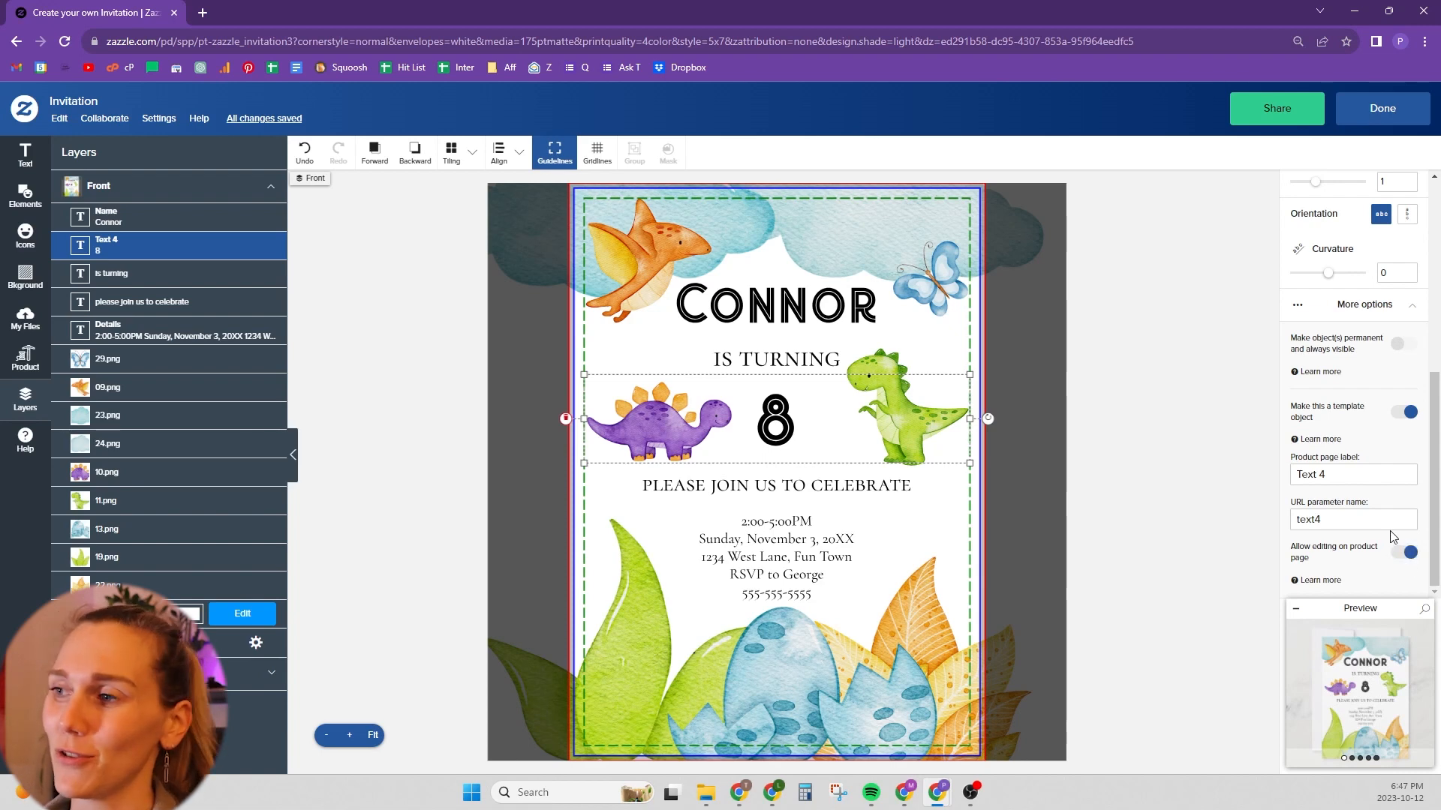
# Step: Set the "8" template field's URL parameter name to text2 and its product page label to Age
pyautogui.click(1355, 525)
pyautogui.press('BackSpace')
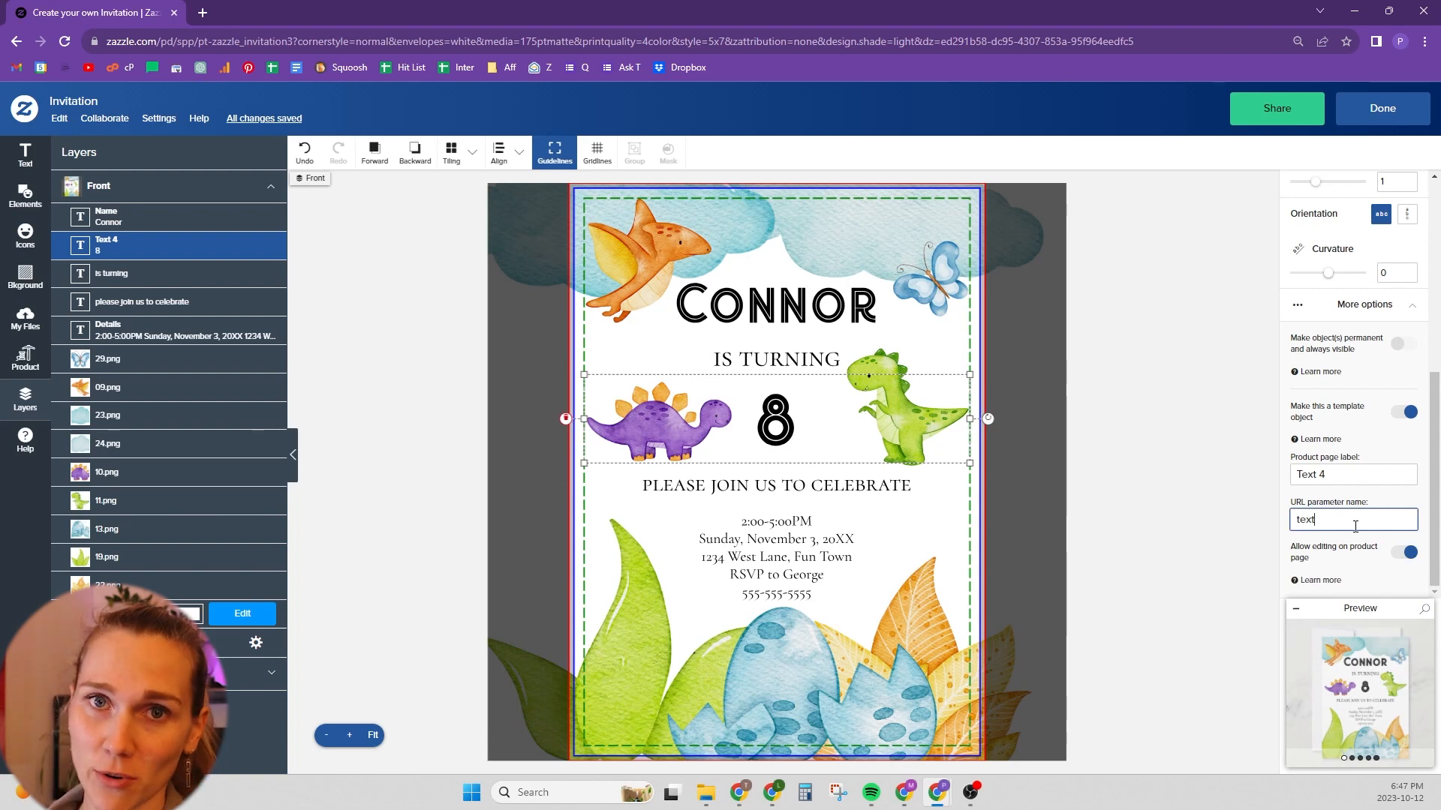
pyautogui.write('2')
pyautogui.hotkey('shift', 'Tab')
pyautogui.write('A')
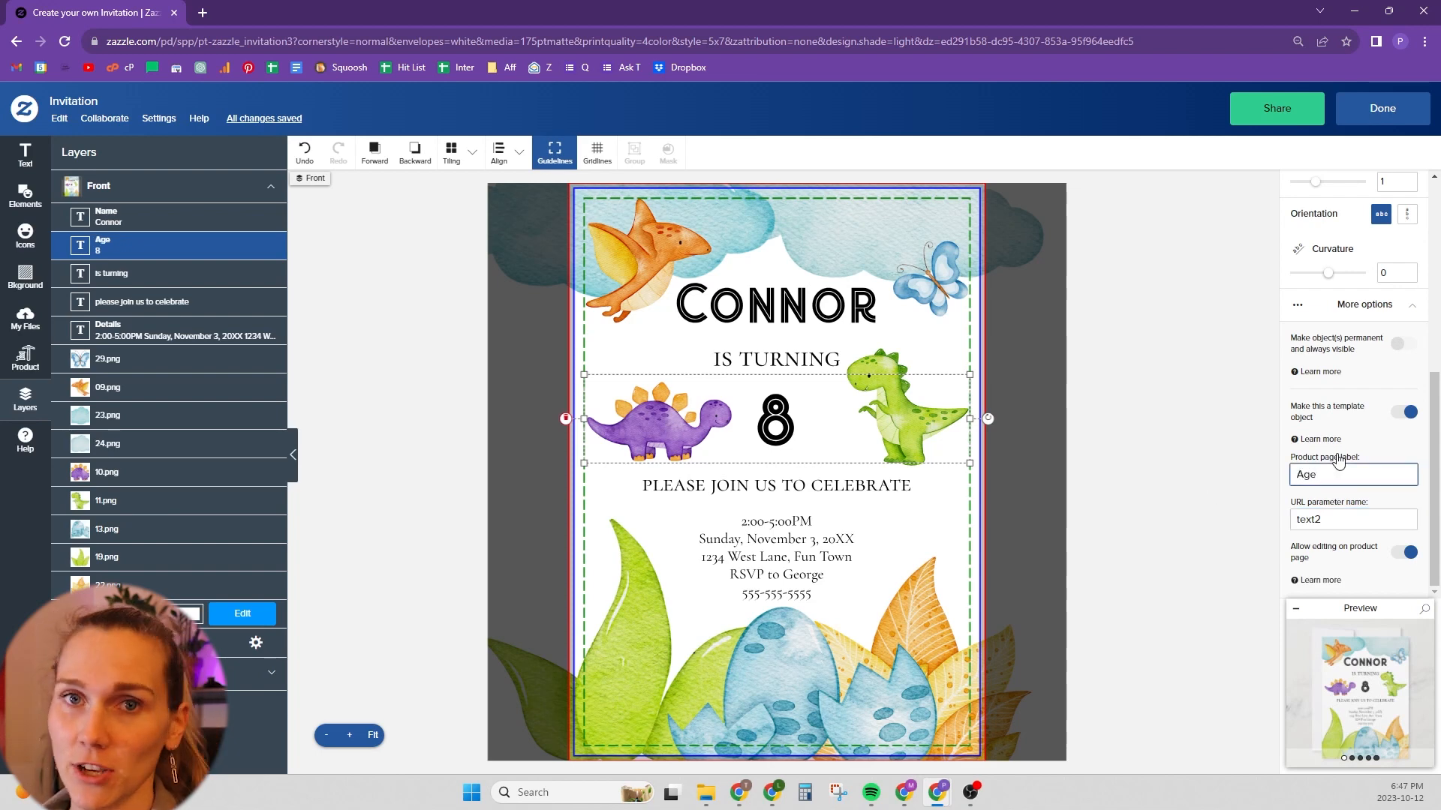
pyautogui.click(1330, 511)
# Step: Finish the design and check the product page's personalization fields for the Age field
pyautogui.click(1379, 105)
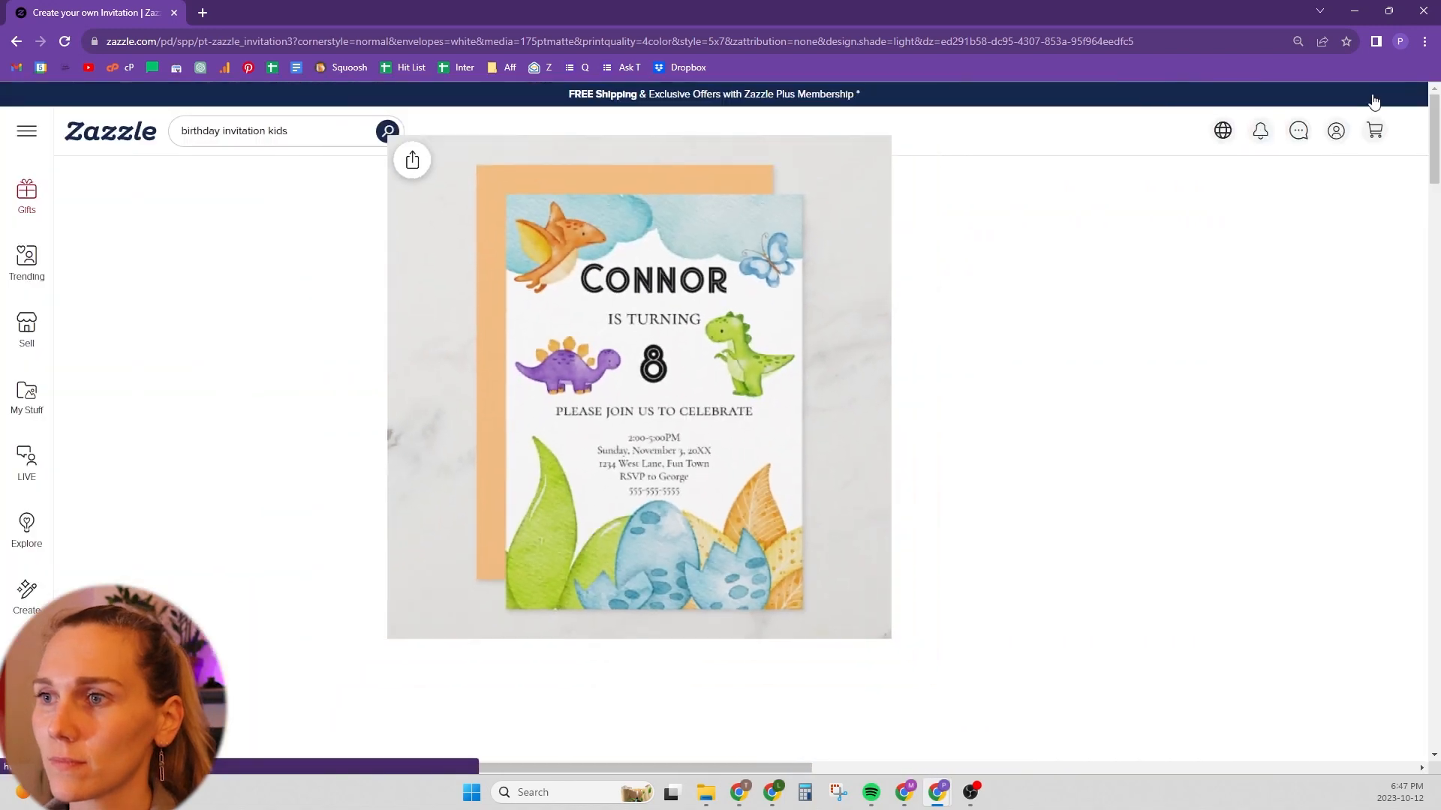
pyautogui.click(977, 429)
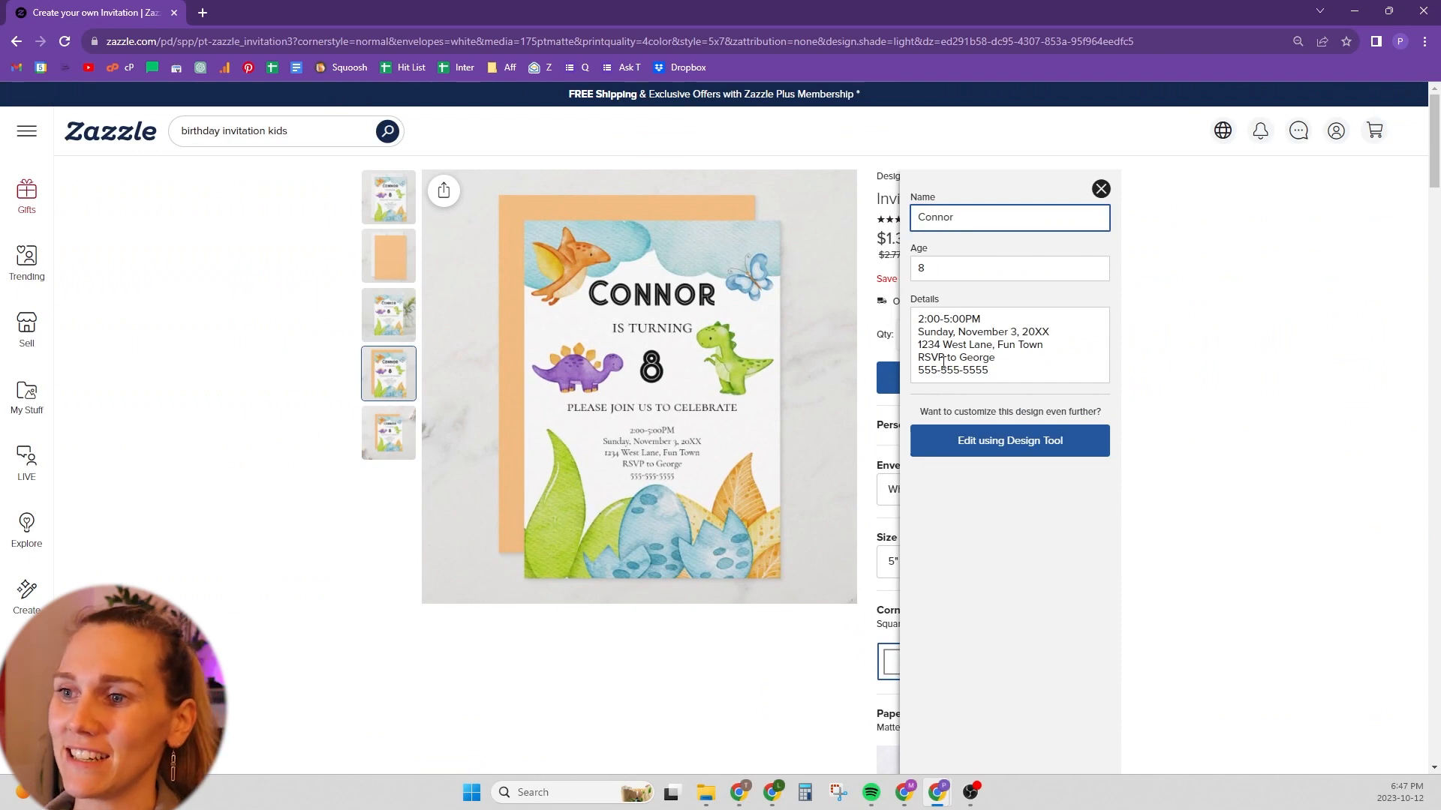
pyautogui.click(1002, 443)
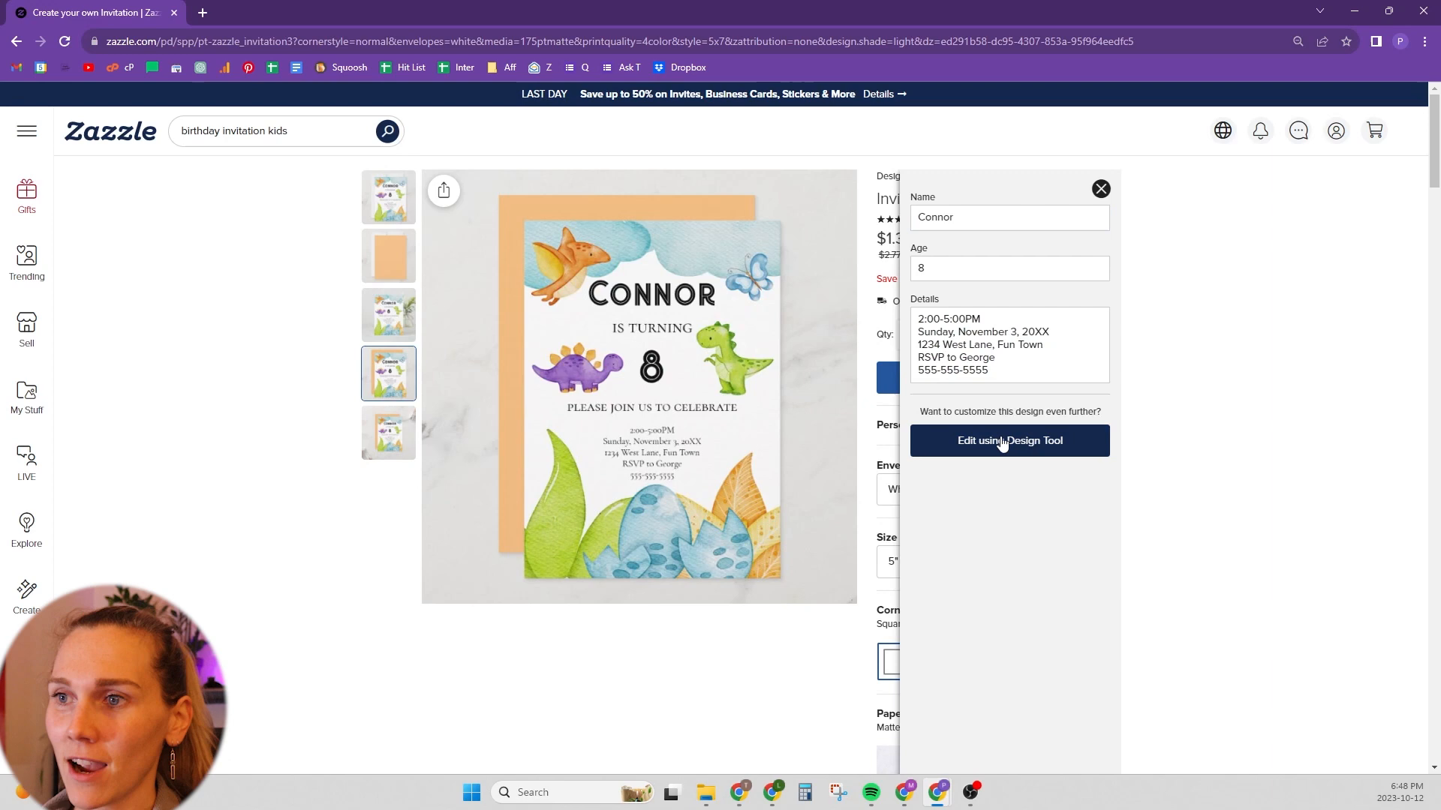
pyautogui.click(1375, 120)
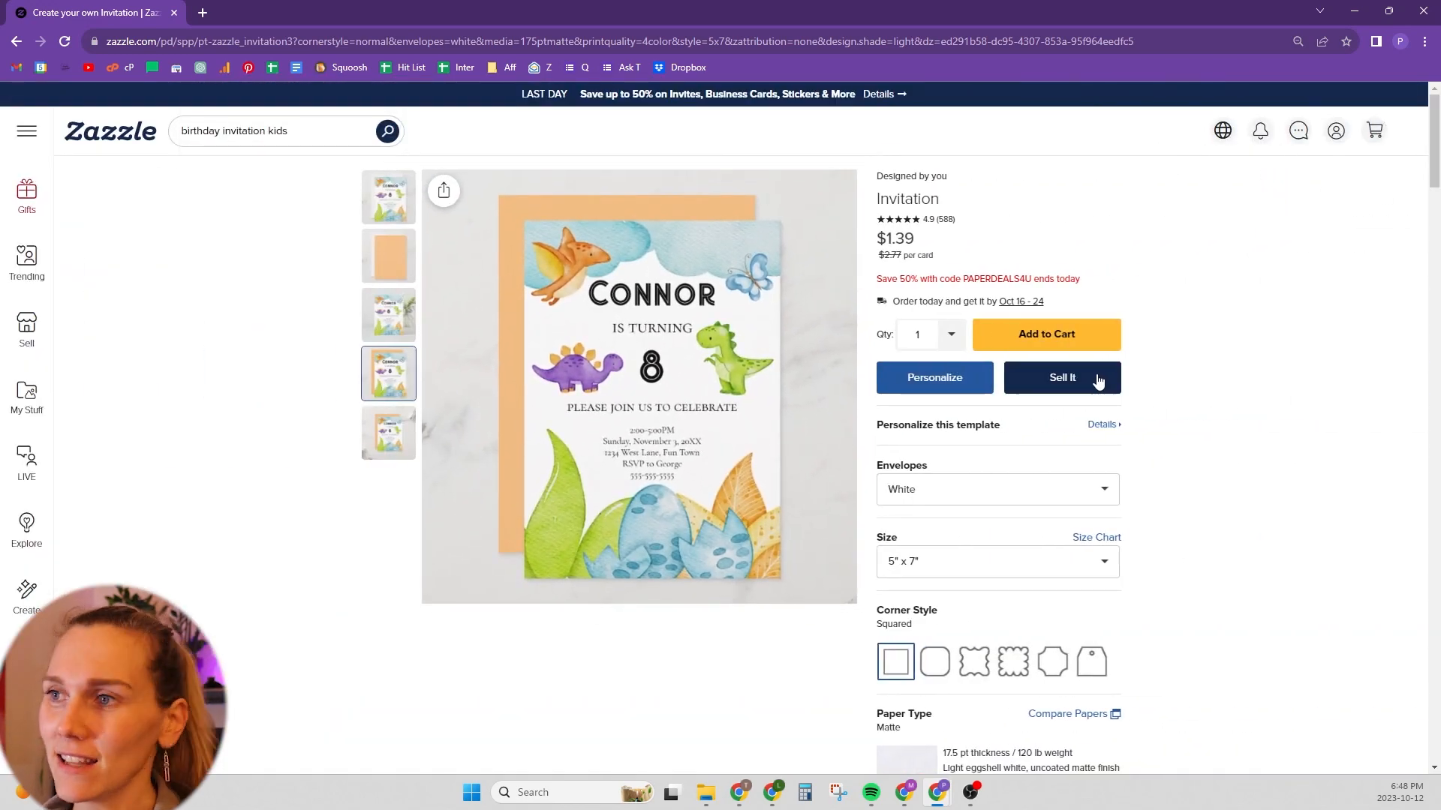
# Step: Start posting the invitation for sale and enter "Kids Dinosaur Theme Birthday" as its title
pyautogui.click(1096, 379)
pyautogui.click(567, 367)
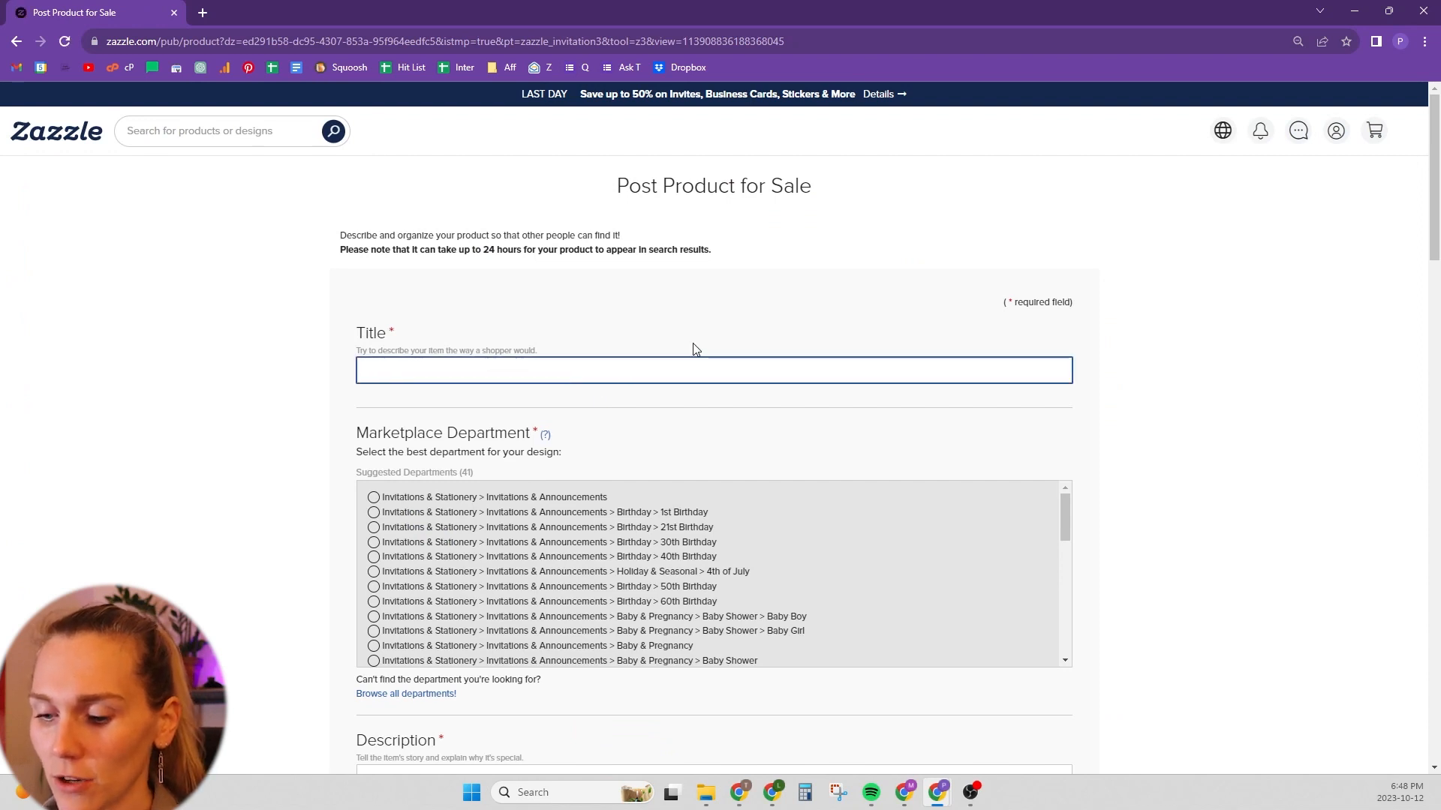
pyautogui.write('Kids Dinosaur Theme Birthday')
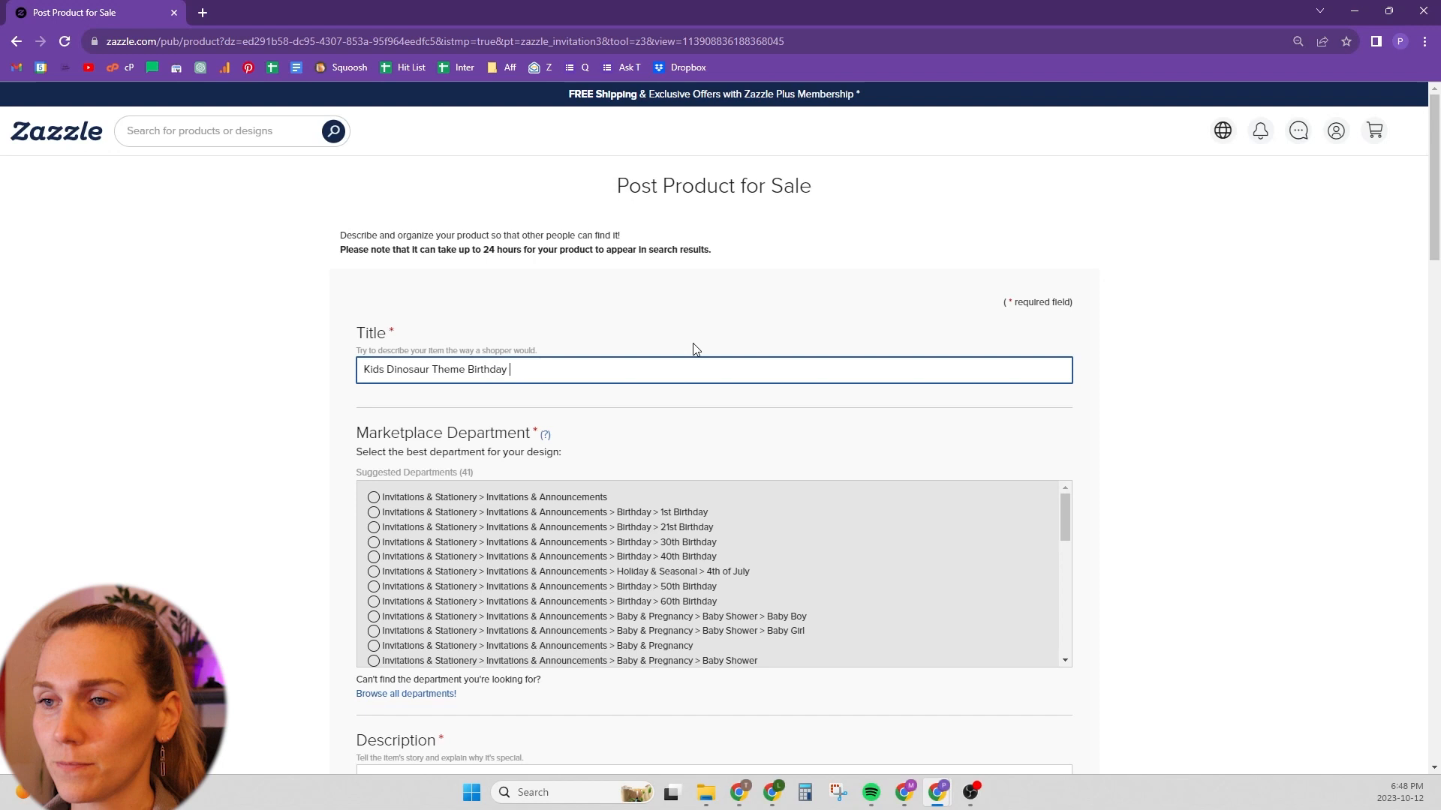
pyautogui.press('BackSpace')
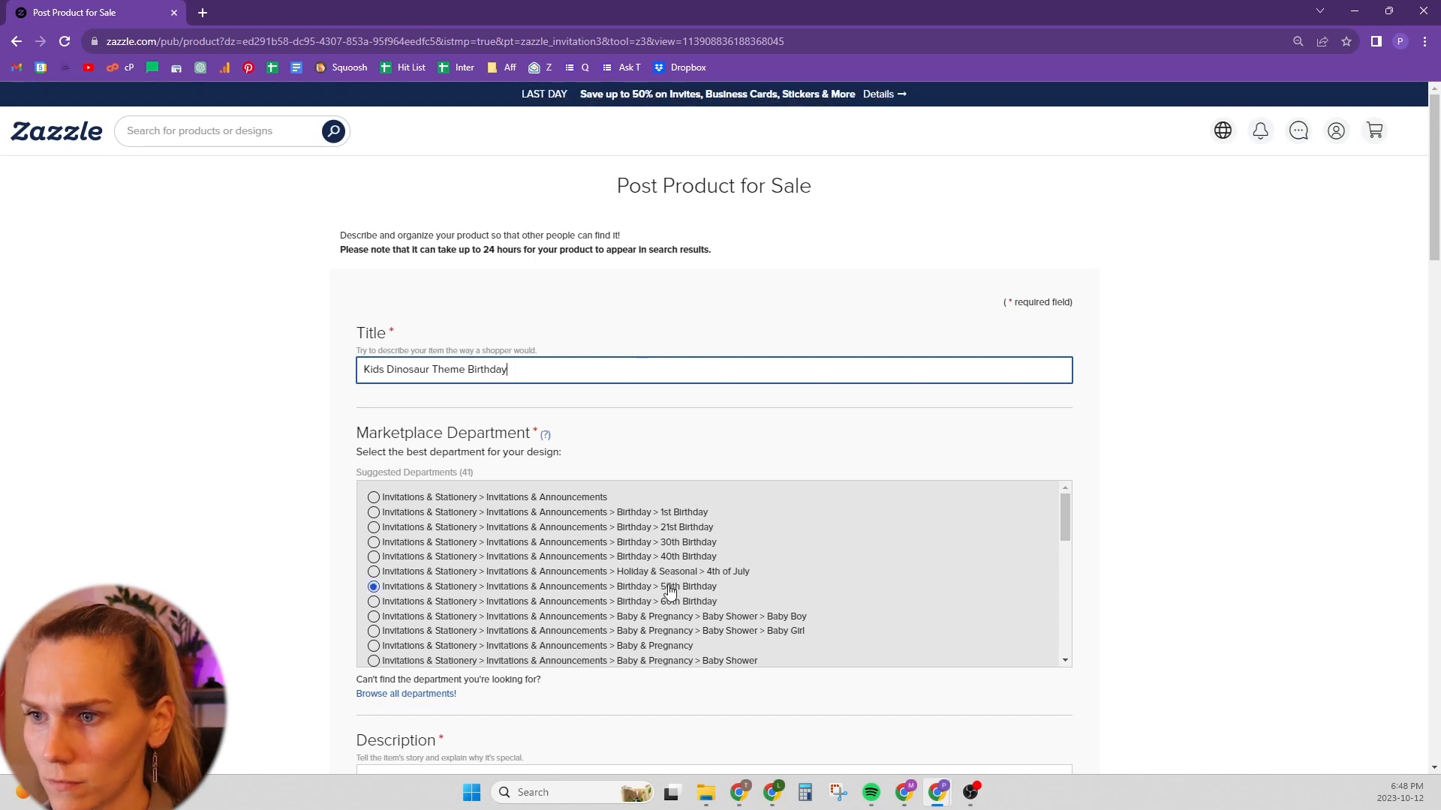
# Step: Set the marketplace department to Invitations & Stationery > Invitations & Announcements > Birthday
pyautogui.scroll(-1, 668, 589)
pyautogui.click(670, 593)
pyautogui.scroll(-1, 670, 595)
pyautogui.click(374, 535)
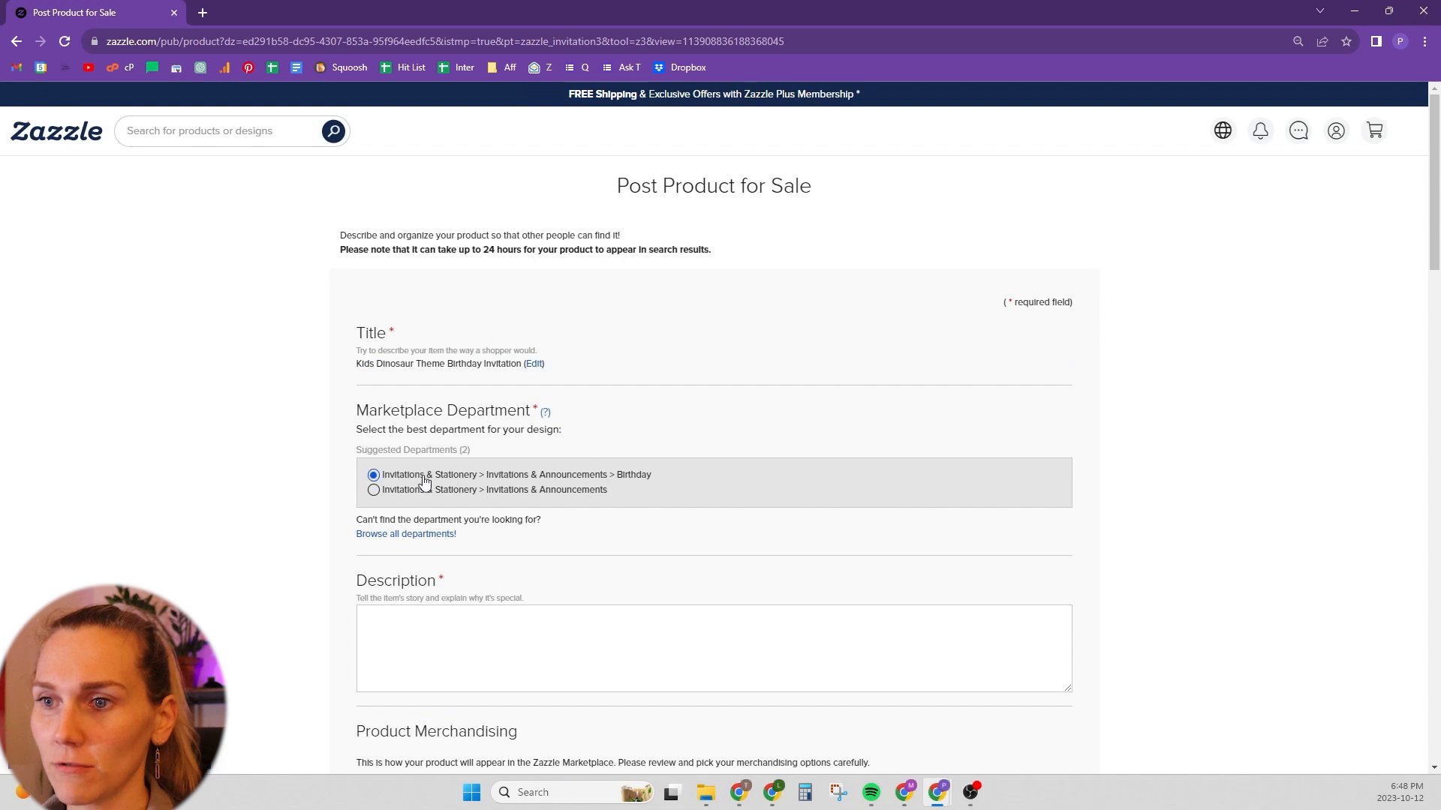
pyautogui.click(373, 477)
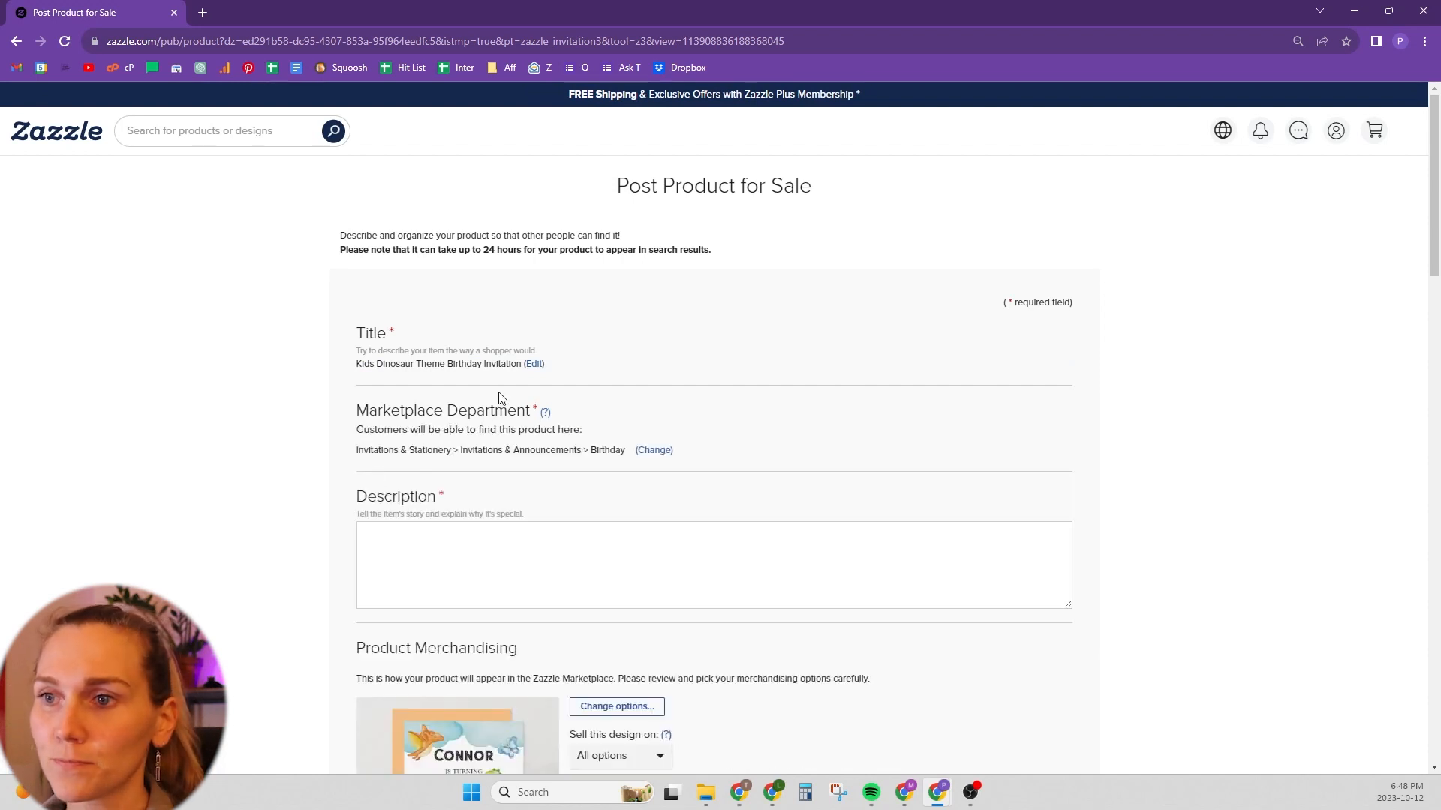
# Step: Extend the product title to read "Kids Dinosaur Theme Birthday Orange Background Invitation"
pyautogui.click(529, 367)
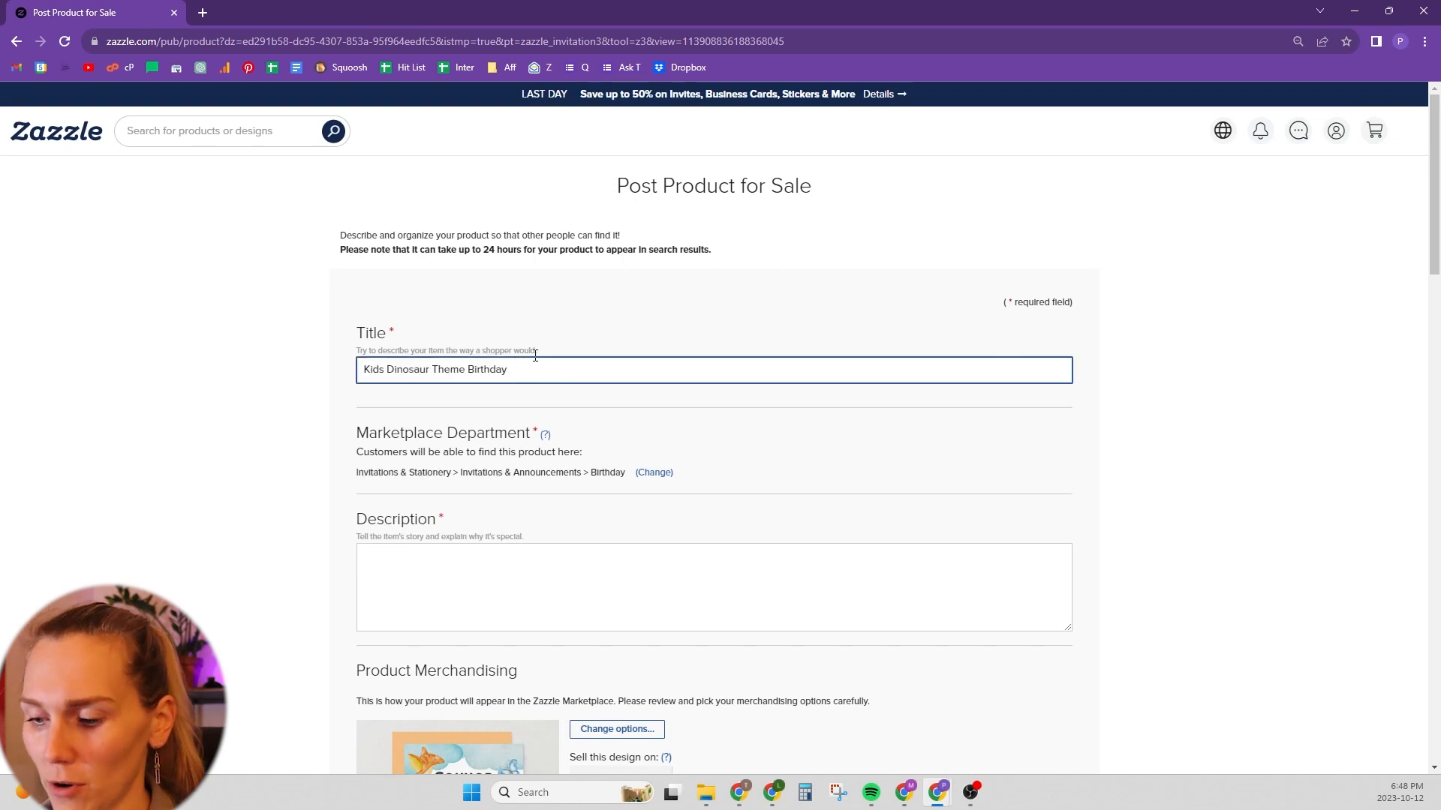
pyautogui.write('Orange')
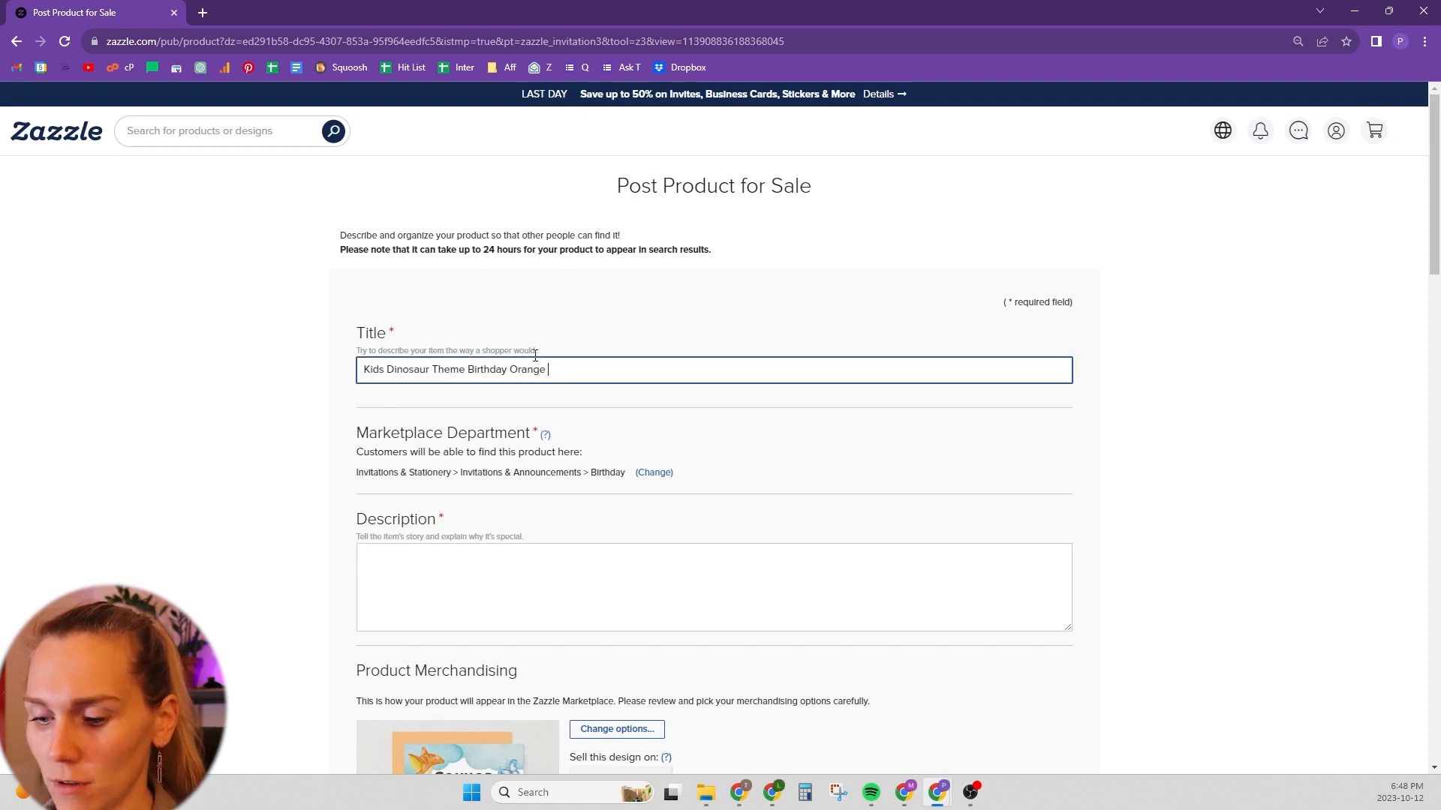
pyautogui.write(' Background Invitation')
# Step: Write the product description "A birthday card for any dinosaur loving child!"
pyautogui.click(521, 579)
pyautogui.write('A dinosaur themed brithday car')
pyautogui.rightClick(465, 533)
pyautogui.click(526, 311)
pyautogui.write('d for')
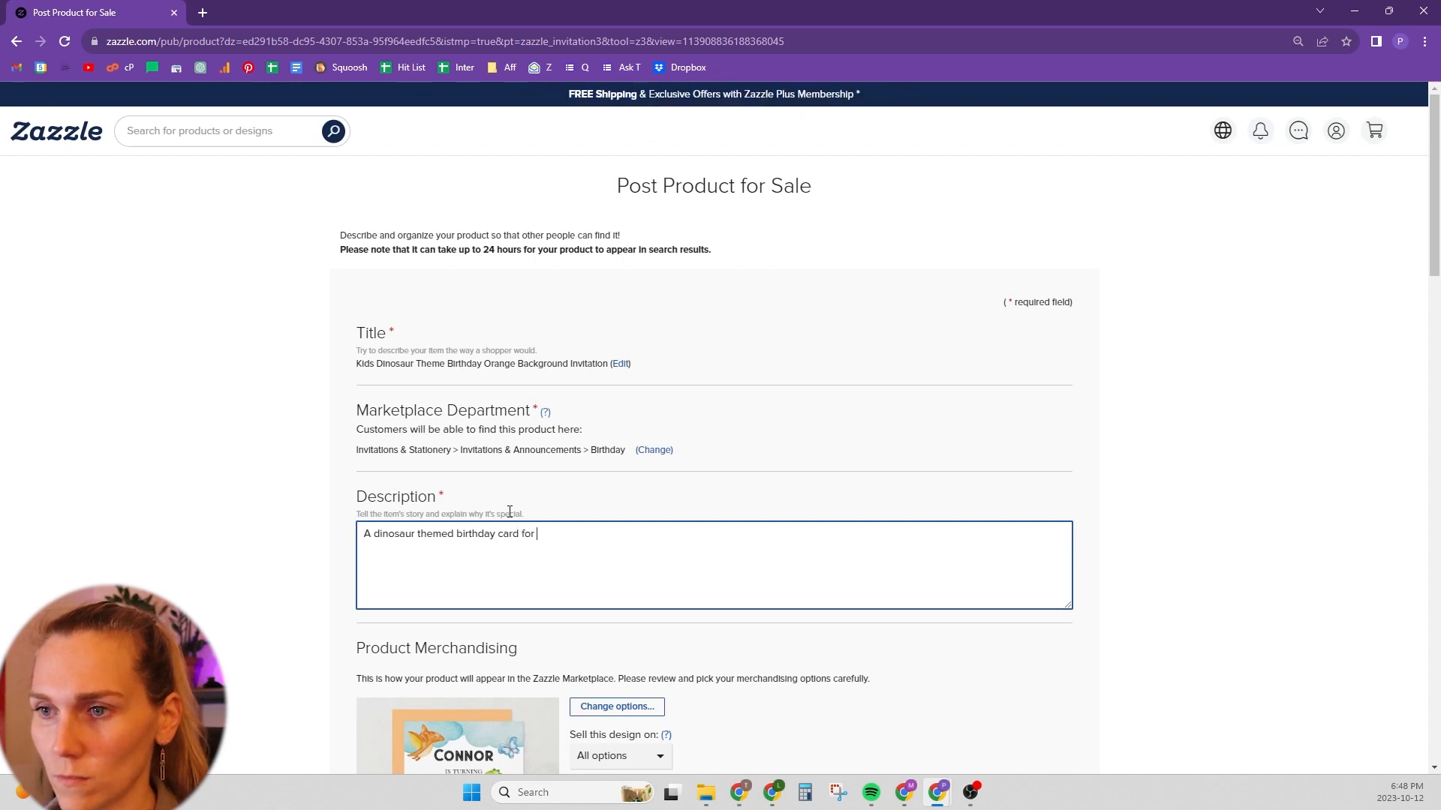
pyautogui.scroll(-1, 510, 512)
pyautogui.moveTo(454, 435); pyautogui.dragTo(377, 444)
pyautogui.press('BackSpace')
pyautogui.click(486, 430)
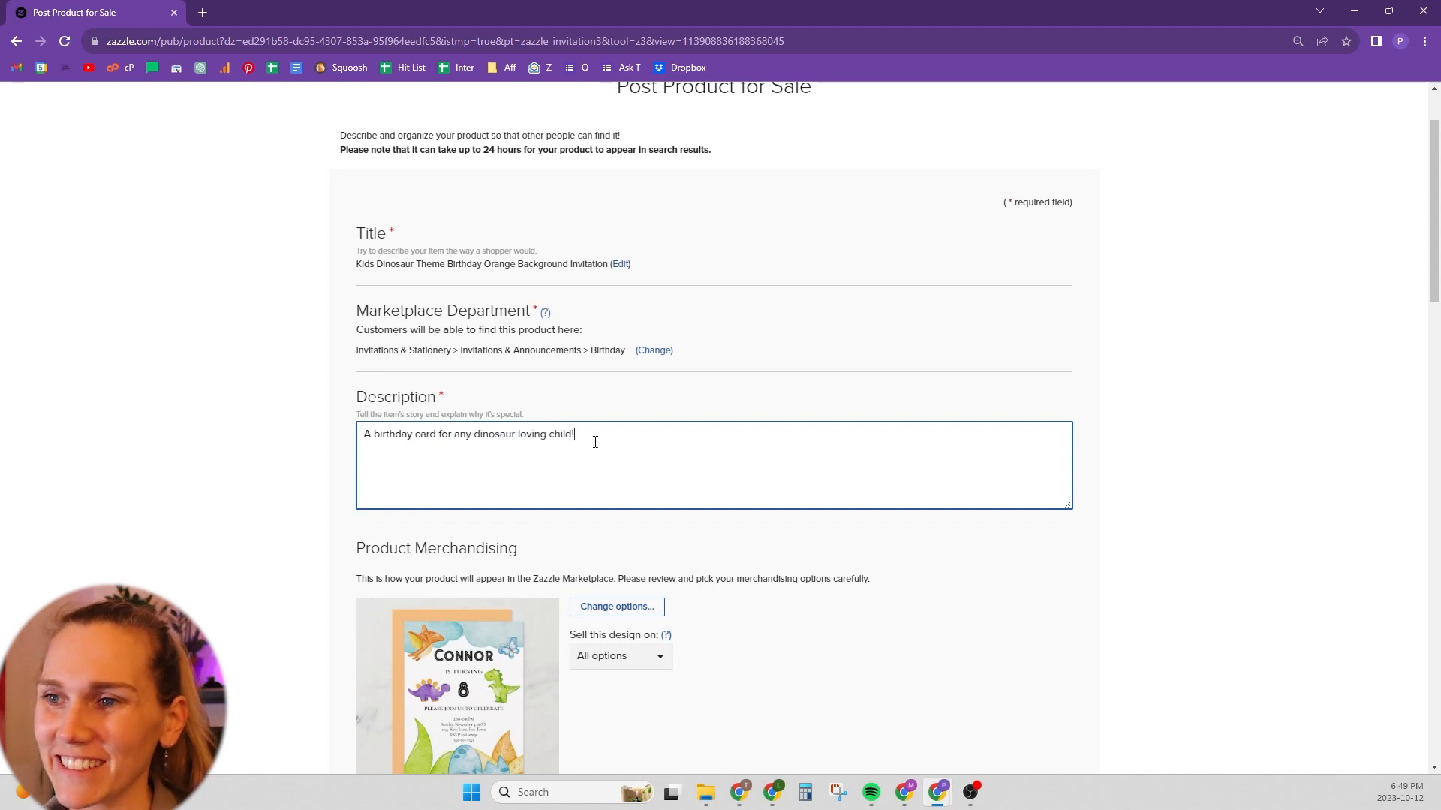
# Step: Check the existing store categories and create a new store category named "Birthday Invitations" for the product
pyautogui.scroll(-1, 592, 442)
pyautogui.scroll(-5, 583, 368)
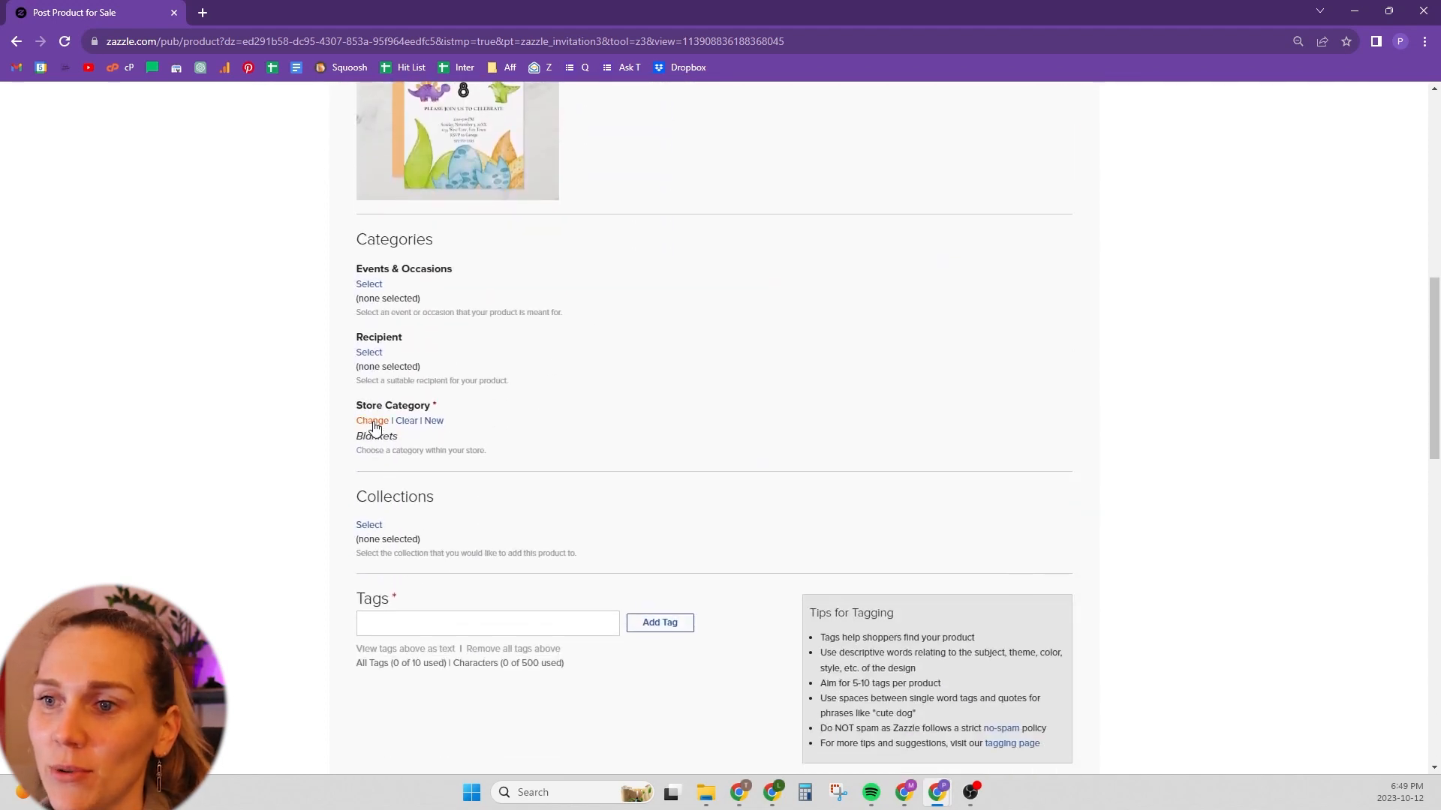
pyautogui.click(370, 426)
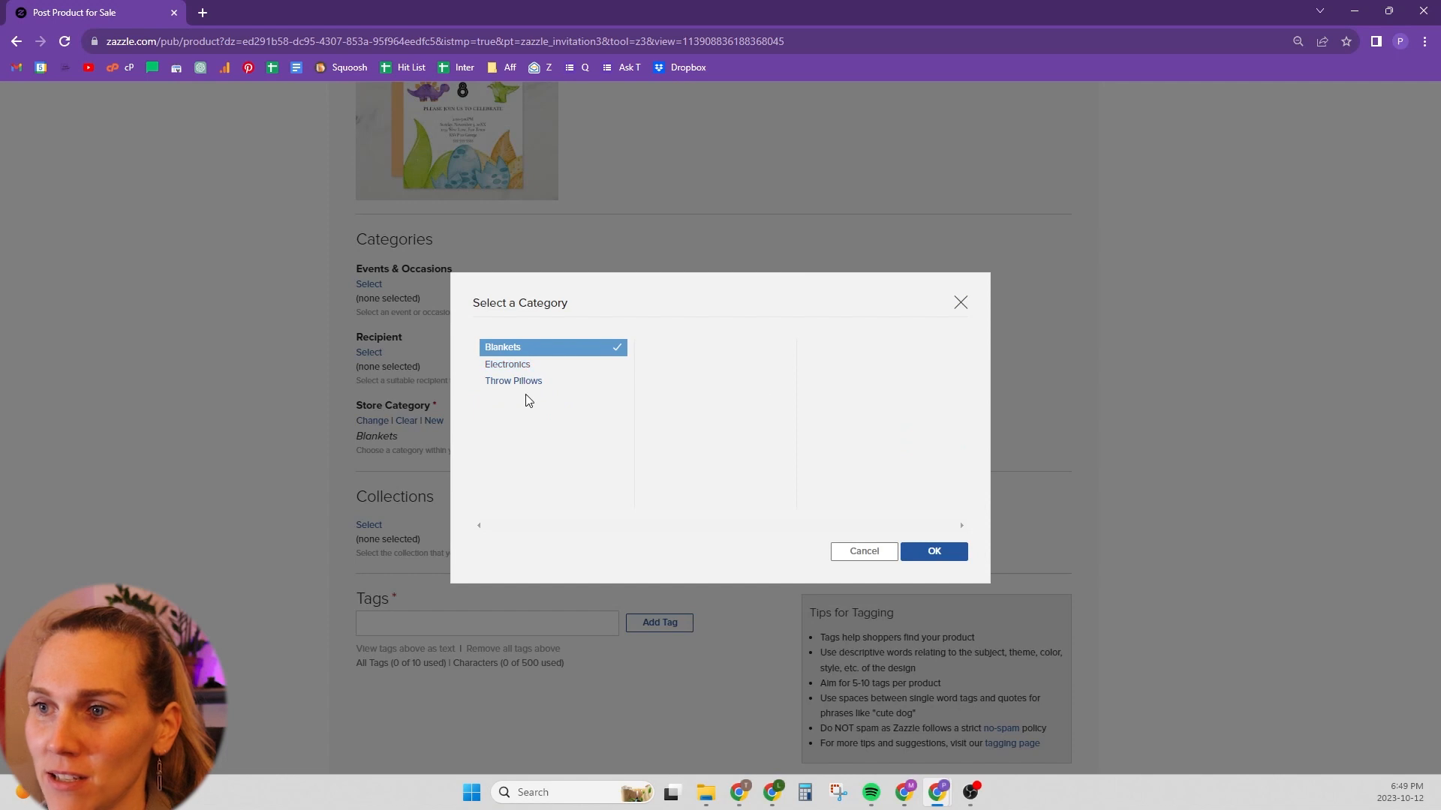
pyautogui.click(863, 555)
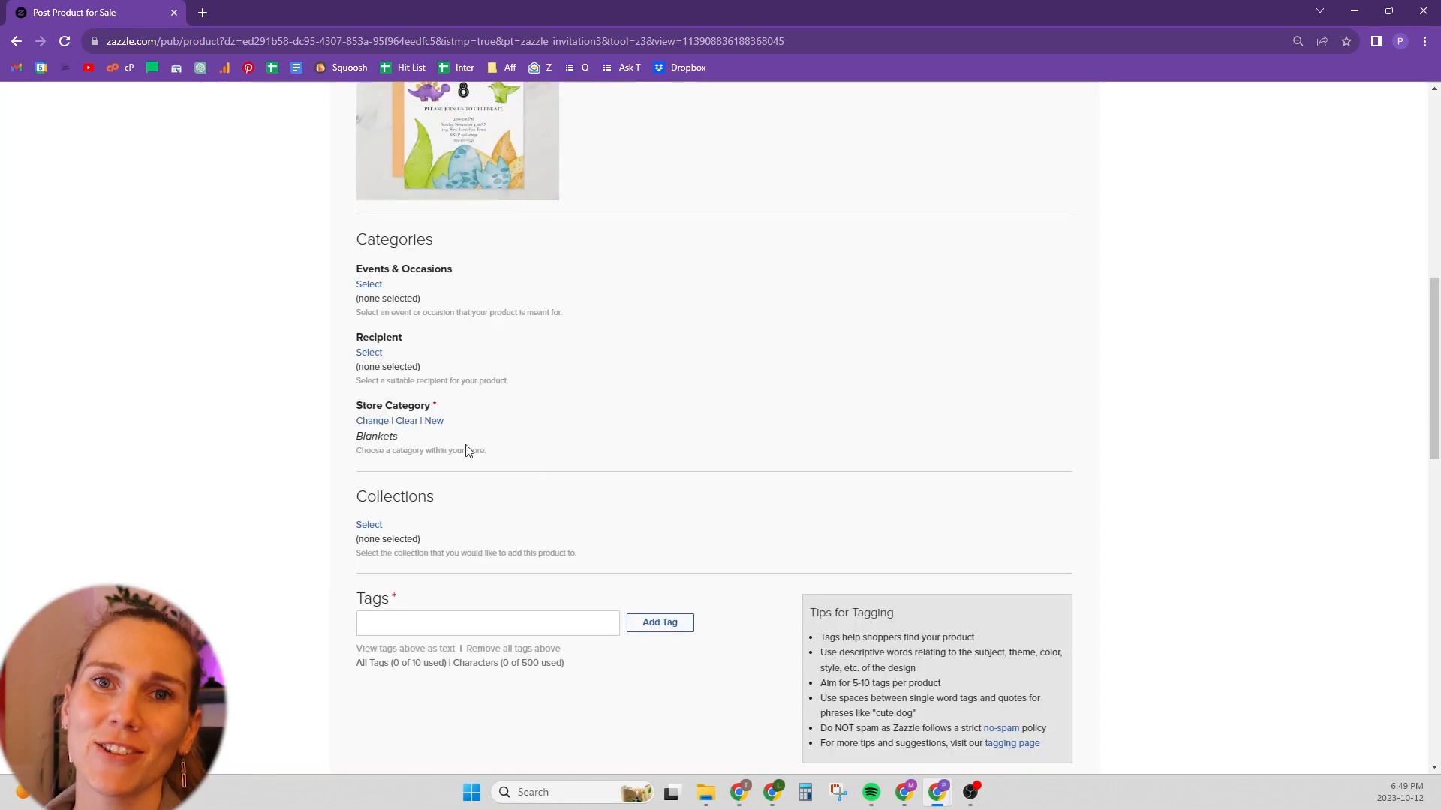
pyautogui.click(433, 420)
pyautogui.click(629, 377)
pyautogui.write('Birthday Invitation')
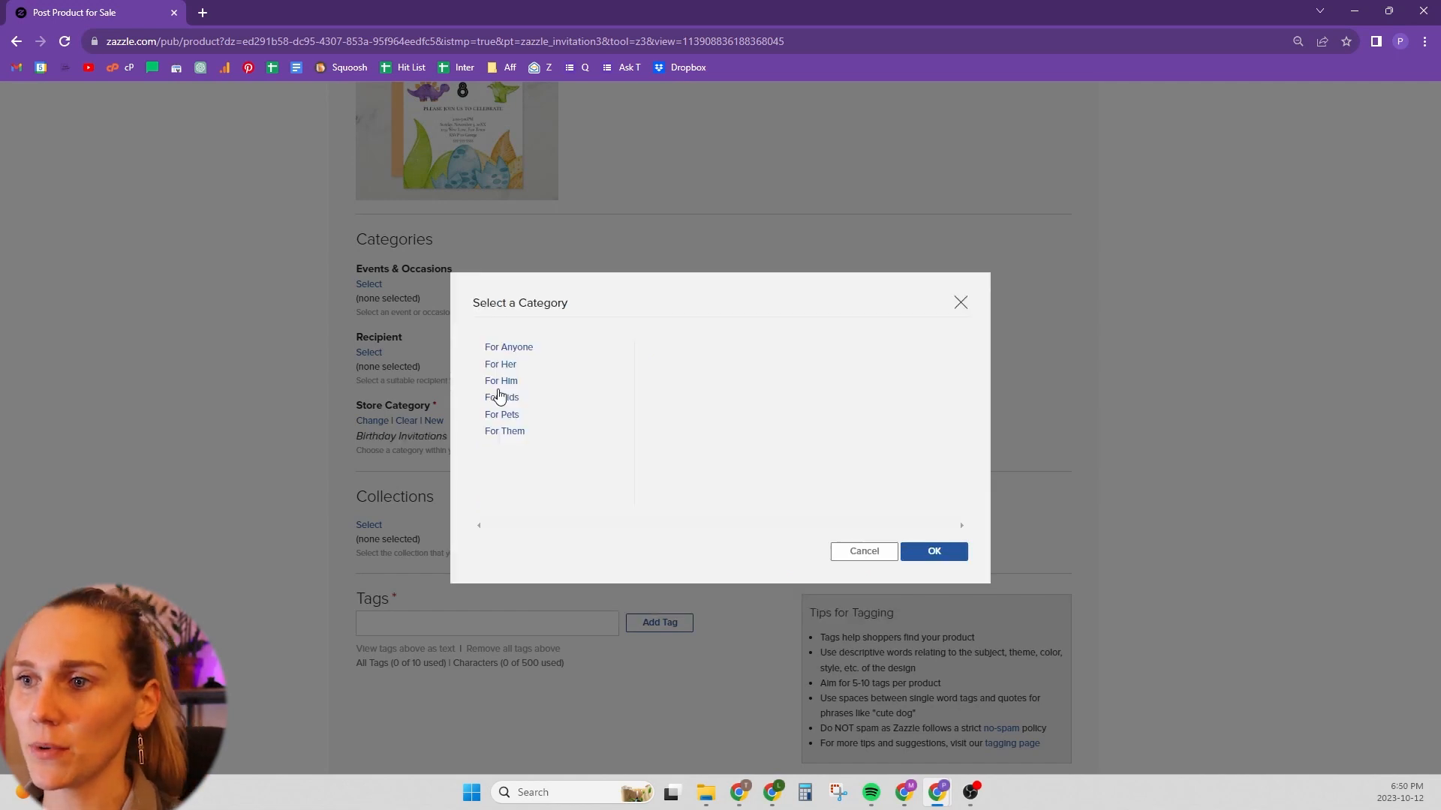
# Step: Set the product's recipient category to For Kids > Any Child
pyautogui.click(508, 405)
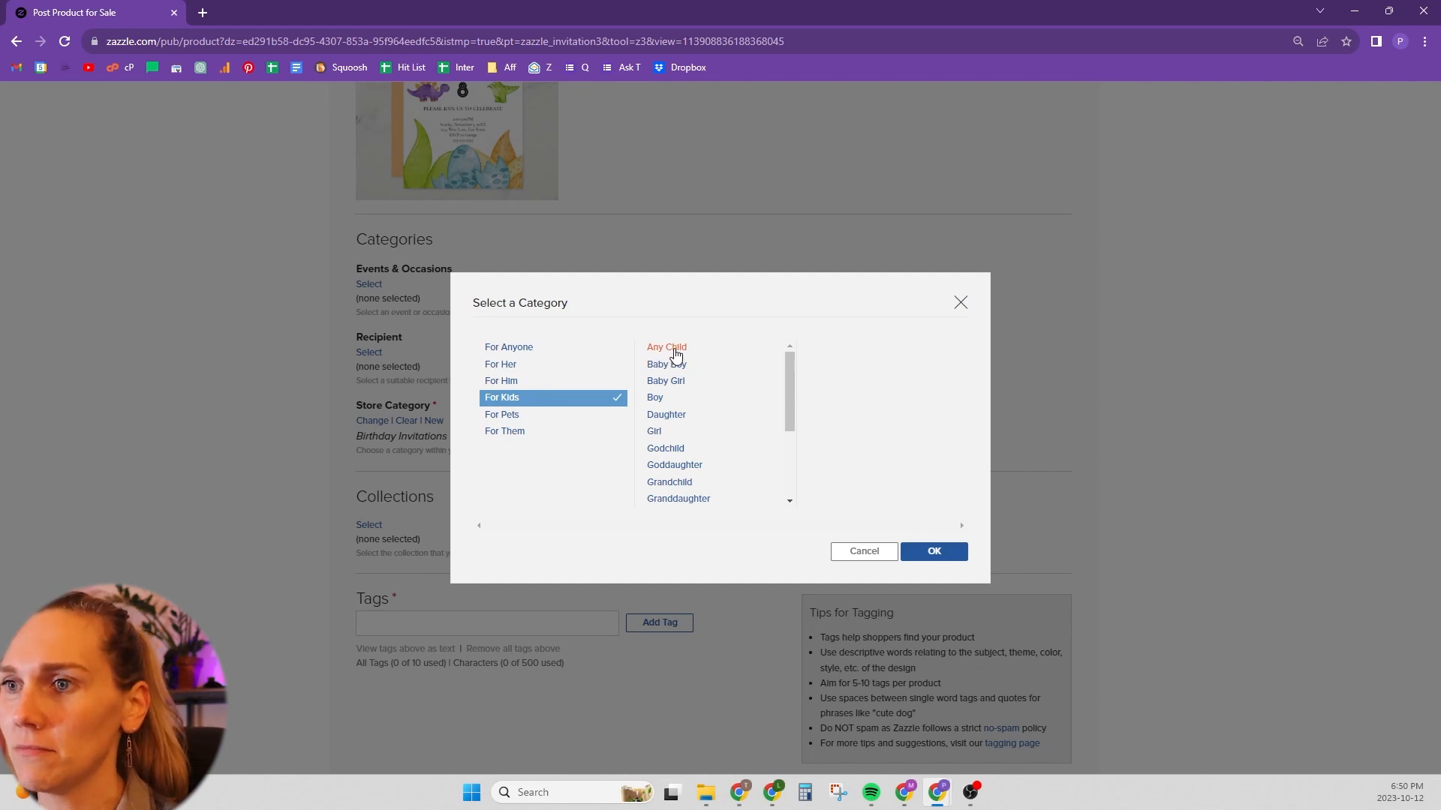
pyautogui.click(674, 353)
pyautogui.click(928, 555)
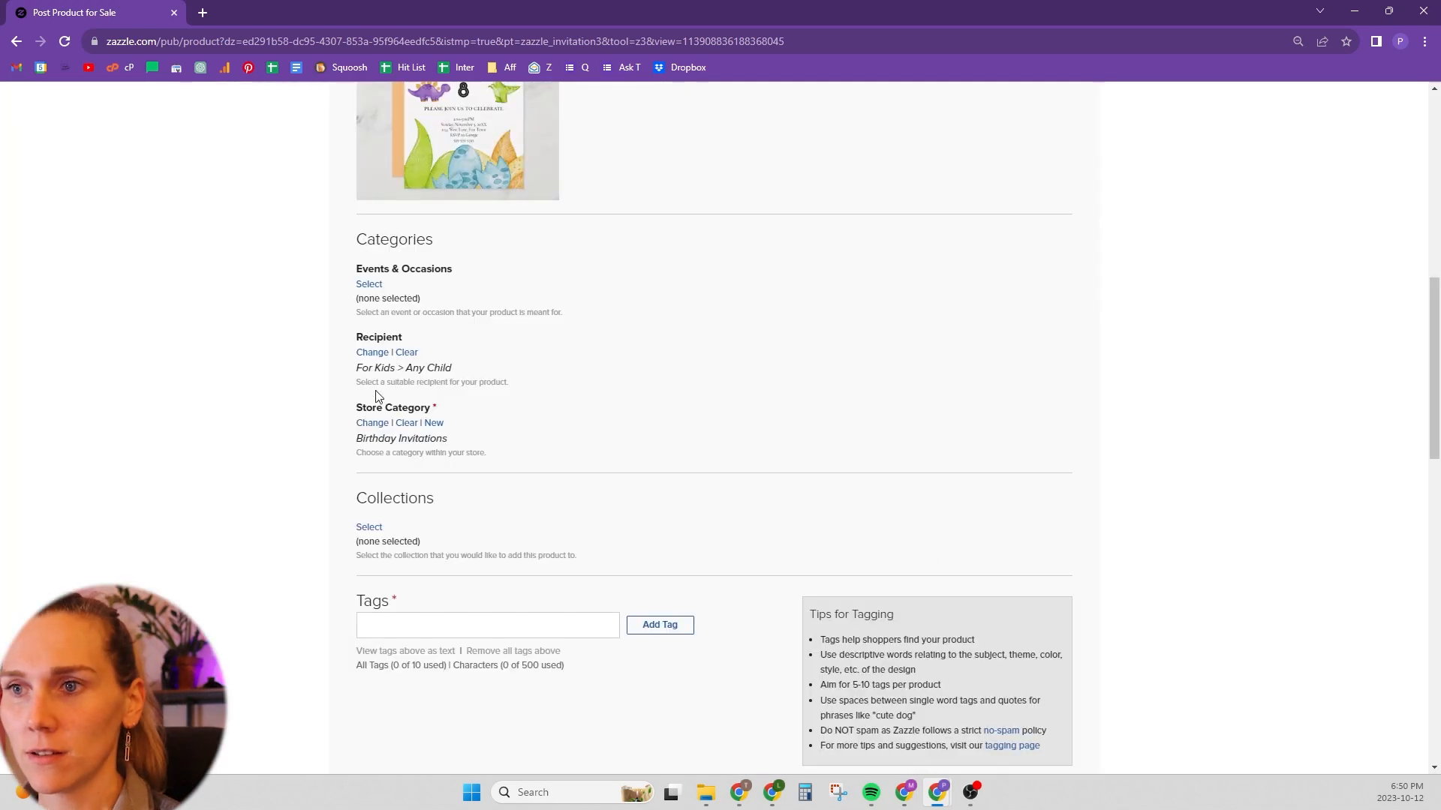
# Step: Set the product's Events & Occasions category to Occasions > Birthdays > Children
pyautogui.click(368, 283)
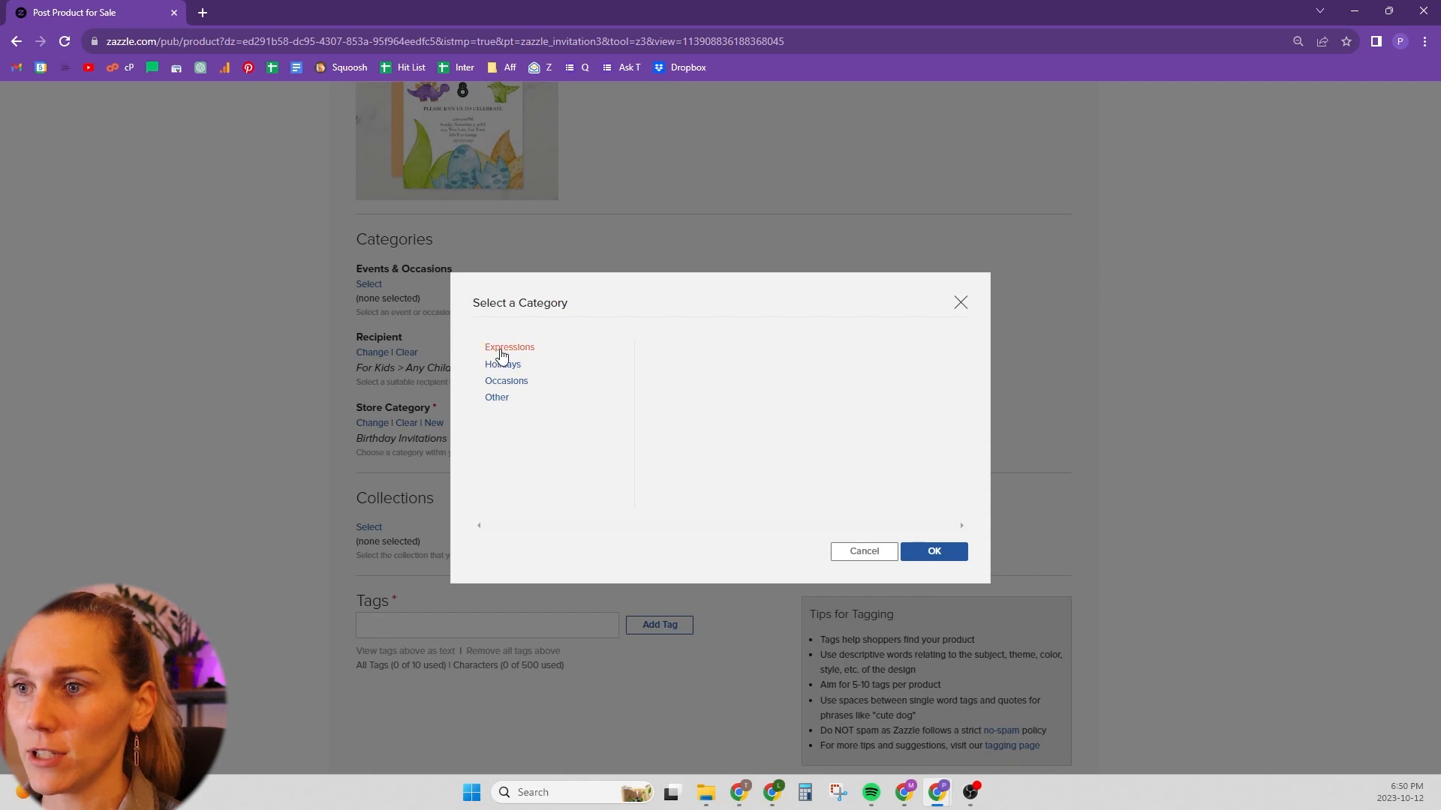
pyautogui.click(502, 385)
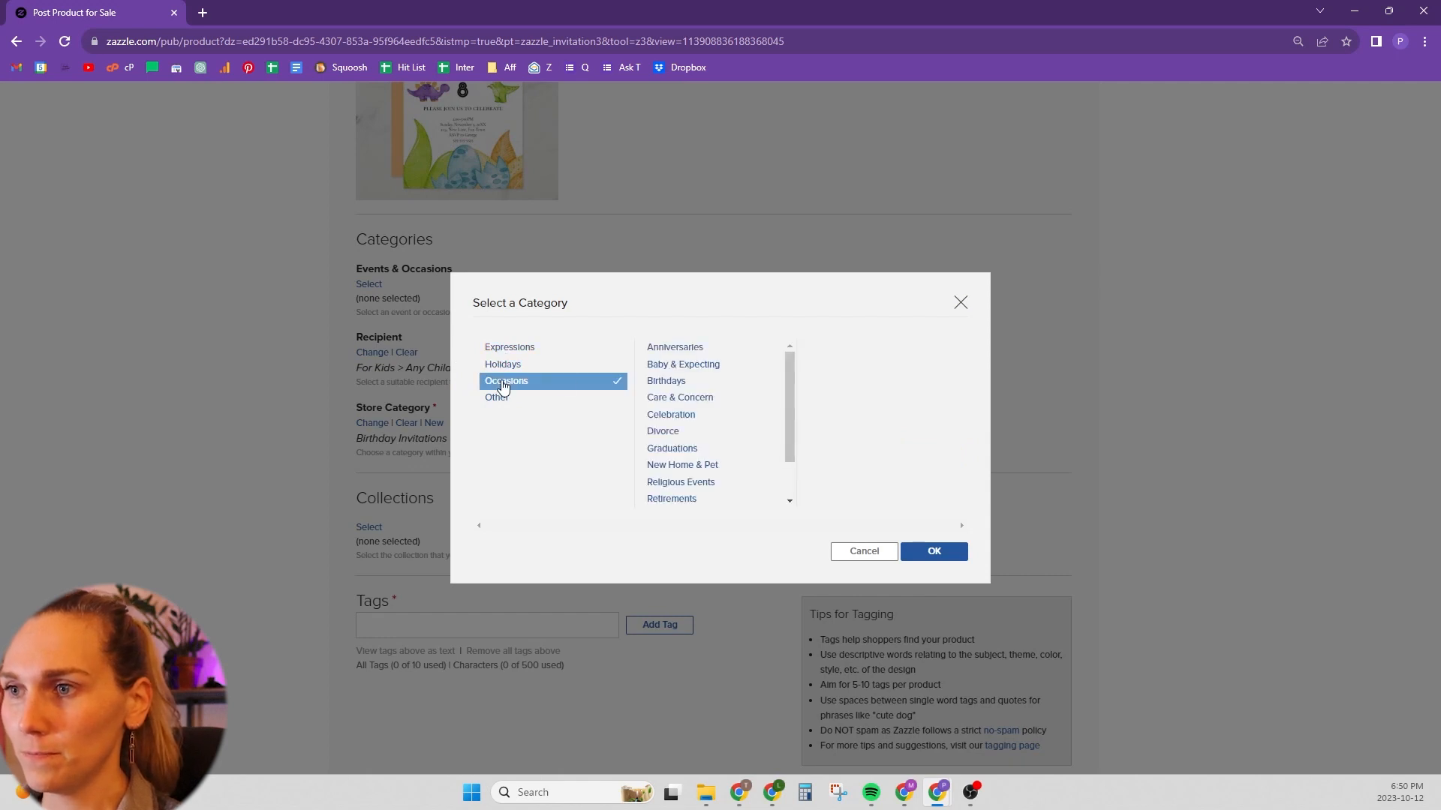
pyautogui.click(664, 382)
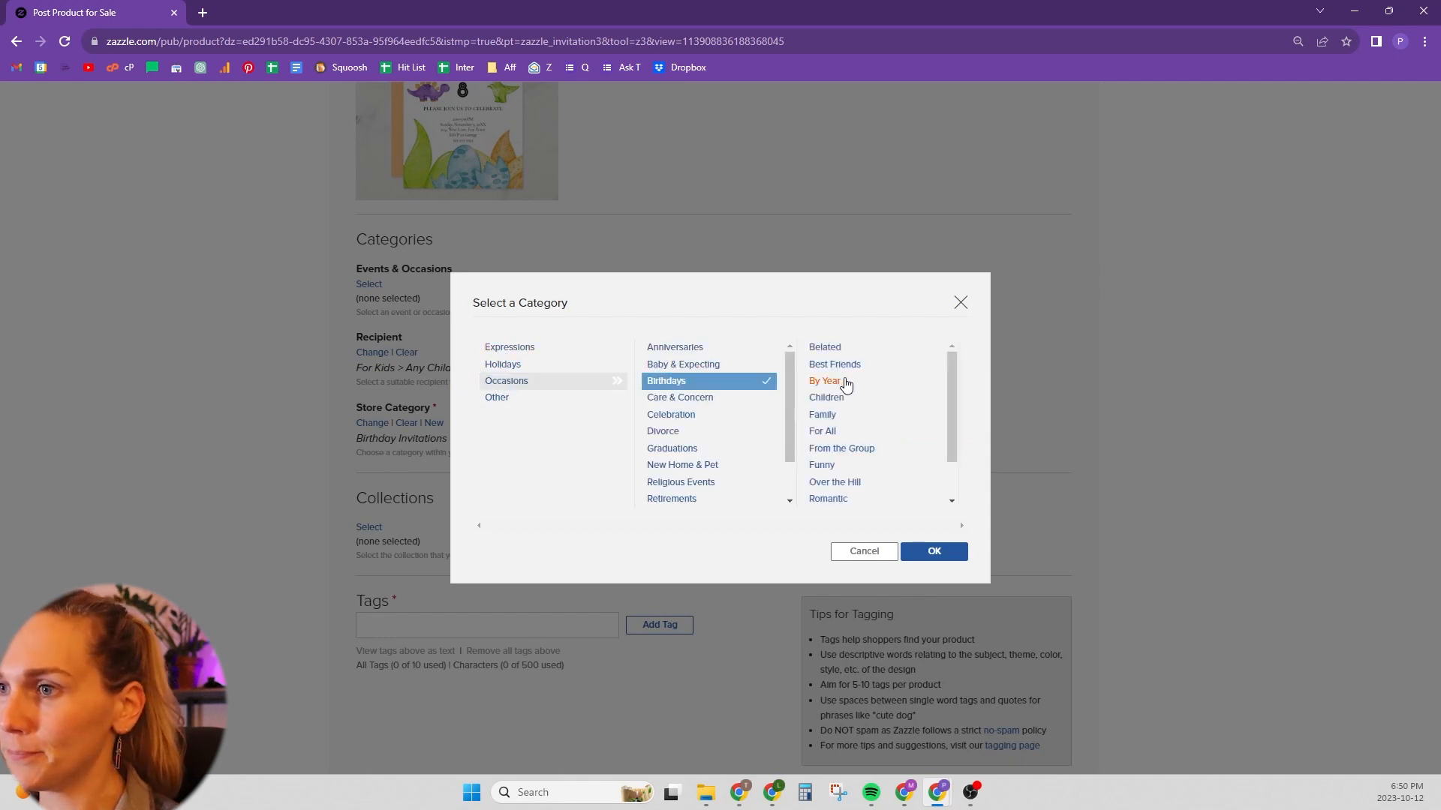
pyautogui.click(834, 398)
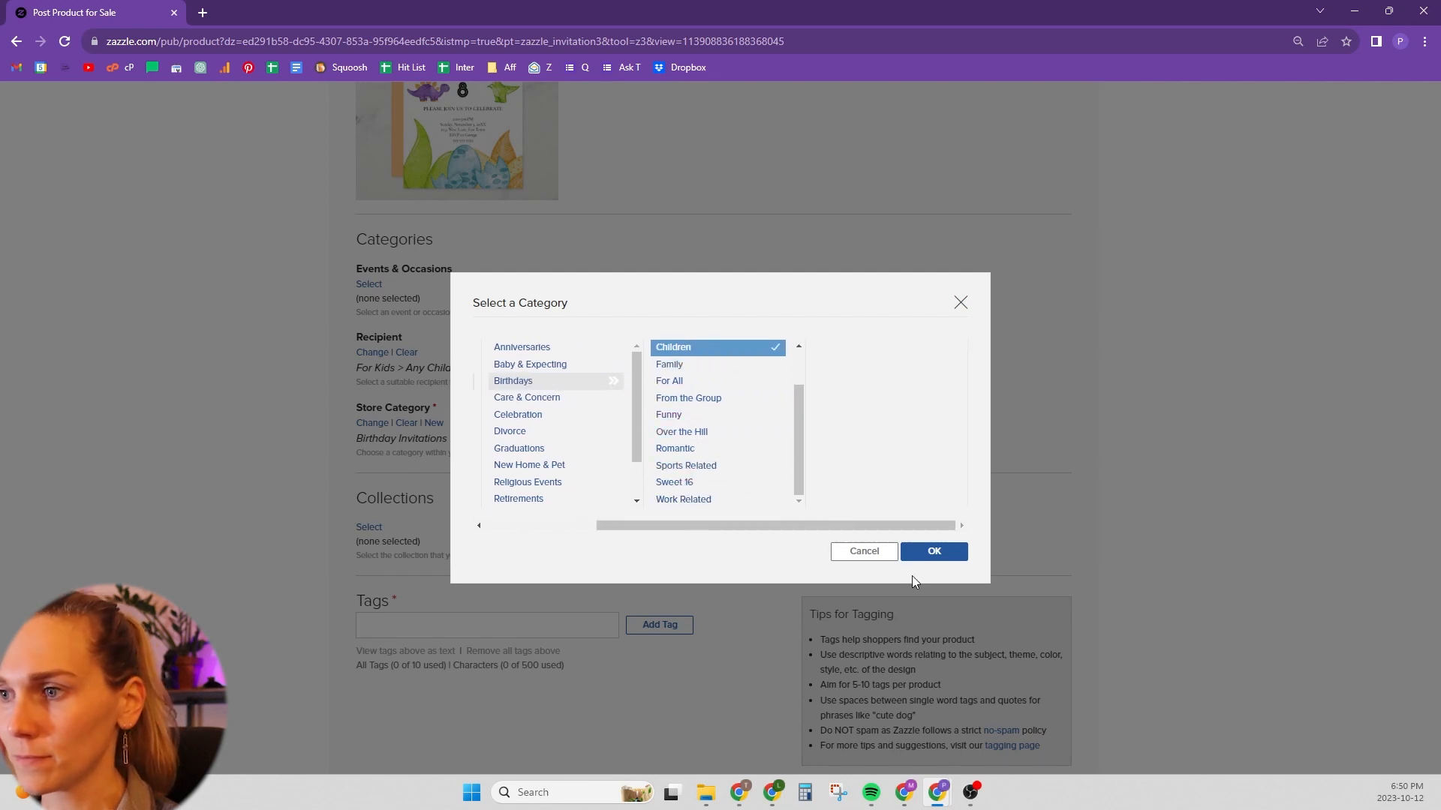
pyautogui.click(932, 553)
# Step: Add the product tags "birthday invitation", "gender neutral" and "dinosaur"
pyautogui.click(415, 631)
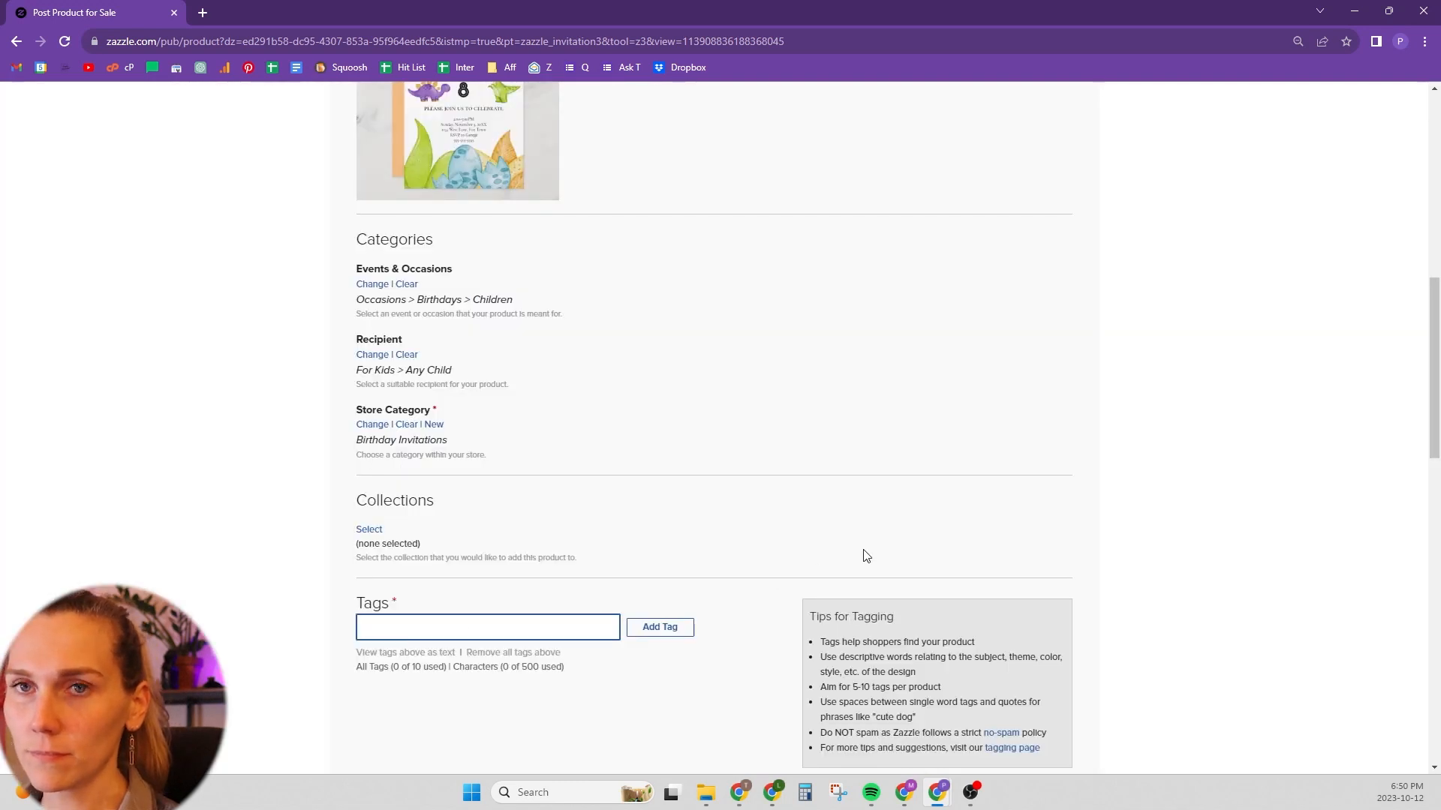
pyautogui.click(367, 531)
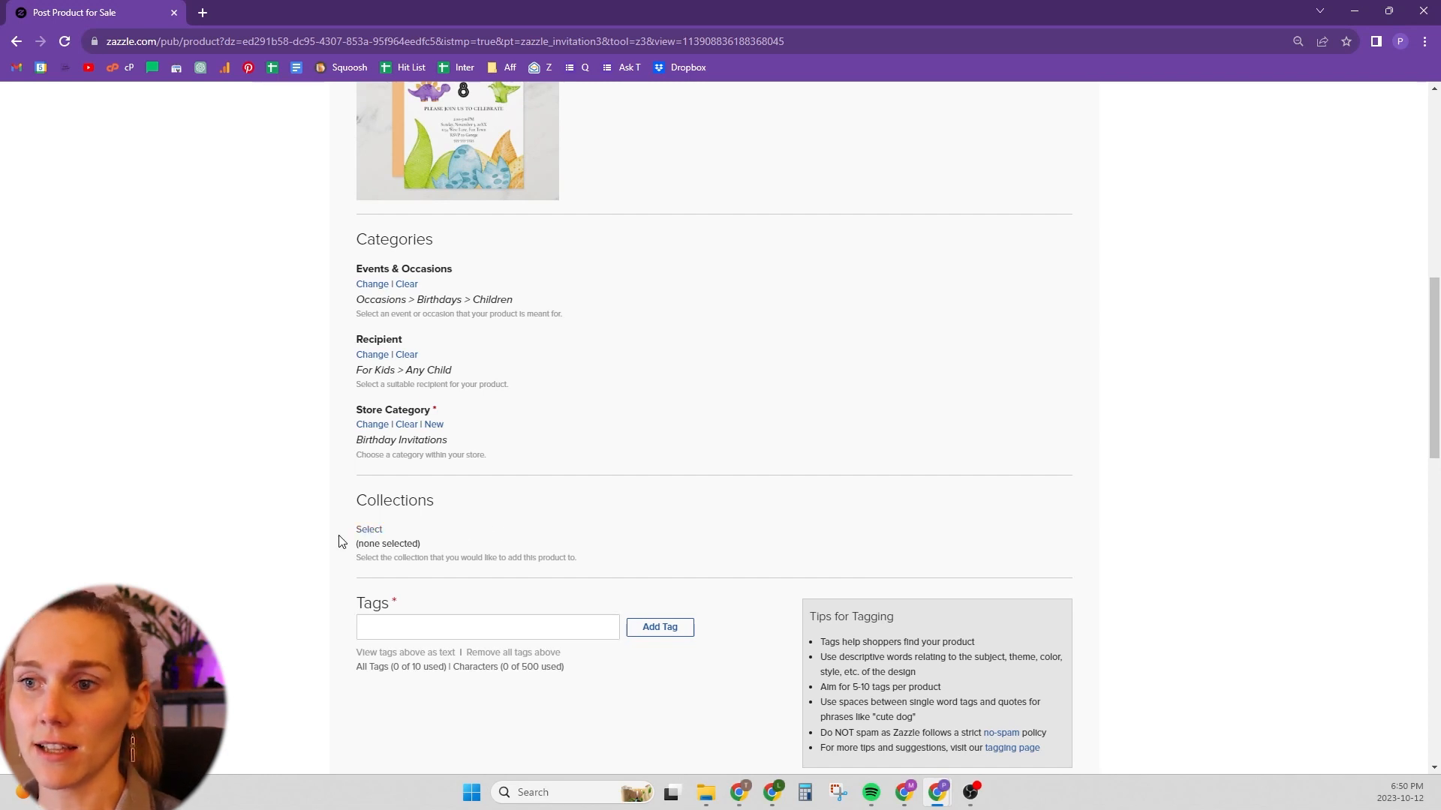
pyautogui.click(419, 622)
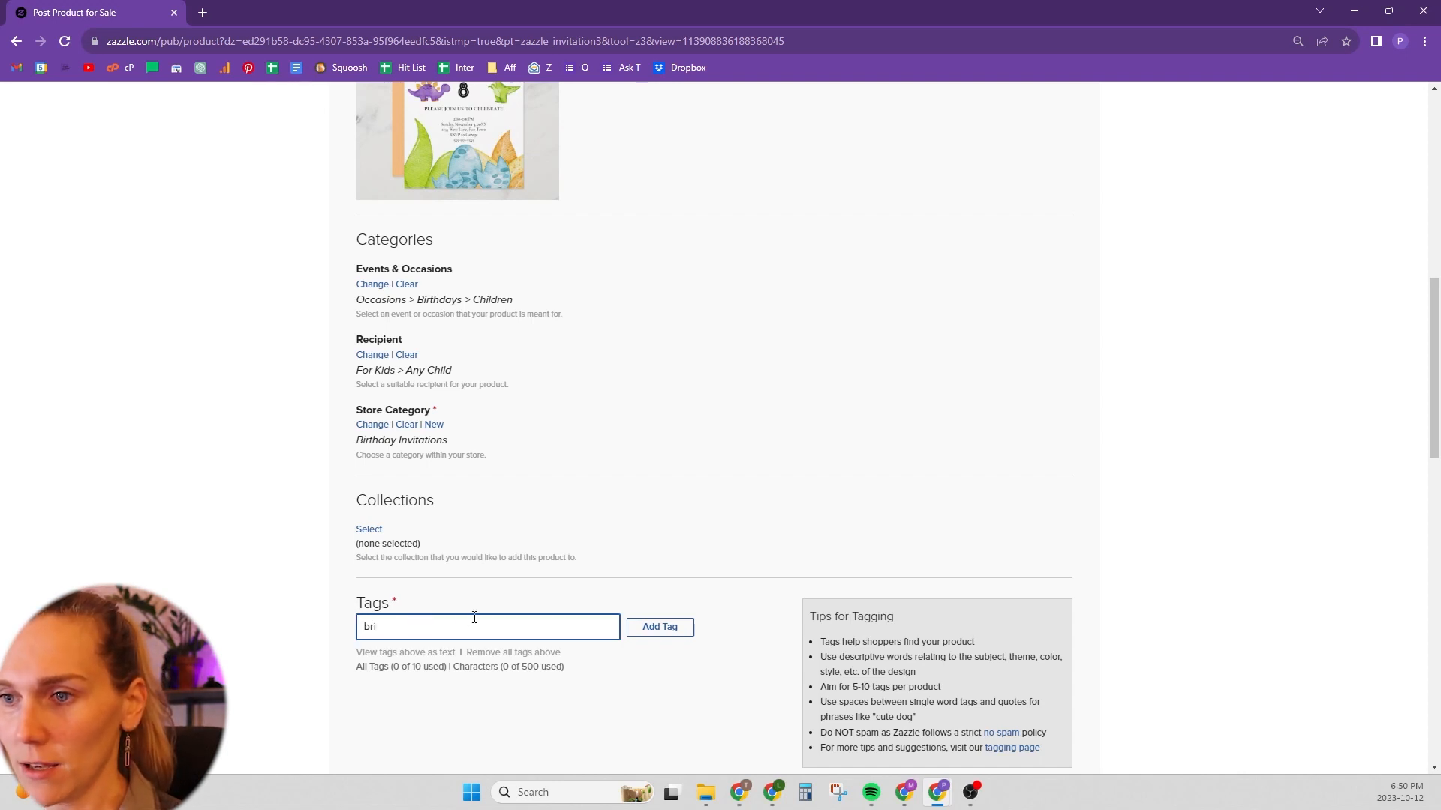
pyautogui.write('birthday invitation, gender neutral, dinosaur,')
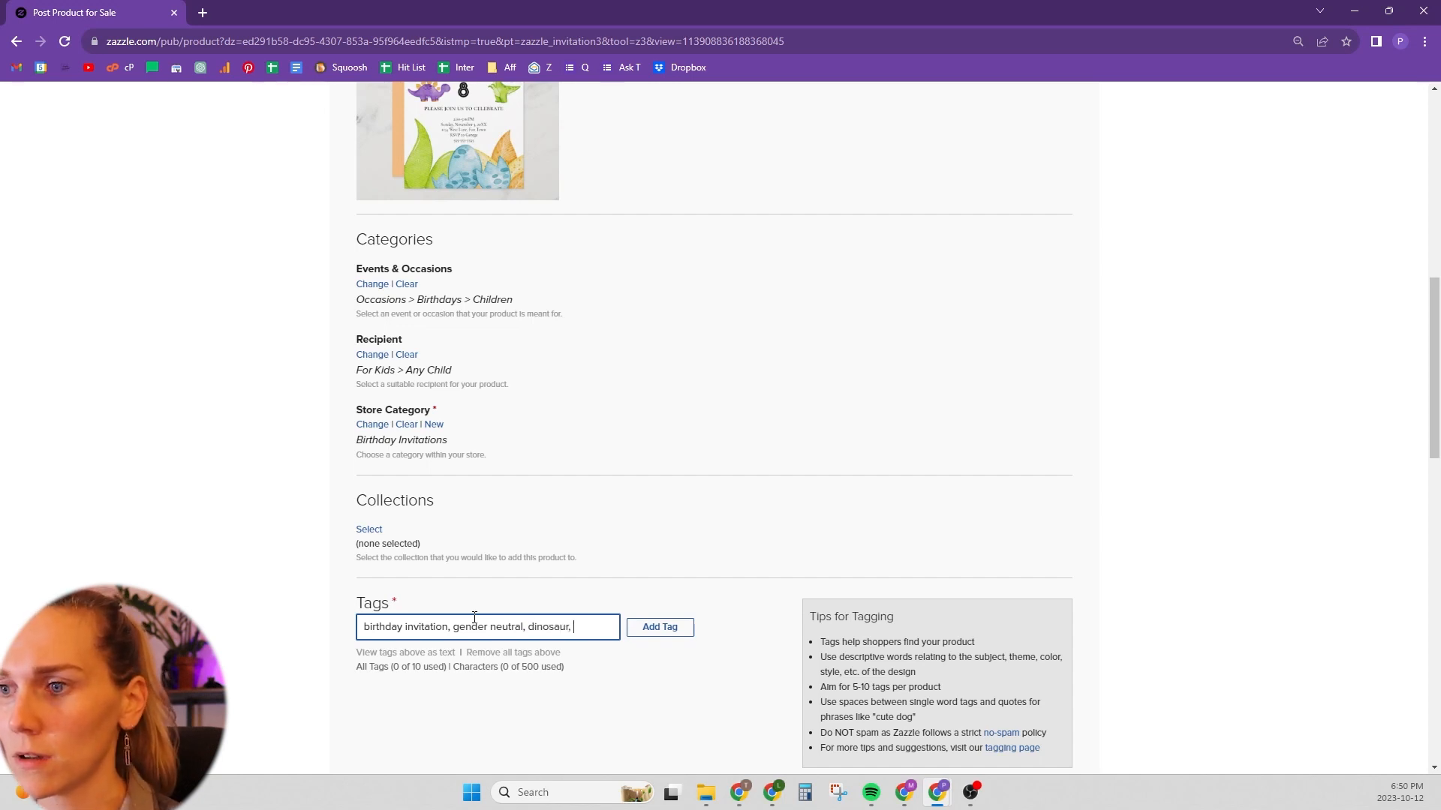
pyautogui.press('Return')
# Step: Enter "birthday party" and "kids birthday party" as further comma-separated product tags
pyautogui.scroll(-3, 457, 427)
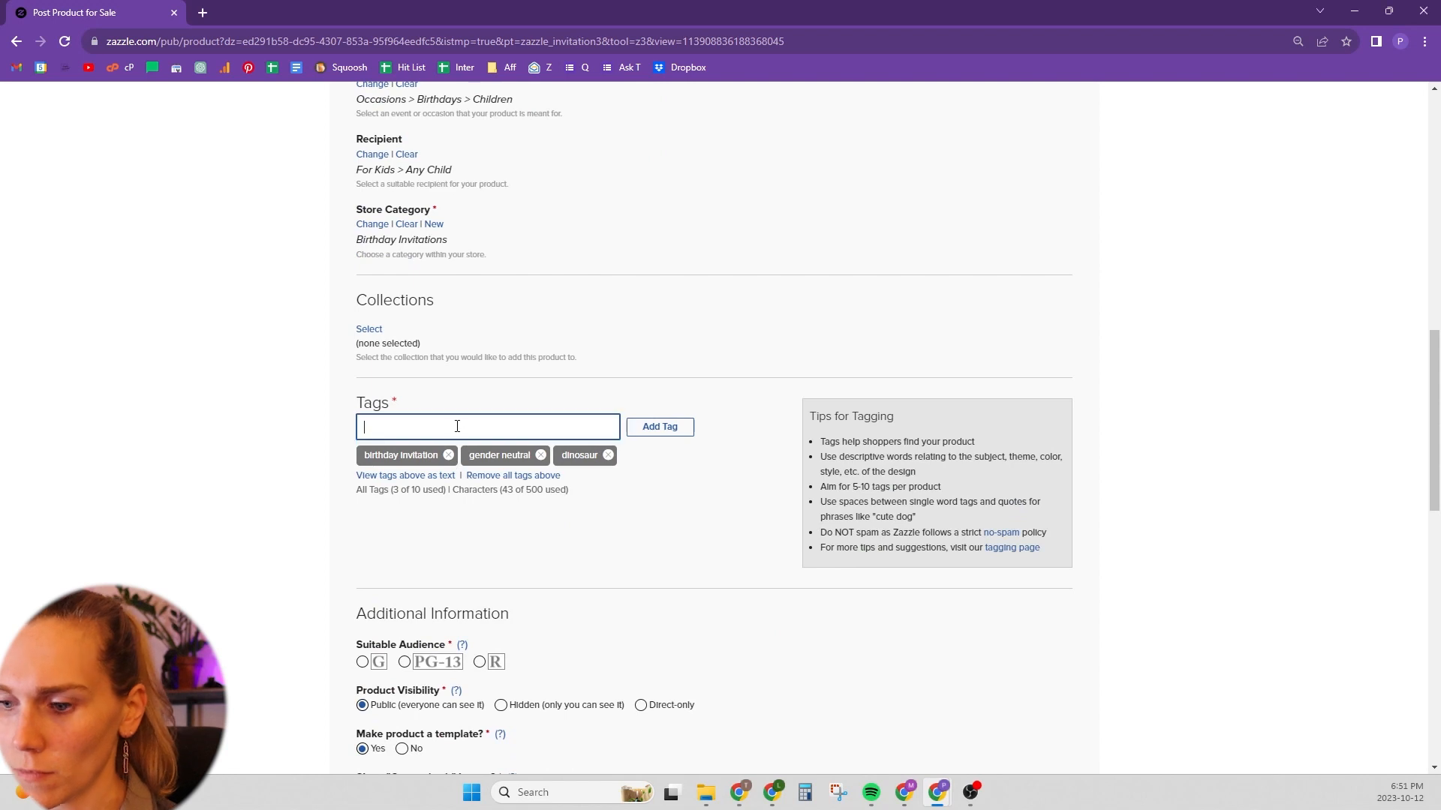
pyautogui.write('day ')
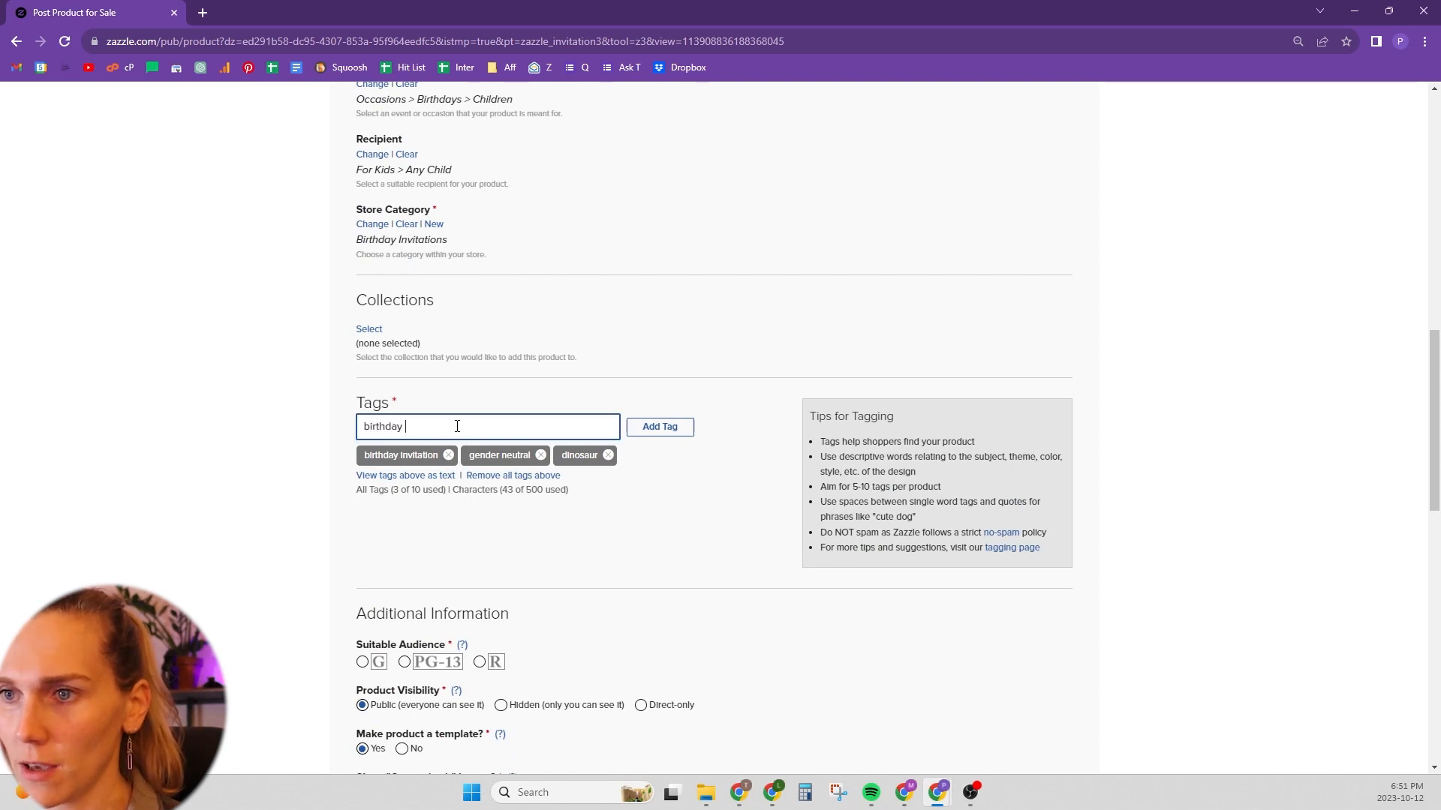
pyautogui.write('party, kida')
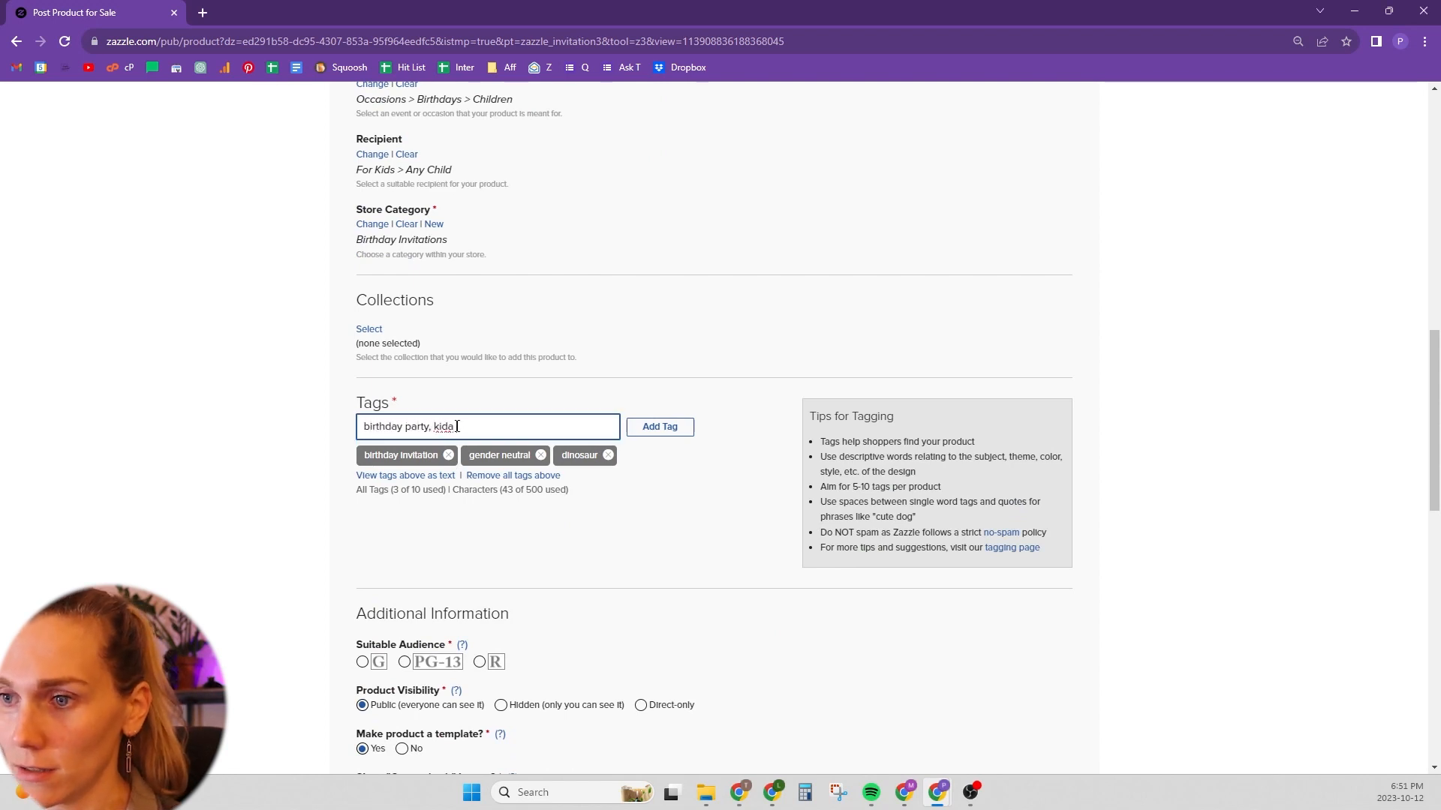
pyautogui.press('BackSpace')
pyautogui.write('s brit')
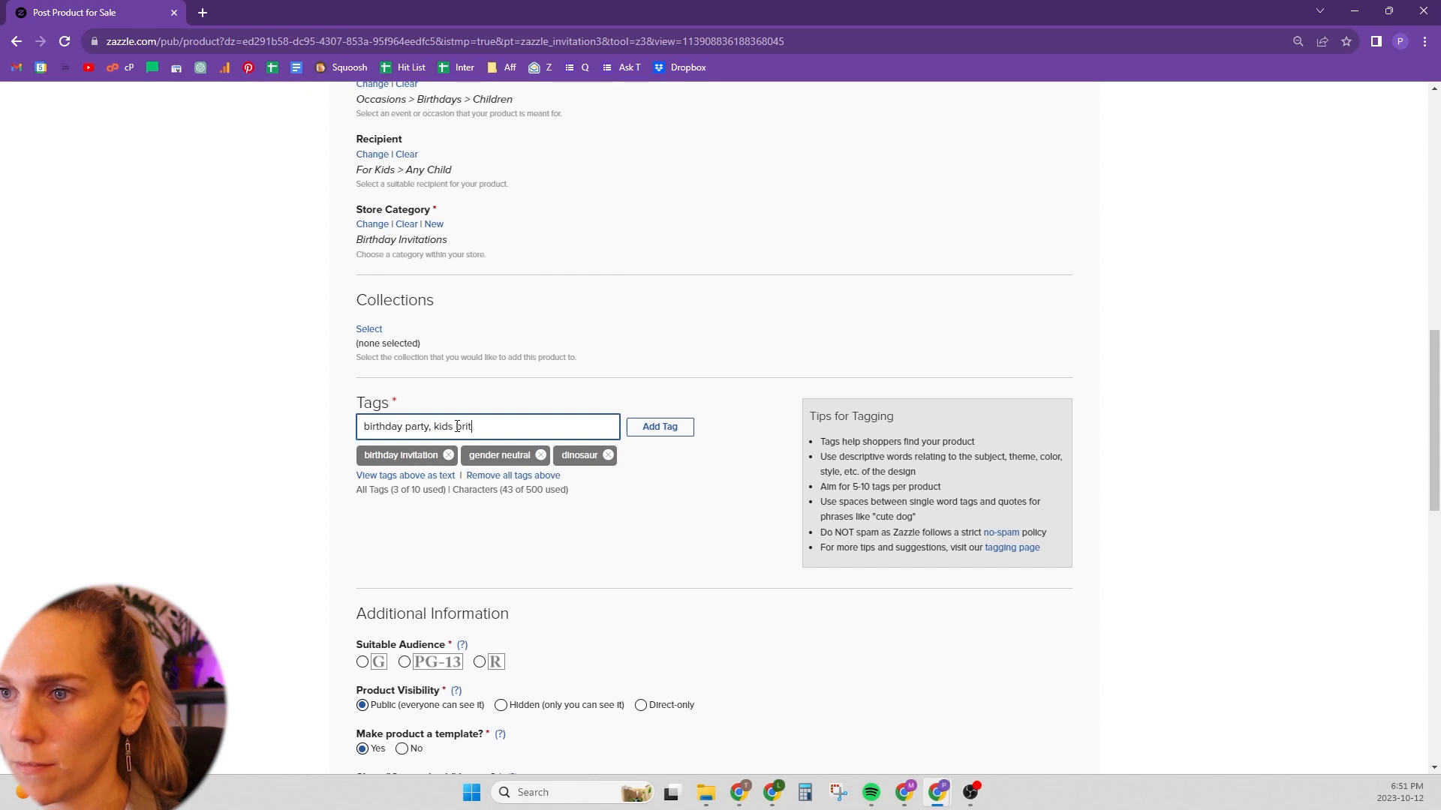
pyautogui.press('BackSpace')
pyautogui.press('BackSpace')
pyautogui.press('BackSpace')
pyautogui.write('irthday party,')
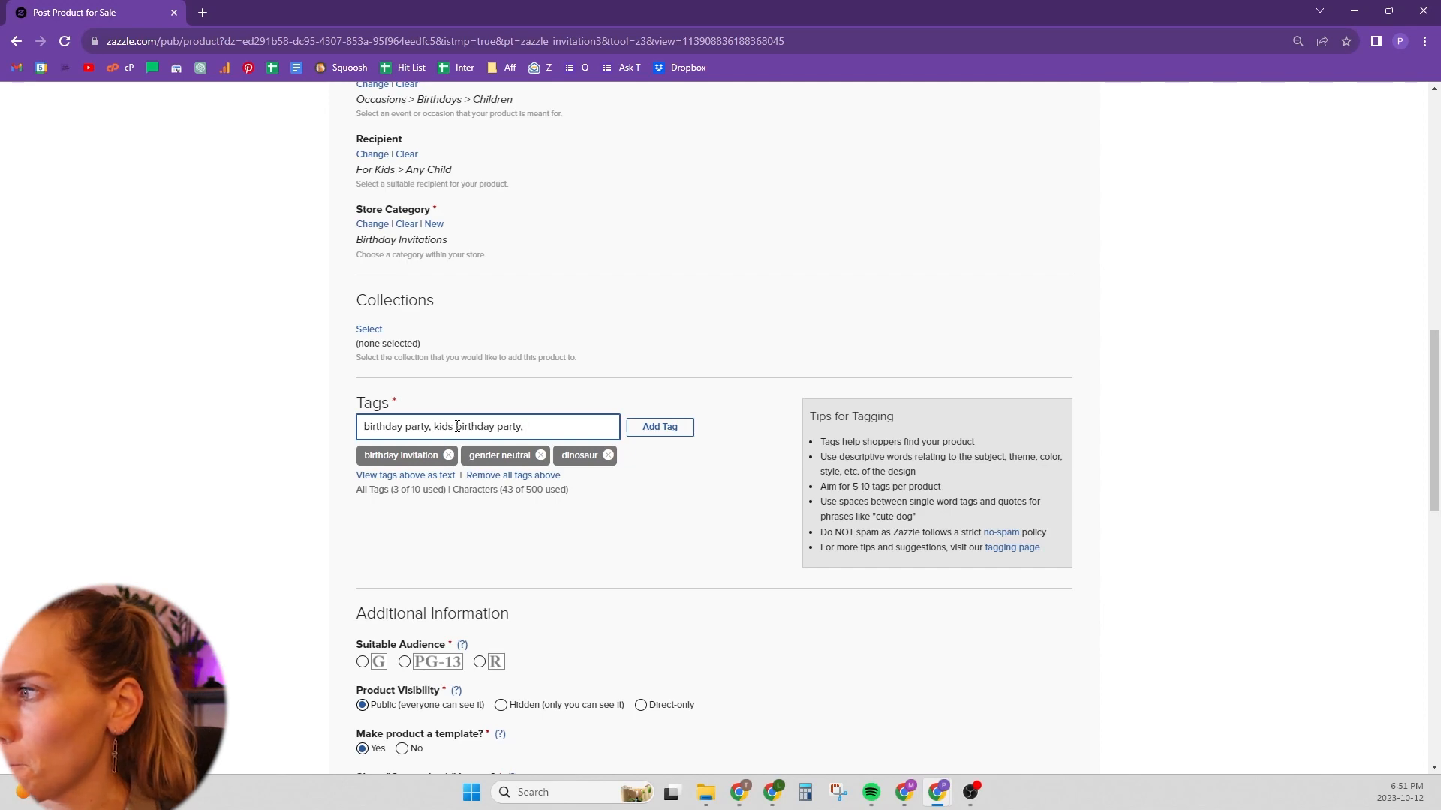
# Step: Check the invitation preview and append the tag "pterodactyl" to the entry, correcting its spelling
pyautogui.scroll(8, 457, 426)
pyautogui.scroll(-5, 457, 424)
pyautogui.scroll(3, 480, 439)
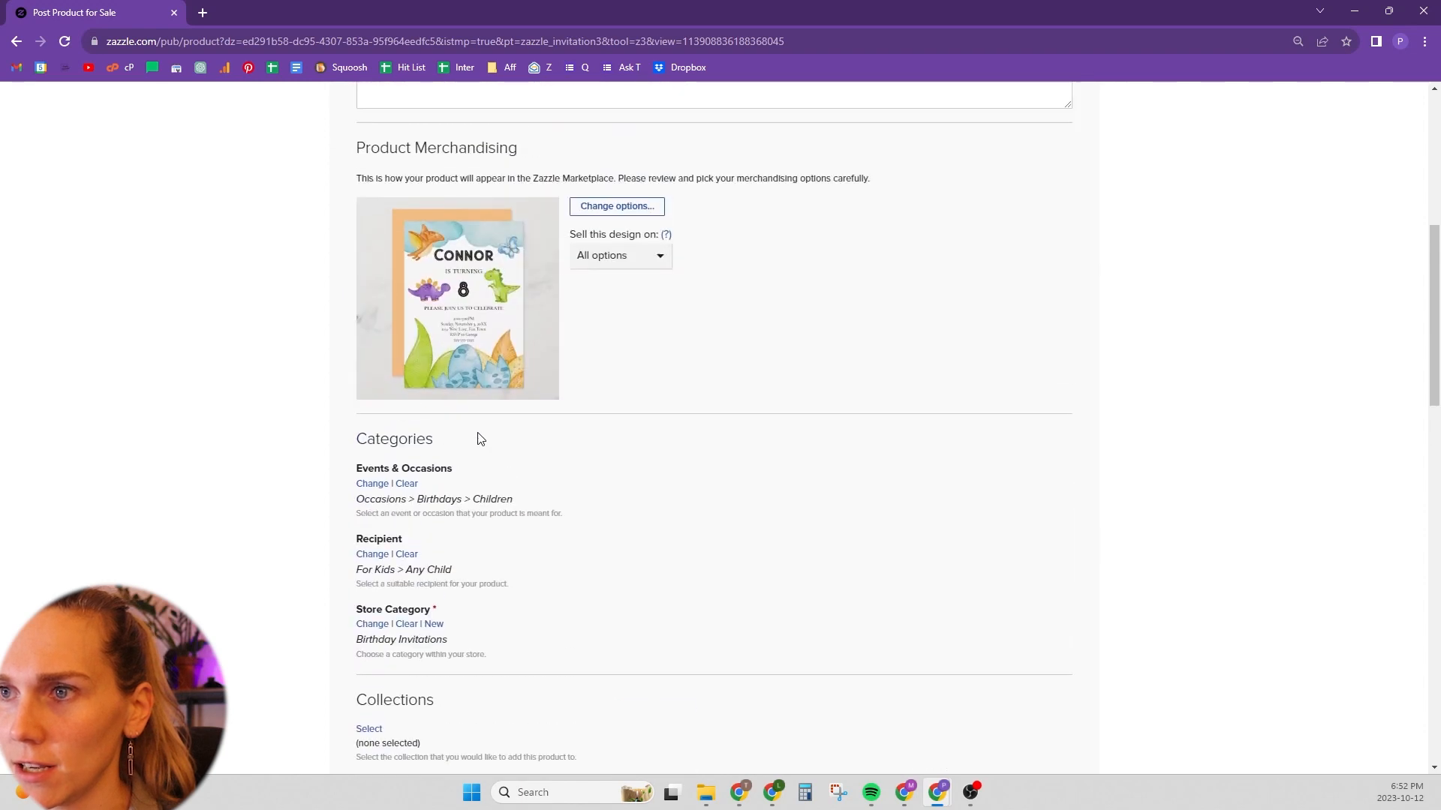
pyautogui.scroll(-3, 468, 537)
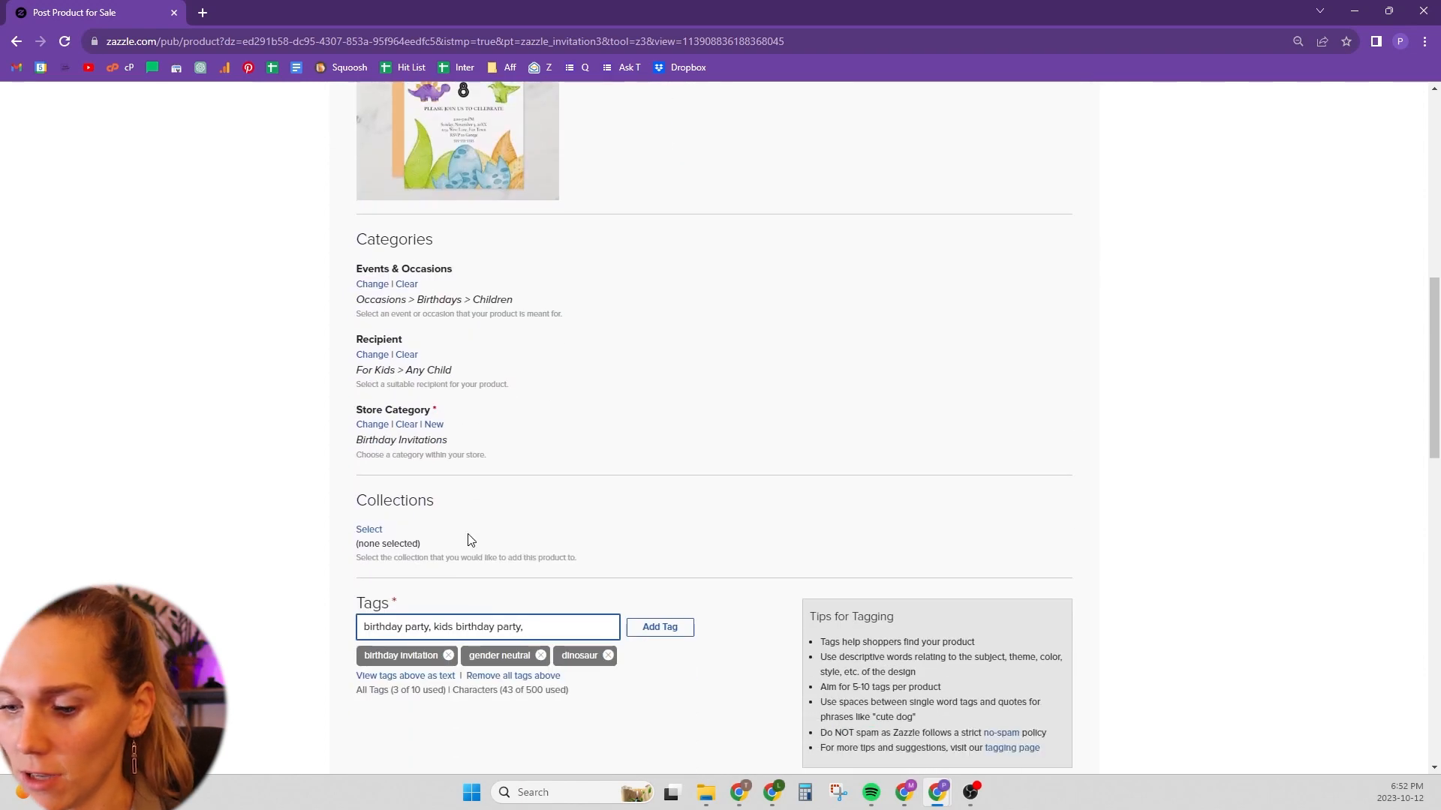
pyautogui.write('pteradactyl')
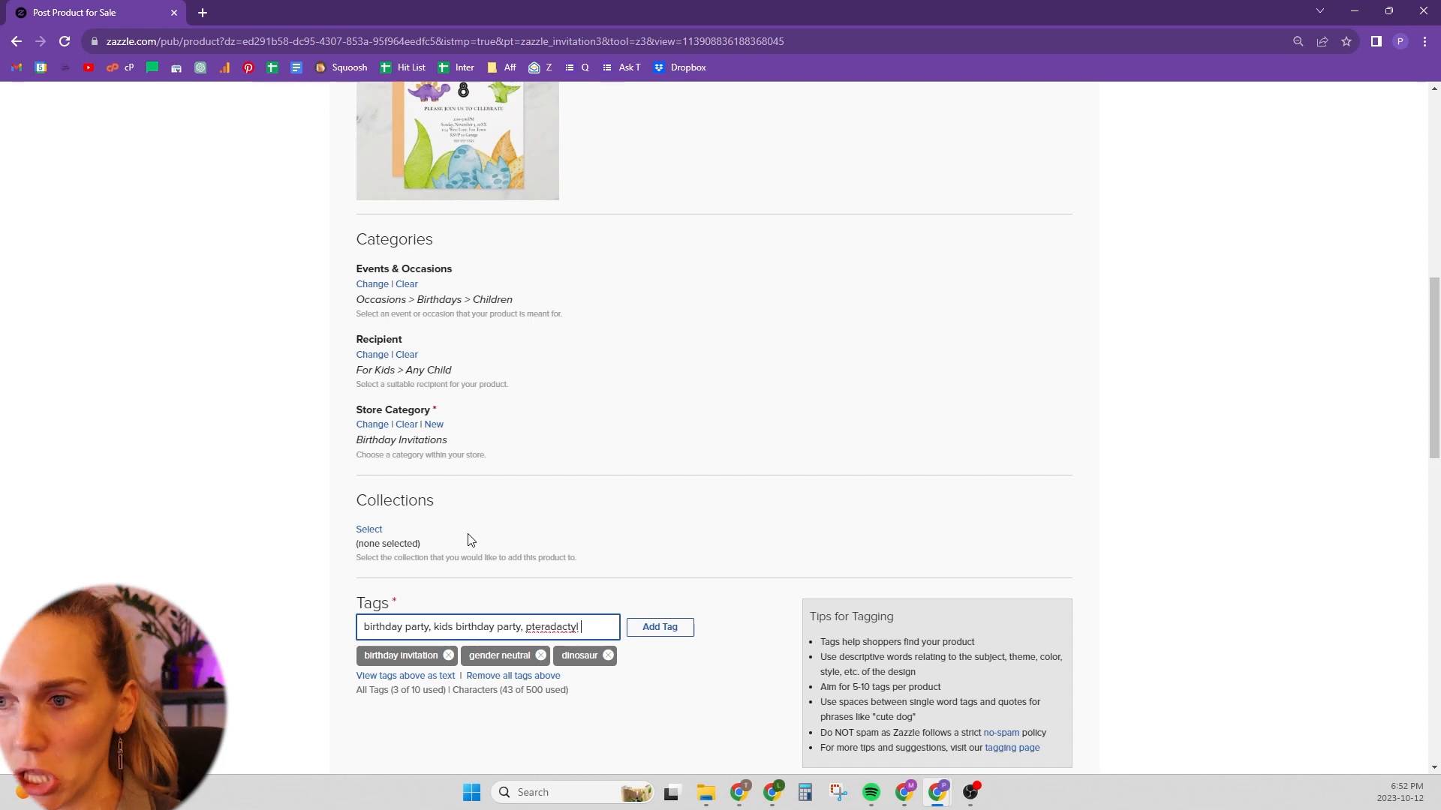
pyautogui.rightClick(559, 625)
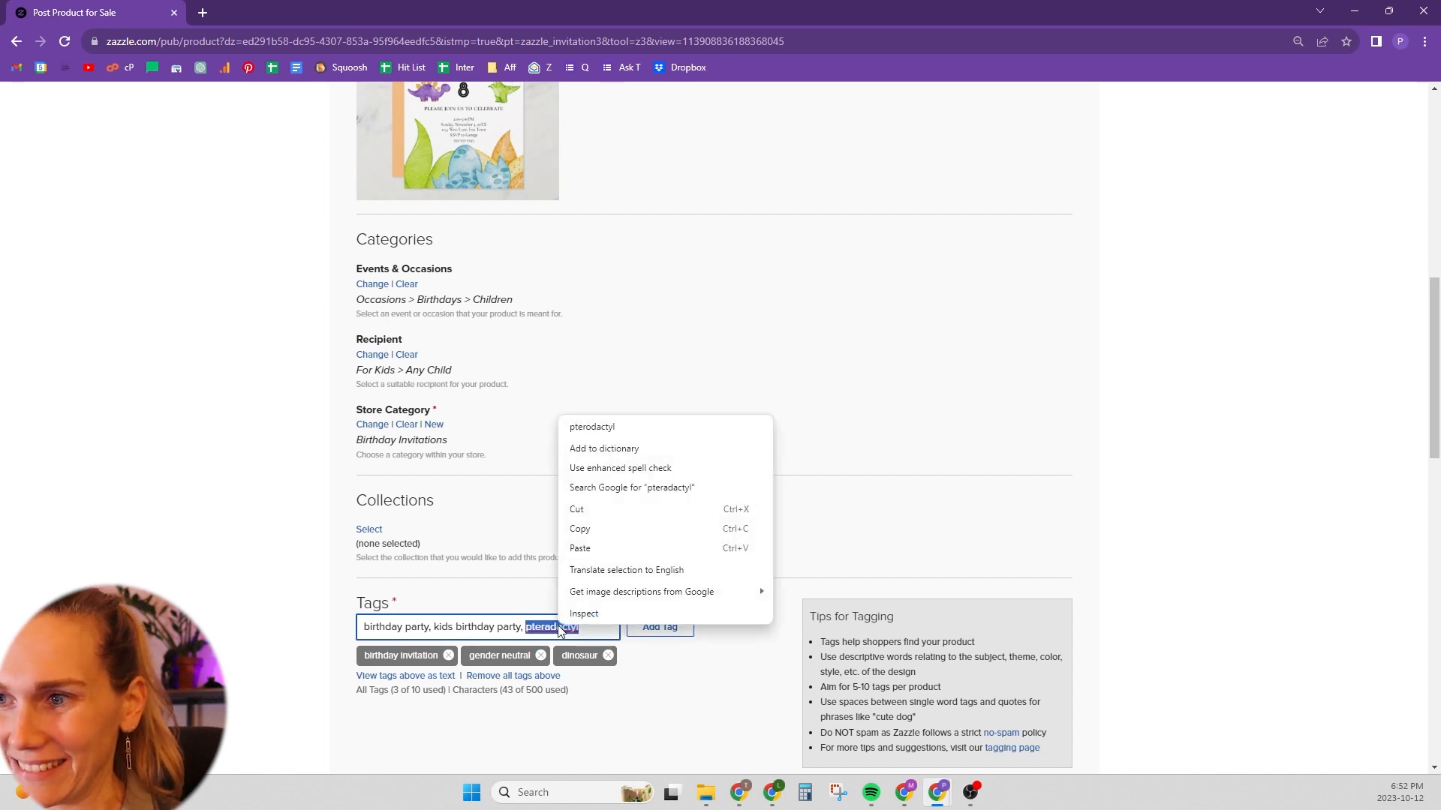
pyautogui.click(621, 433)
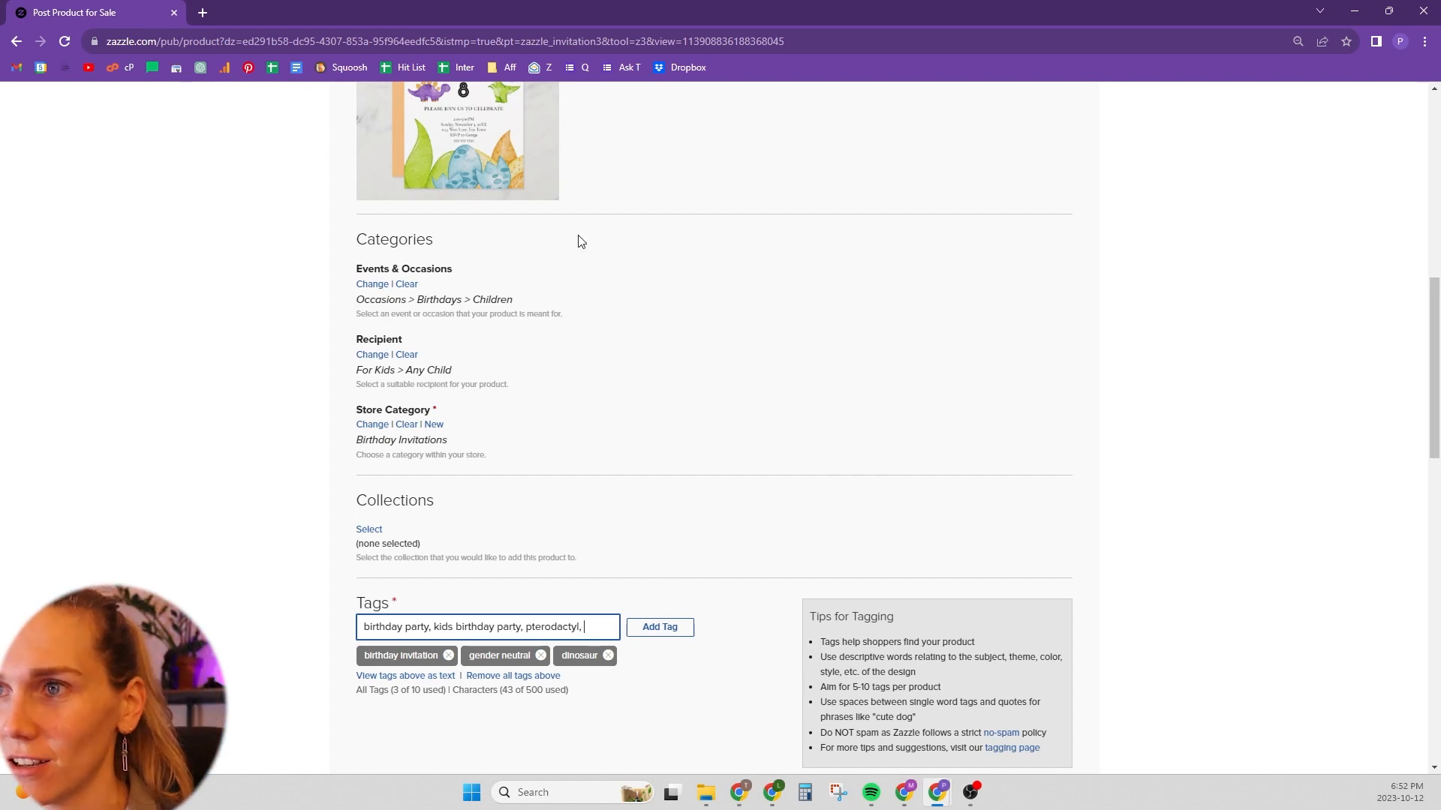
# Step: Append "trex" and add the pending tags, plus another tag "stegosaurus"
pyautogui.scroll(3, 368, 345)
pyautogui.scroll(-3, 531, 286)
pyautogui.write('trex,')
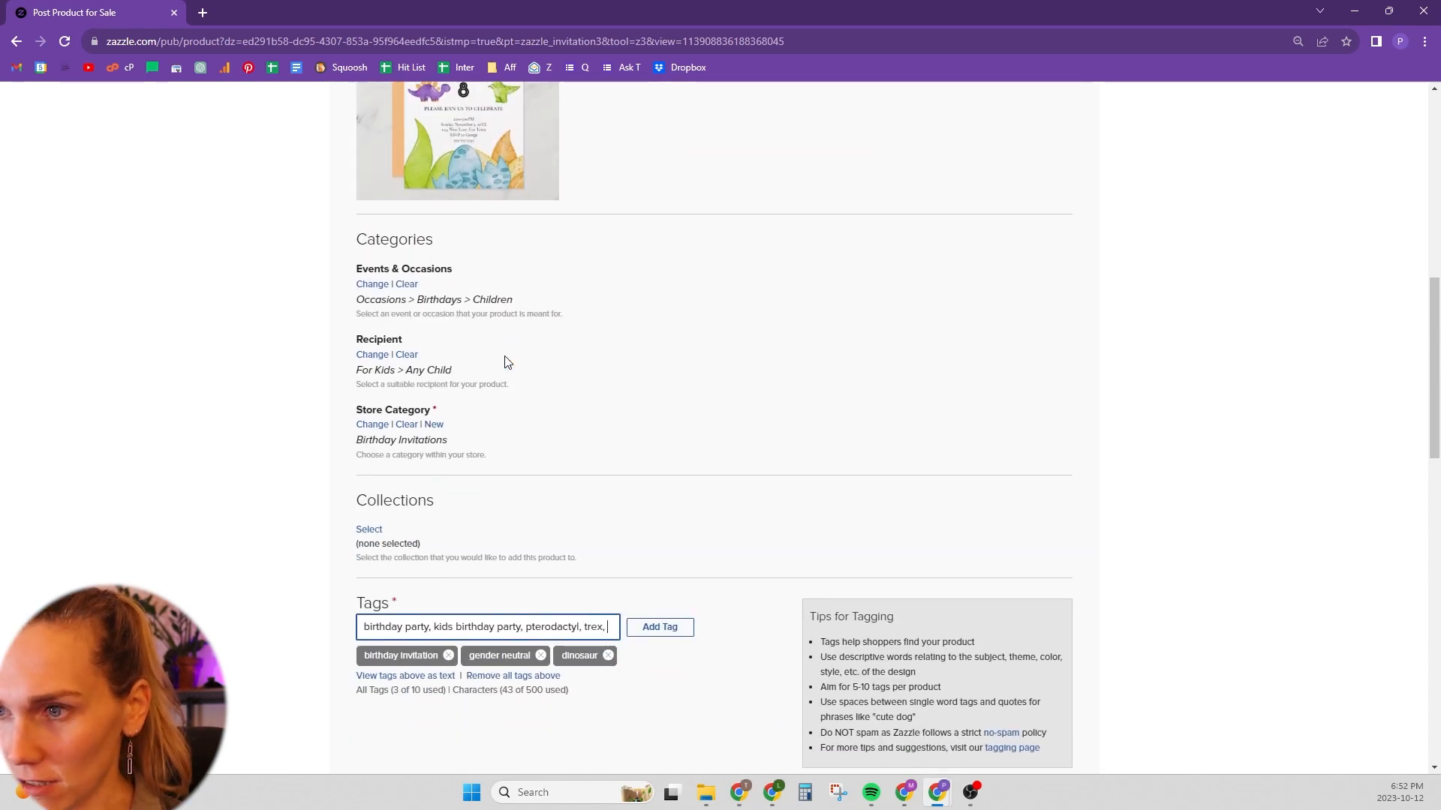
pyautogui.press('Return')
pyautogui.scroll(-1, 505, 360)
pyautogui.write('stegosaurus,')
pyautogui.press('Return')
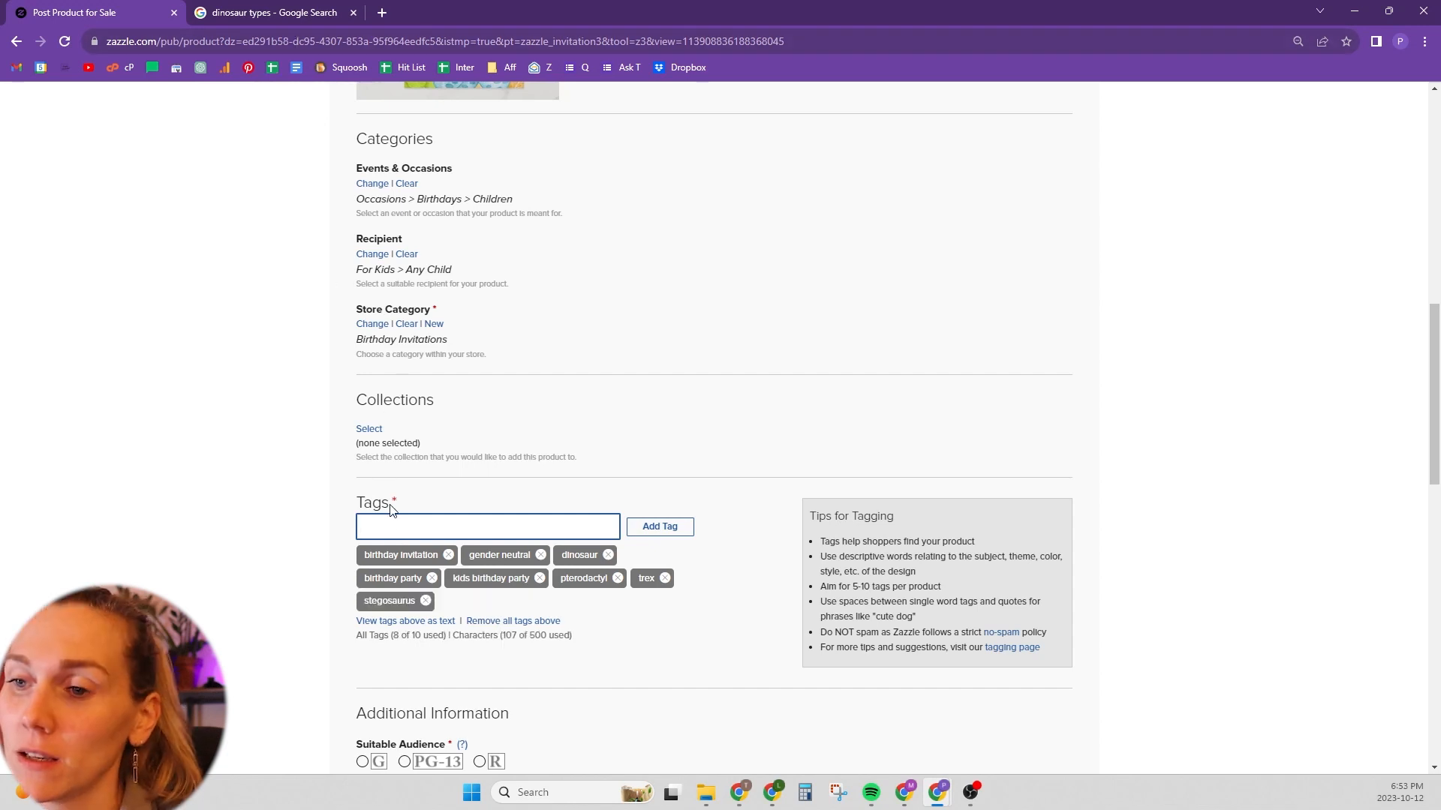
# Step: Recheck the invitation preview and add the tags "butterfly" and "colorful"
pyautogui.scroll(4, 530, 311)
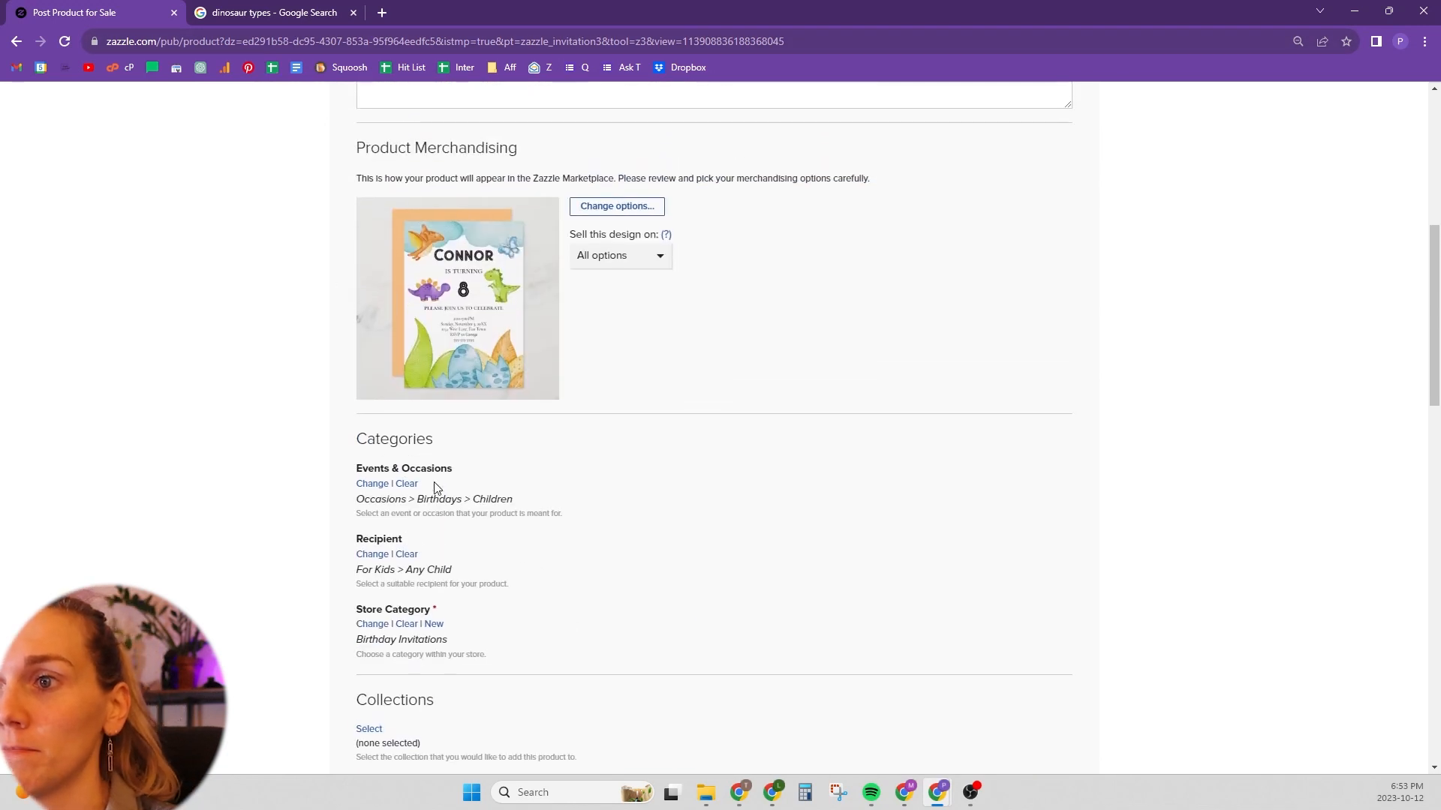
pyautogui.scroll(-4, 529, 311)
pyautogui.write('butterfly,')
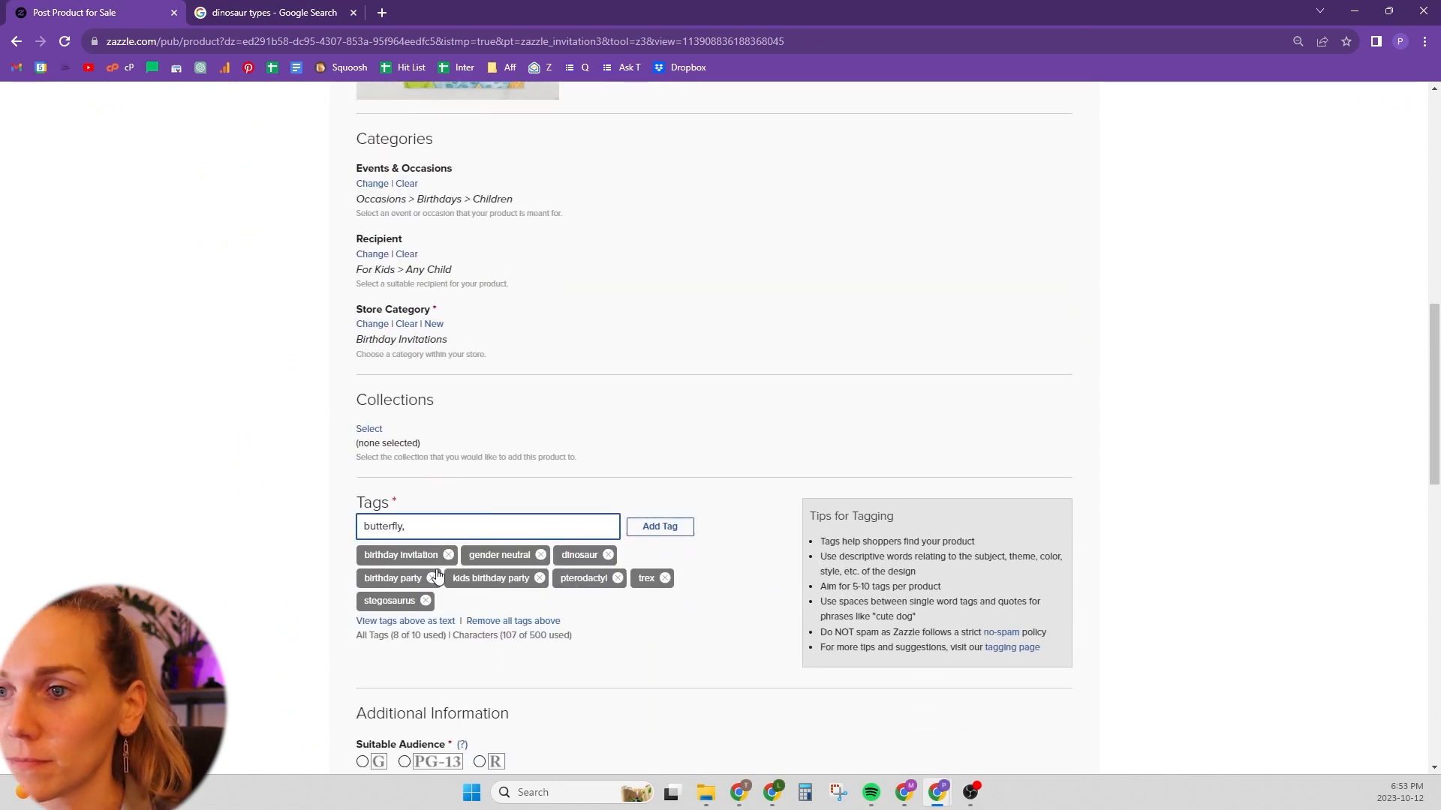
pyautogui.press('Return')
pyautogui.write('colorful,')
pyautogui.press('Return')
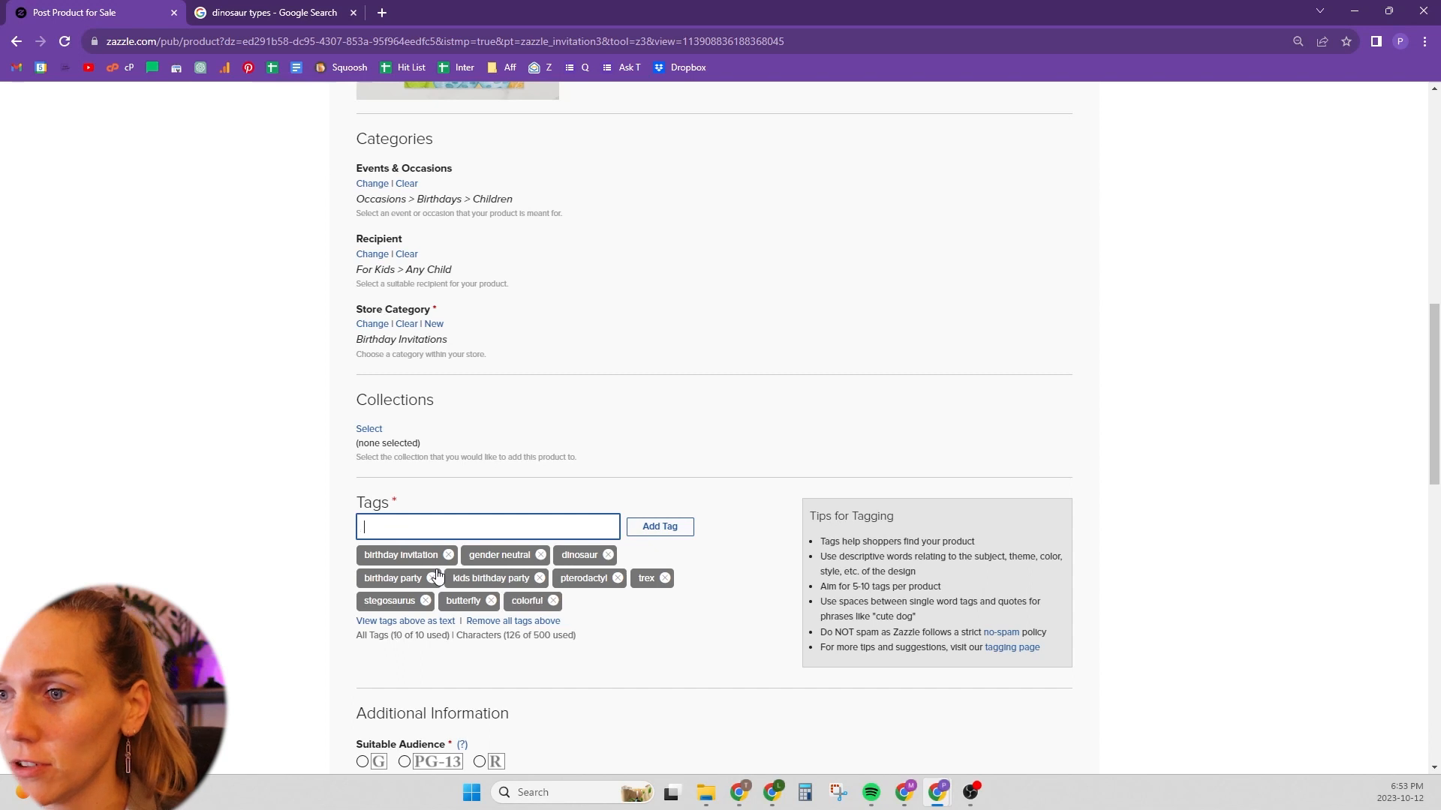
# Step: Replace the tag "colorful" with "jurassic"
pyautogui.scroll(2, 450, 601)
pyautogui.write('jurassic,')
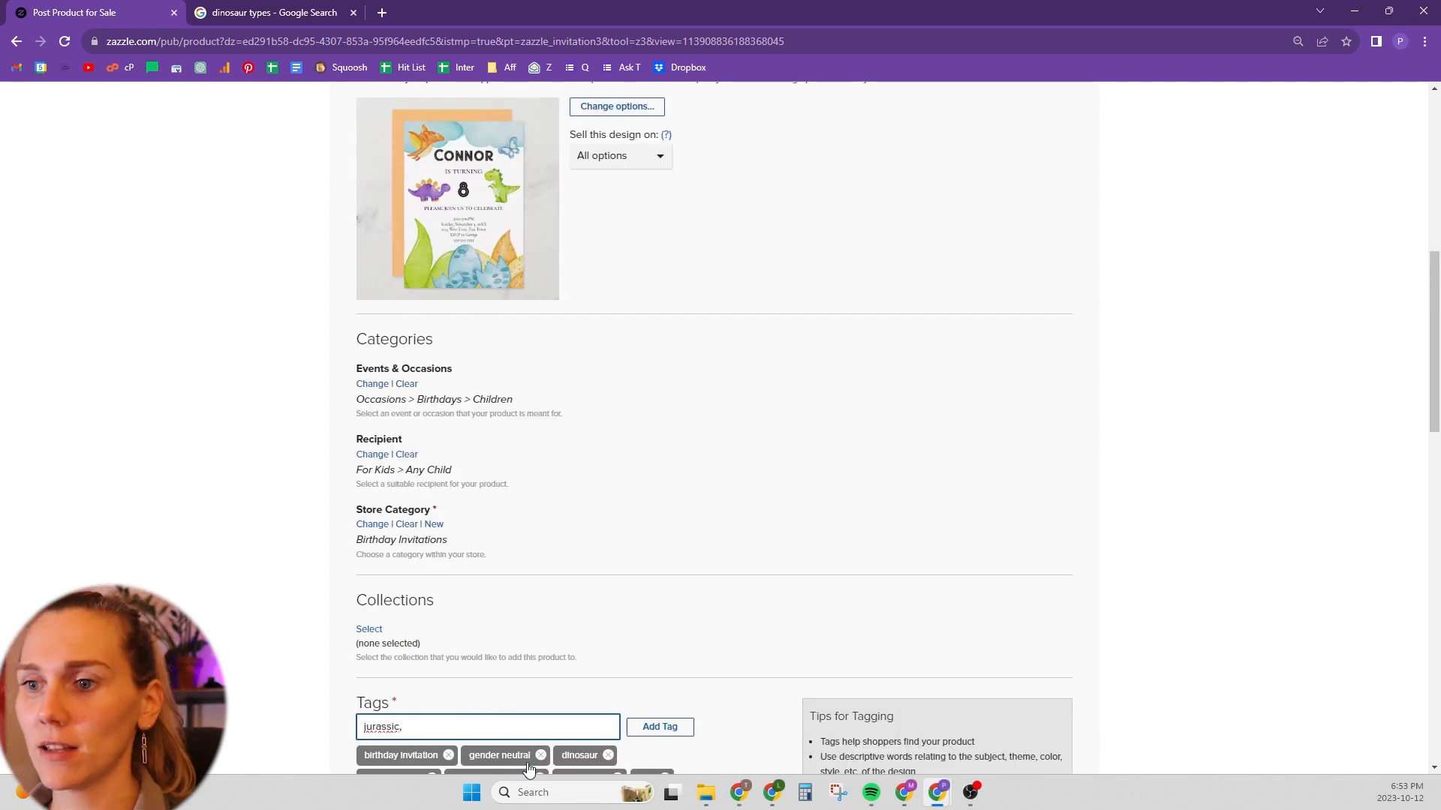
pyautogui.scroll(-4, 653, 694)
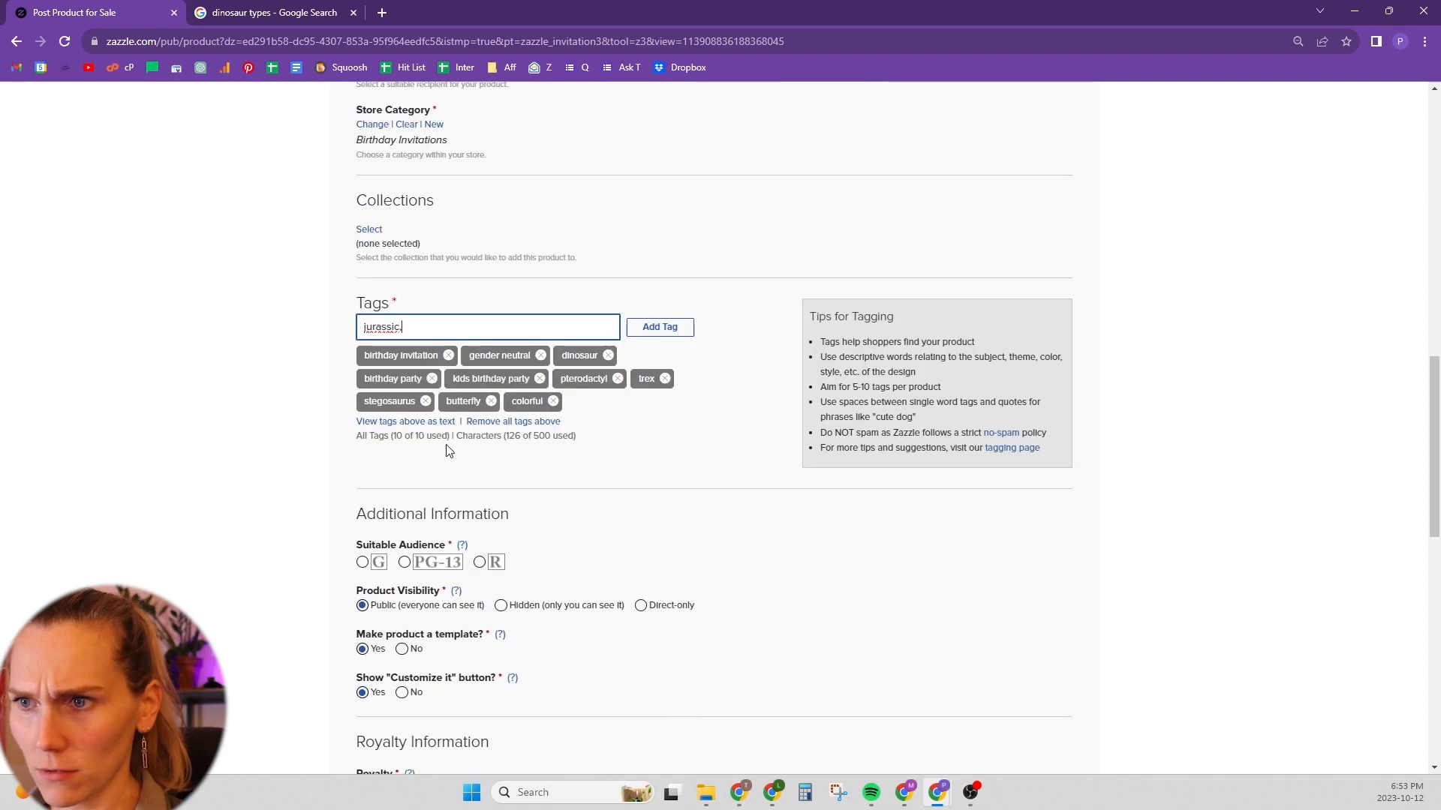
pyautogui.click(554, 403)
pyautogui.click(554, 405)
pyautogui.click(658, 327)
# Step: Change the product title to "Kids Dinosaur Theme Birthday Jurassic Orange Invitation"
pyautogui.scroll(3, 534, 496)
pyautogui.scroll(3, 535, 497)
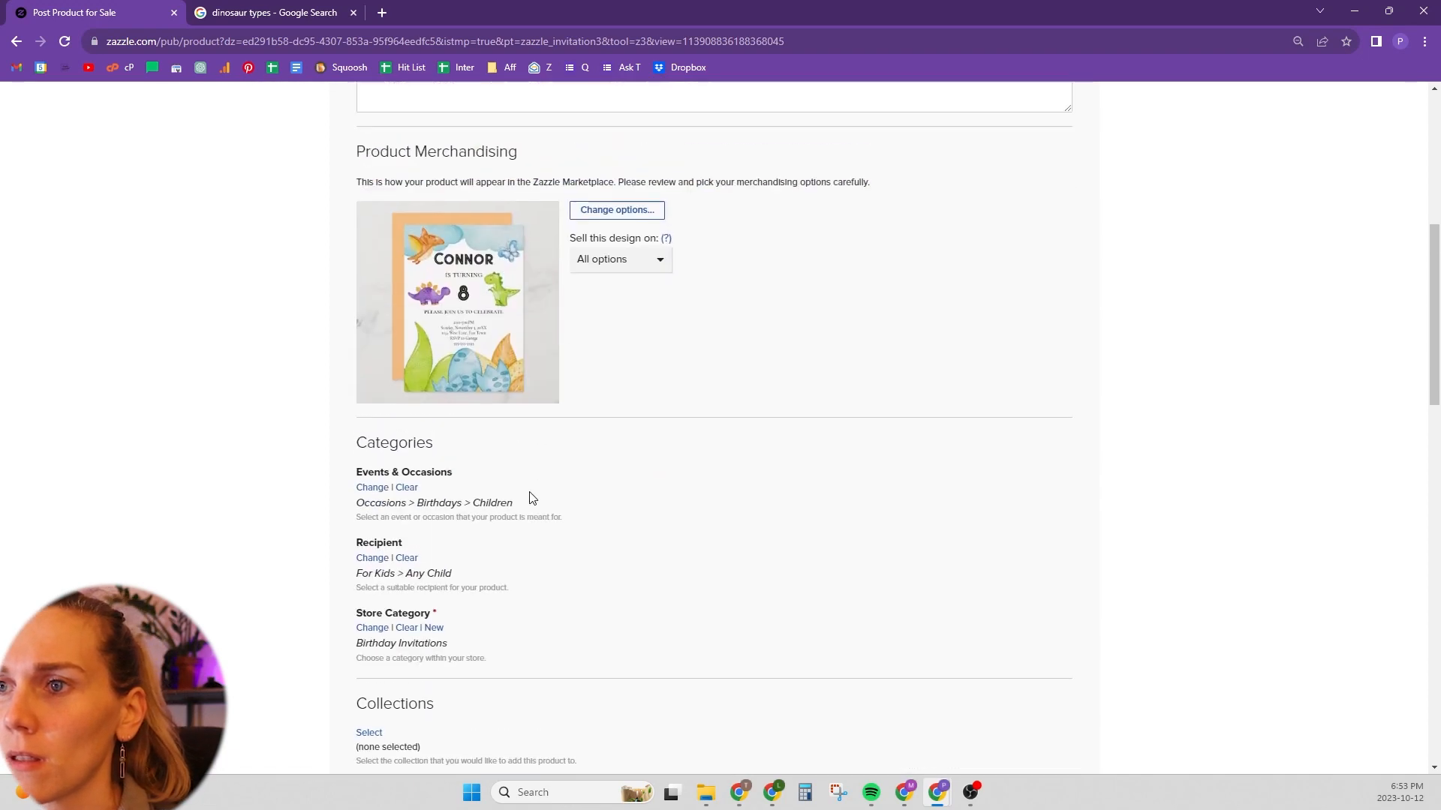
pyautogui.scroll(3, 555, 531)
pyautogui.scroll(2, 559, 534)
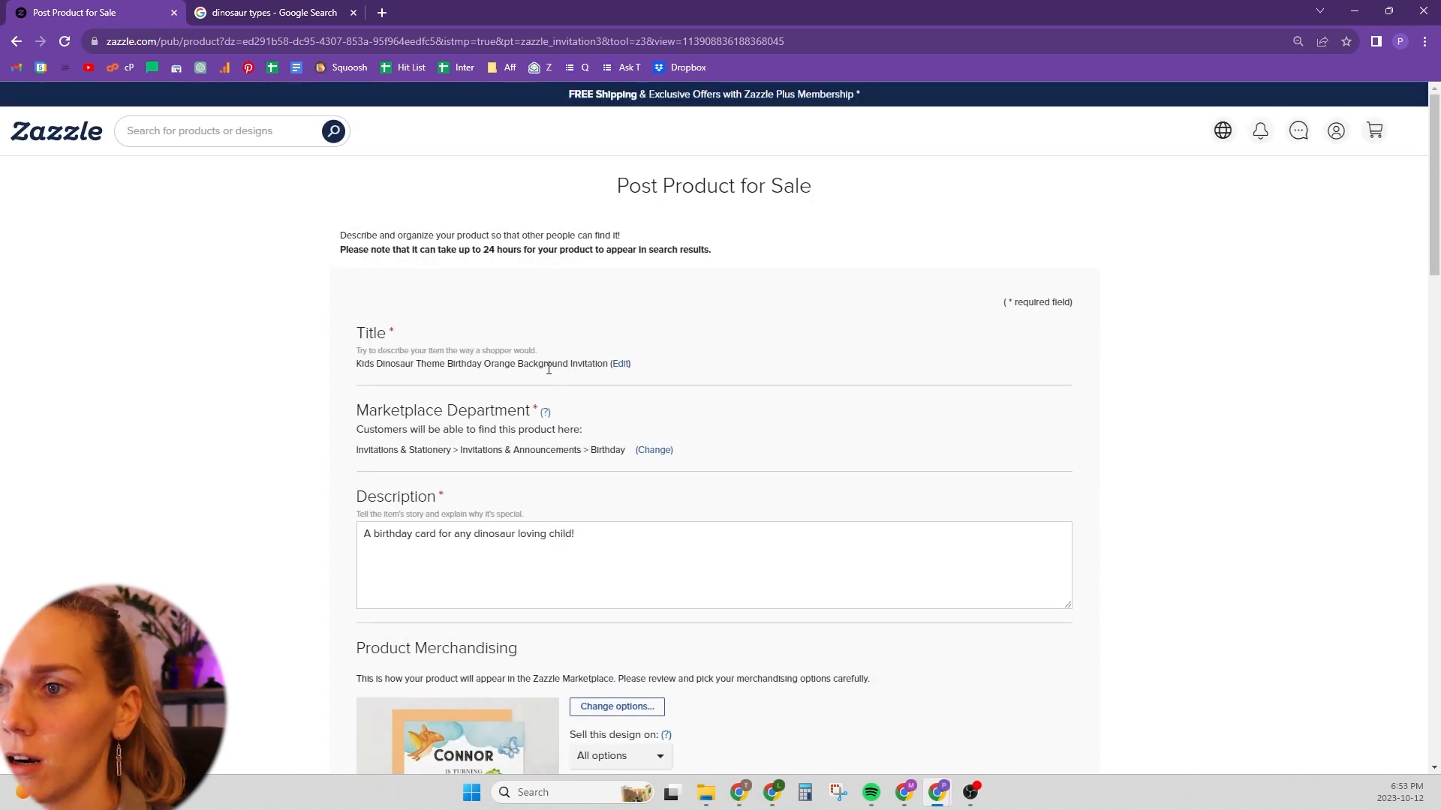
pyautogui.click(620, 364)
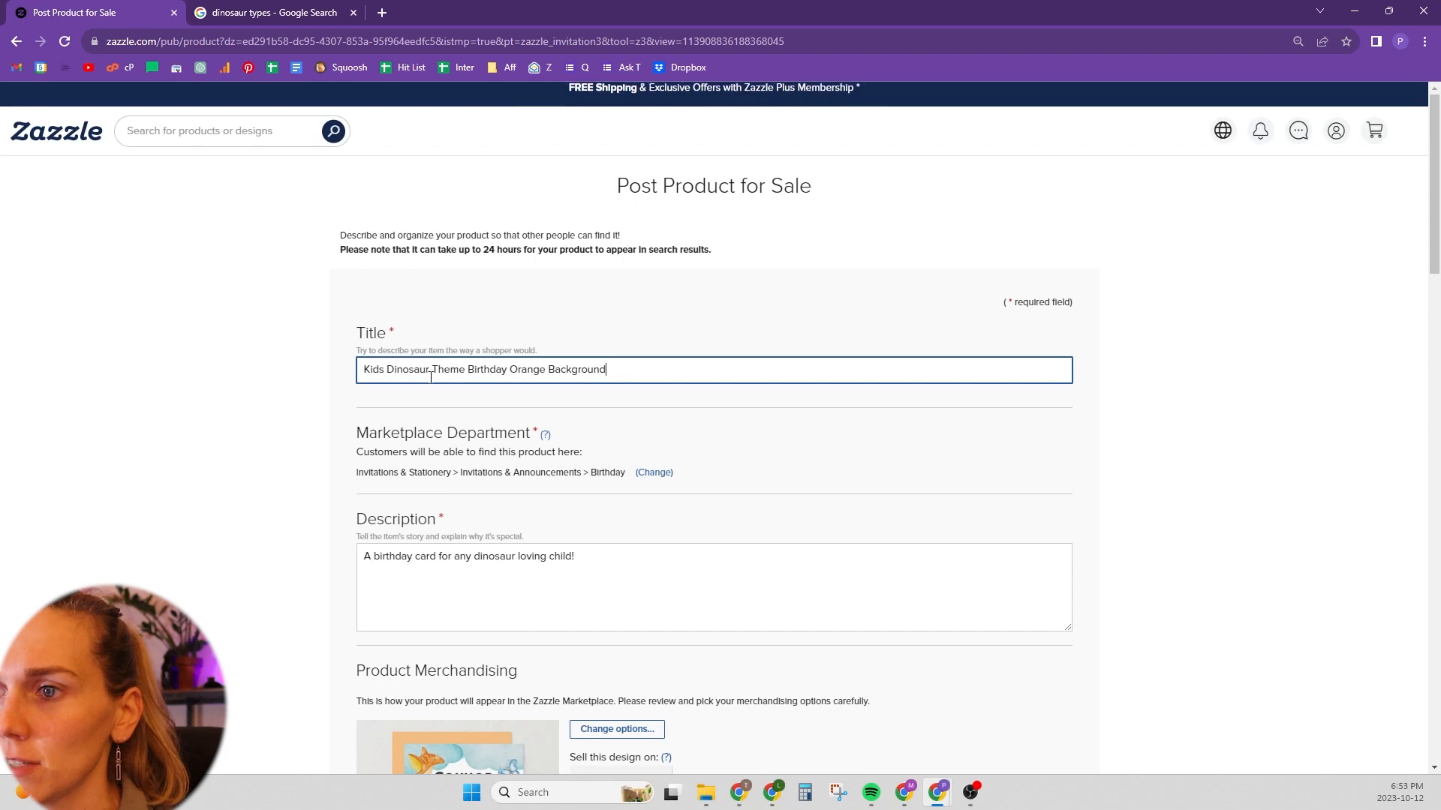
pyautogui.doubleClick(567, 366)
pyautogui.press('BackSpace')
pyautogui.write('Jurassic')
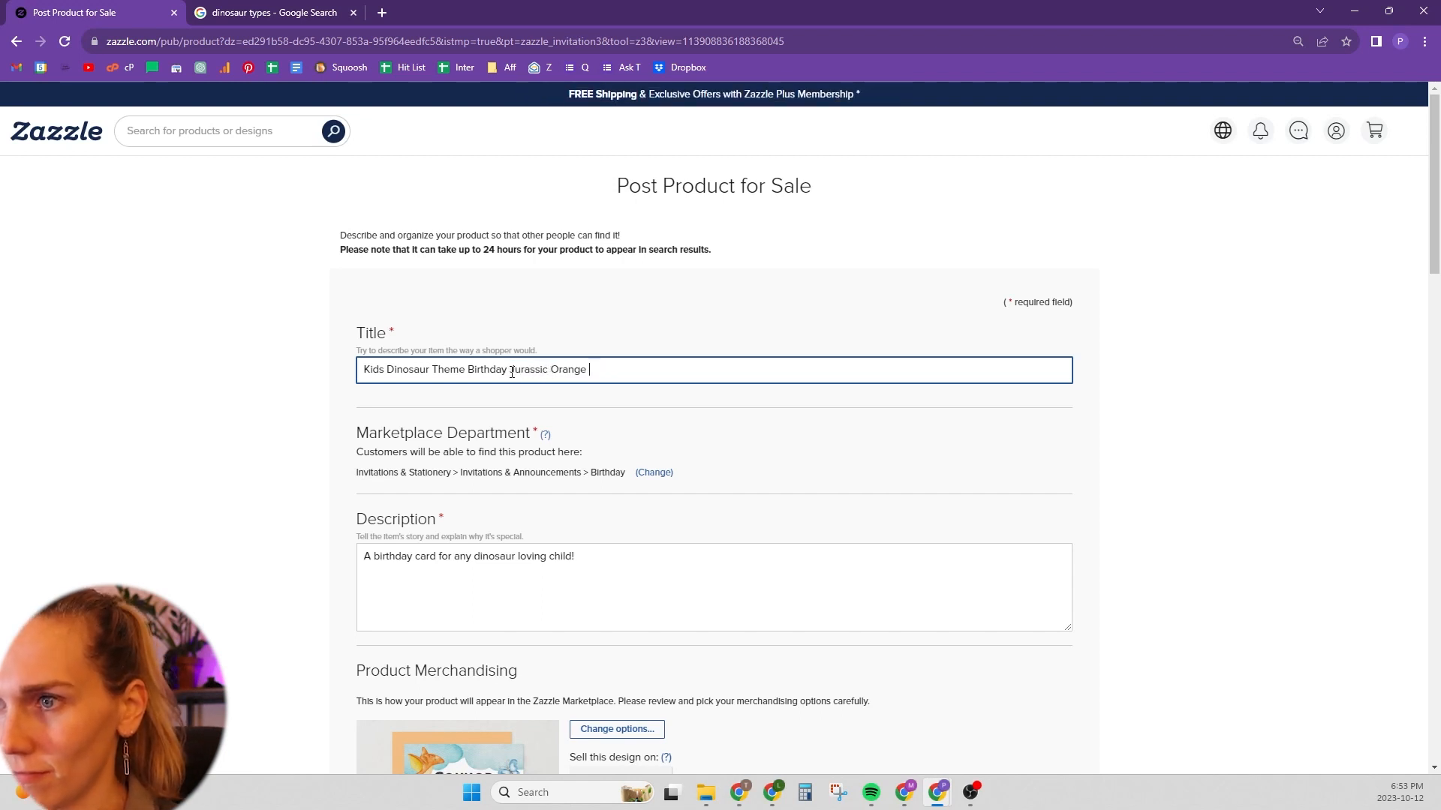
pyautogui.click(579, 535)
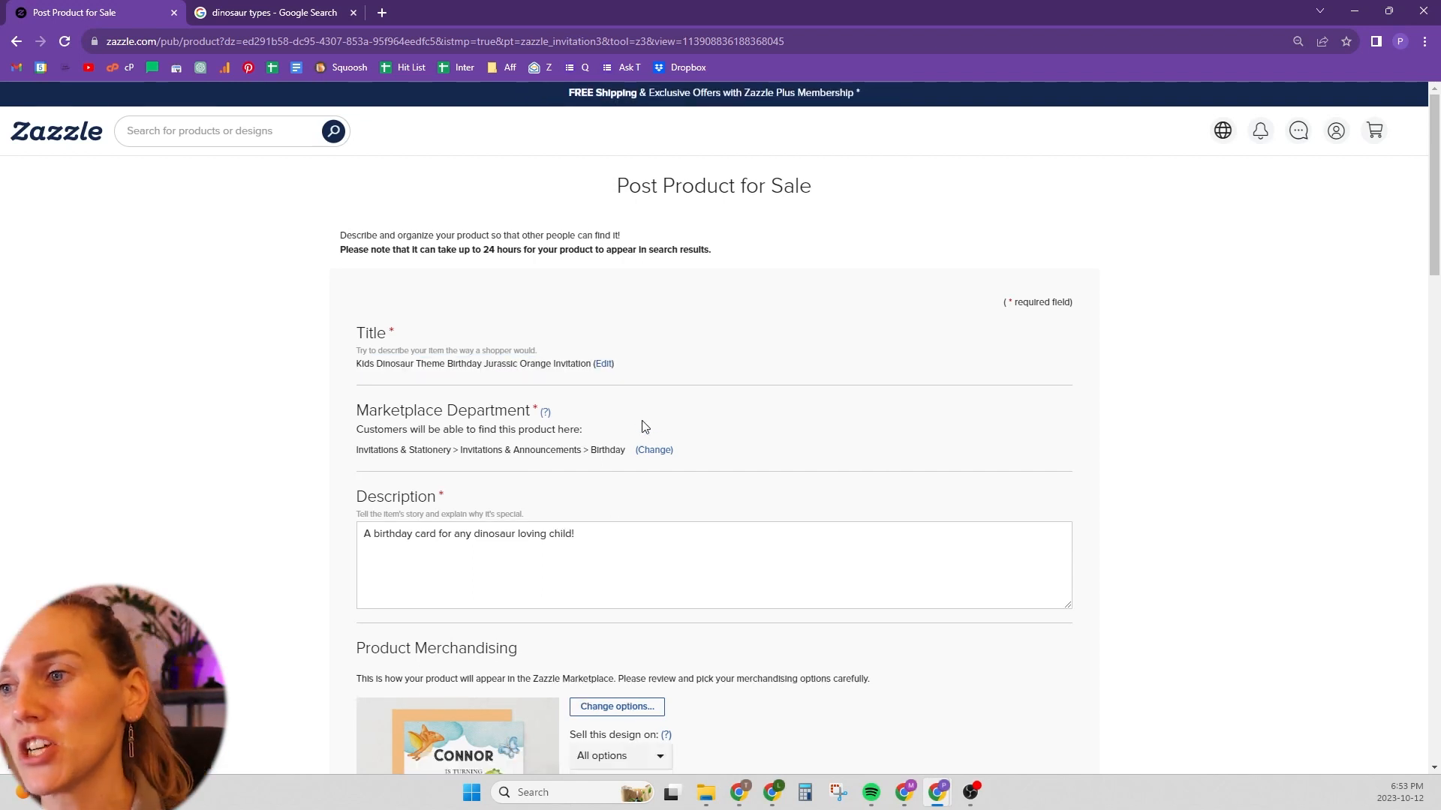
# Step: Extend the product description with "This card features a t-rex, a stegosaurus, and a pterodactyl.", correcting the spelling of "pterodactyl"
pyautogui.scroll(-5, 676, 408)
pyautogui.scroll(1, 653, 315)
pyautogui.click(627, 228)
pyautogui.write('This car')
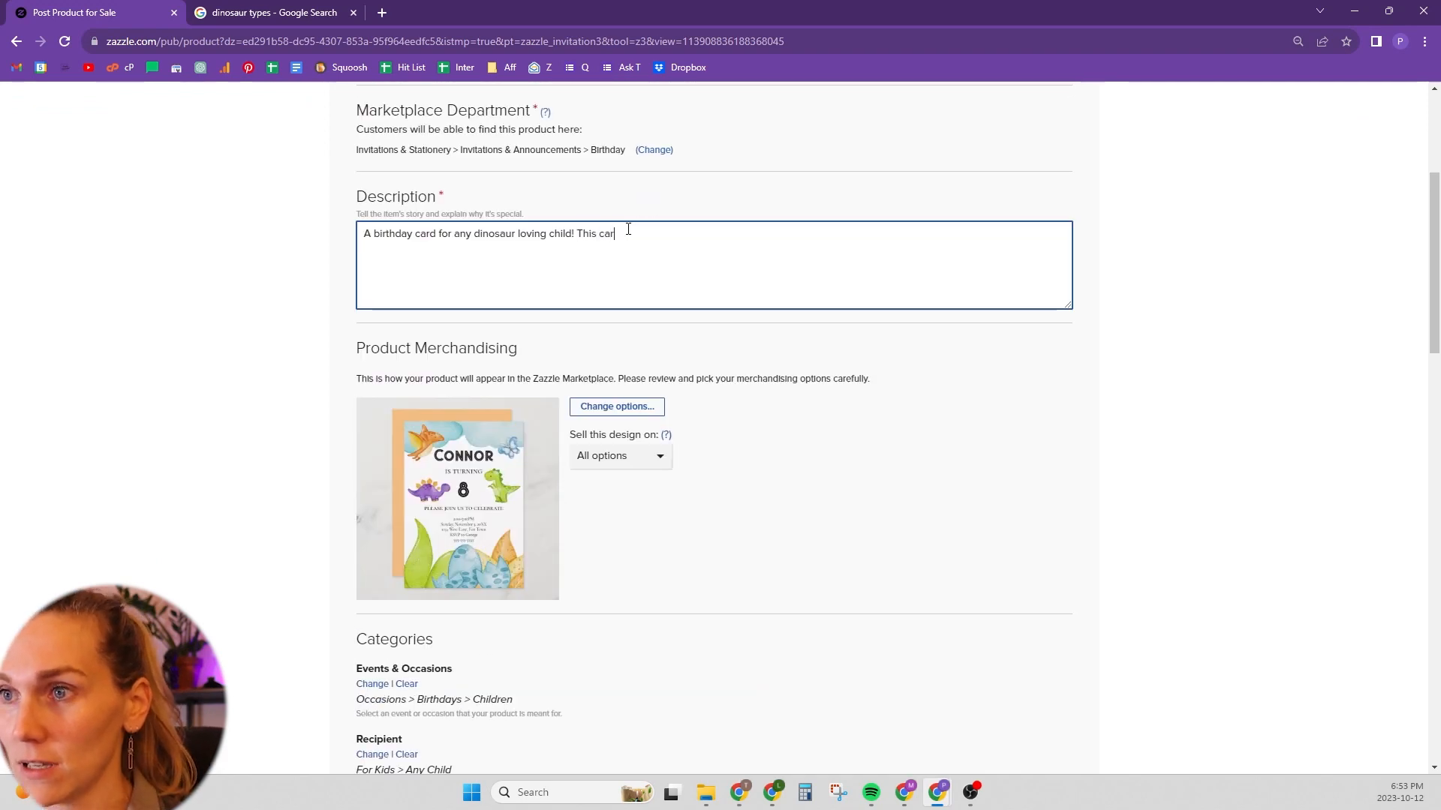
pyautogui.write('d features')
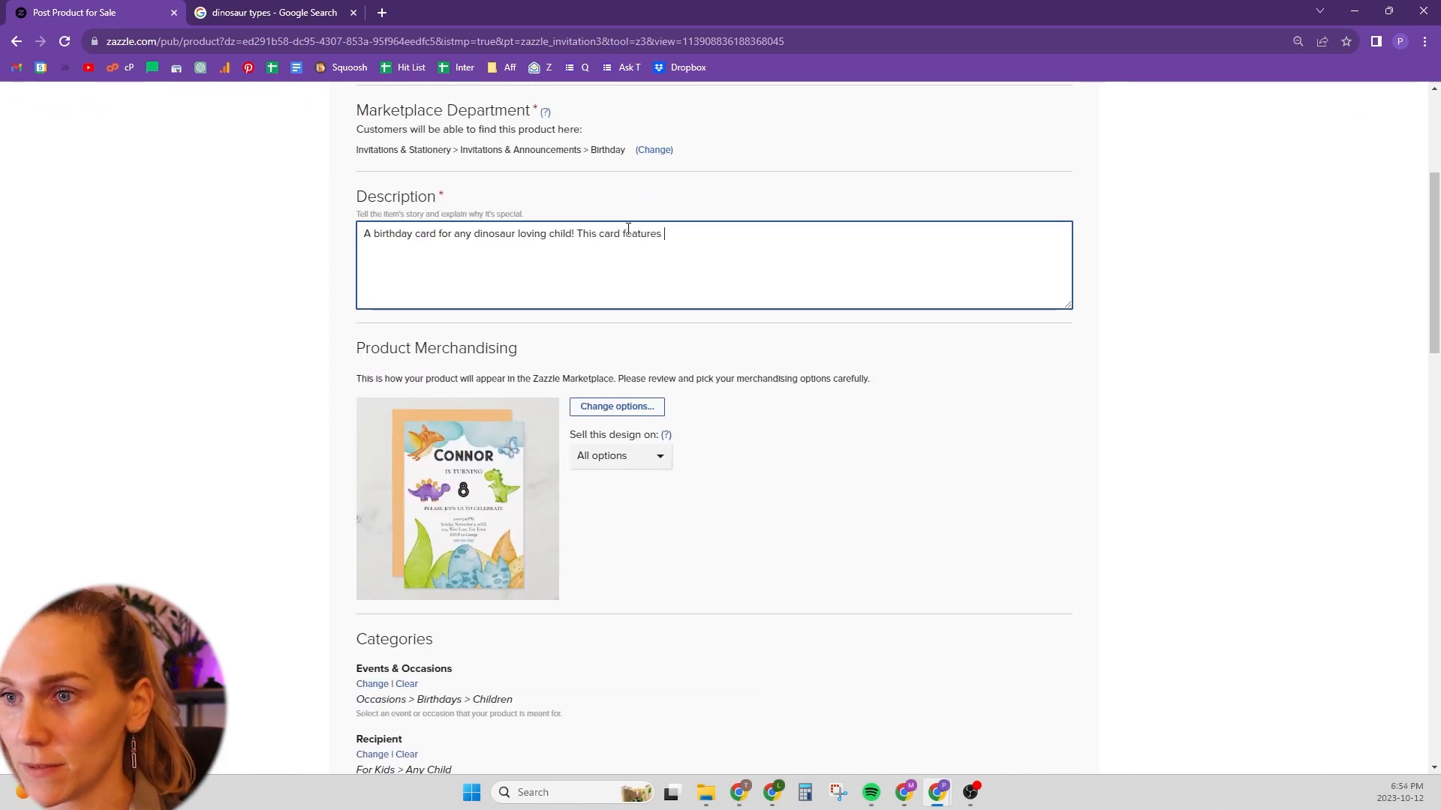
pyautogui.write(' a ')
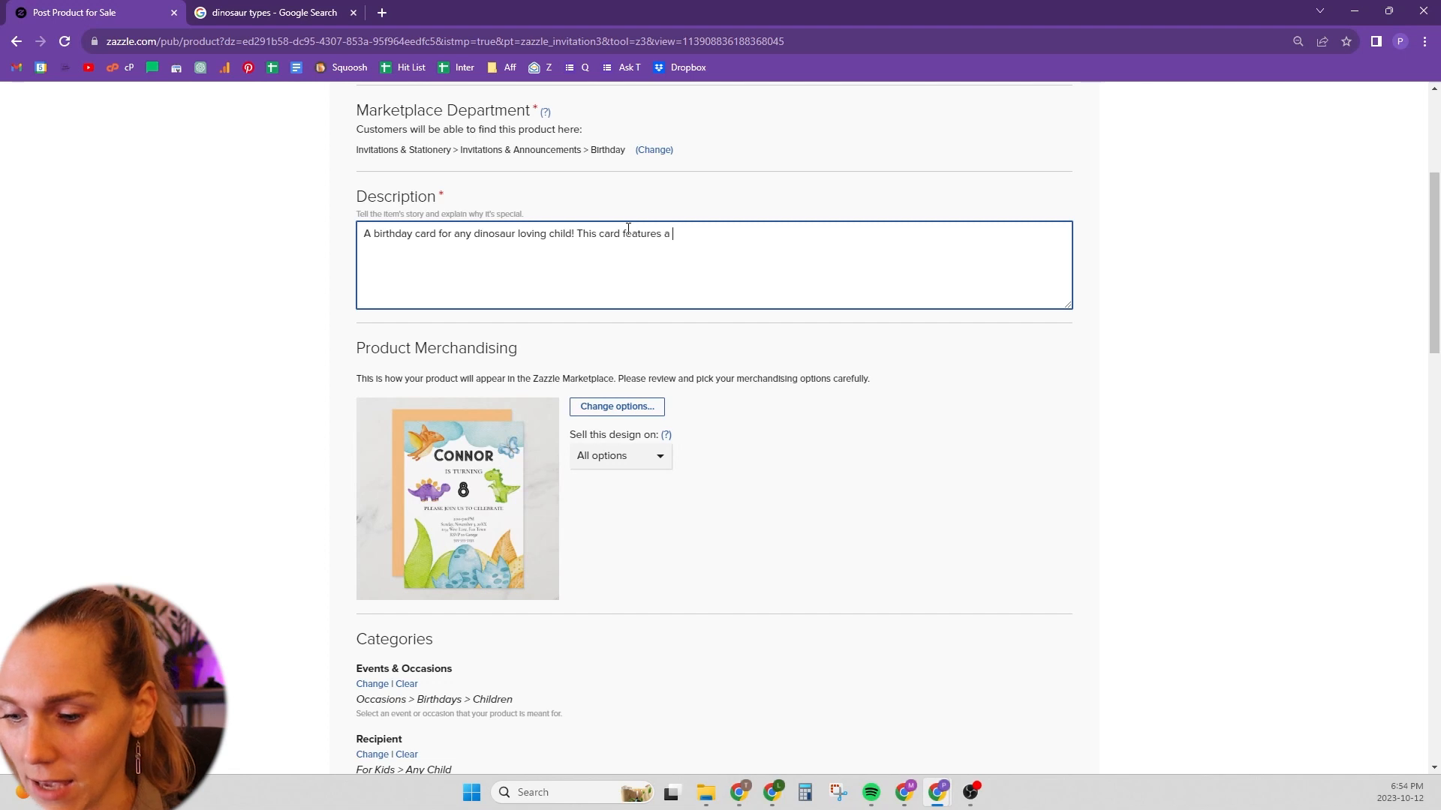
pyautogui.write('t-rex, a stegau')
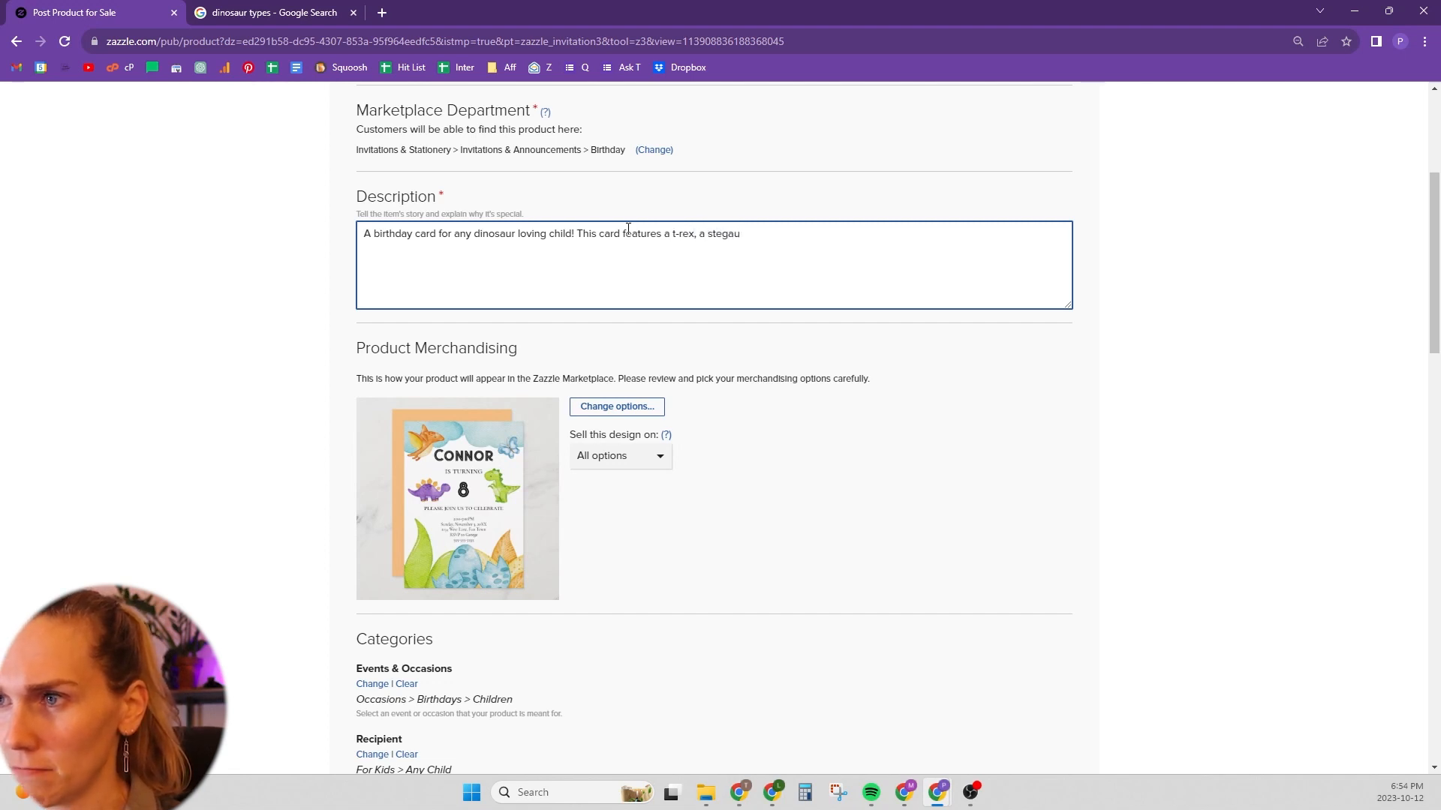
pyautogui.press('BackSpace')
pyautogui.press('BackSpace')
pyautogui.write('osa')
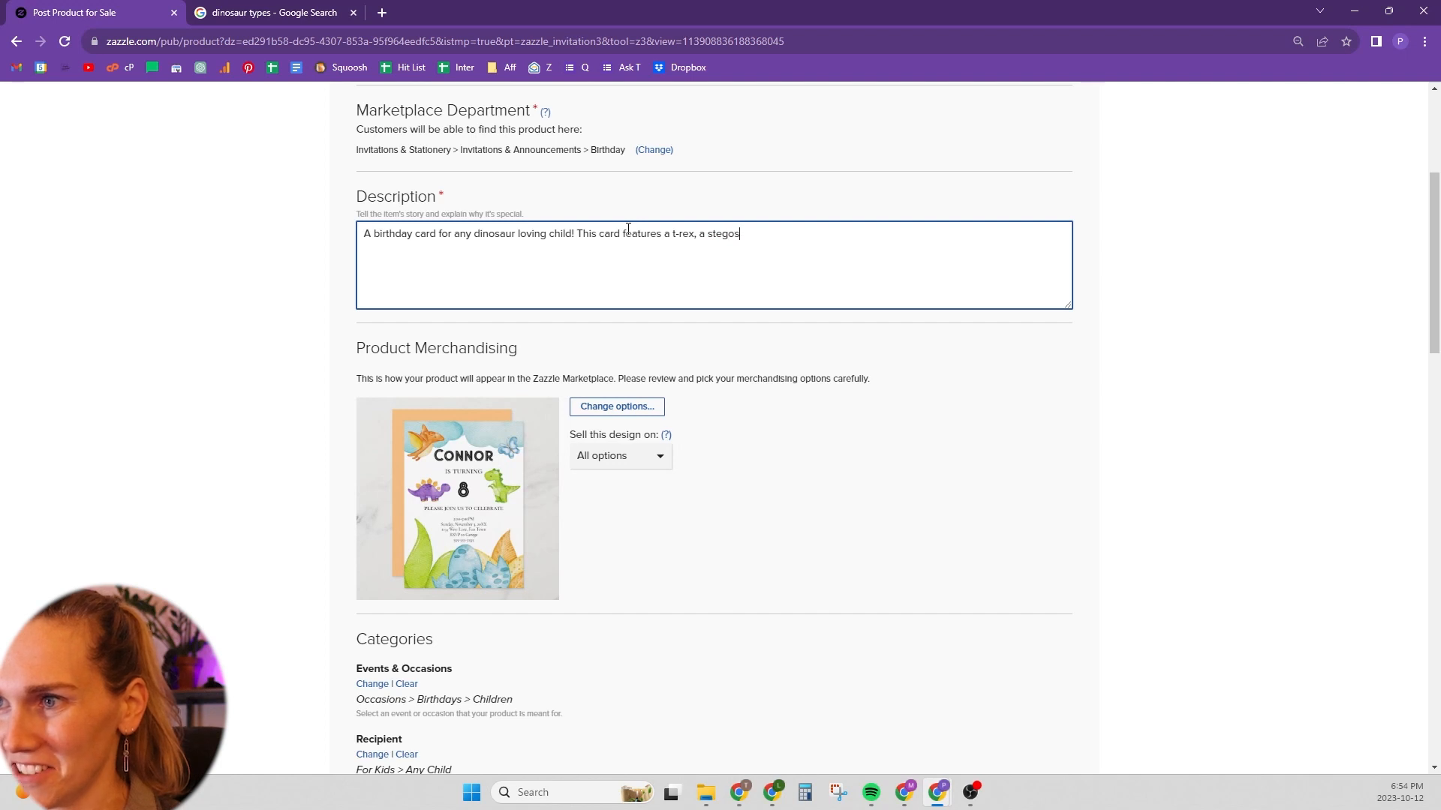
pyautogui.write('urus, and a pterodactly,')
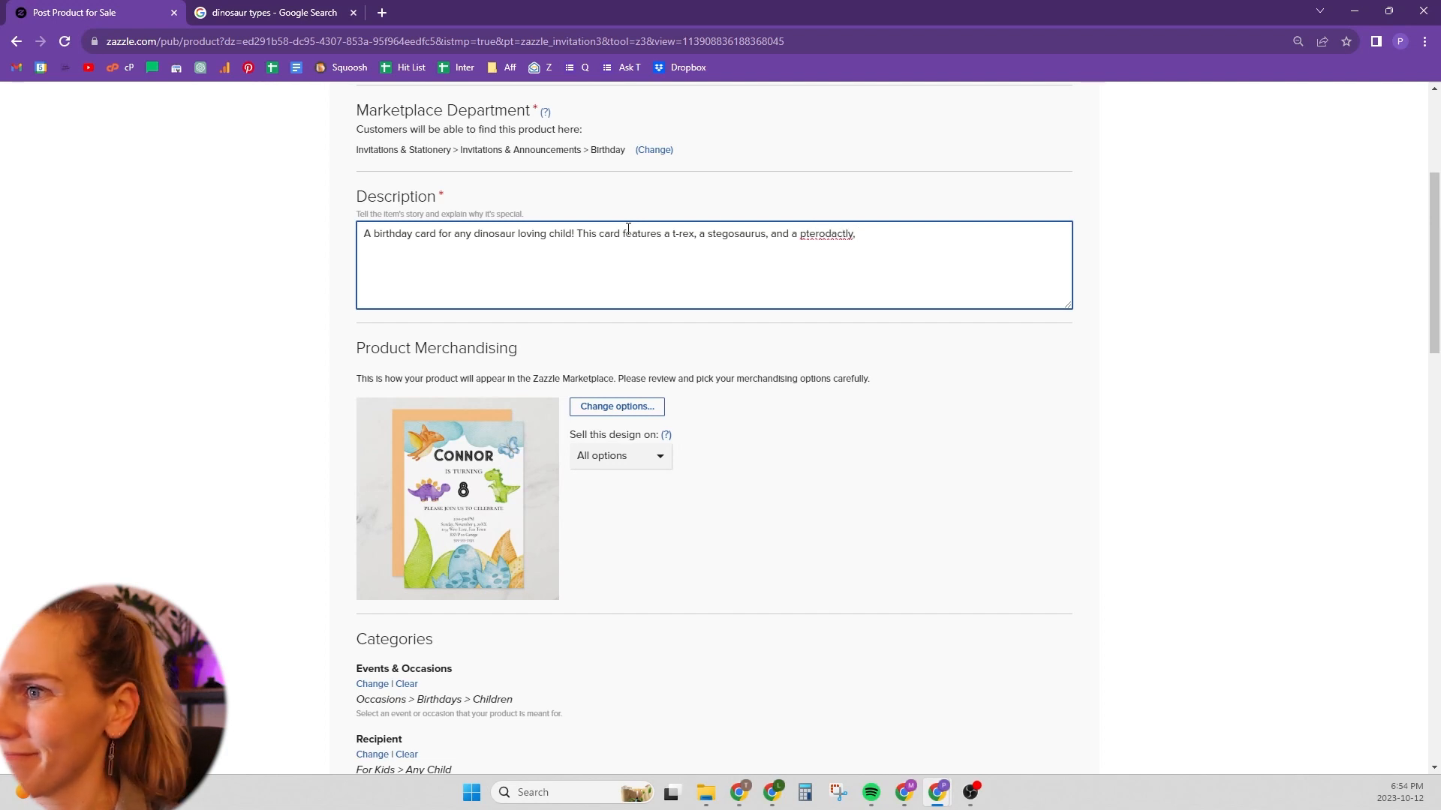
pyautogui.rightClick(833, 232)
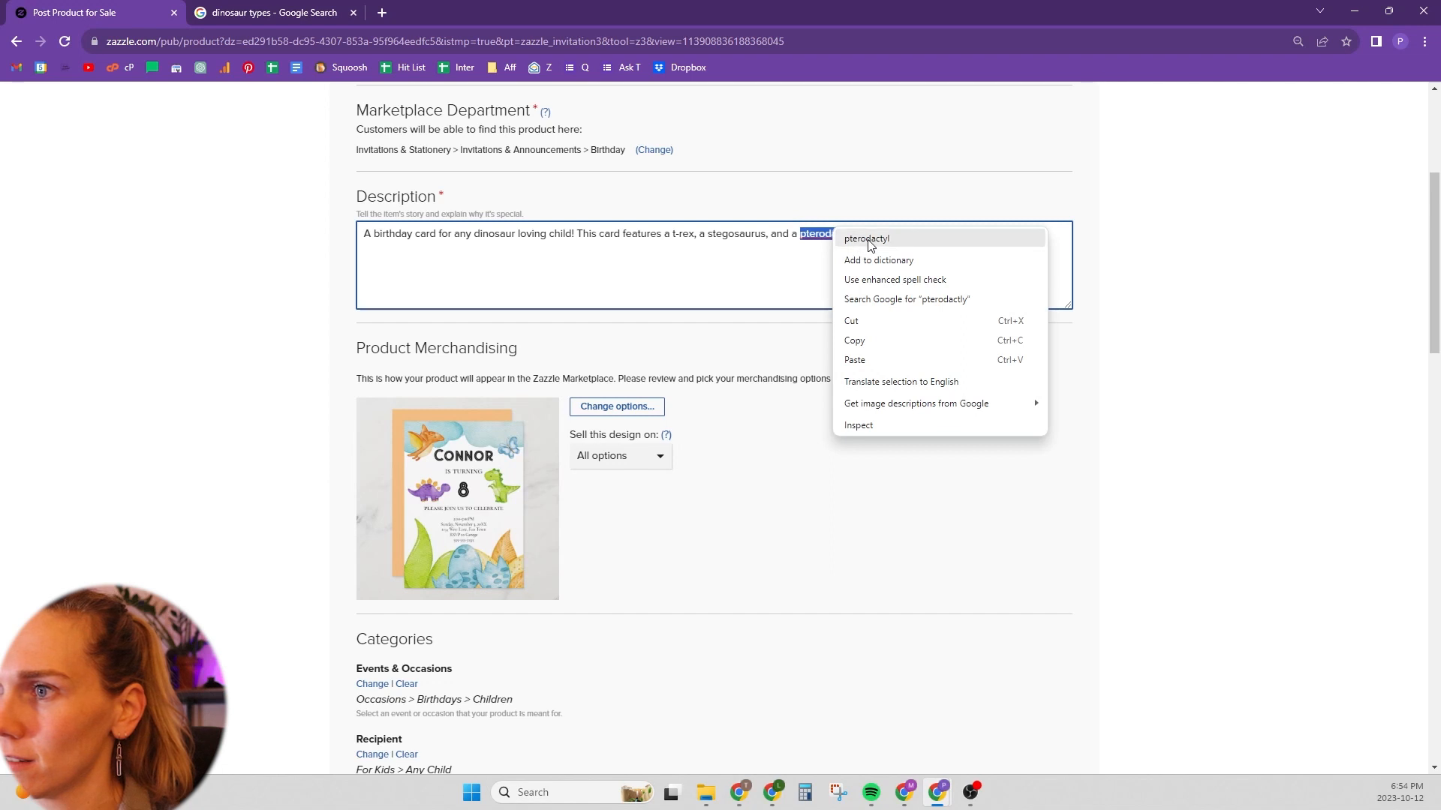
pyautogui.click(868, 239)
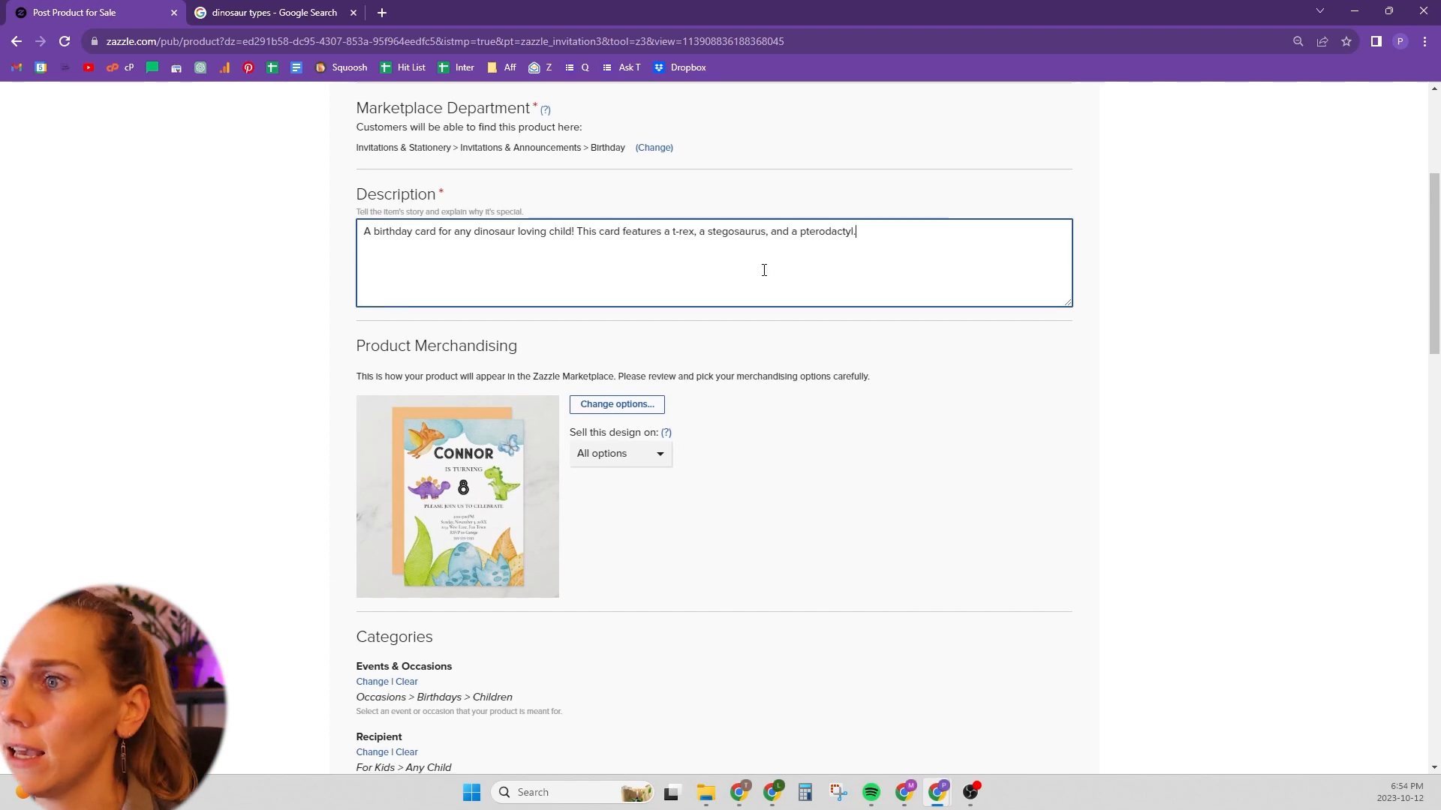
# Step: Replace the tag "birthday party" with "watercolor"
pyautogui.scroll(-19, 570, 341)
pyautogui.scroll(7, 593, 341)
pyautogui.click(377, 361)
pyautogui.scroll(3, 627, 300)
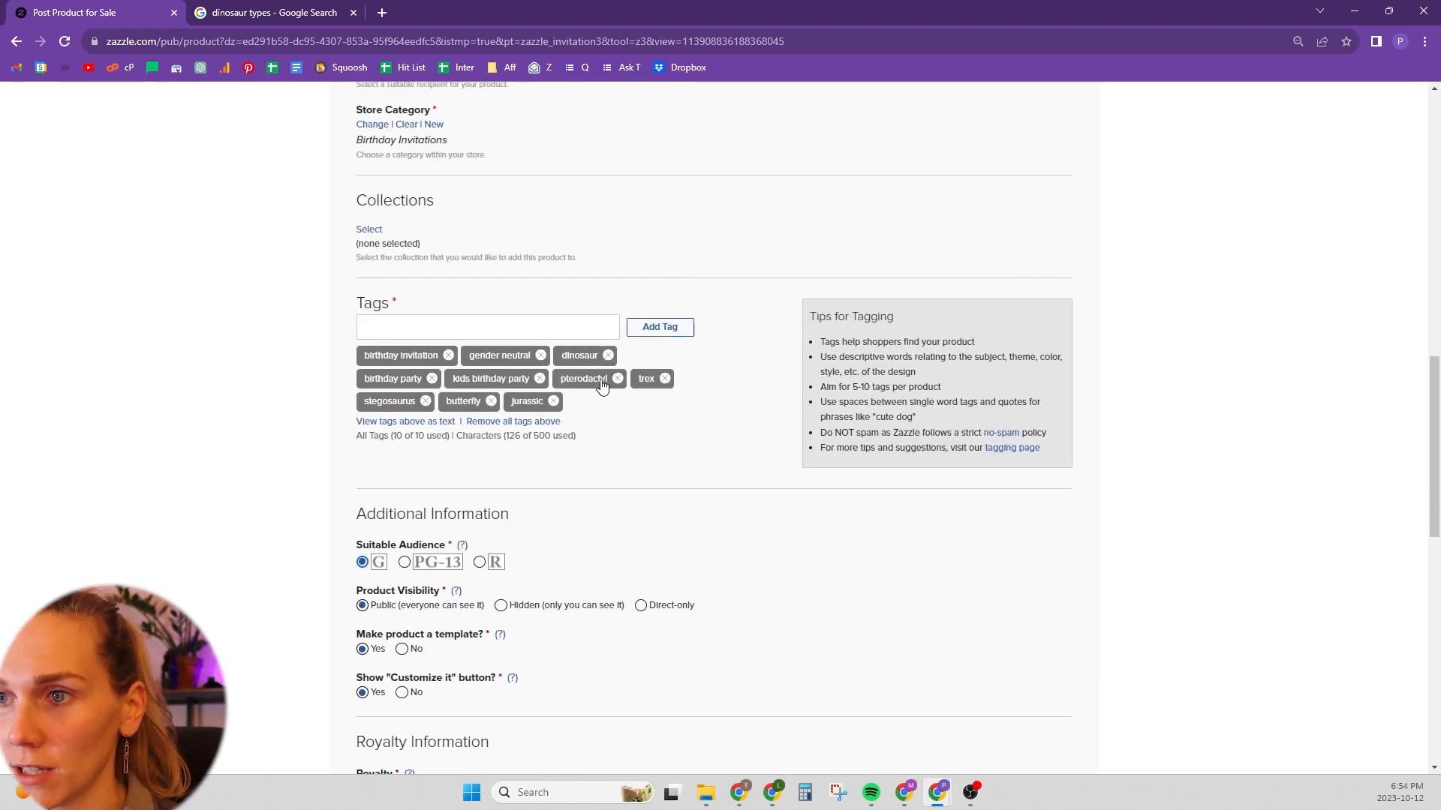
pyautogui.click(431, 378)
pyautogui.click(431, 318)
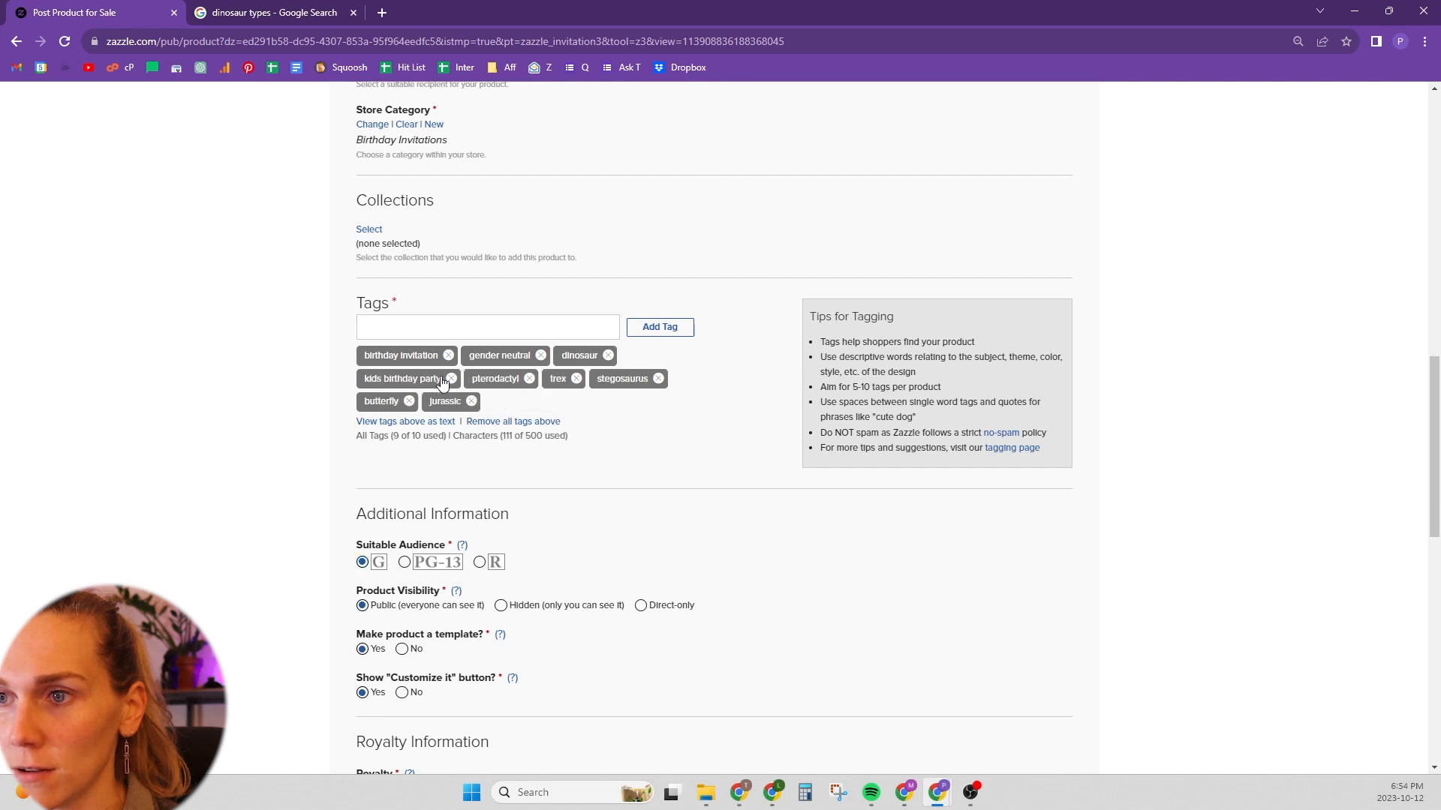
pyautogui.write('paleontology')
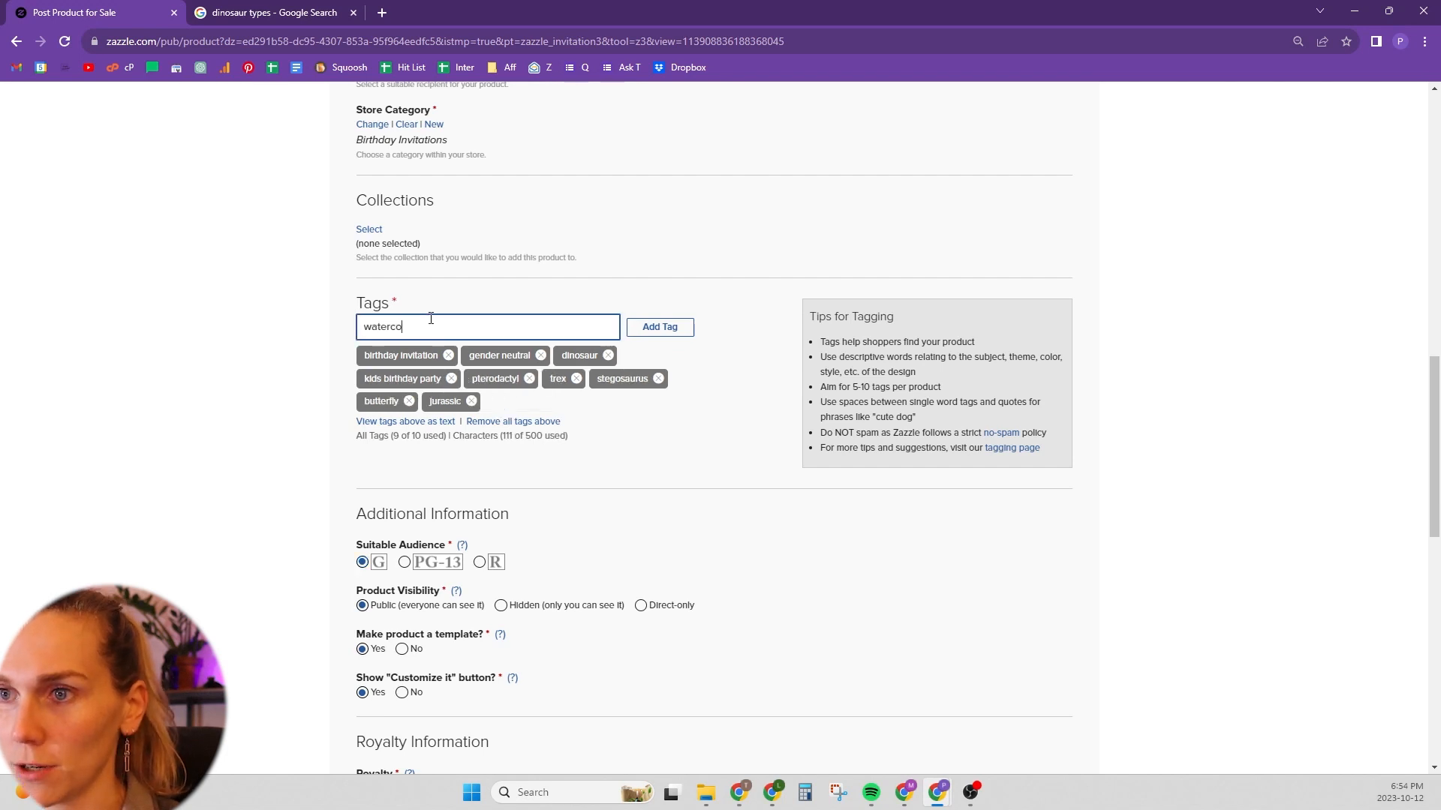
pyautogui.press('Return')
# Step: Enable the product for Instant Download and check its digital royalty percentage
pyautogui.scroll(-10, 456, 273)
pyautogui.click(439, 356)
pyautogui.doubleClick(522, 401)
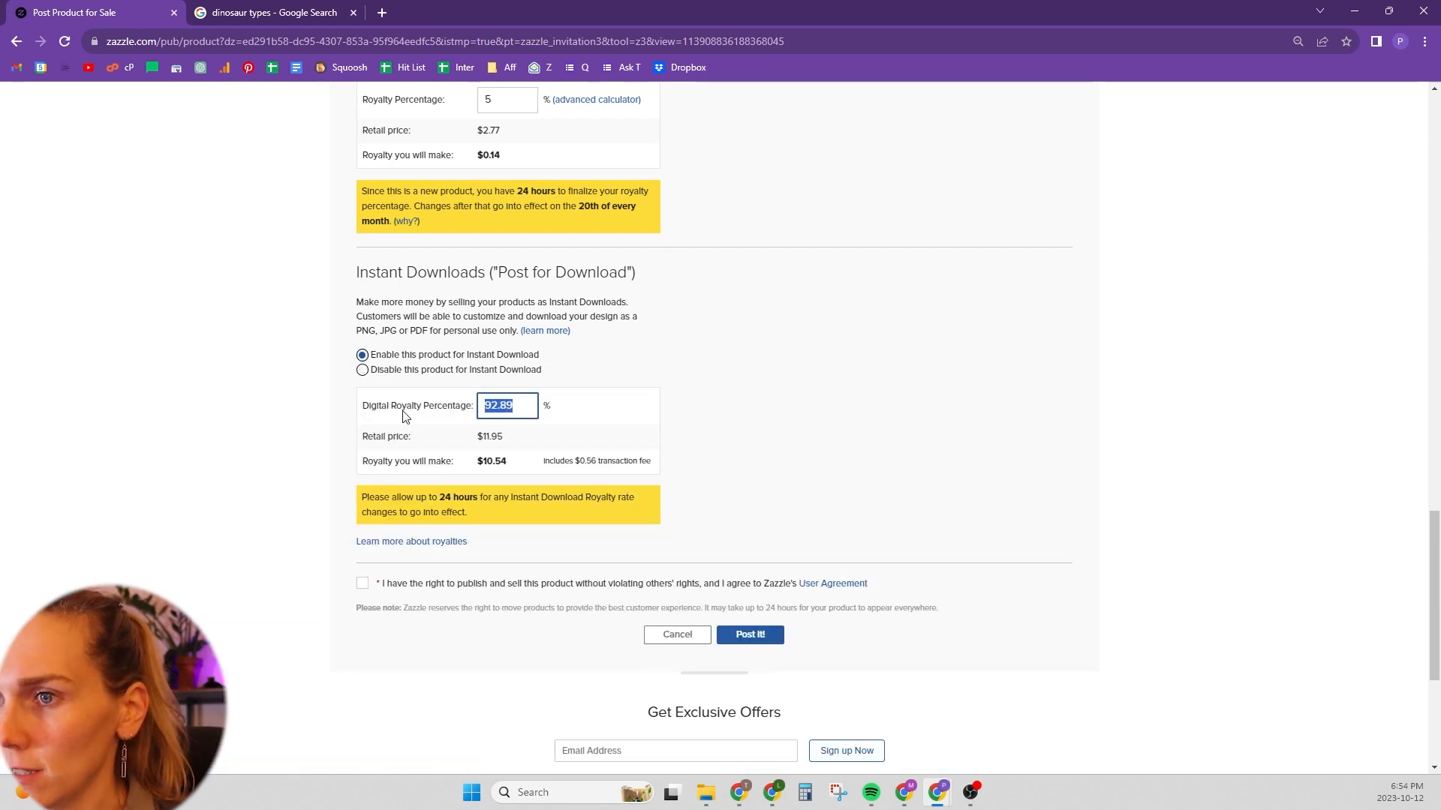
# Step: Accept the publishing rights statement and user agreement, and post the invitation for sale
pyautogui.click(514, 600)
pyautogui.click(517, 585)
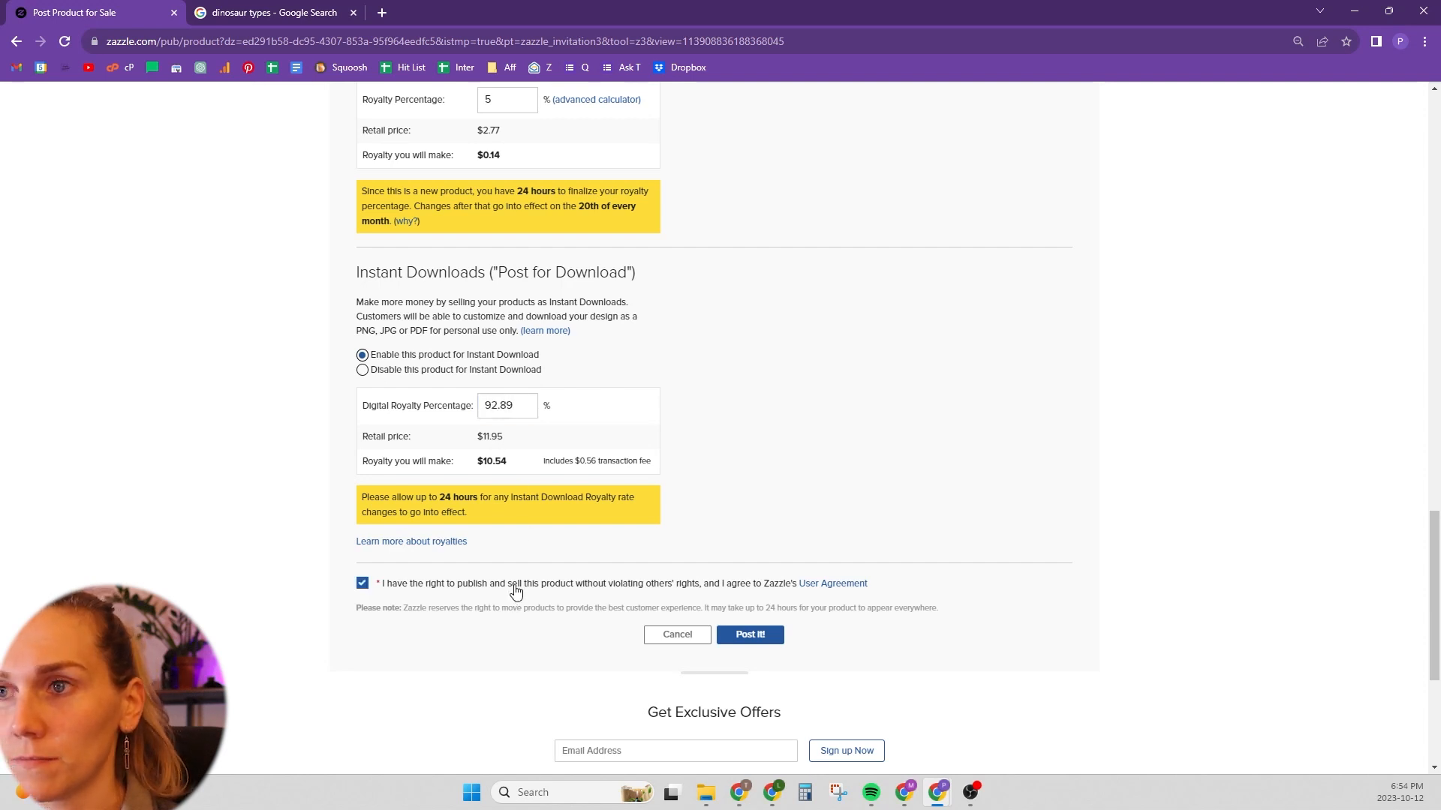
pyautogui.click(762, 637)
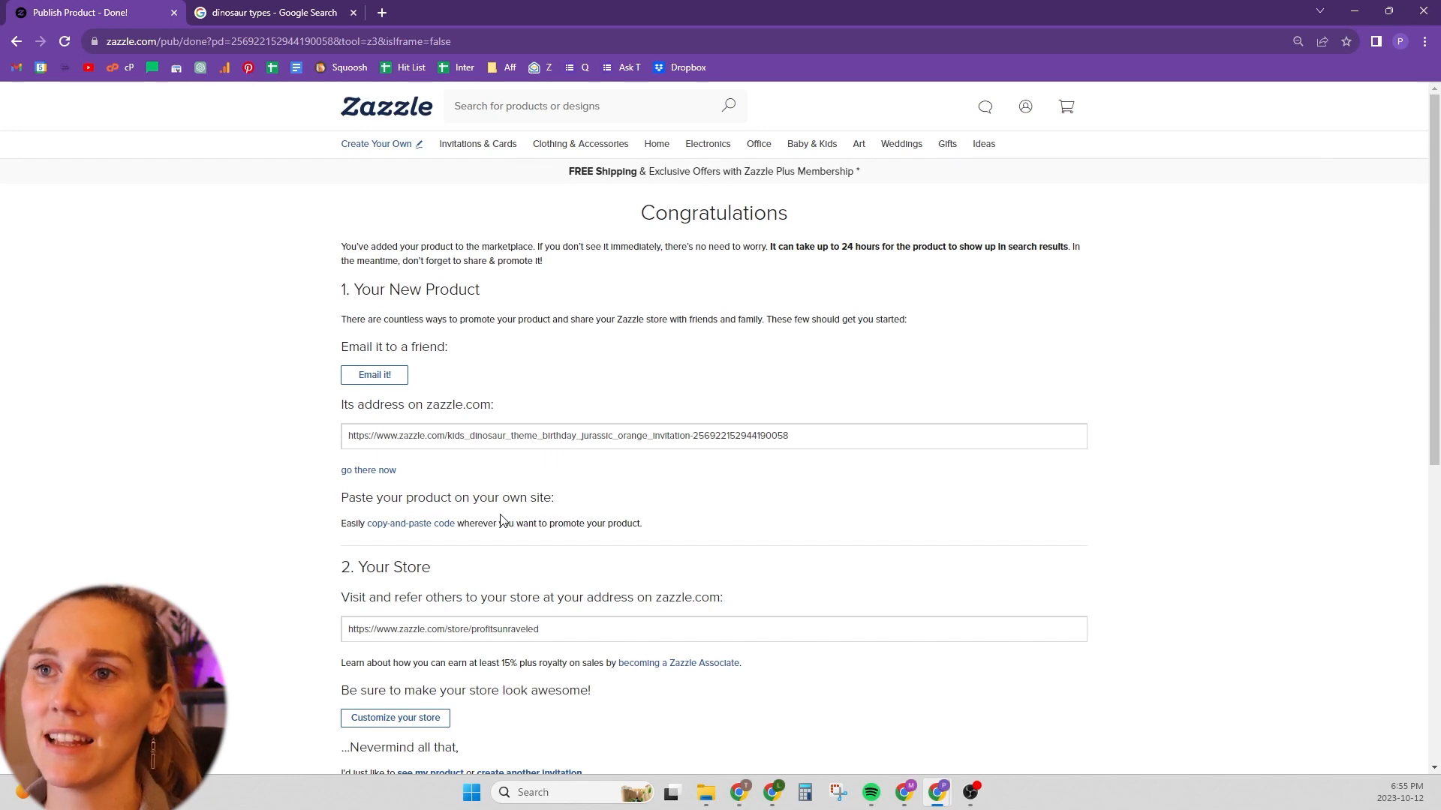
# Step: View the posted invitation's product page and examine its personalization fields, highlighting the time and date lines in the details
pyautogui.click(381, 481)
pyautogui.click(935, 470)
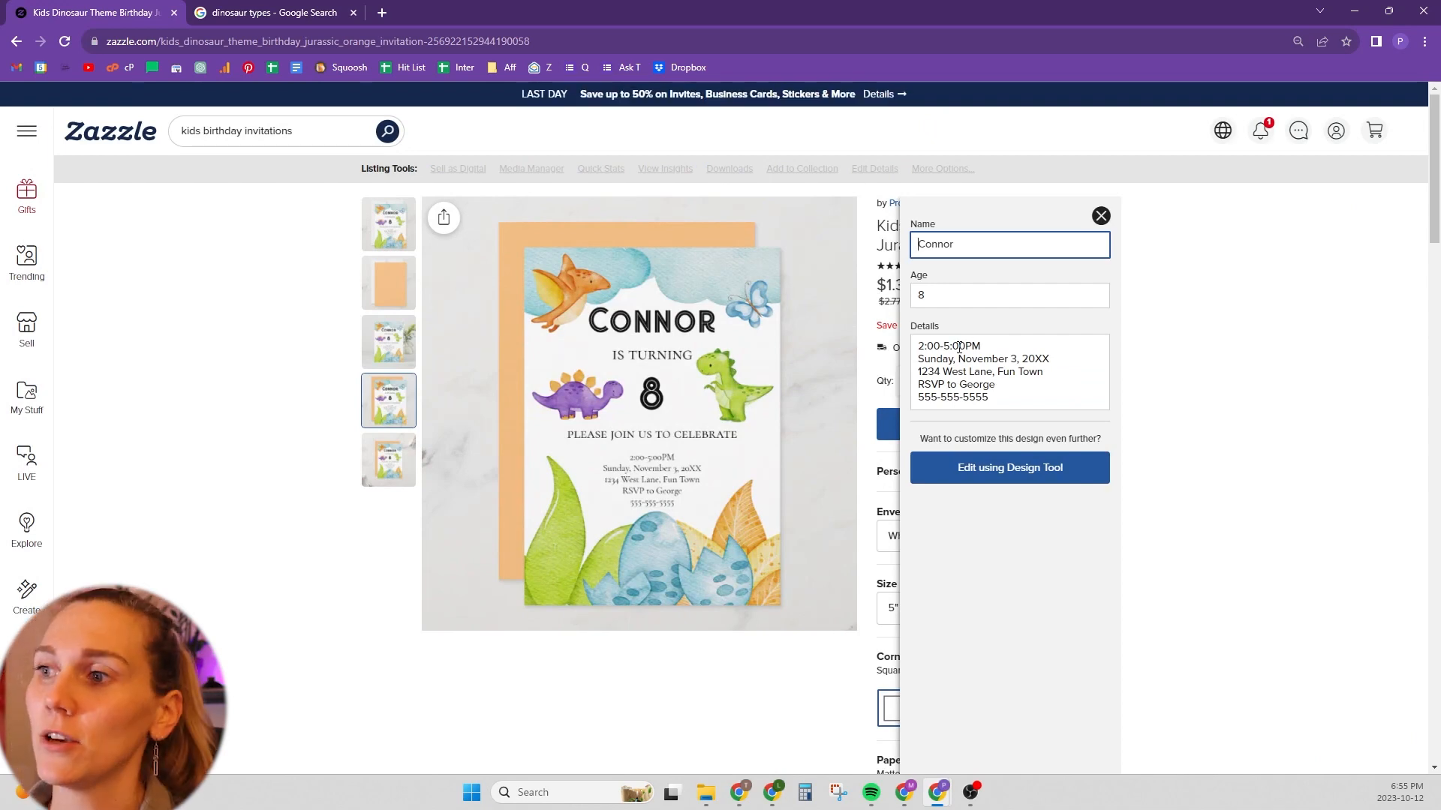
pyautogui.moveTo(1050, 363); pyautogui.dragTo(912, 345)
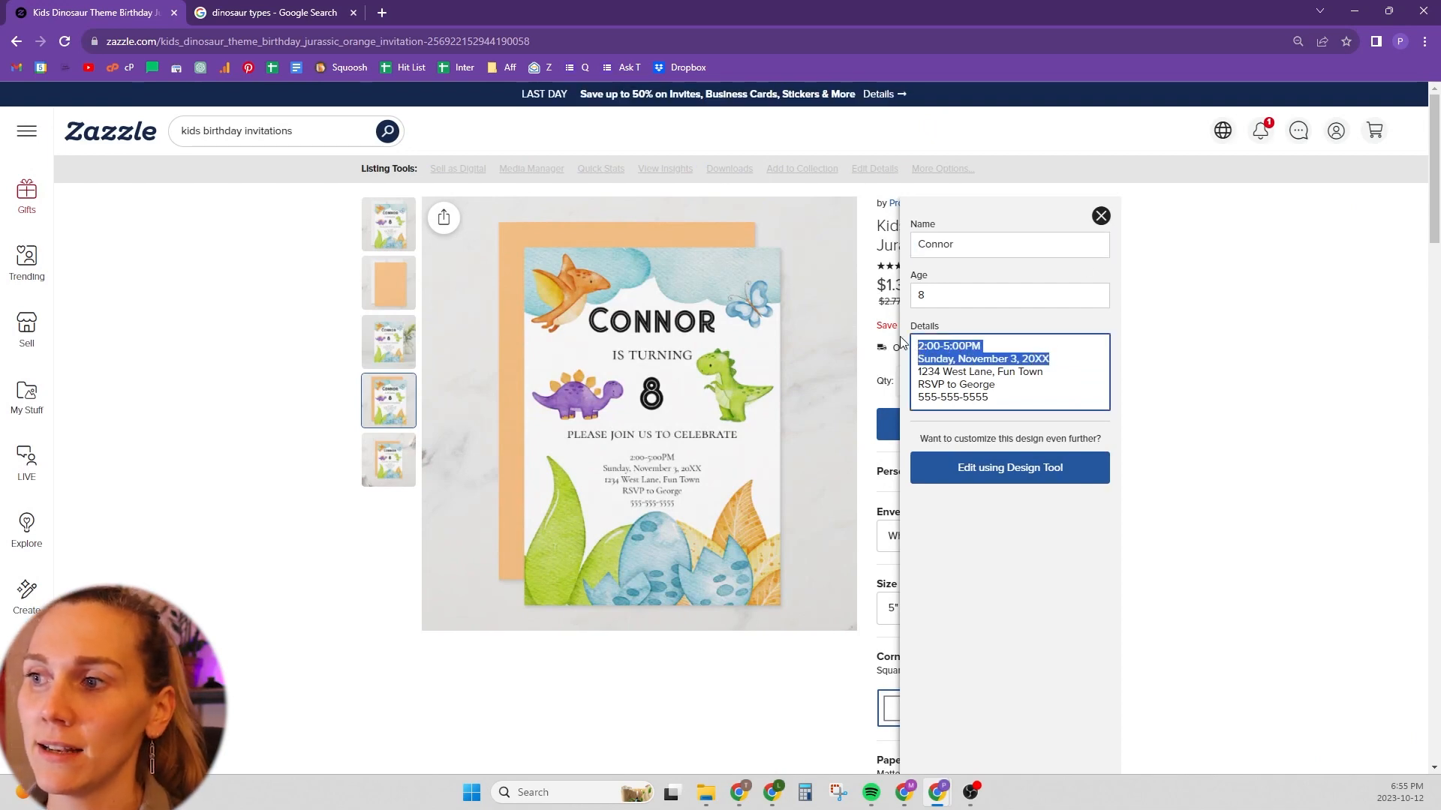